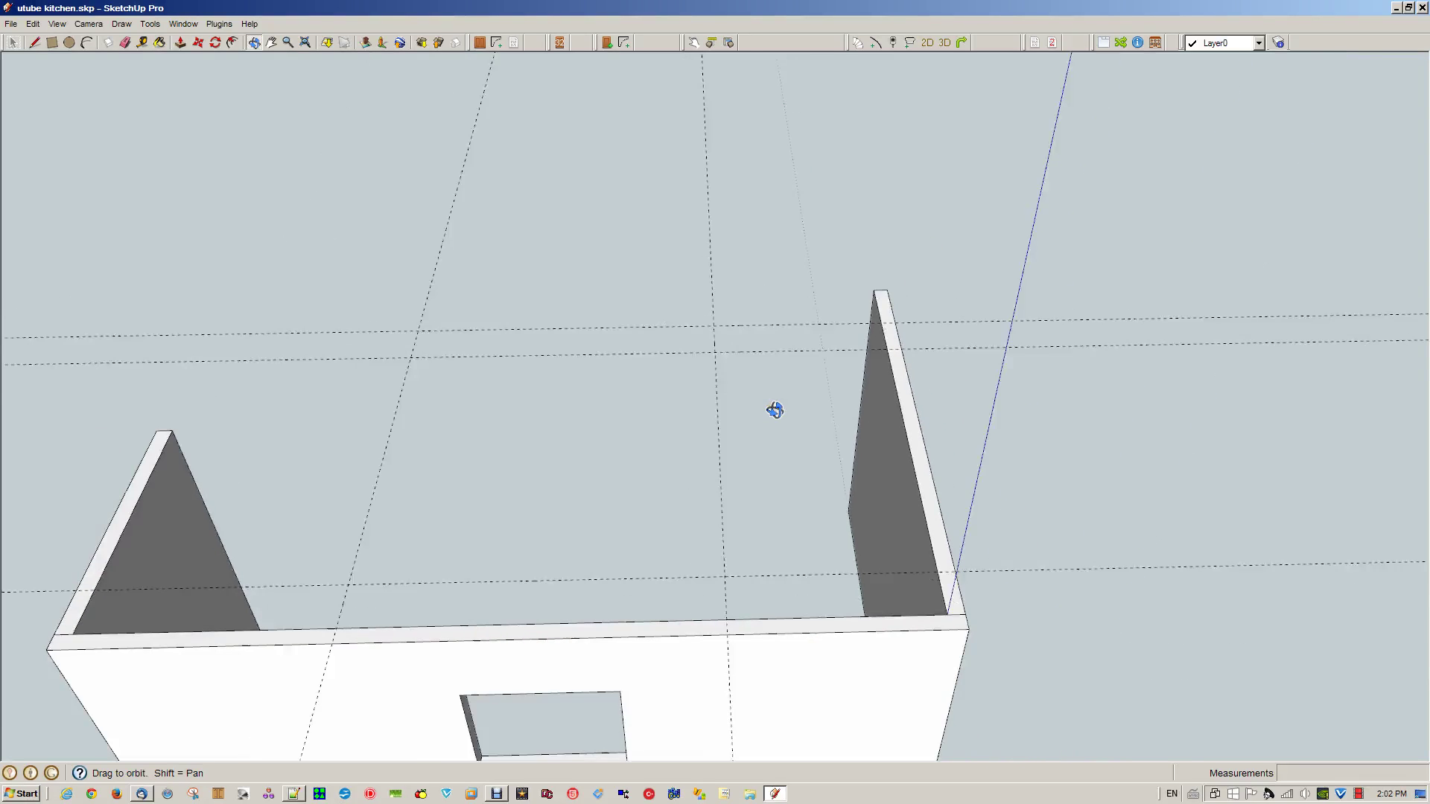
- Start a new CabMaker base cabinet in the Standard style with three drawers, keeping the third drawer height at 384 mm
{"action": "left_click_drag", "start_coordinate": [606, 609], "coordinate": [782, 417]}
{"action": "scroll", "coordinate": [745, 454], "scroll_direction": "up", "scroll_amount": 2}
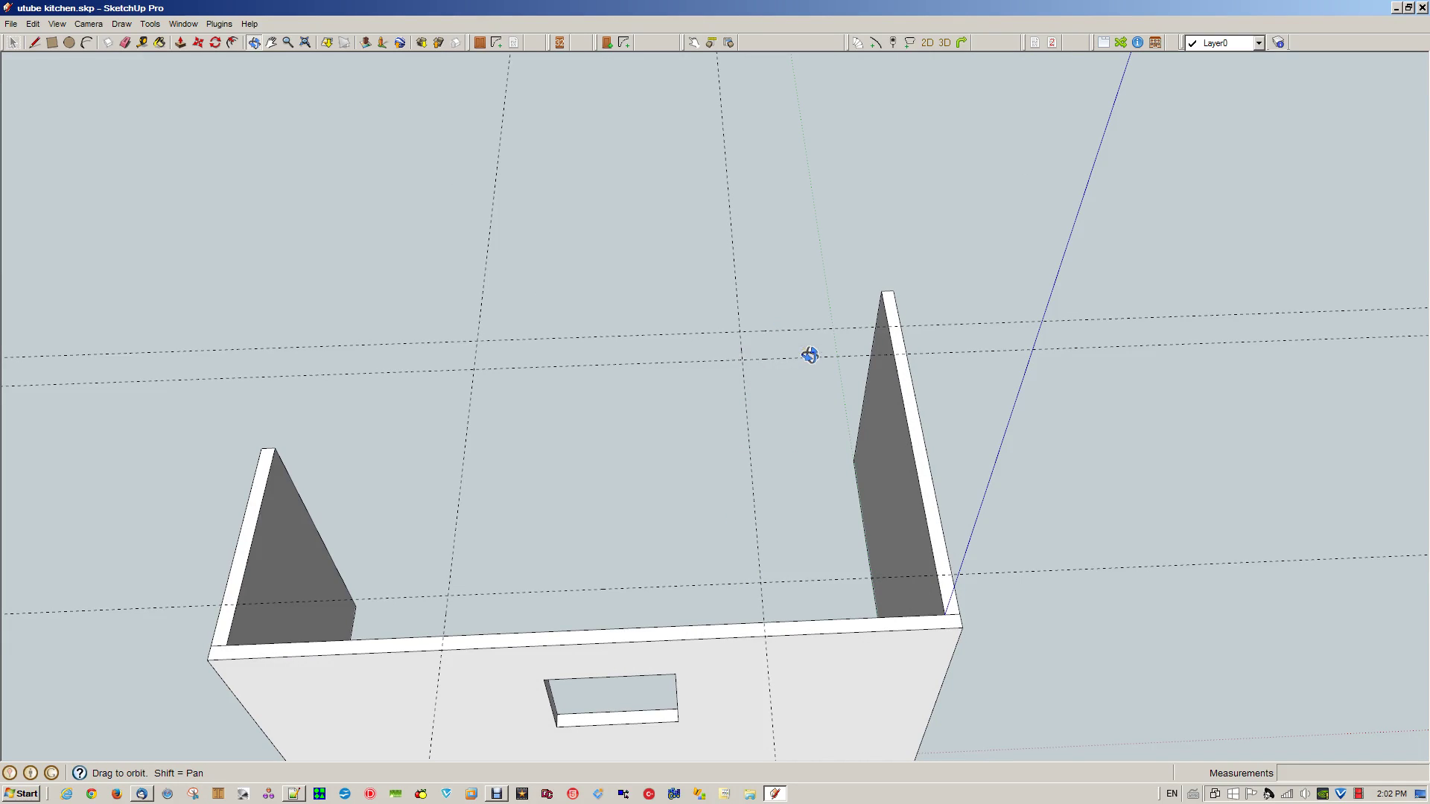
{"action": "left_click", "coordinate": [480, 43]}
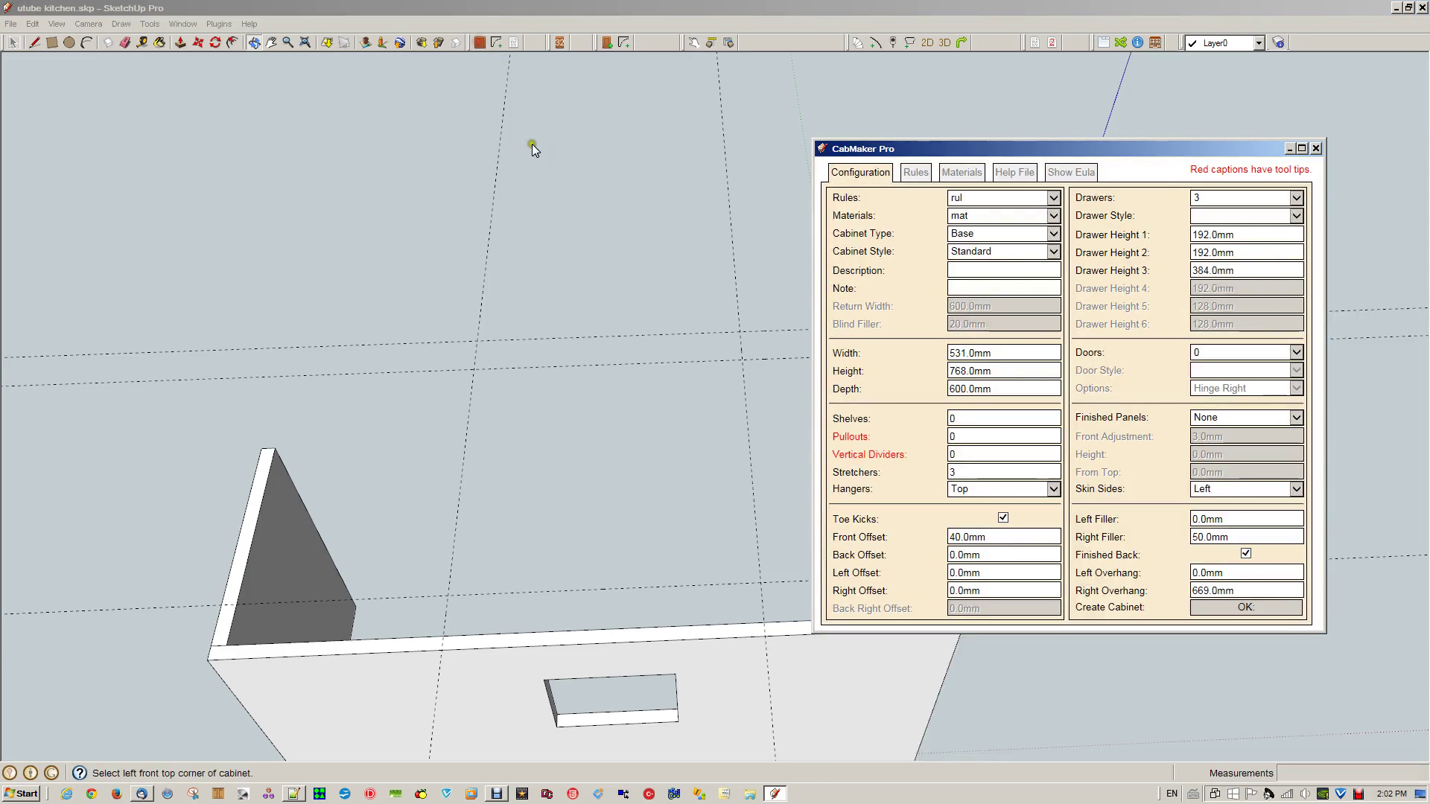
{"action": "left_click", "coordinate": [1018, 255]}
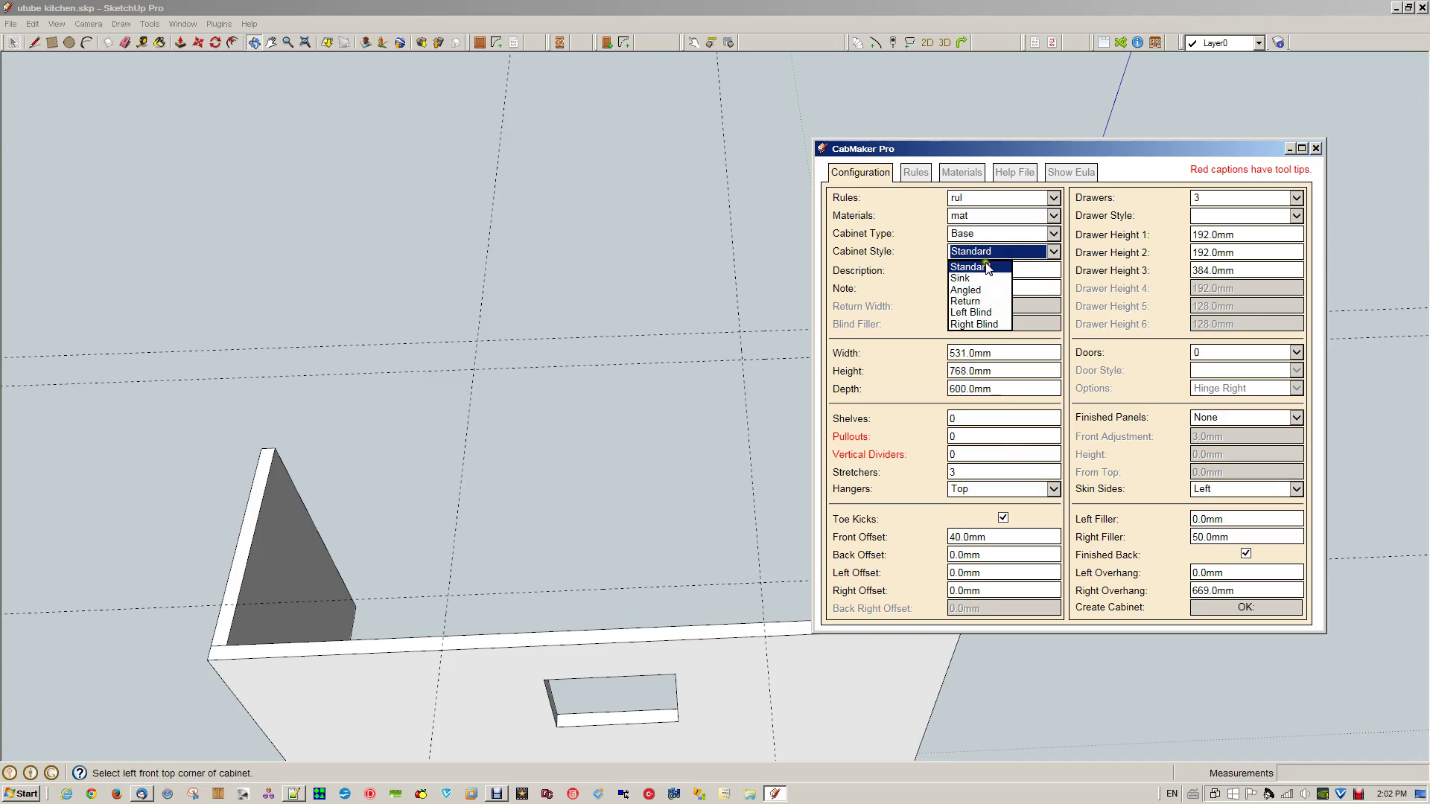
{"action": "left_click", "coordinate": [982, 269]}
{"action": "left_click", "coordinate": [1224, 200]}
{"action": "left_click", "coordinate": [1225, 203]}
{"action": "double_click", "coordinate": [1220, 273]}
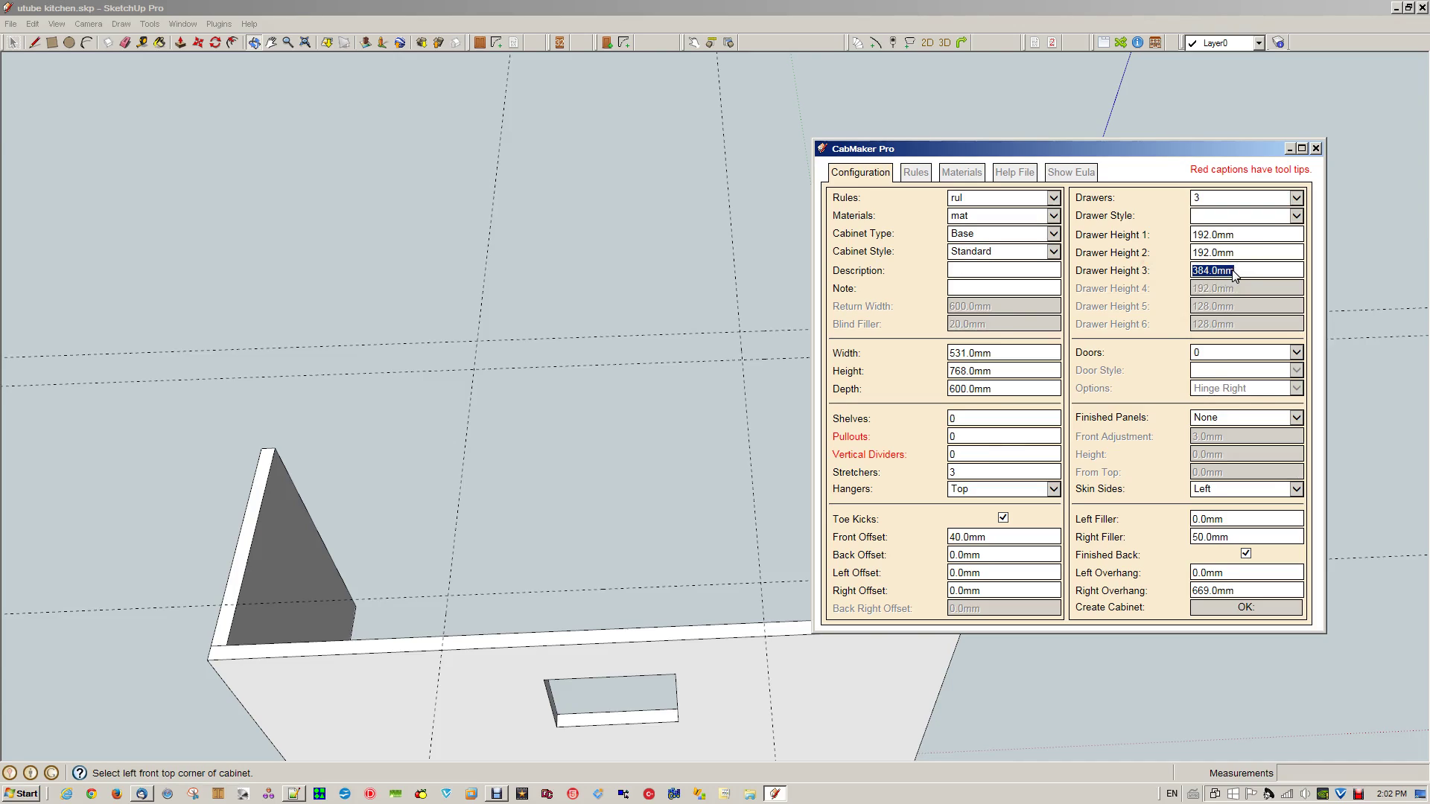
- Create the 531 mm wide cabinet with a 50 mm right filler and finished back, placing its front corner at the guide intersection facing the side wall
{"action": "left_click", "coordinate": [1021, 357]}
{"action": "left_click", "coordinate": [1241, 551]}
{"action": "double_click", "coordinate": [1244, 540]}
{"action": "left_click", "coordinate": [1274, 536]}
{"action": "left_click", "coordinate": [1245, 608]}
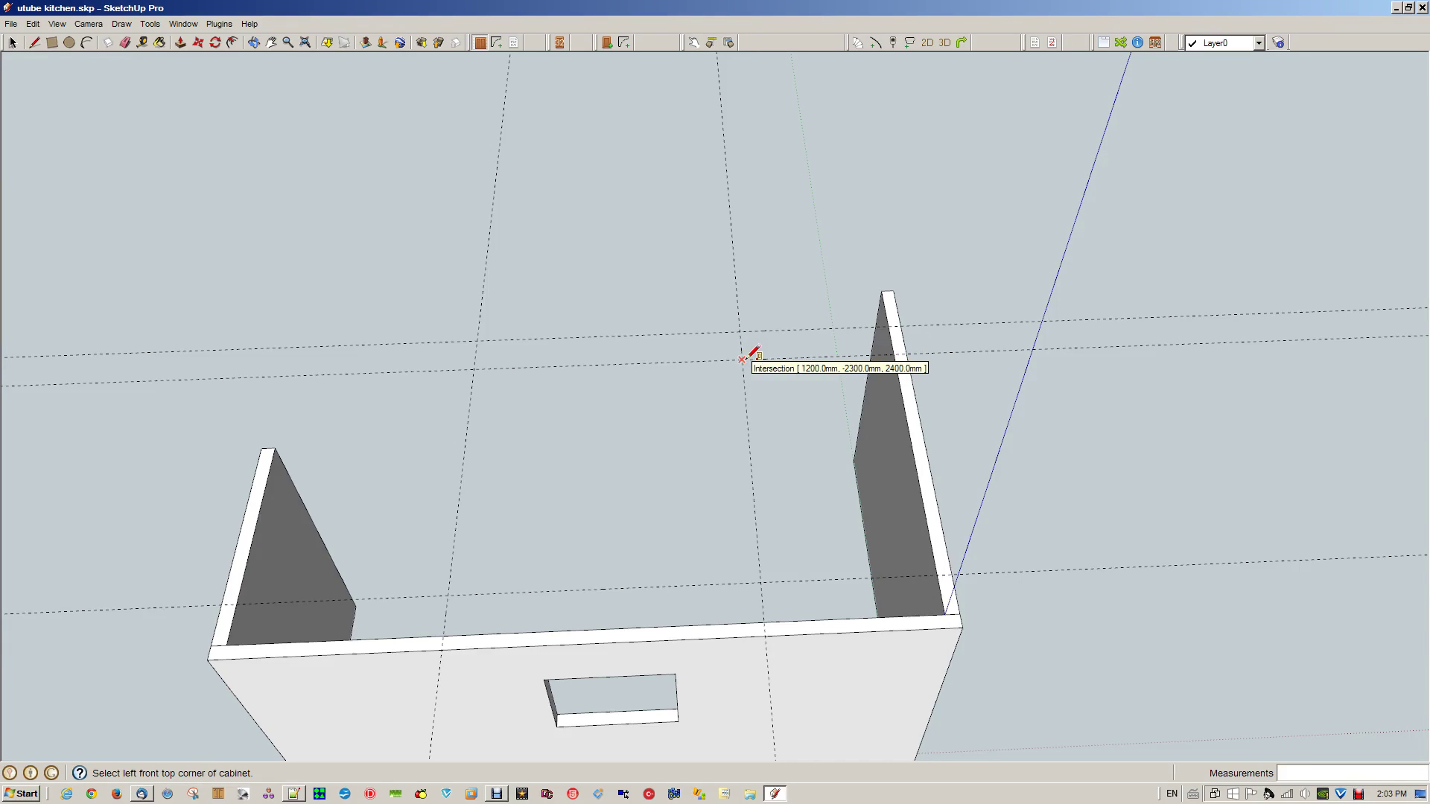
{"action": "left_click", "coordinate": [742, 360]}
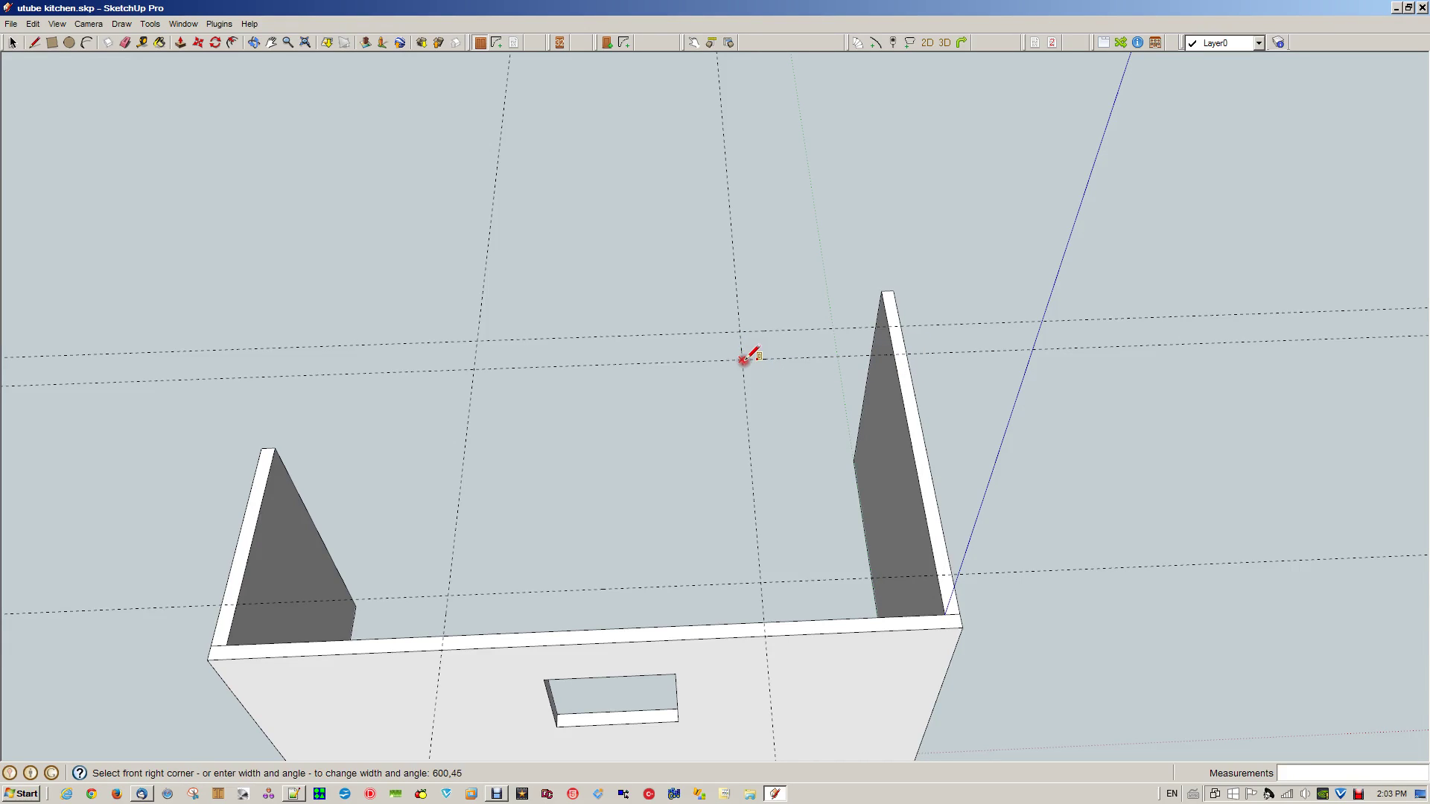
{"action": "left_click", "coordinate": [840, 355]}
{"action": "key", "text": "space"}
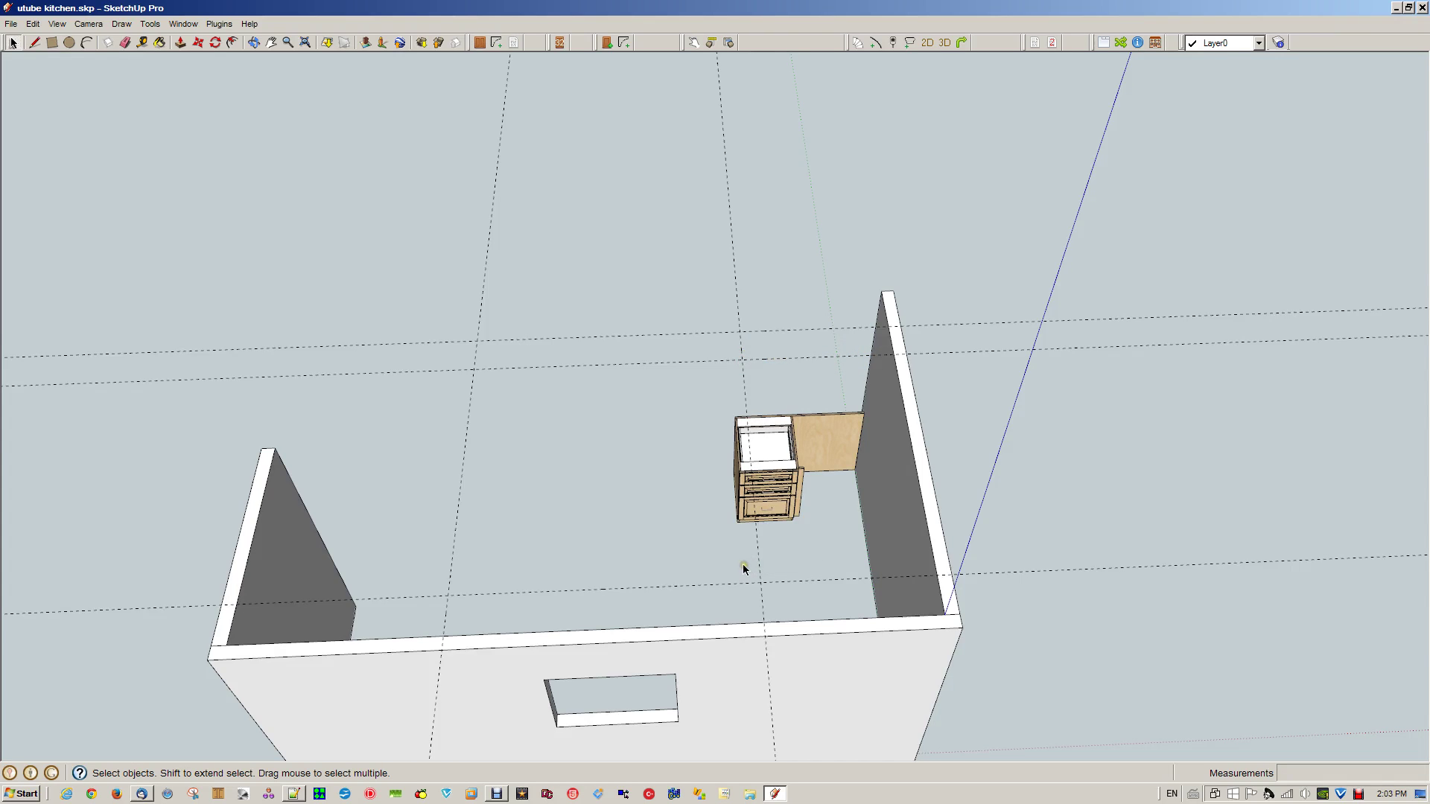
- Place a guide point on the top edge of the overhanging finished back, 600 mm from its wall-side end
{"action": "scroll", "coordinate": [744, 568], "scroll_direction": "up", "scroll_amount": 5}
{"action": "middle_click_drag", "start_coordinate": [834, 566], "coordinate": [1244, 471]}
{"action": "middle_click_drag", "start_coordinate": [818, 466], "coordinate": [767, 499]}
{"action": "middle_click_drag", "start_coordinate": [737, 417], "coordinate": [874, 435]}
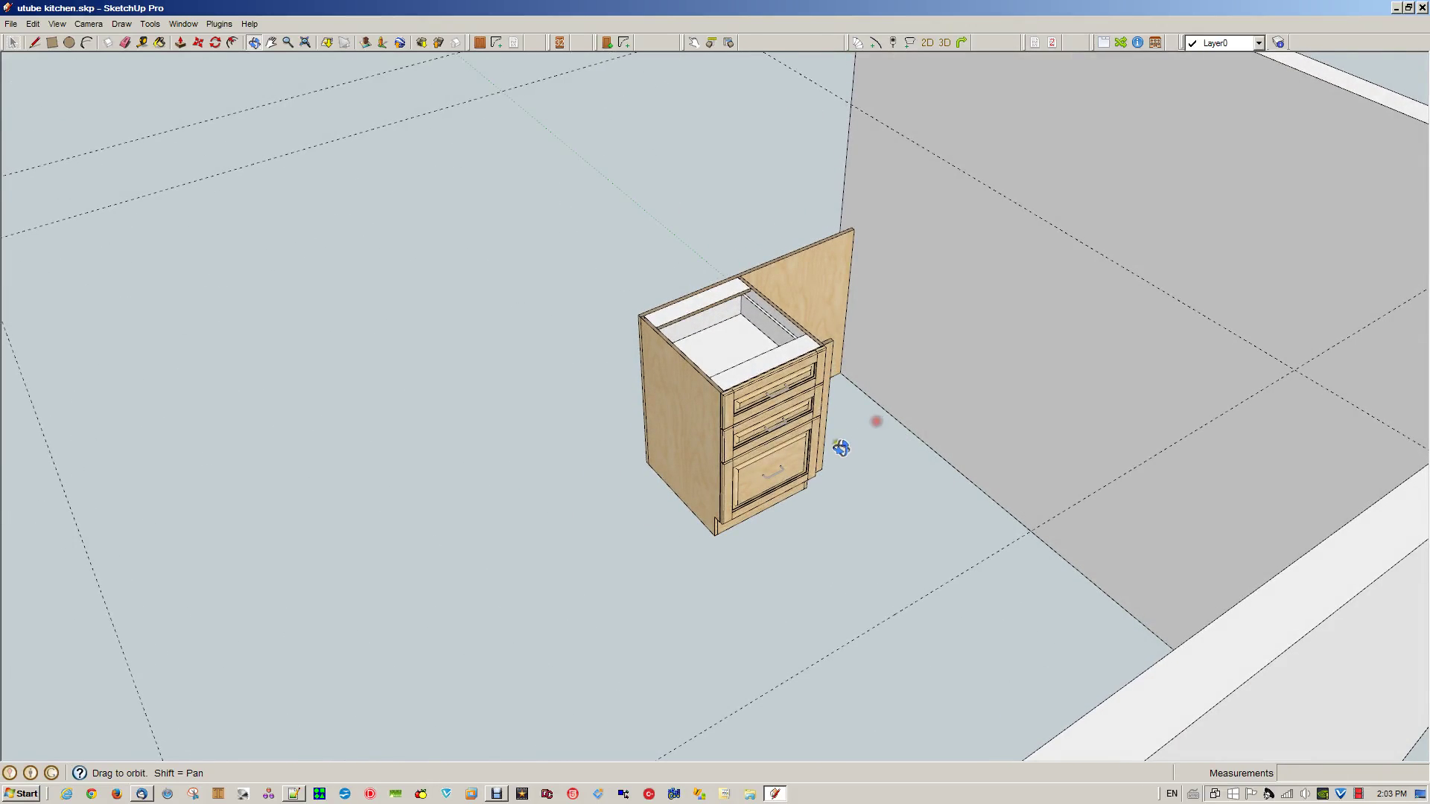
{"action": "middle_click_drag", "start_coordinate": [744, 409], "coordinate": [945, 446]}
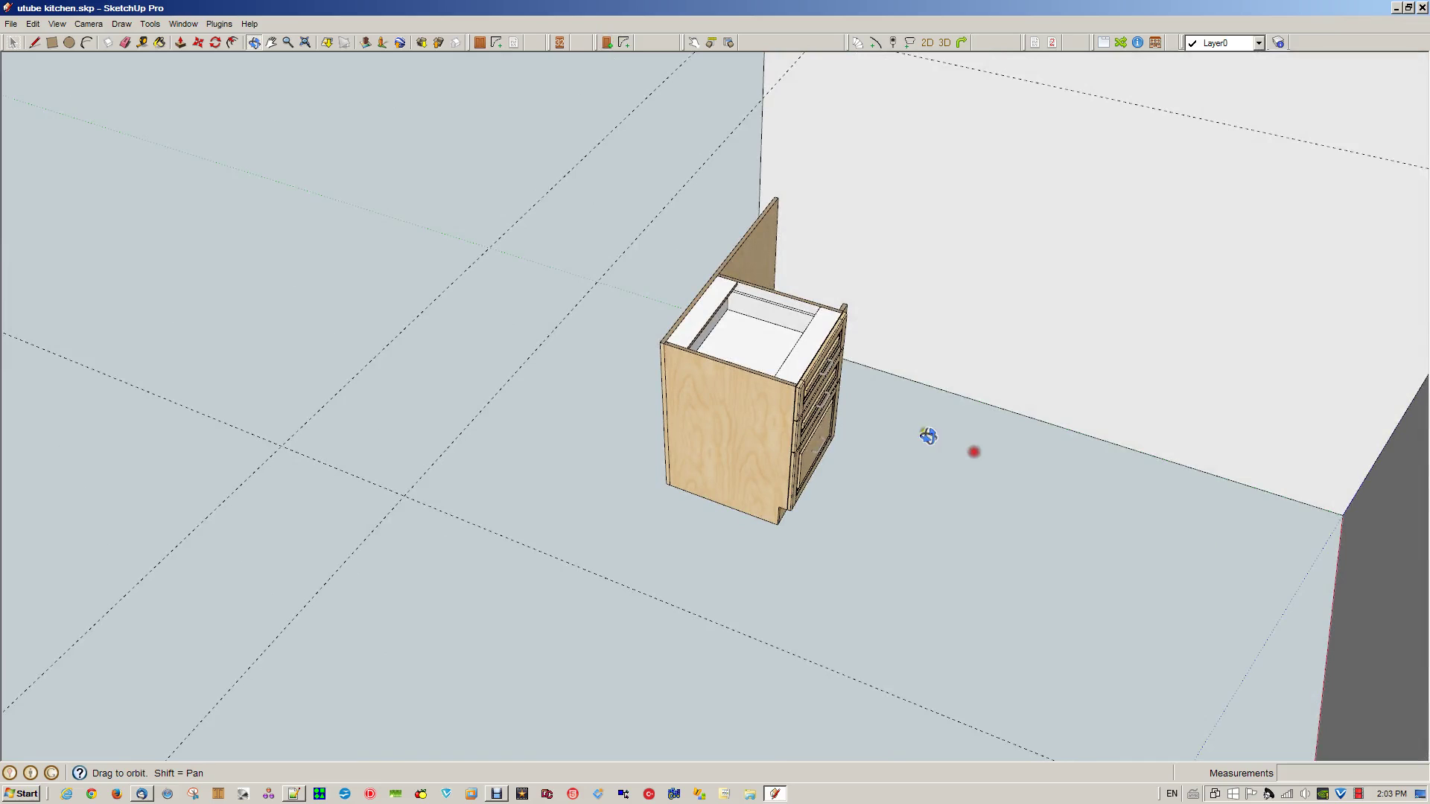
{"action": "scroll", "coordinate": [777, 199], "scroll_direction": "up", "scroll_amount": 4}
{"action": "key", "text": "t"}
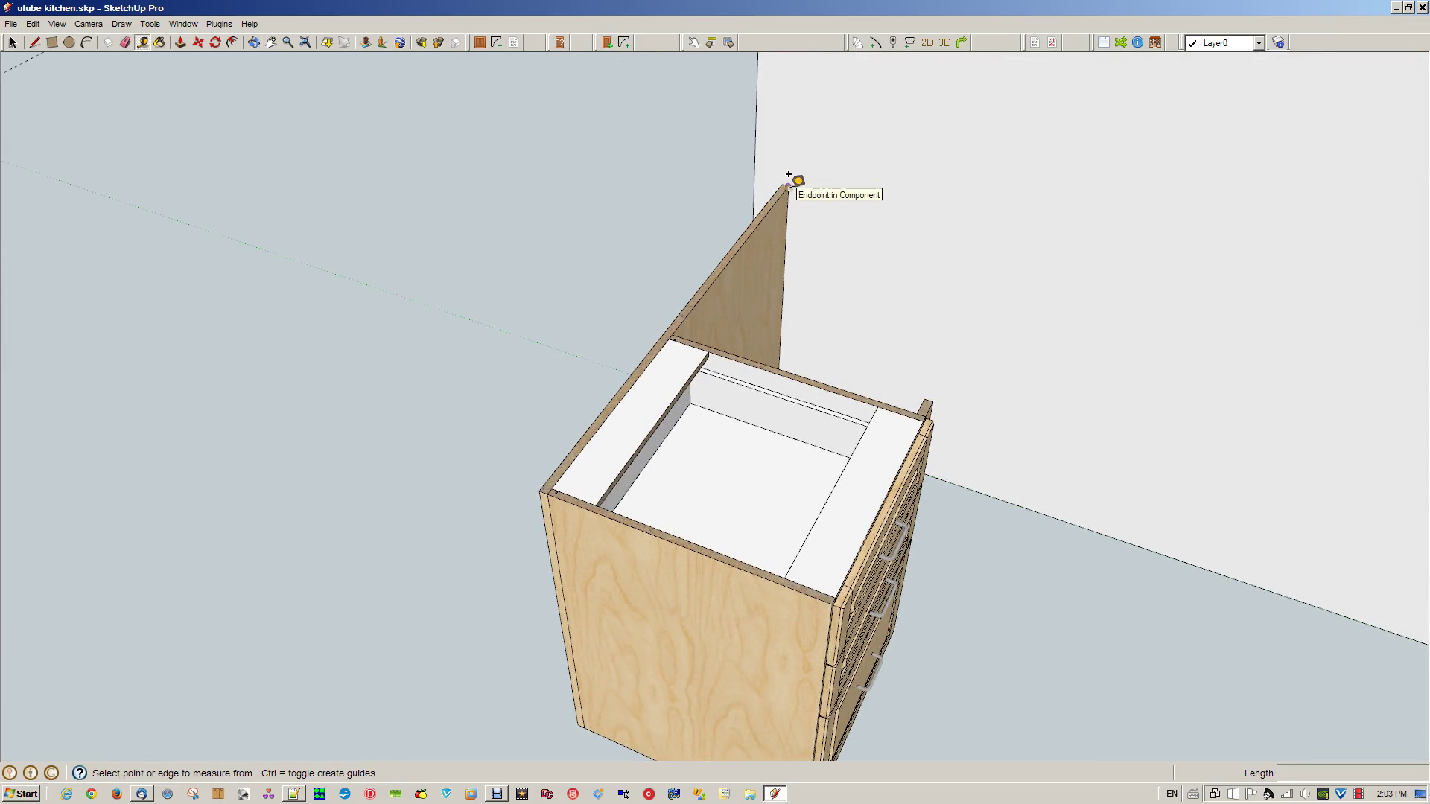
{"action": "left_click", "coordinate": [788, 177]}
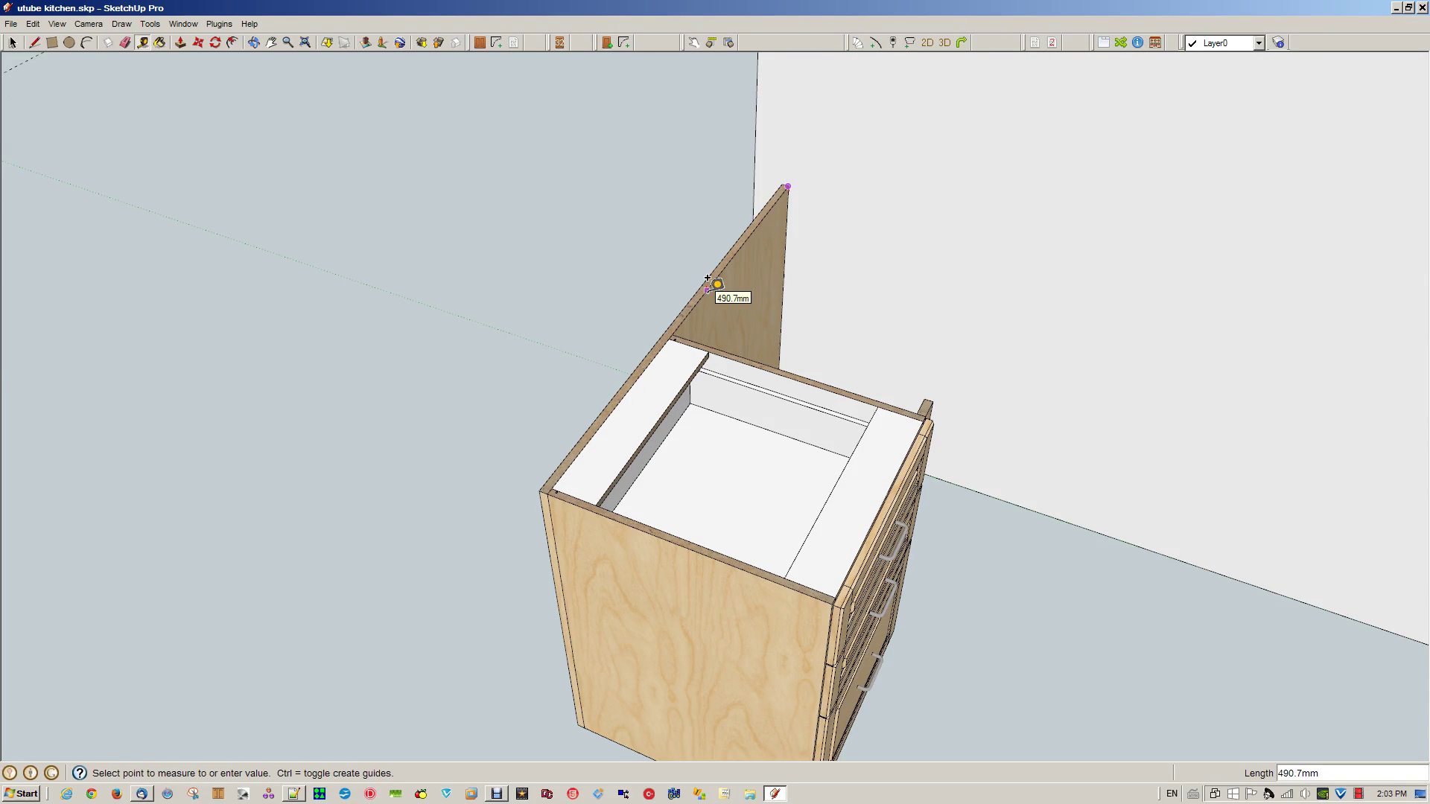
{"action": "type", "text": "600"}
{"action": "key", "text": "Return"}
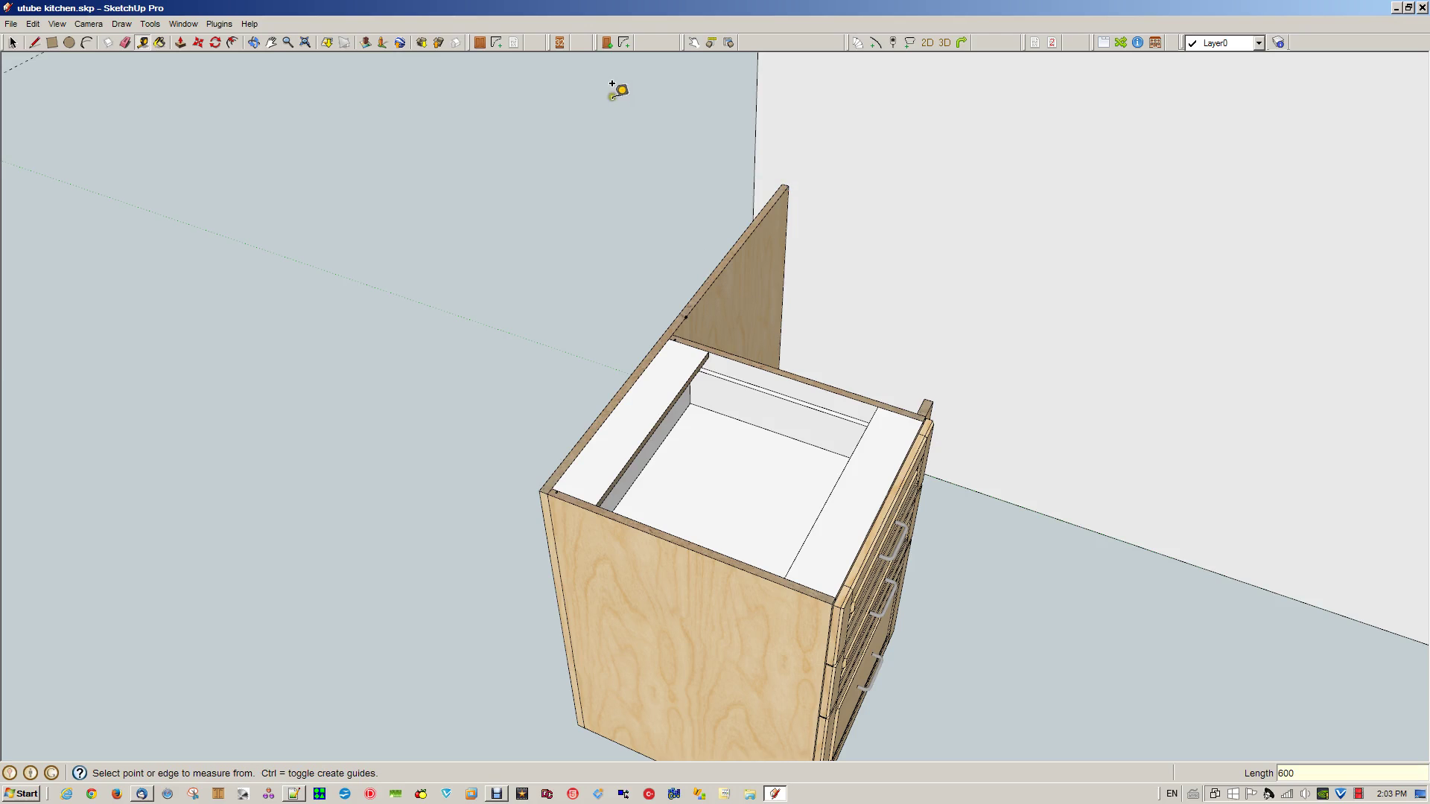
- Set up a new Left Blind base cabinet with a 50 mm blind filler and a width of 1200 mm
{"action": "left_click", "coordinate": [474, 43]}
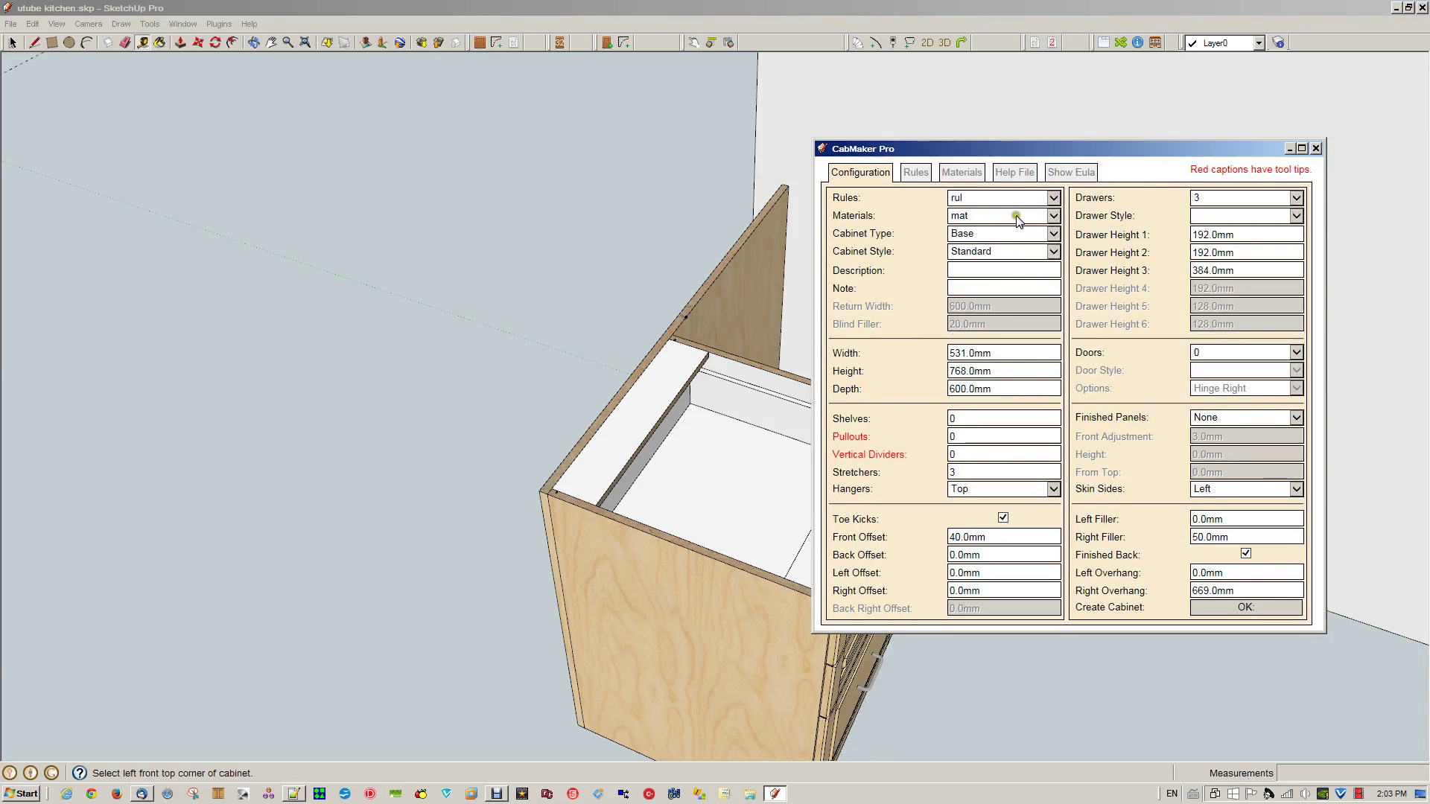
{"action": "left_click", "coordinate": [1003, 253]}
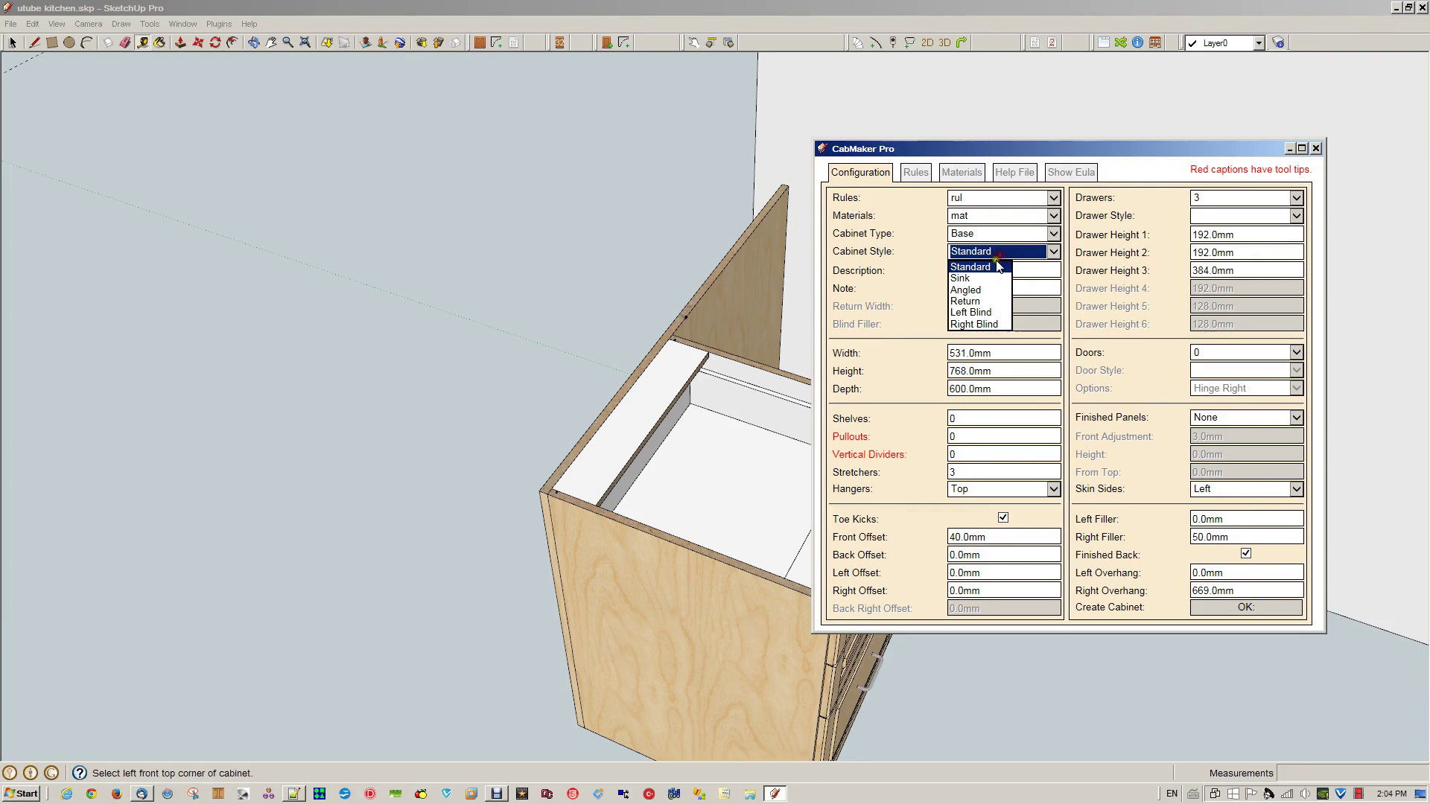
{"action": "left_click", "coordinate": [978, 321]}
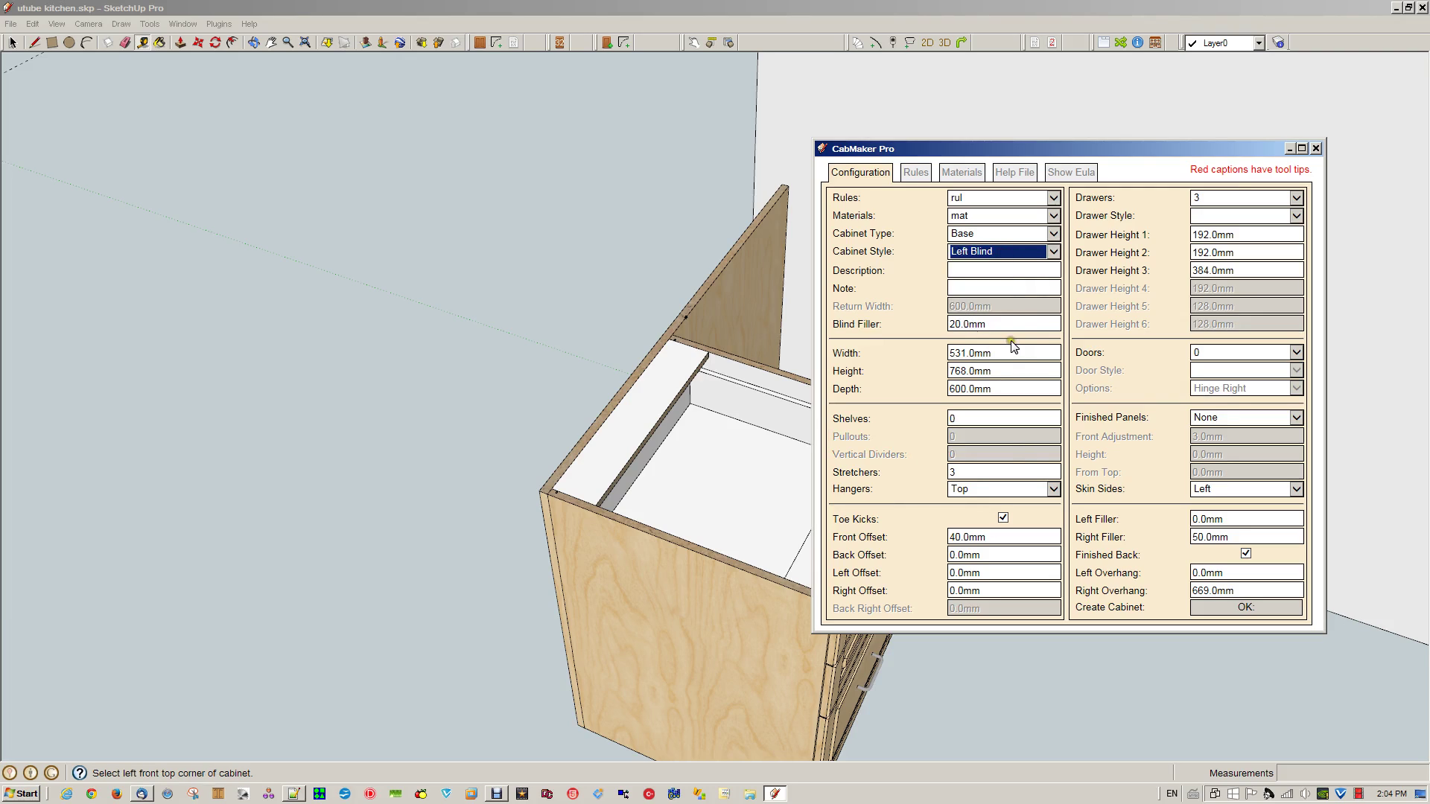
{"action": "left_click", "coordinate": [998, 324]}
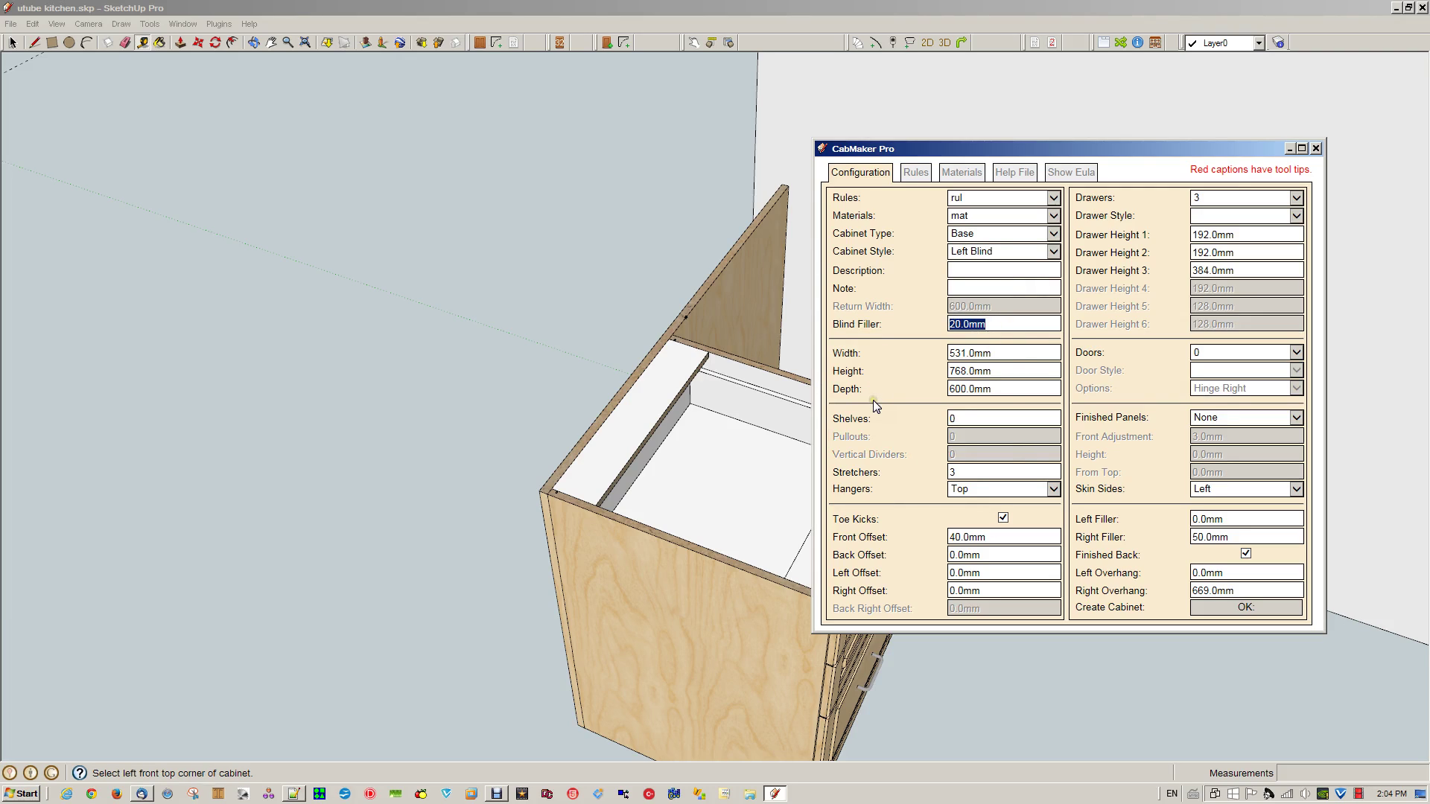
{"action": "type", "text": "50"}
{"action": "left_click", "coordinate": [1007, 351]}
{"action": "type", "text": "1200"}
- Give the blind cabinet two doors, one drawer and two shelves
{"action": "left_click", "coordinate": [1268, 353]}
{"action": "left_click", "coordinate": [1200, 390]}
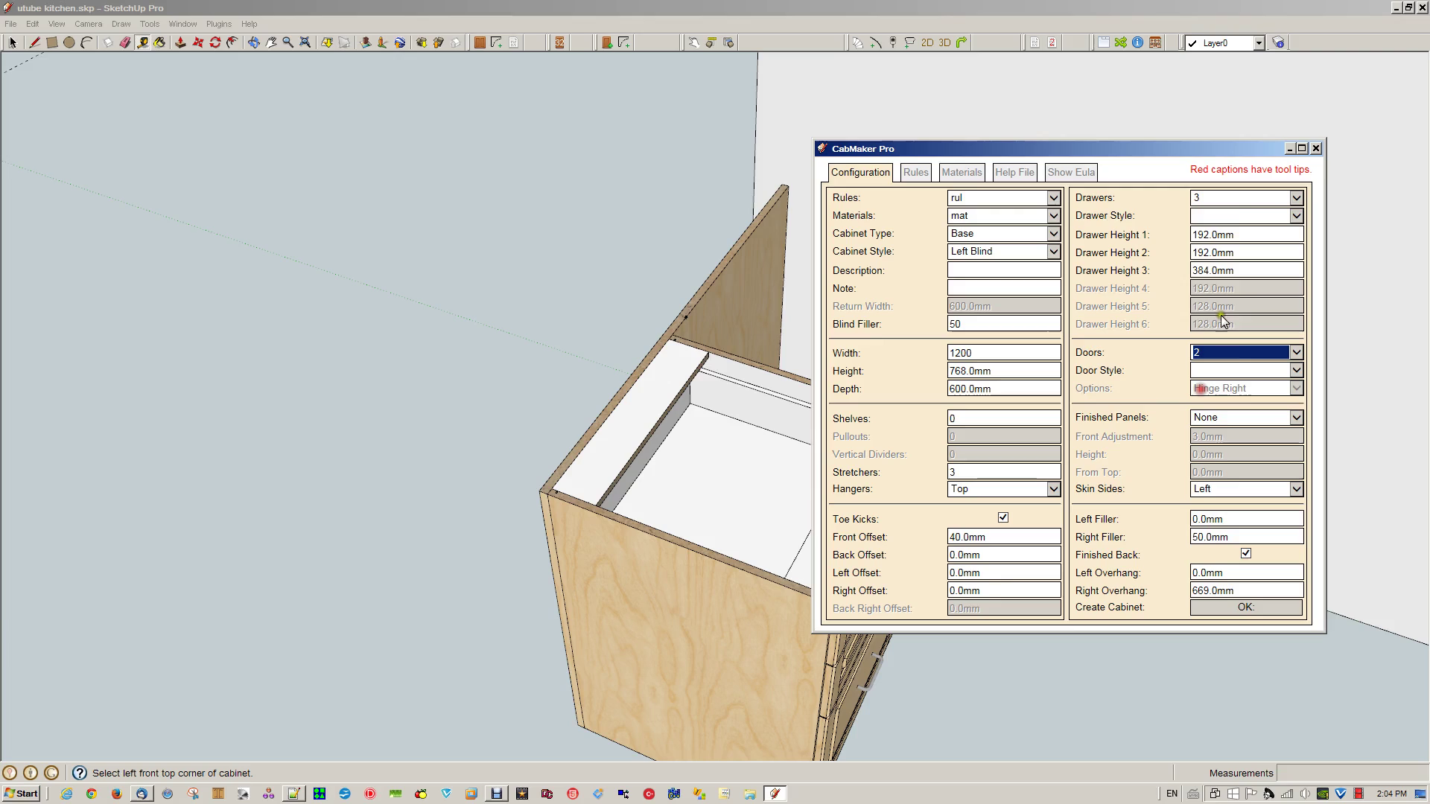
{"action": "left_click", "coordinate": [1296, 198]}
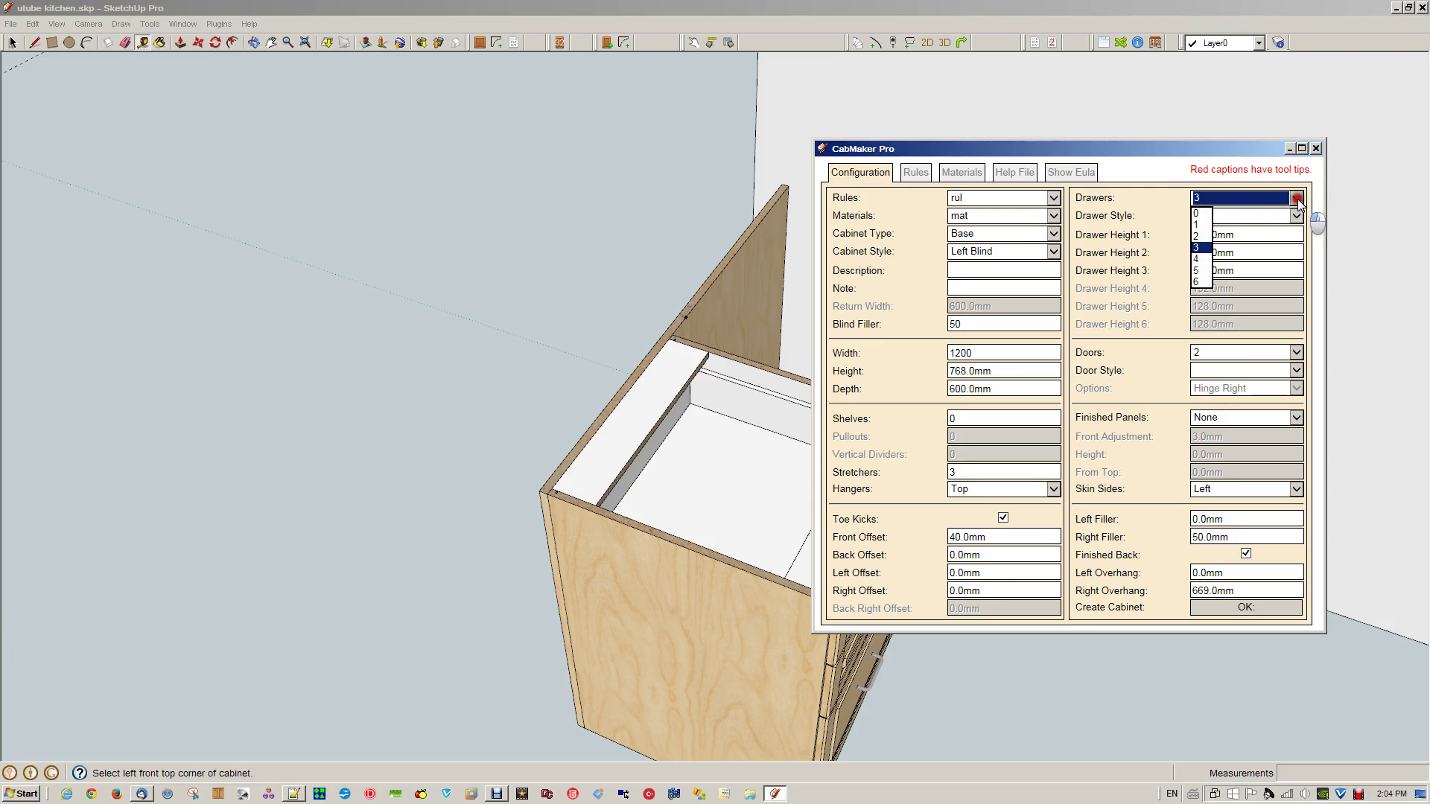
{"action": "left_click", "coordinate": [1200, 223]}
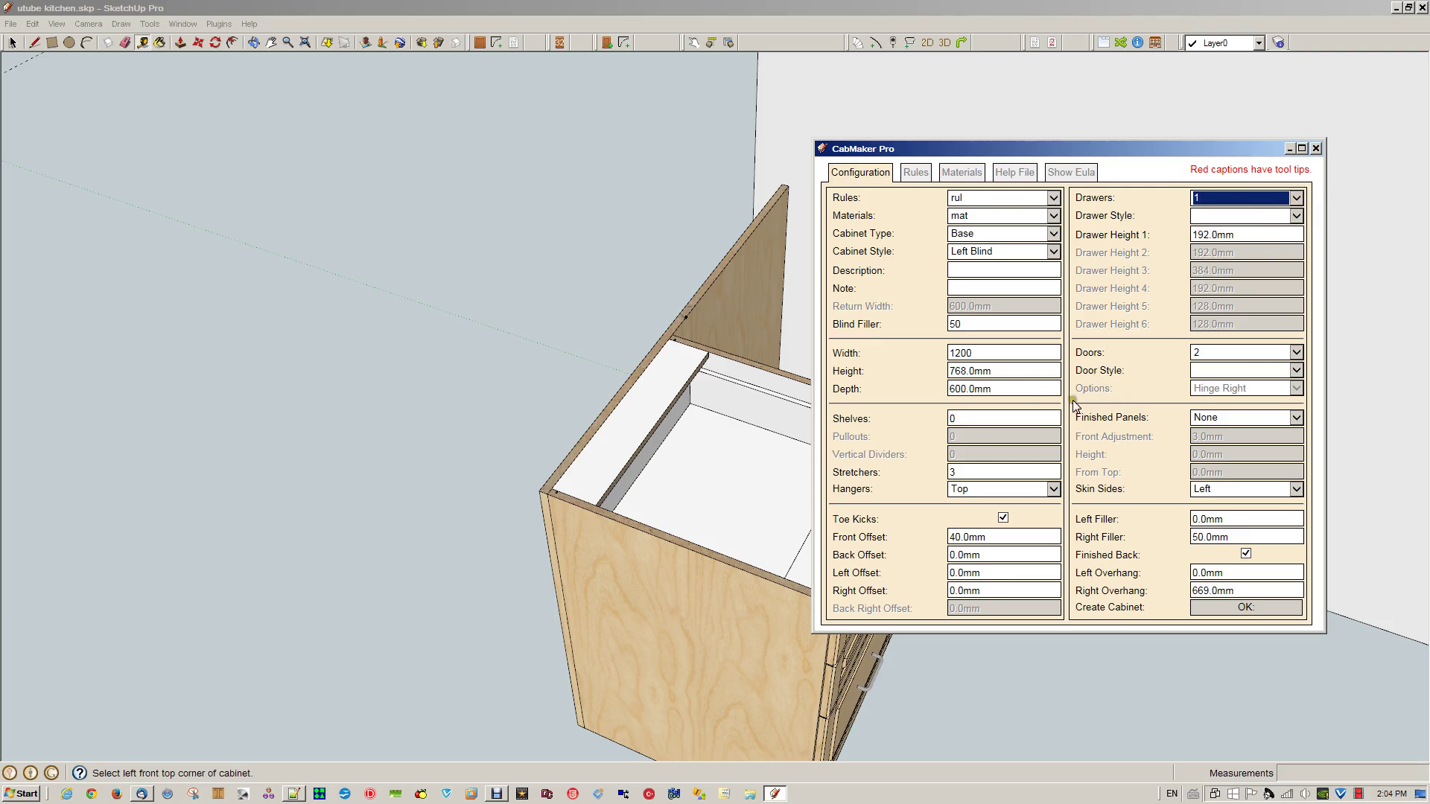
{"action": "left_click", "coordinate": [976, 416]}
{"action": "key", "text": "BackSpace"}
{"action": "type", "text": "2"}
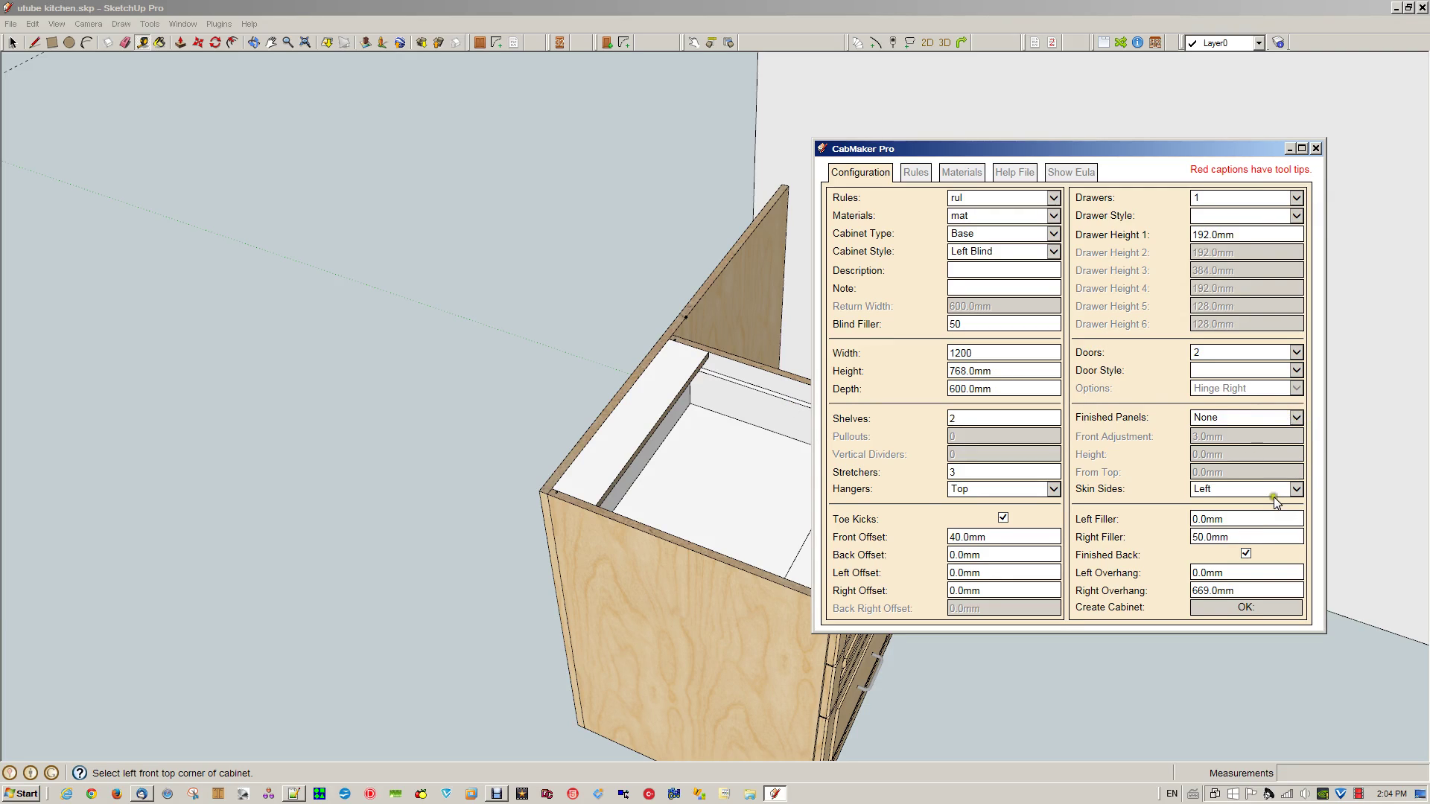
- Set the blind cabinet's skin sides to None, turn off the finished back and set the right filler to 0
{"action": "left_click", "coordinate": [1294, 490]}
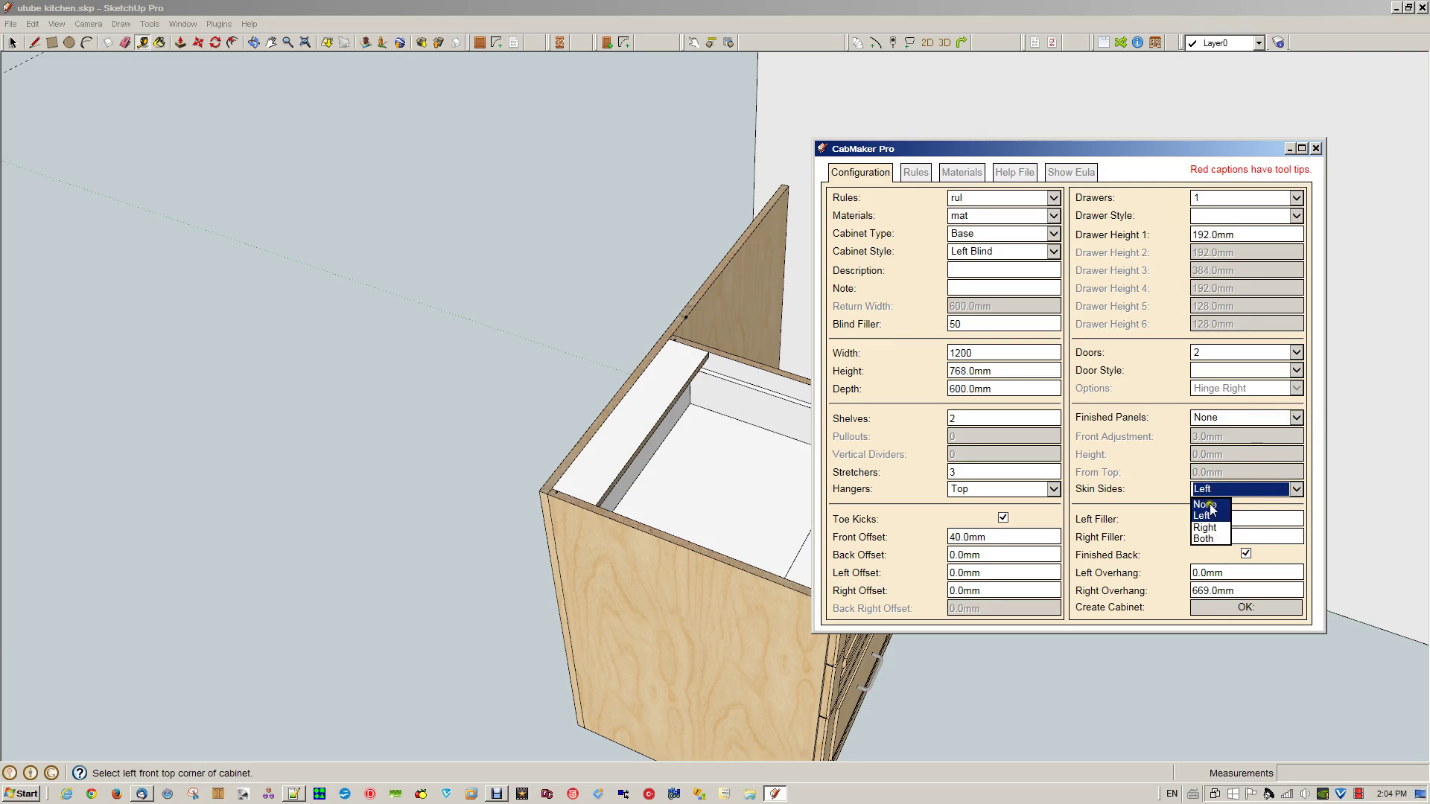
{"action": "left_click", "coordinate": [1207, 506]}
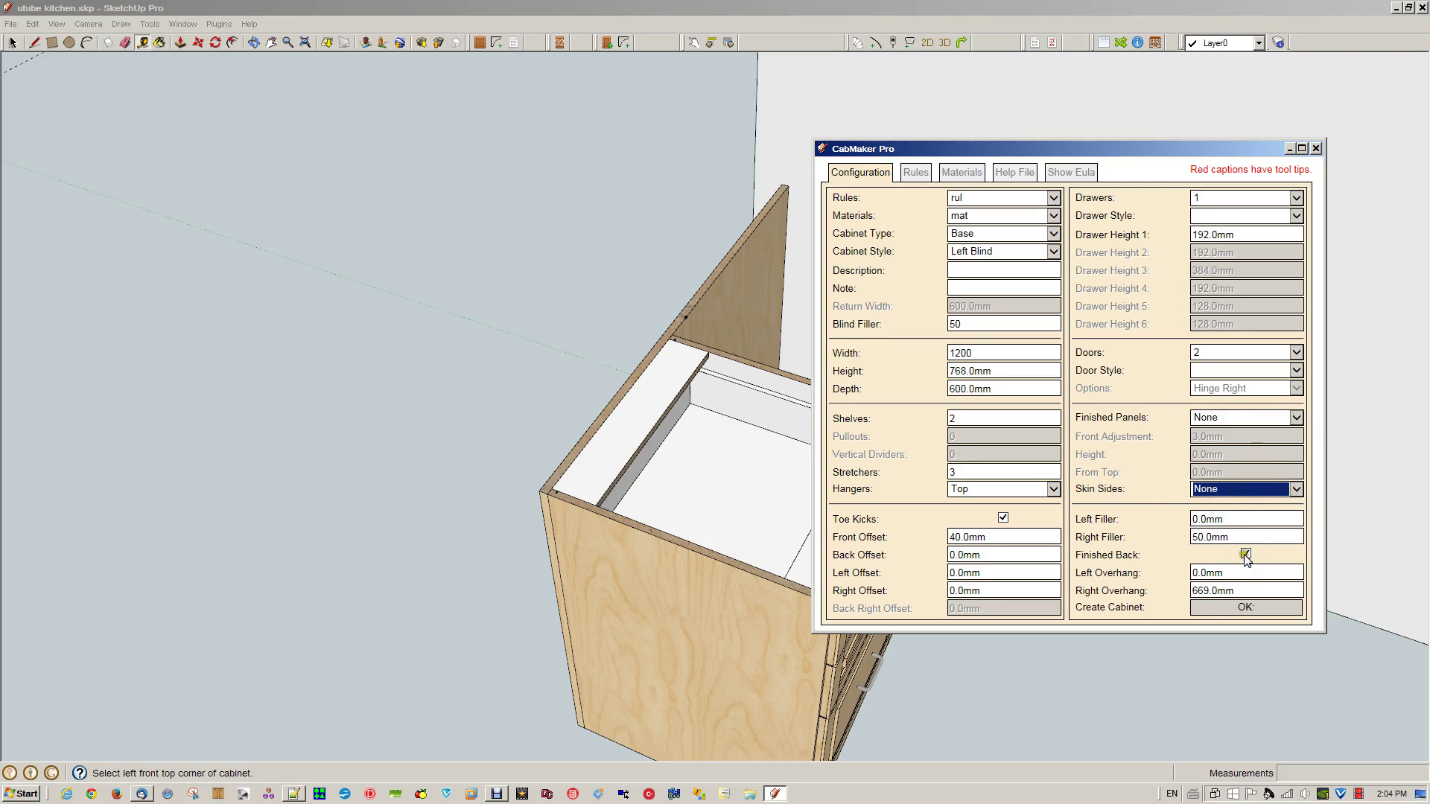
{"action": "left_click", "coordinate": [1244, 555]}
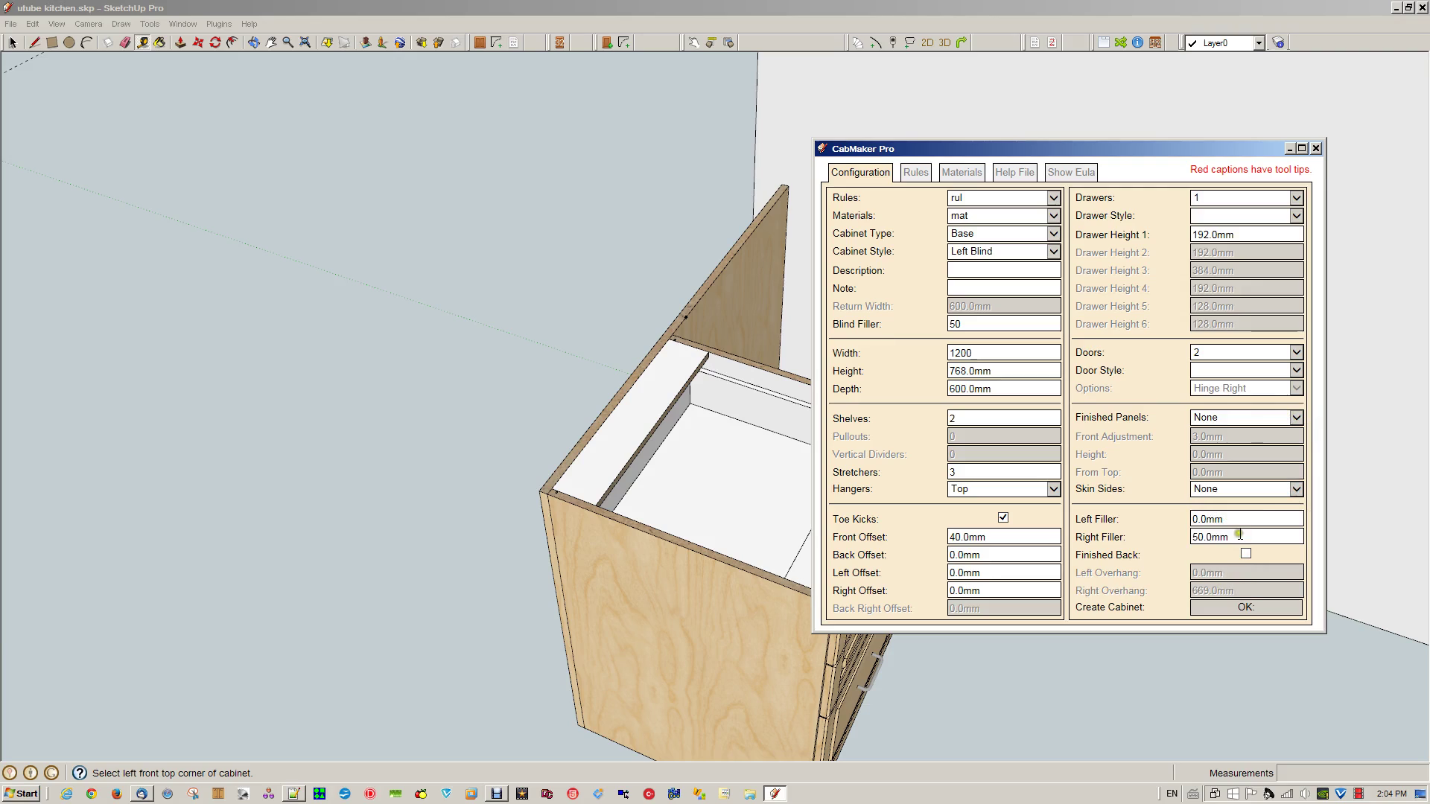
{"action": "double_click", "coordinate": [1250, 536]}
{"action": "type", "text": "0"}
- Create the blind cabinet and place it from the 600 mm guide point, running along the wall beside the drawer cabinet
{"action": "left_click", "coordinate": [1245, 607]}
{"action": "left_click", "coordinate": [686, 317]}
{"action": "left_click", "coordinate": [806, 345]}
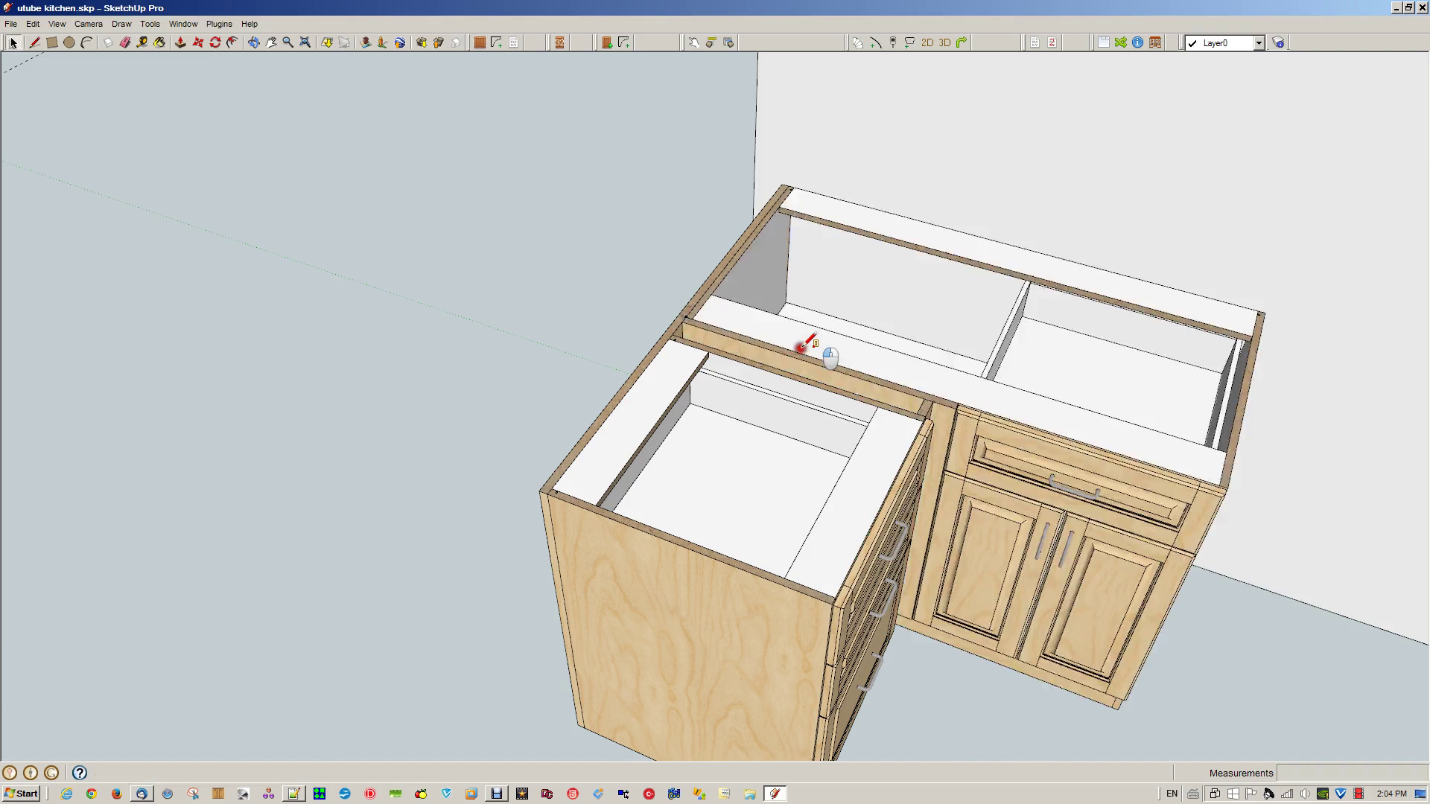
- Place a guide point 800 mm from the blind cabinet's front top corner, along the wall towards the room corner
{"action": "middle_click_drag", "start_coordinate": [1069, 585], "coordinate": [728, 494]}
{"action": "scroll", "coordinate": [734, 495], "scroll_direction": "up", "scroll_amount": 3}
{"action": "key", "text": "t"}
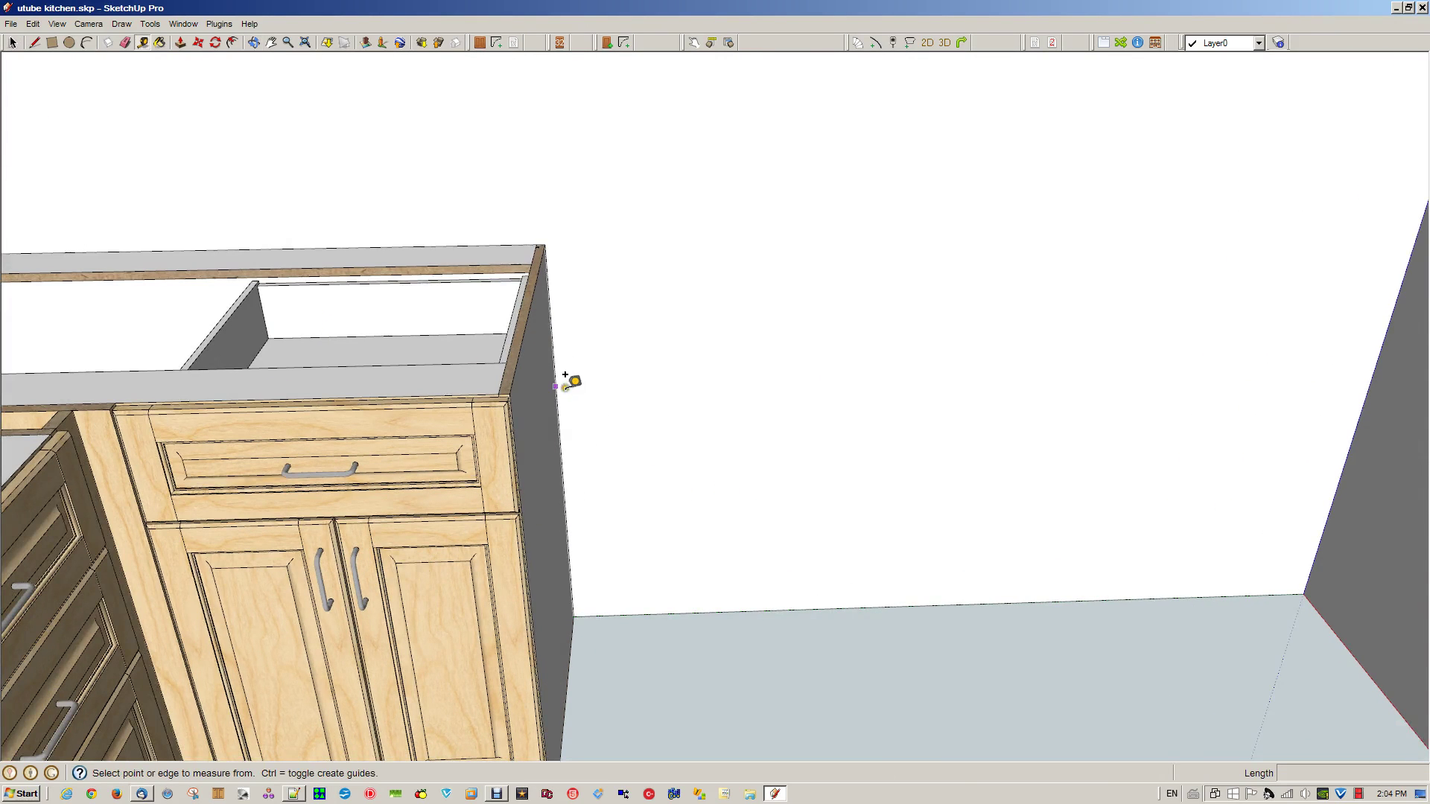
{"action": "left_click", "coordinate": [510, 393]}
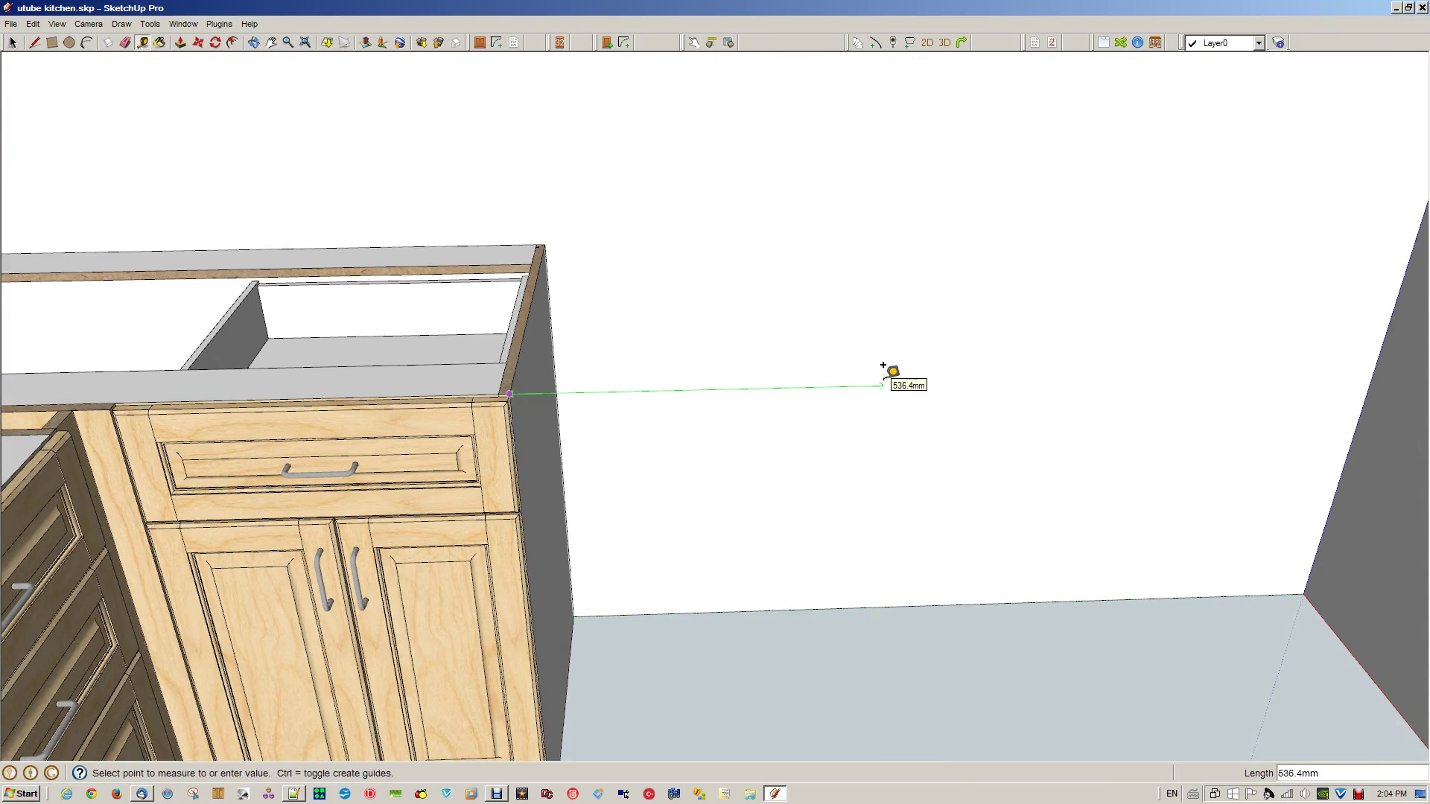
{"action": "type", "text": "800"}
{"action": "key", "text": "Return"}
- Set up a new Return base cabinet with a width of 900 mm, a return width of 1000 mm and 0 drawers
{"action": "scroll", "coordinate": [894, 370], "scroll_direction": "down", "scroll_amount": 2}
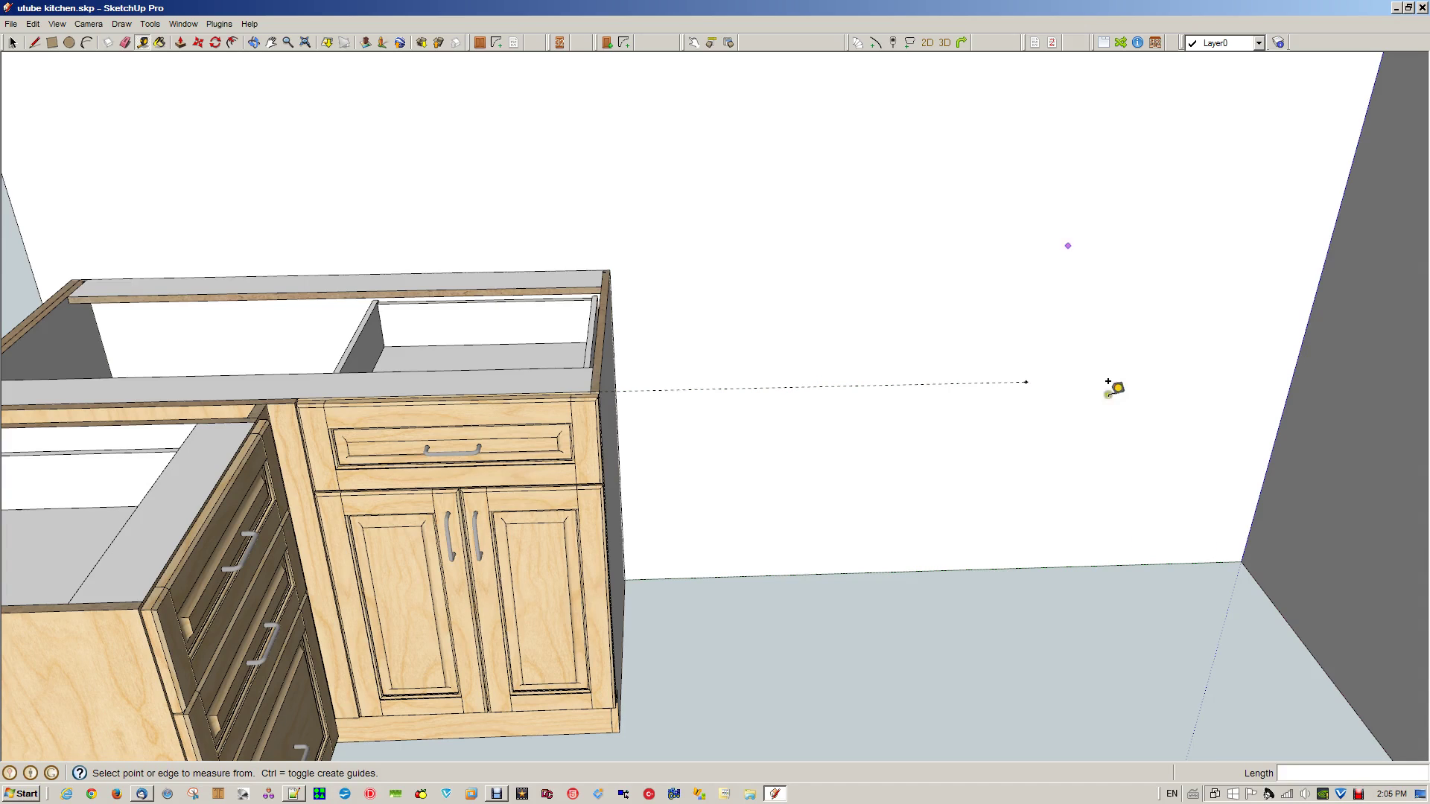
{"action": "left_click", "coordinate": [463, 43]}
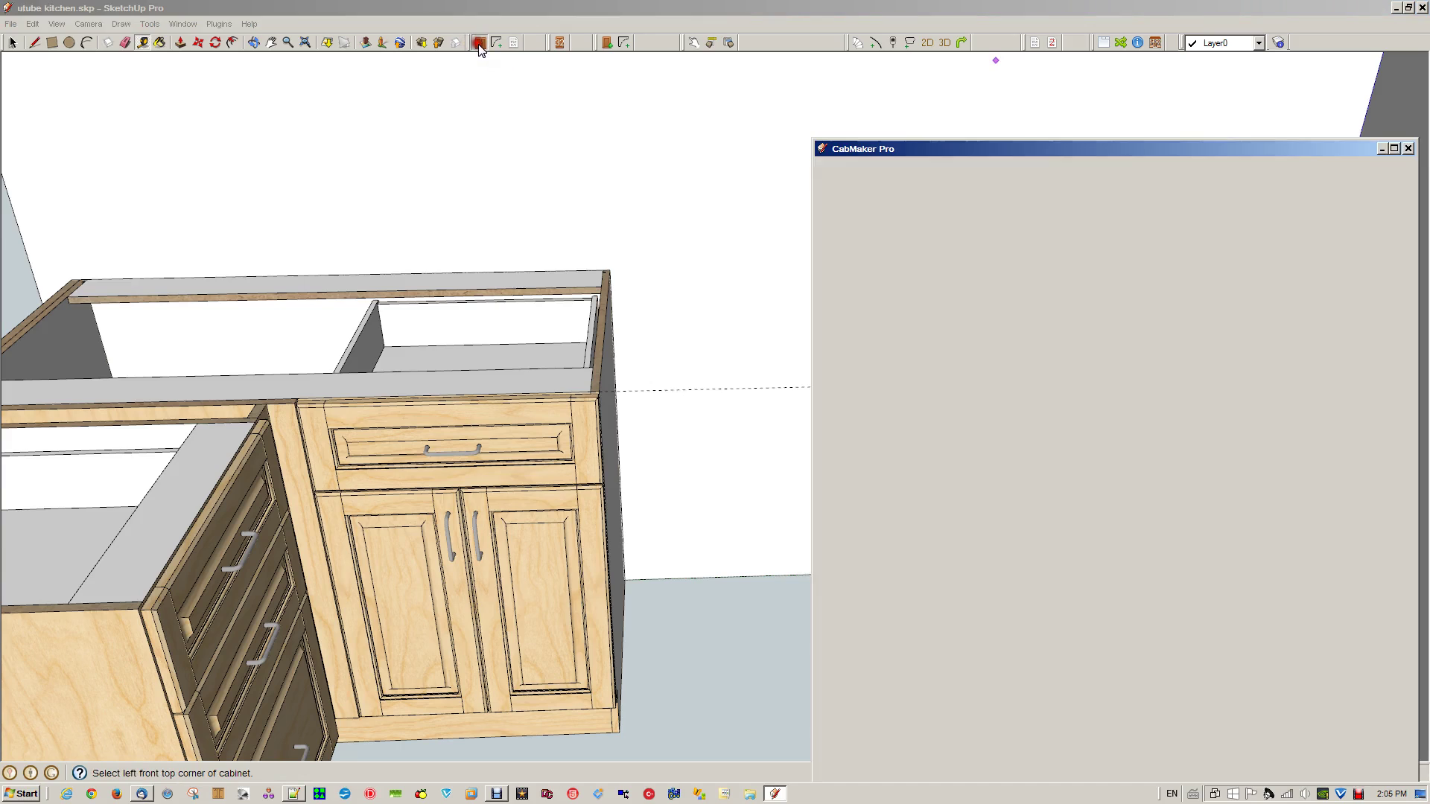
{"action": "left_click", "coordinate": [982, 253]}
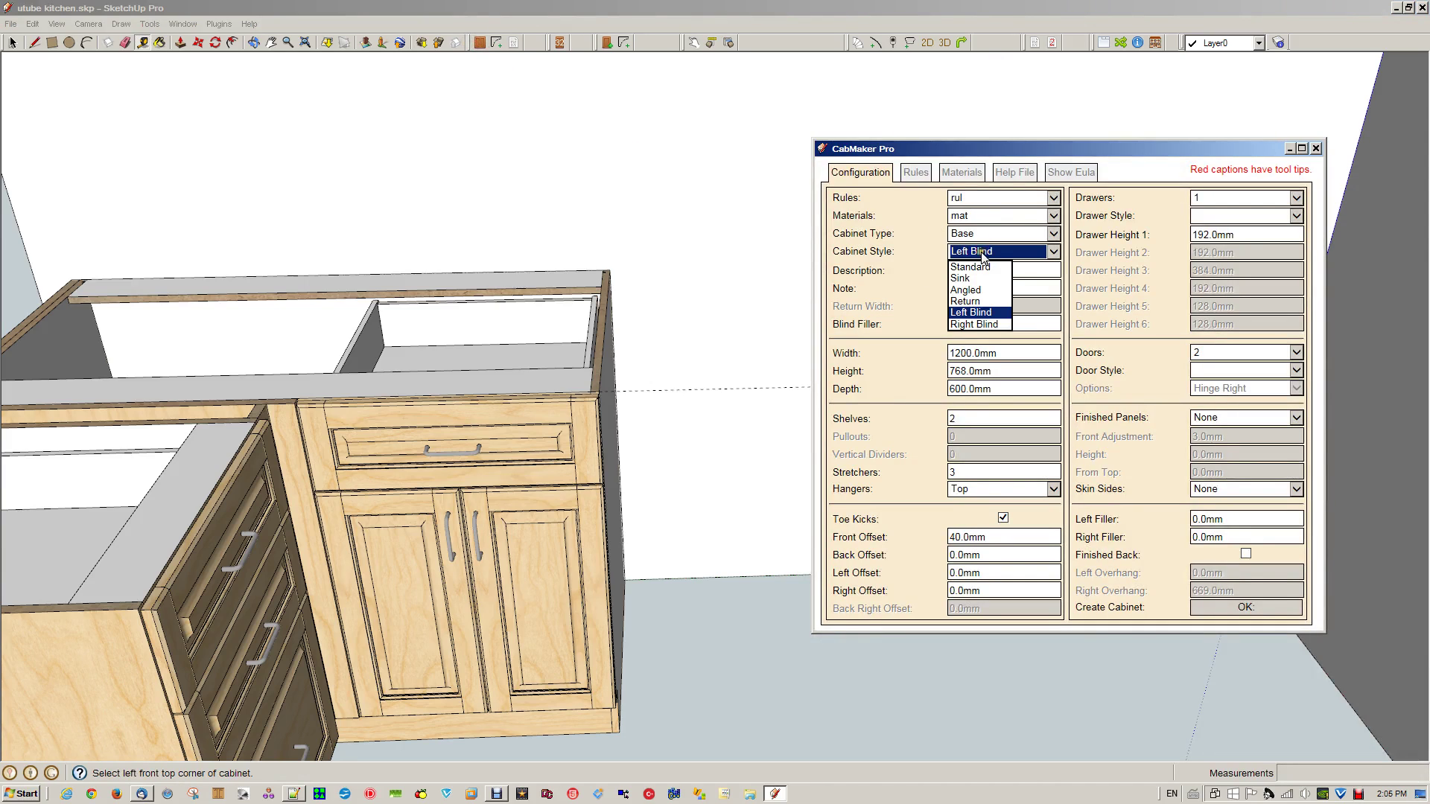
{"action": "left_click", "coordinate": [968, 300]}
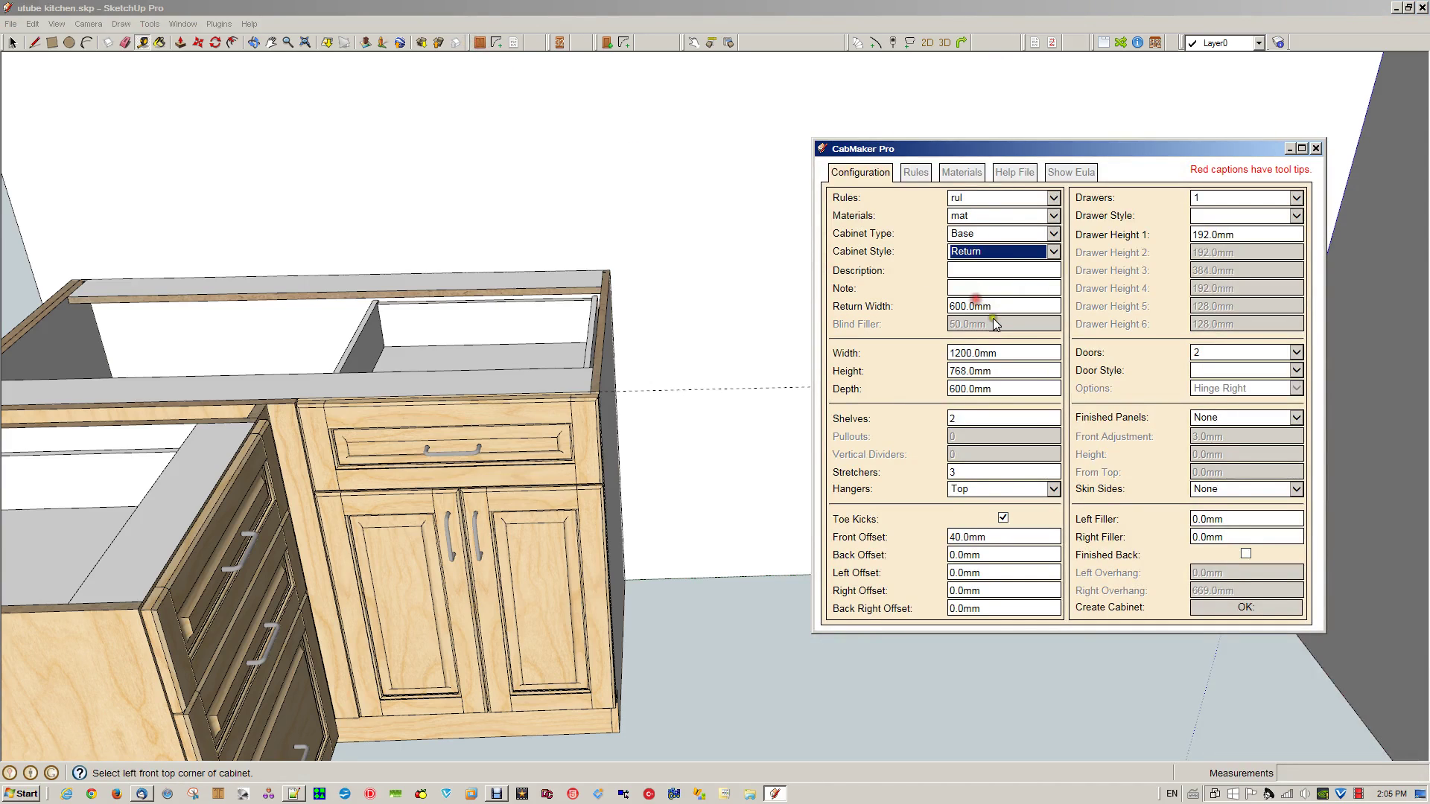
{"action": "double_click", "coordinate": [1011, 352]}
{"action": "type", "text": "900"}
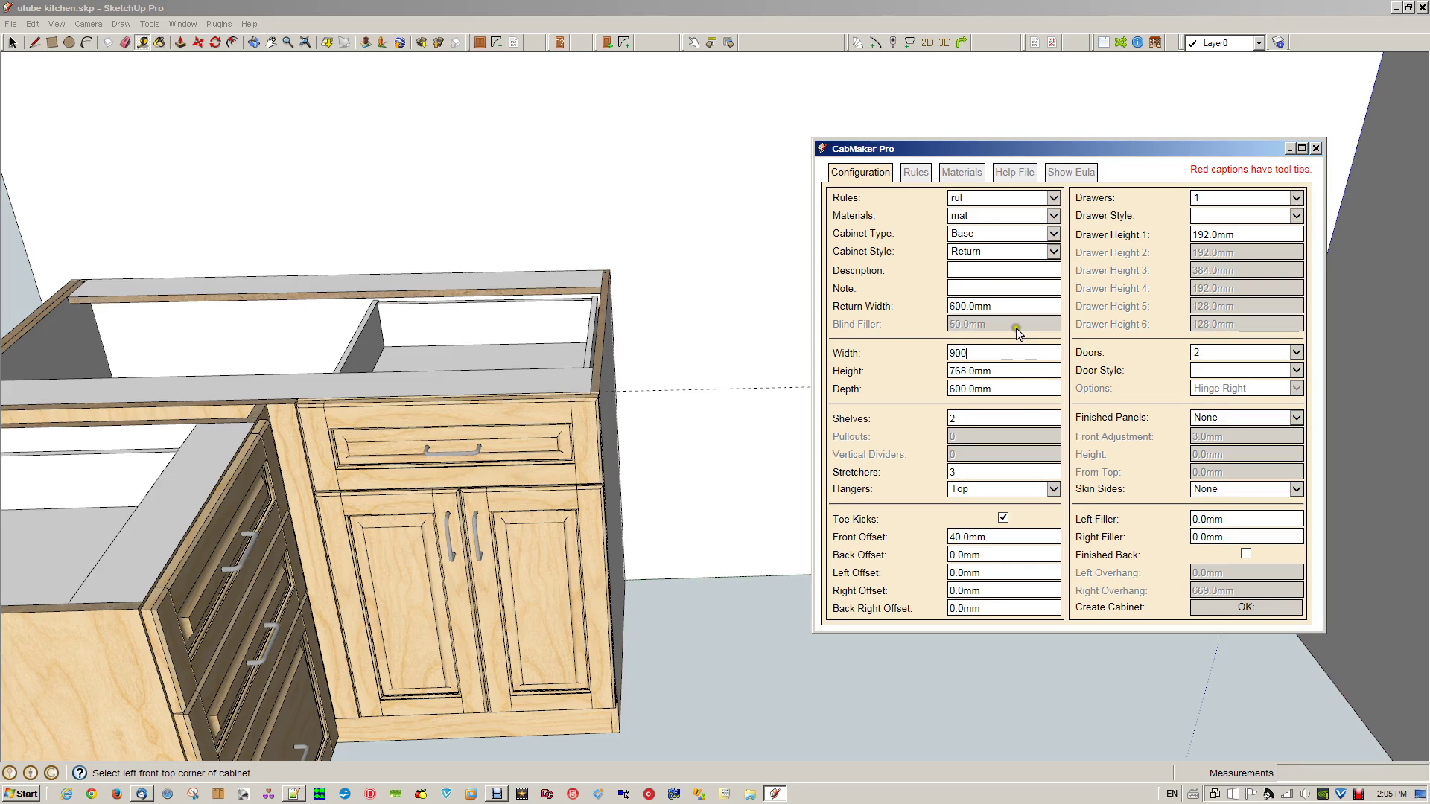
{"action": "double_click", "coordinate": [1007, 305]}
{"action": "type", "text": "1000"}
{"action": "left_click", "coordinate": [1045, 346]}
{"action": "left_click", "coordinate": [1296, 197]}
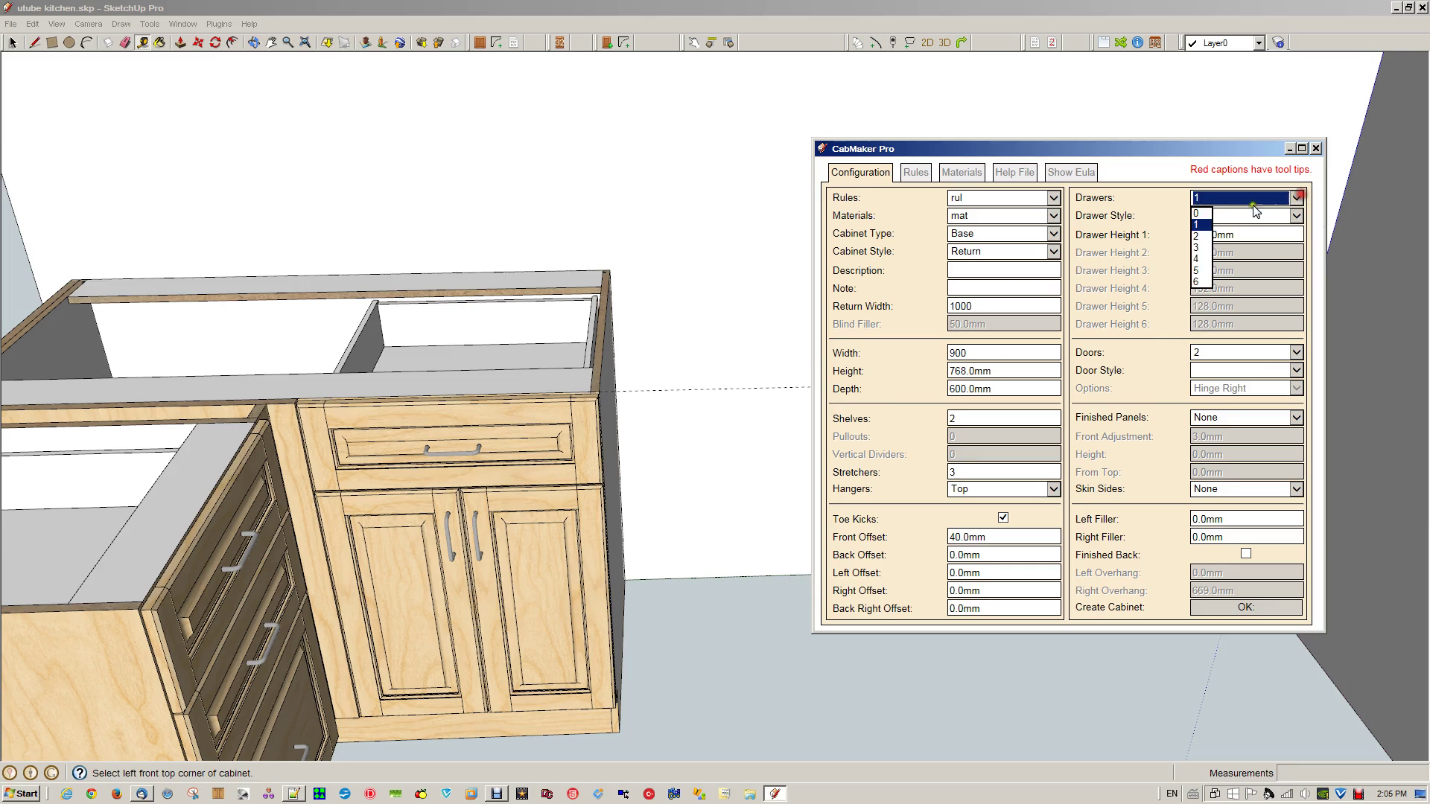
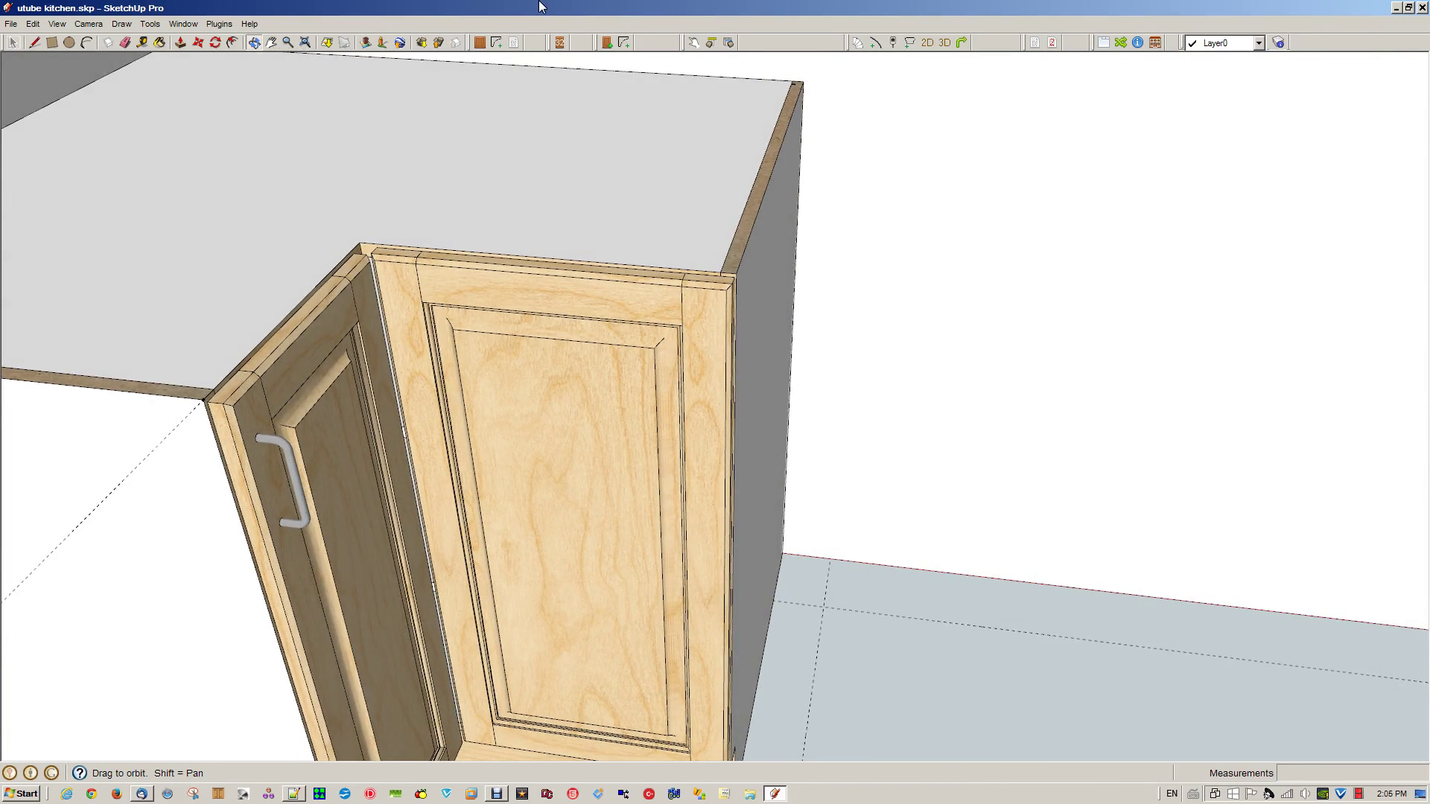
- Set up a new Standard base cabinet with 4 drawers, giving drawer 3 a height of 192 mm
{"action": "left_click", "coordinate": [496, 42]}
{"action": "left_click", "coordinate": [995, 253]}
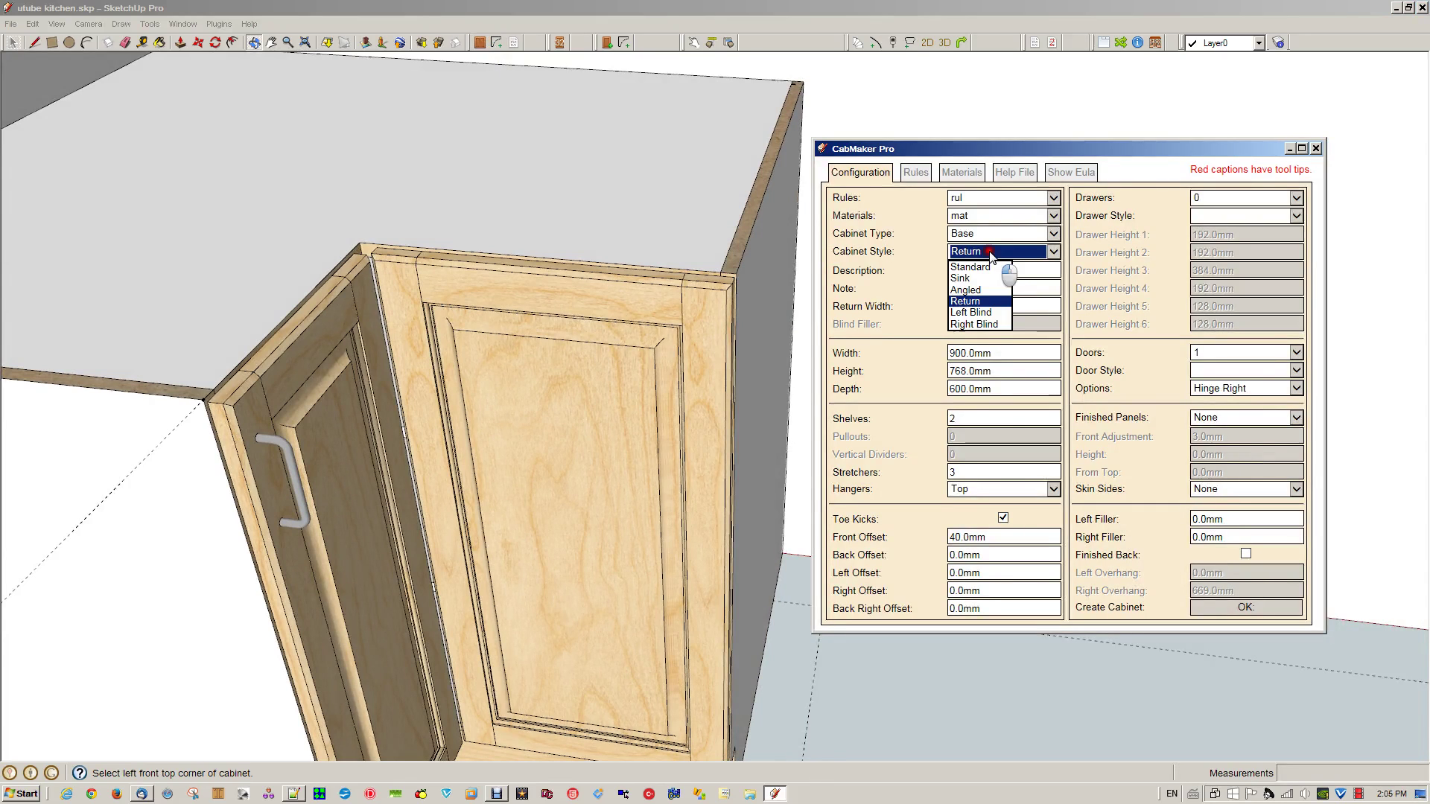
{"action": "left_click", "coordinate": [965, 268]}
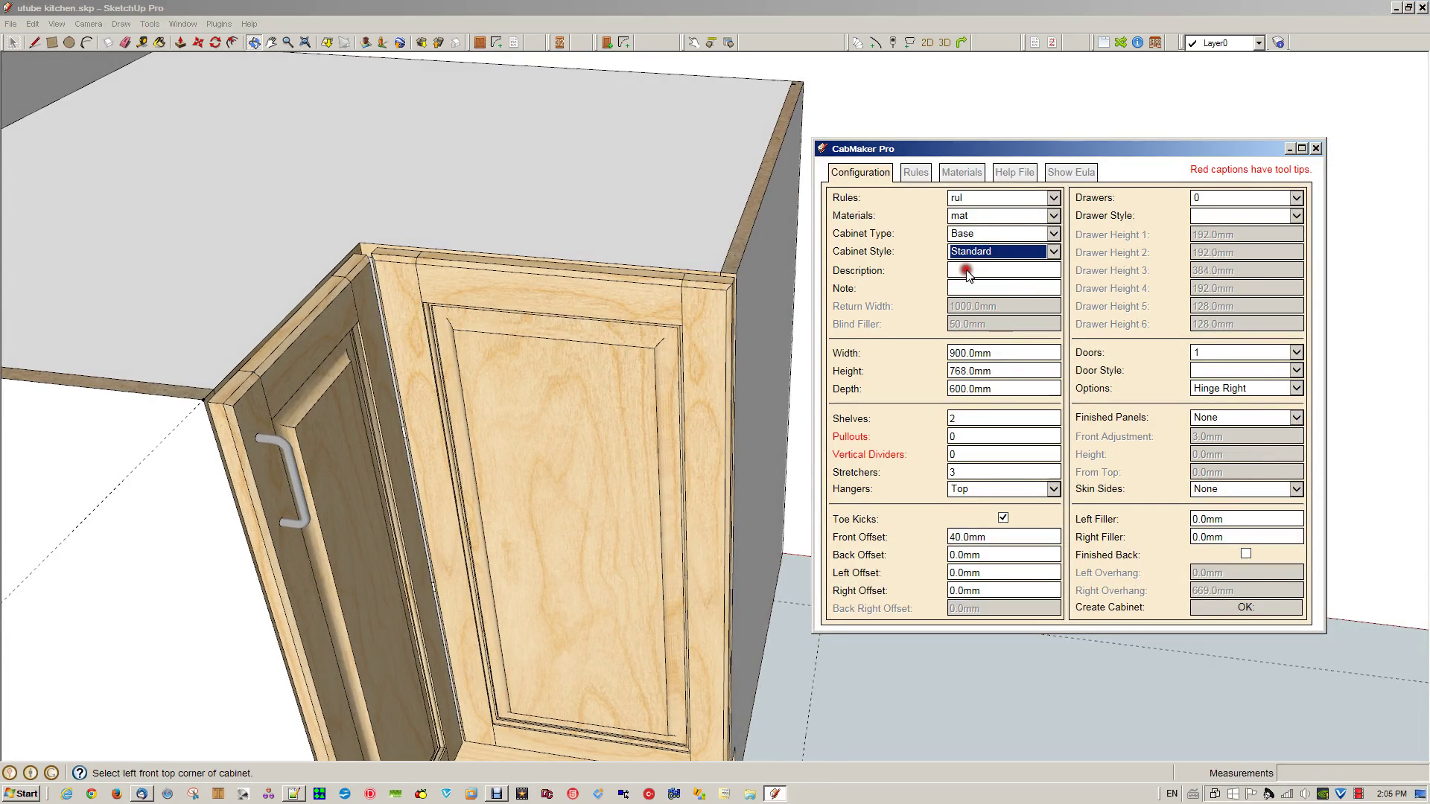
{"action": "left_click", "coordinate": [1294, 198]}
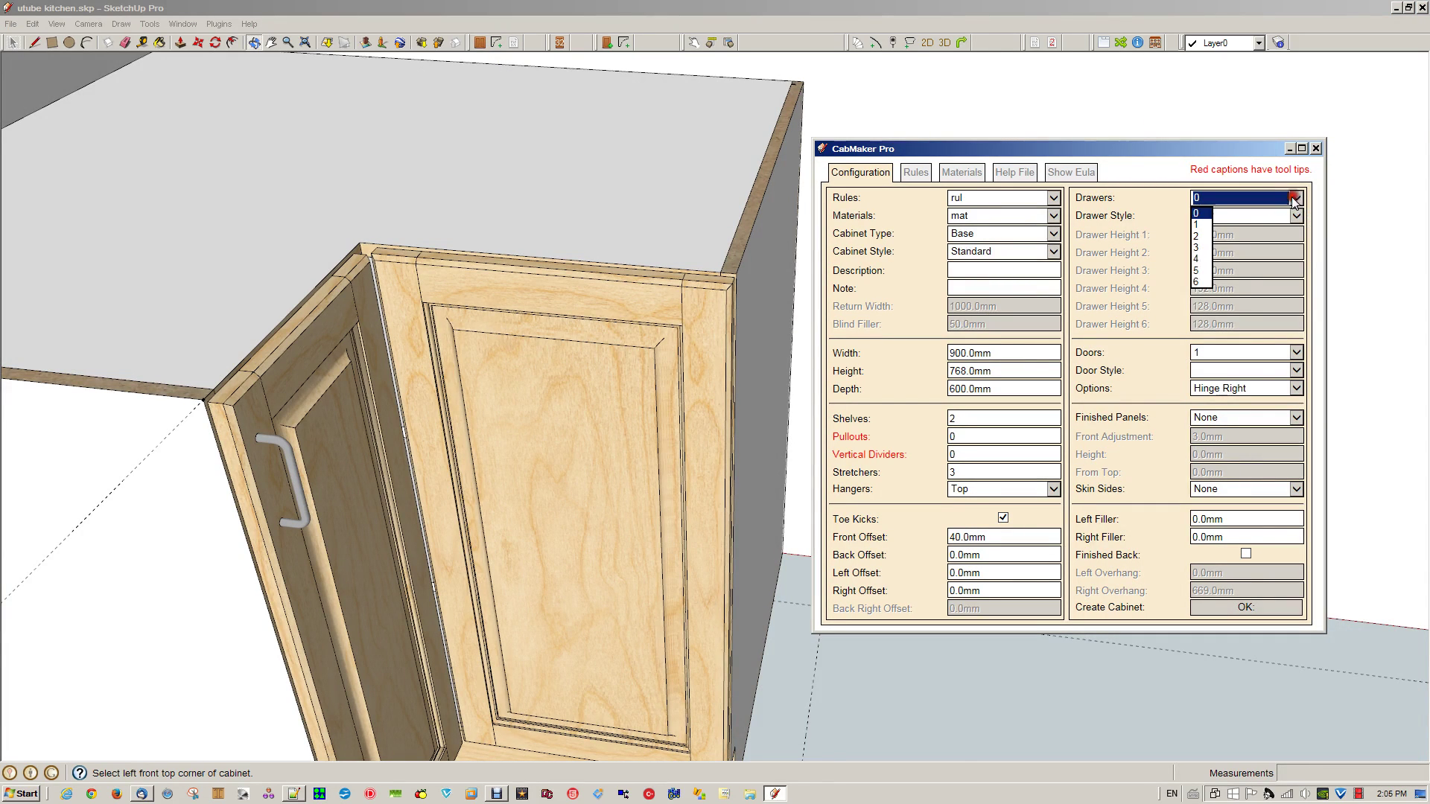
{"action": "left_click", "coordinate": [1196, 259]}
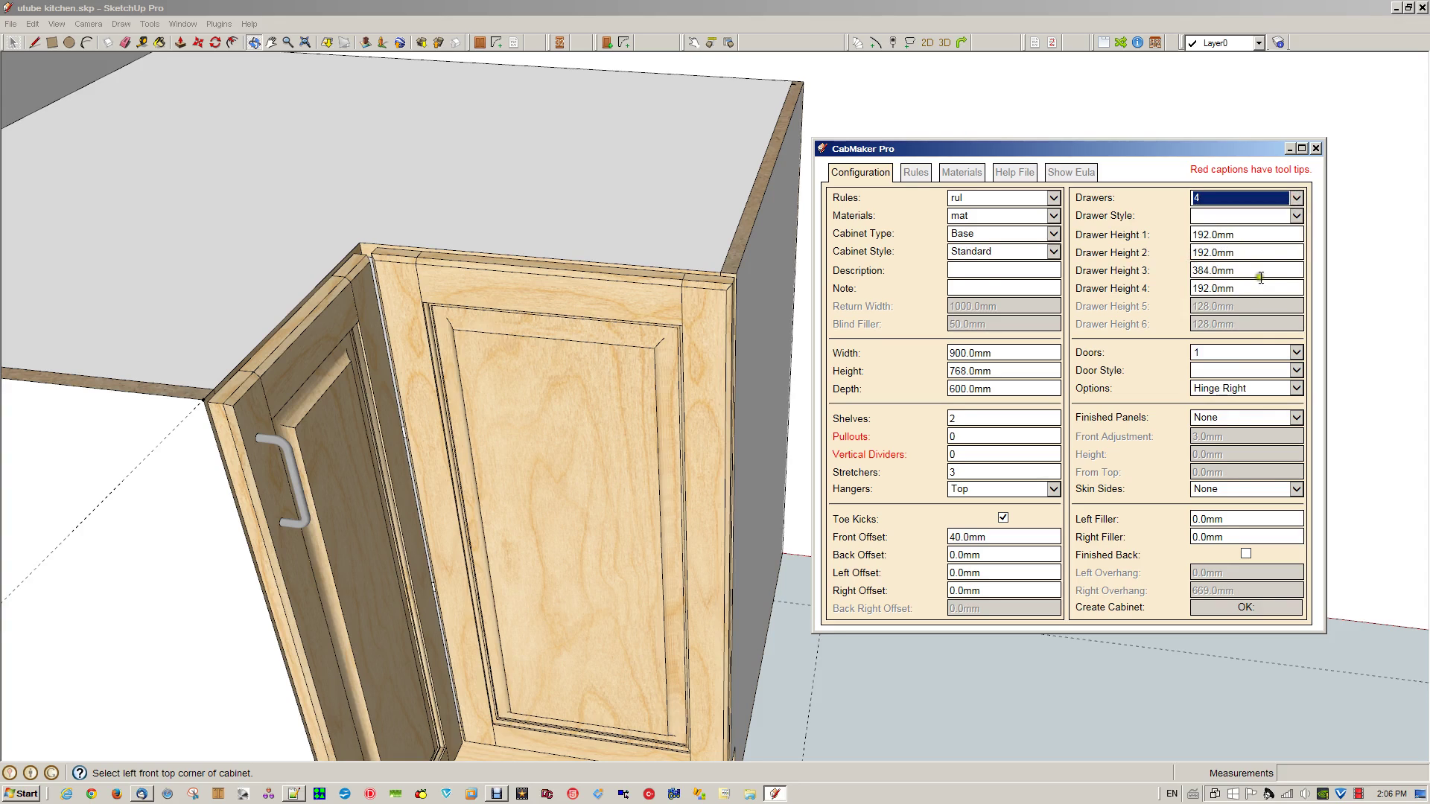
{"action": "left_click", "coordinate": [1260, 271]}
{"action": "type", "text": "192"}
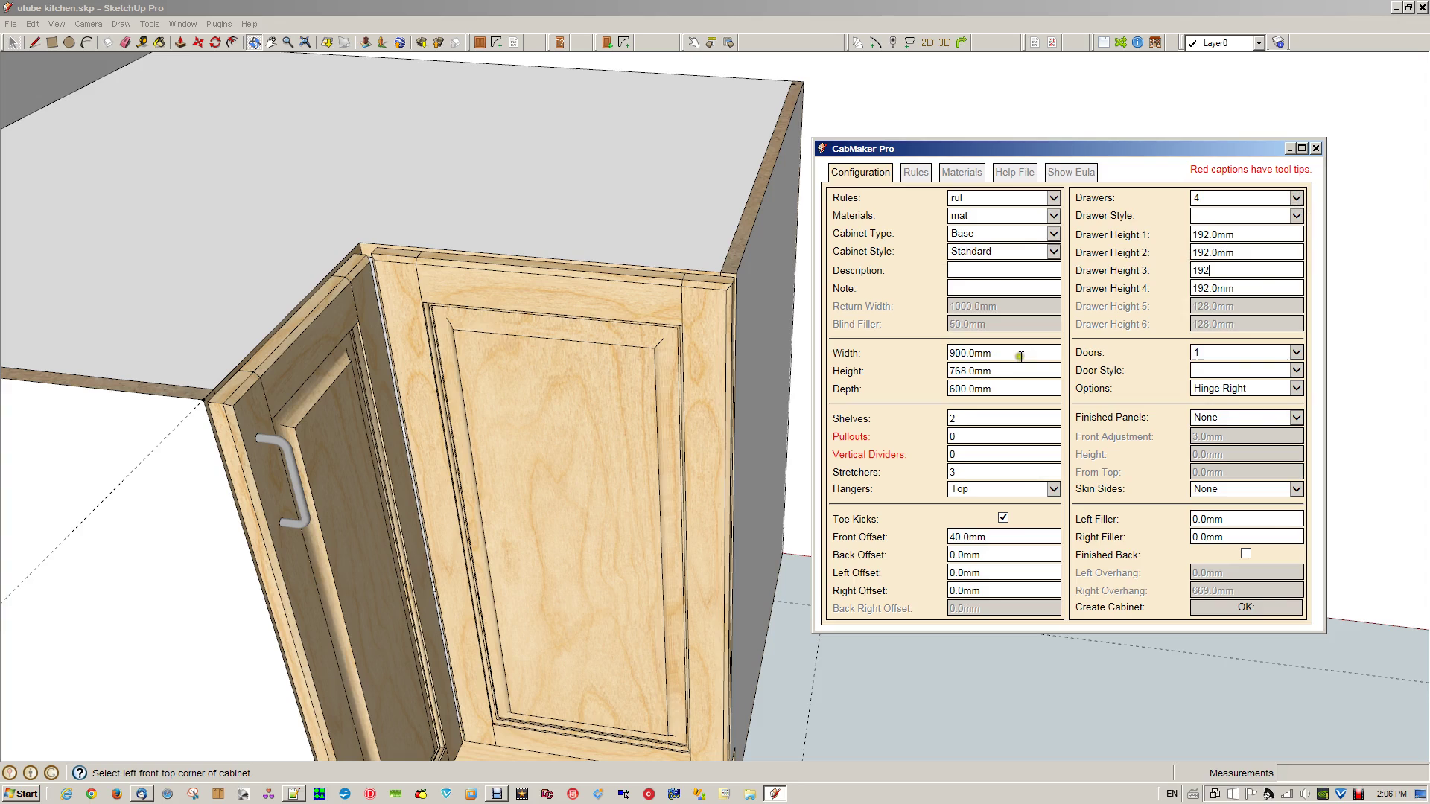
- Set the drawer cabinet's width to 500 mm, with 0 doors and 0 shelves
{"action": "left_click", "coordinate": [1019, 355]}
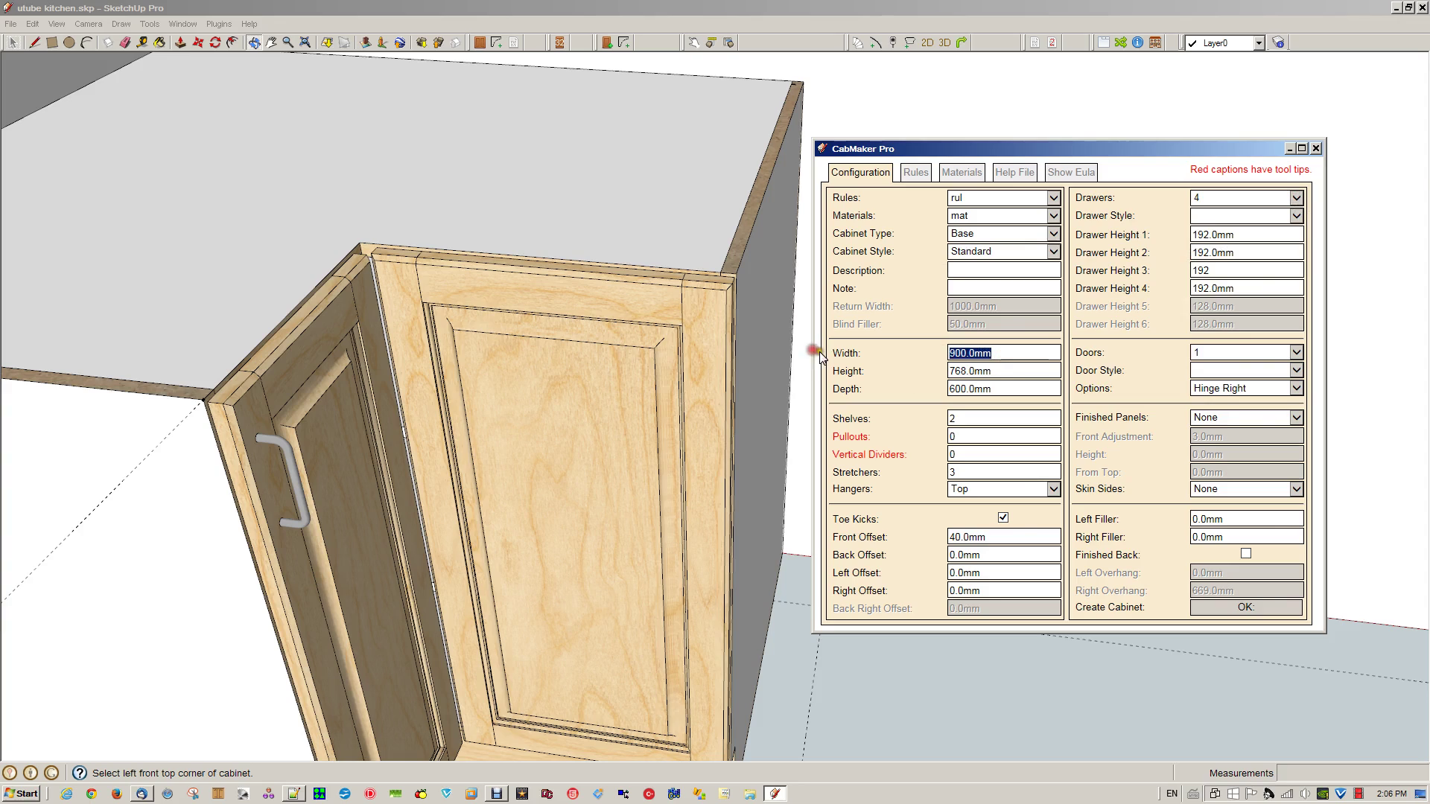
{"action": "type", "text": "500"}
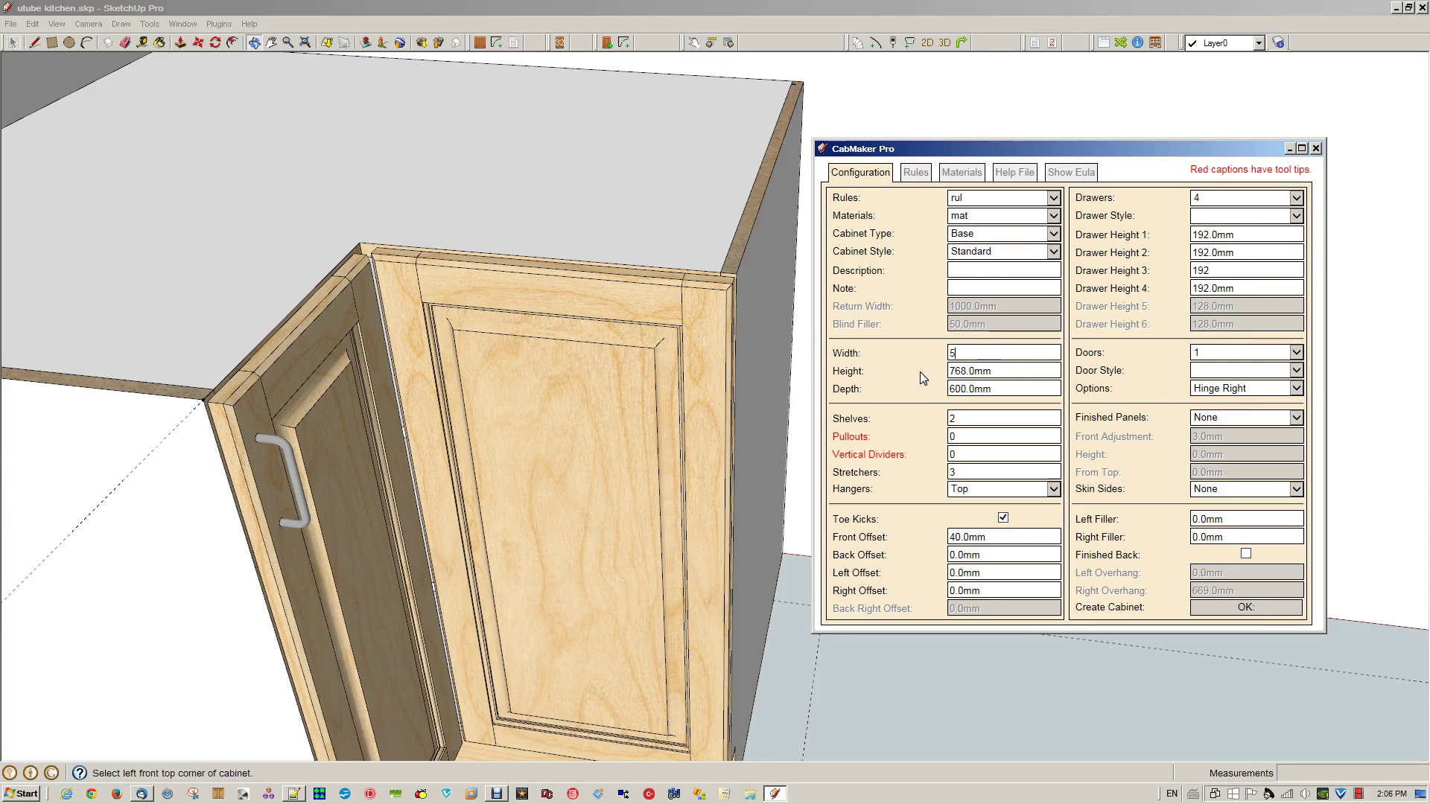
{"action": "left_click", "coordinate": [1224, 353]}
{"action": "left_click", "coordinate": [1197, 368]}
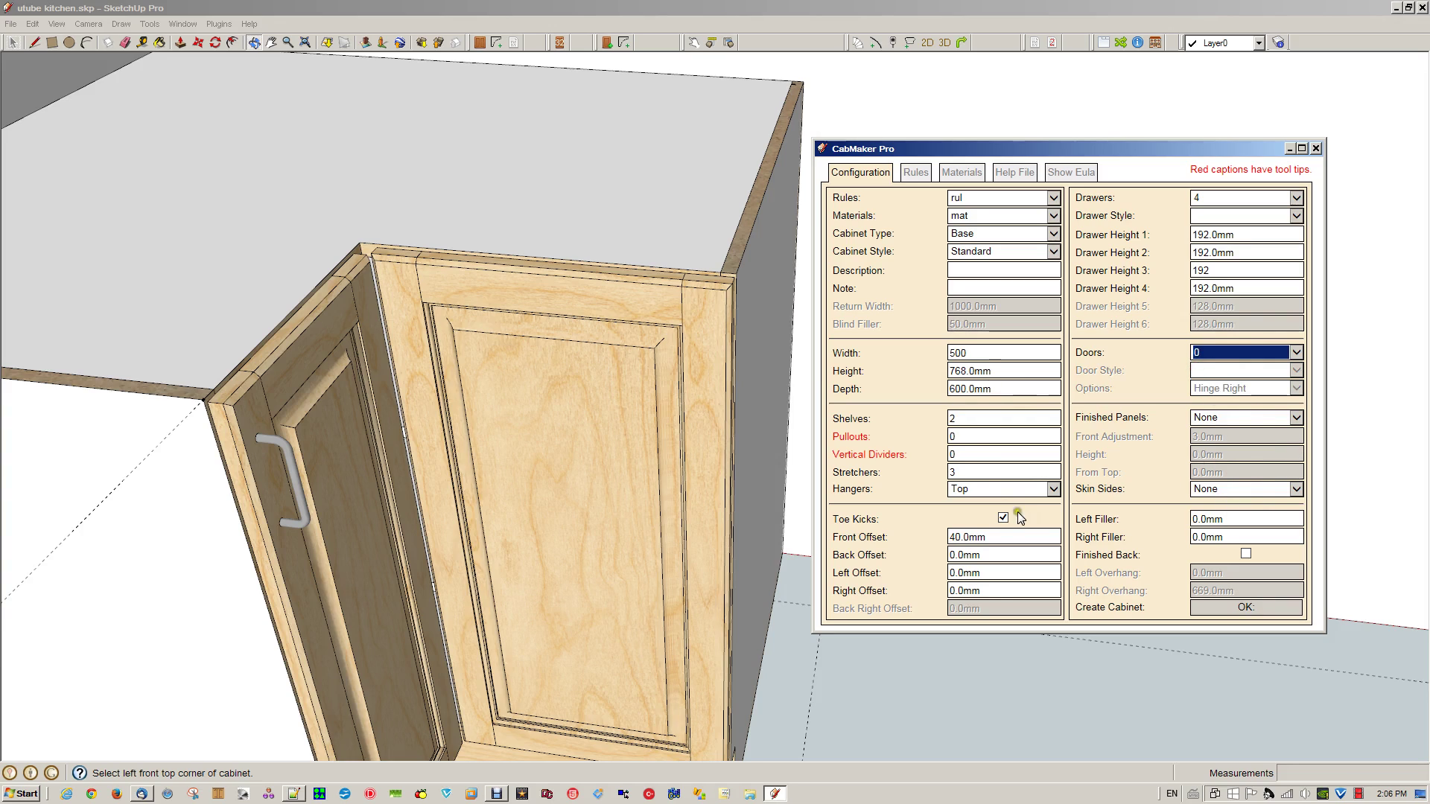
{"action": "left_click", "coordinate": [977, 418]}
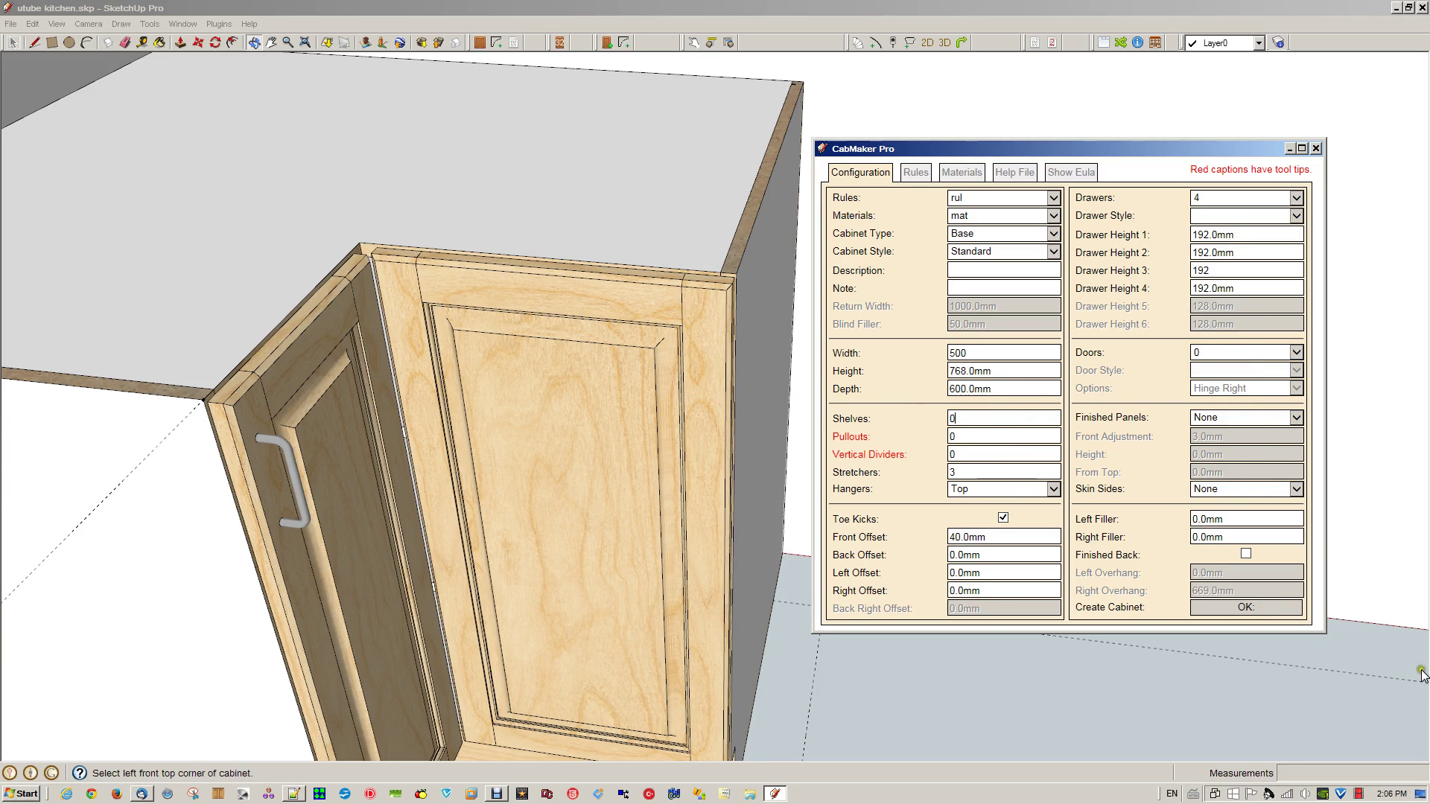
- Create the four-drawer cabinet and place it from the return cabinet's front top corner, running along the back wall
{"action": "left_click", "coordinate": [1245, 607]}
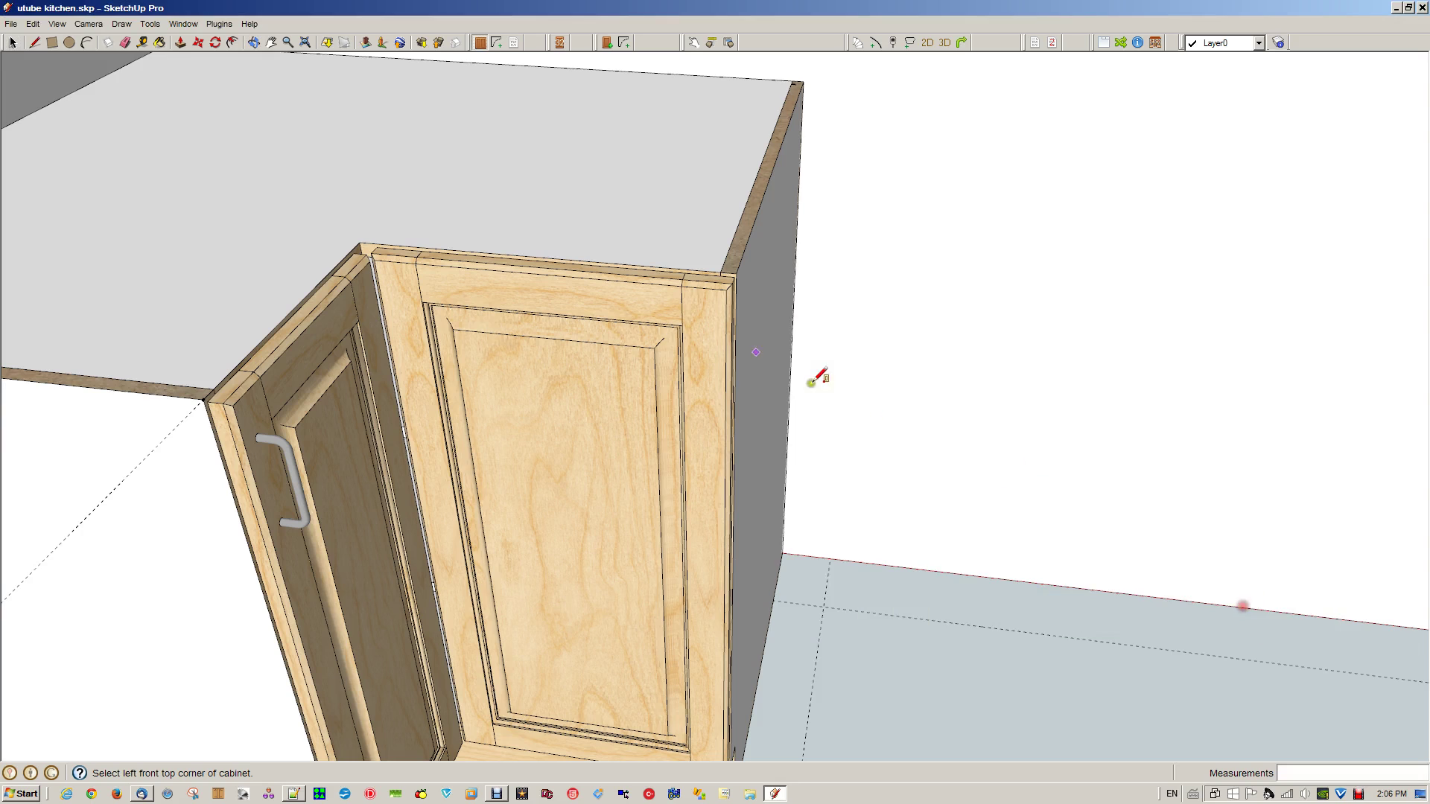
{"action": "left_click", "coordinate": [722, 271]}
{"action": "left_click", "coordinate": [918, 296]}
{"action": "scroll", "coordinate": [923, 294], "scroll_direction": "down", "scroll_amount": 3}
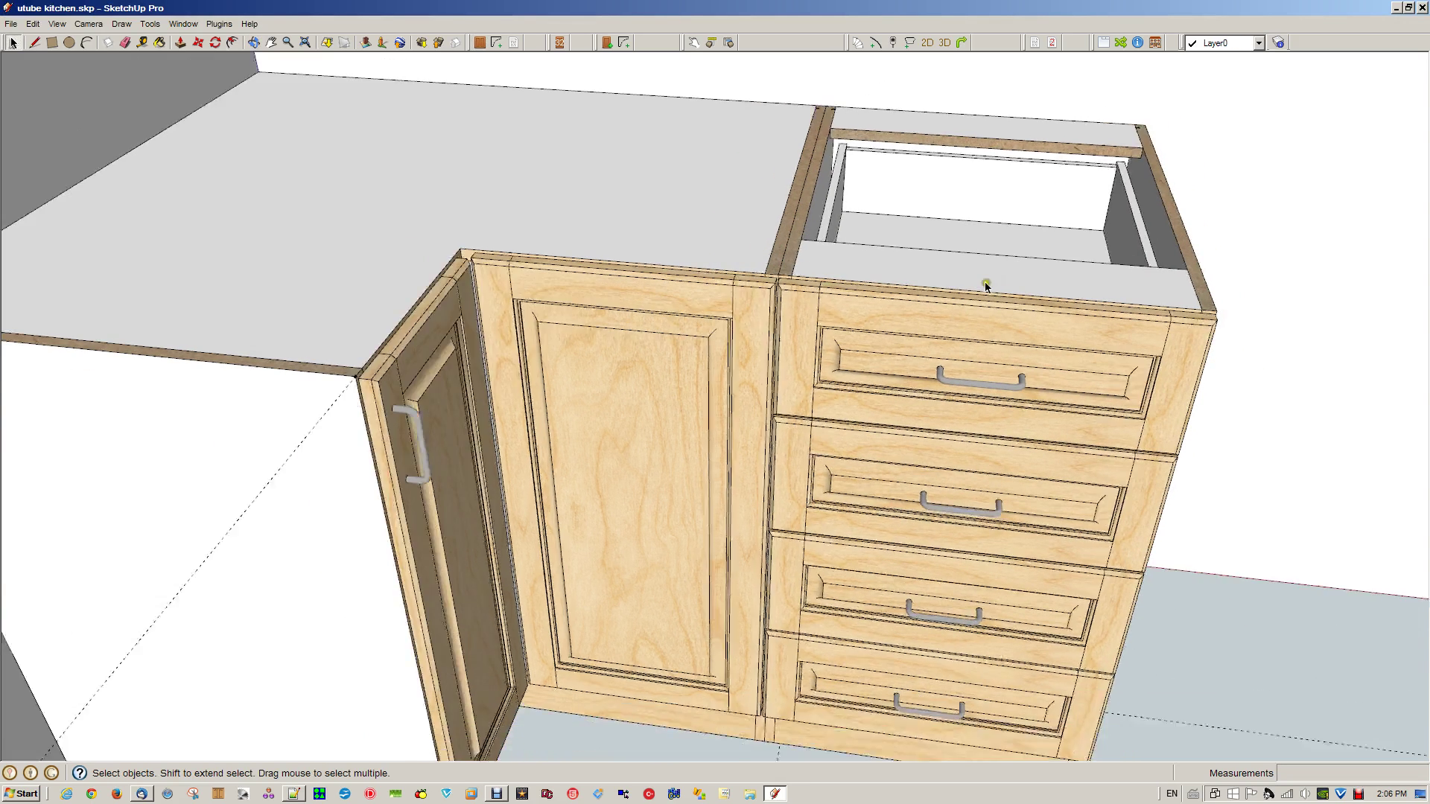
- Set up another Standard base cabinet with a width of 300 mm, 1 door and 0 drawers
{"action": "middle_click_drag", "start_coordinate": [1250, 356], "coordinate": [801, 354]}
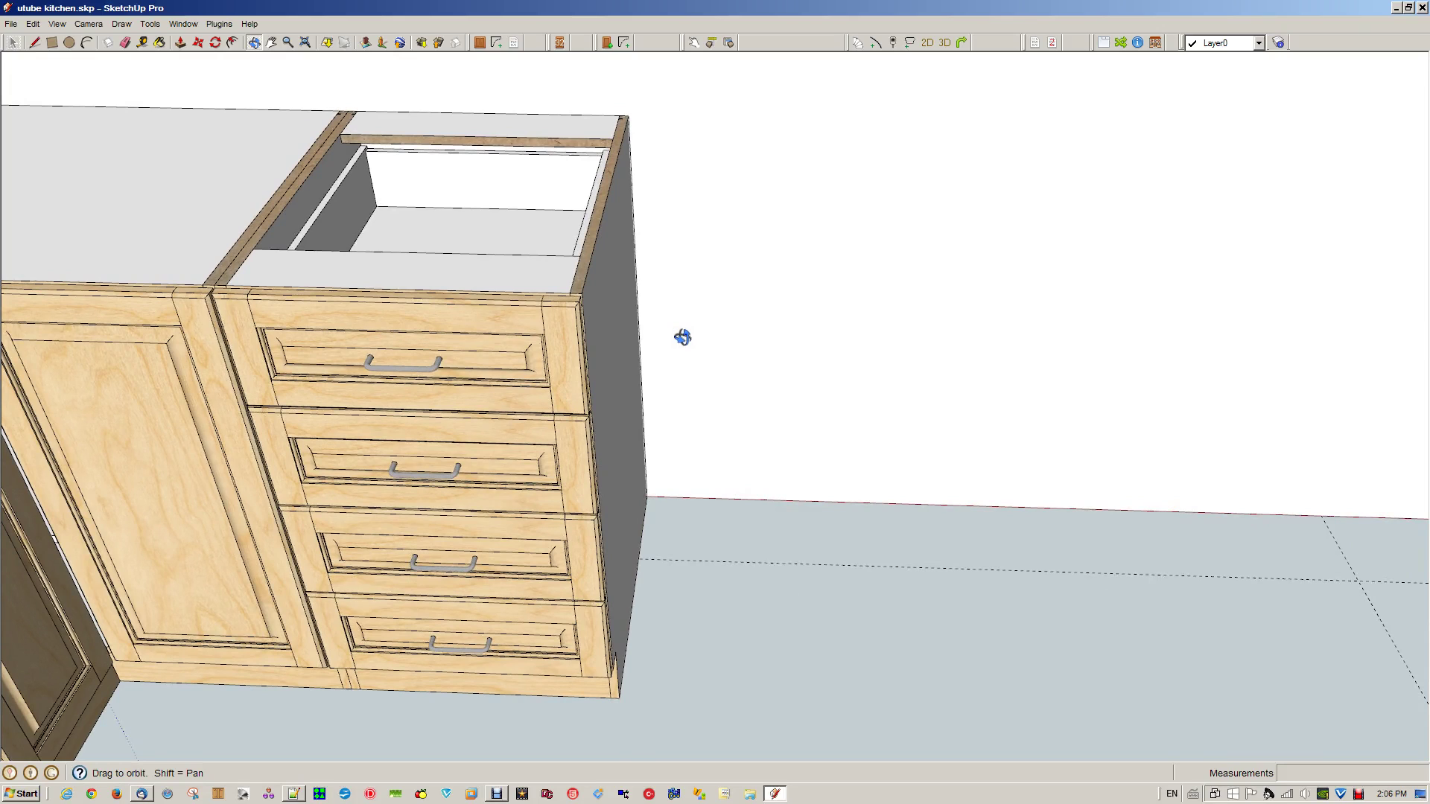
{"action": "left_click", "coordinate": [480, 43]}
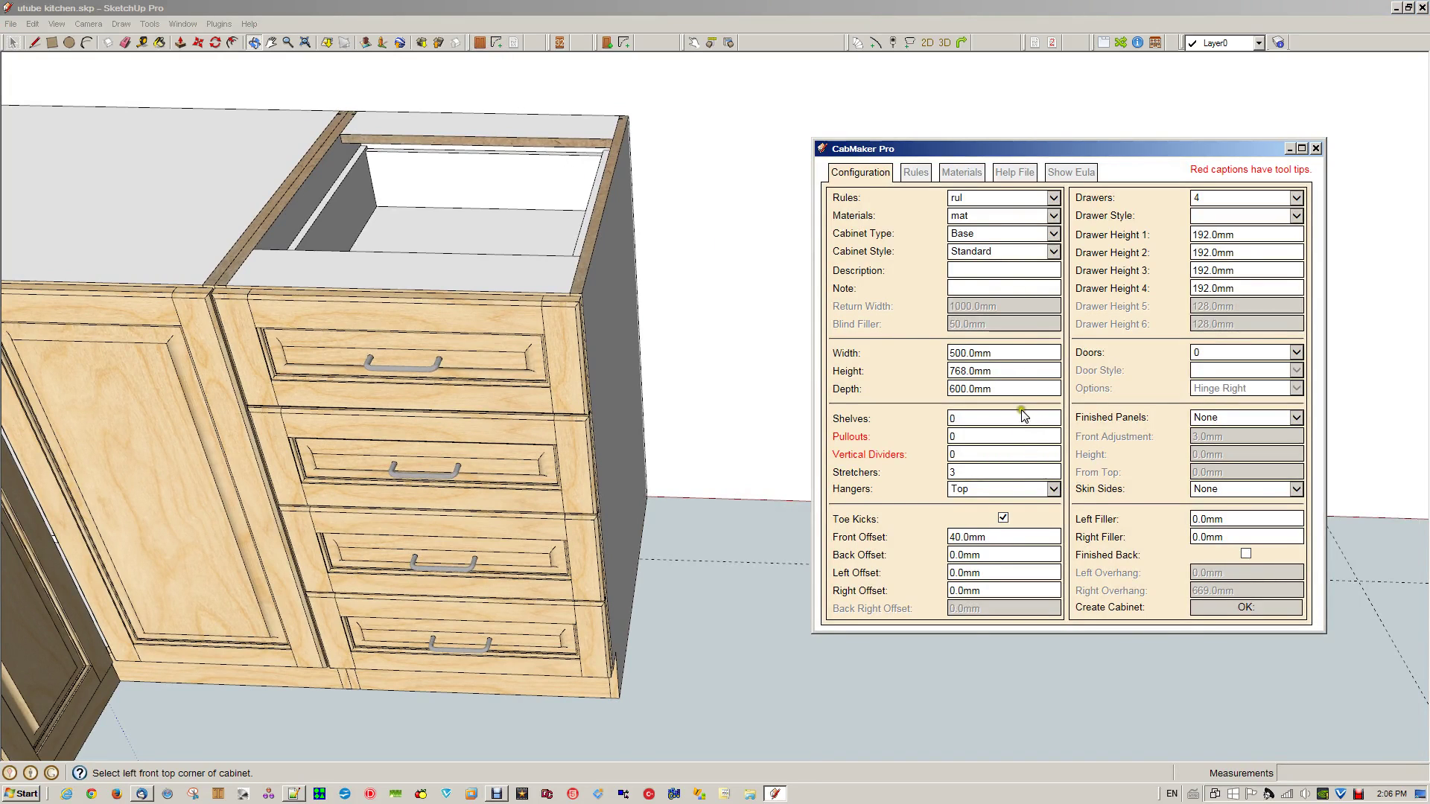
{"action": "double_click", "coordinate": [1012, 353]}
{"action": "type", "text": "300"}
{"action": "left_click", "coordinate": [1205, 352]}
{"action": "left_click", "coordinate": [1197, 381]}
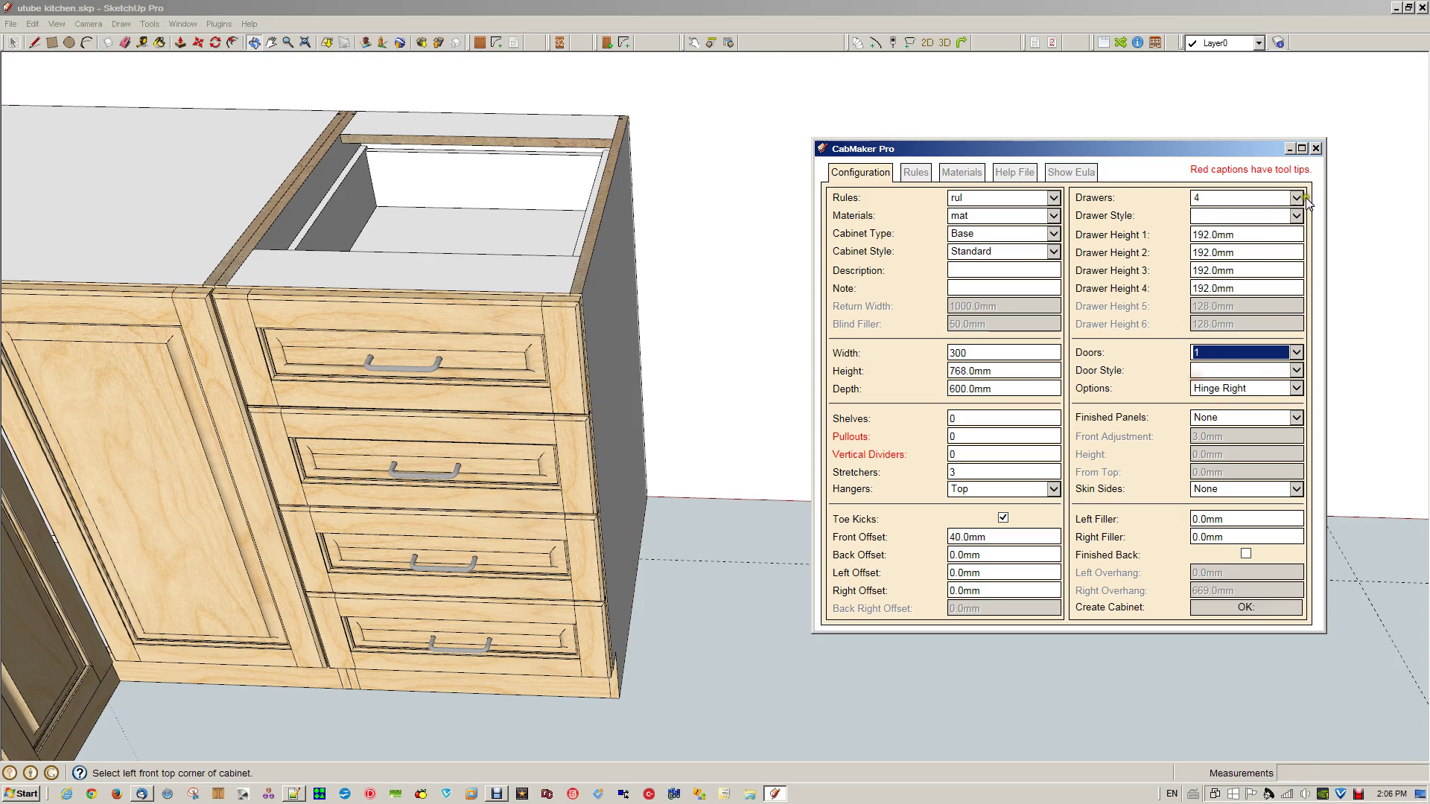
{"action": "left_click", "coordinate": [1296, 198]}
{"action": "left_click", "coordinate": [1196, 214]}
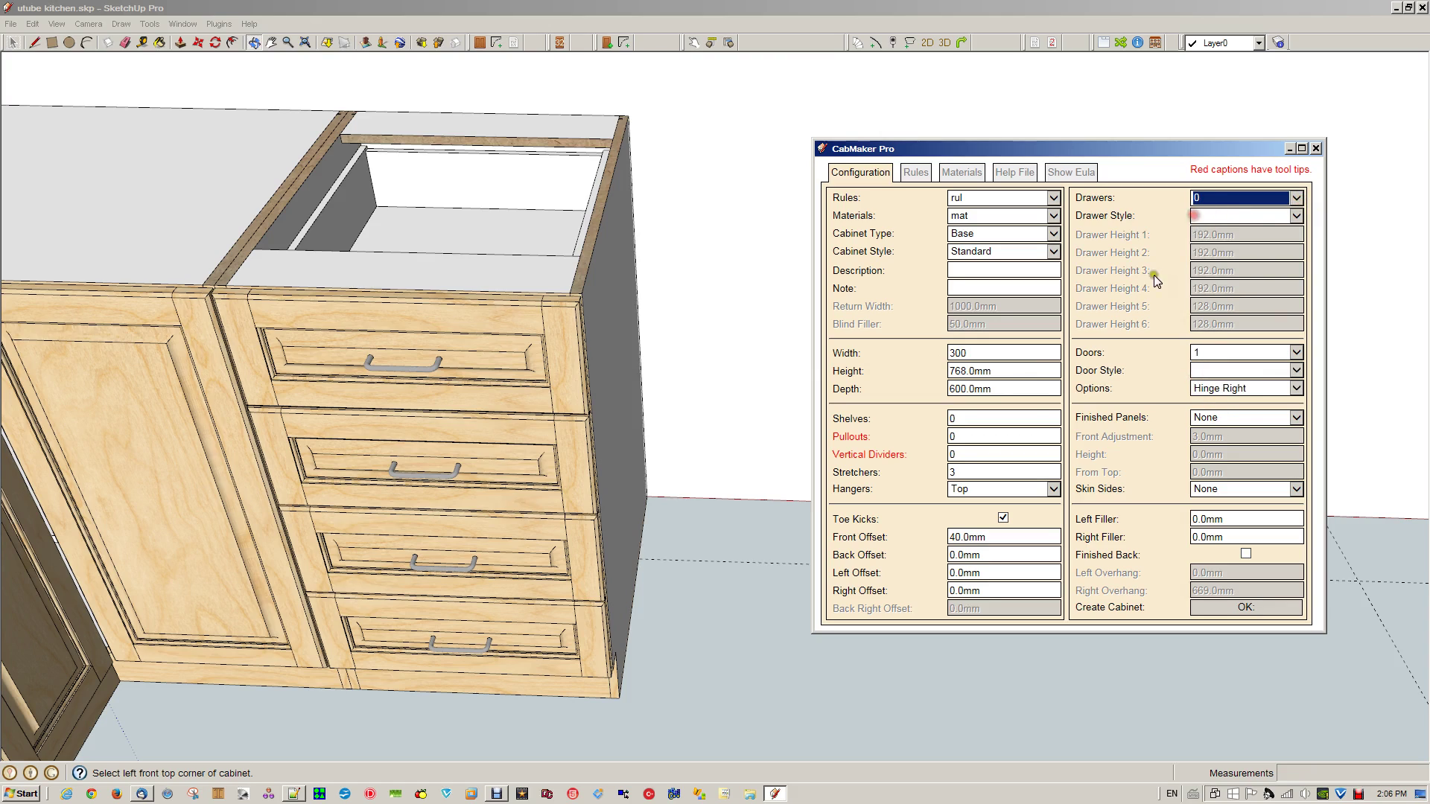
- Give the 300 mm cabinet 3 vertical dividers and set its door option to Hinge Left
{"action": "left_click_drag", "start_coordinate": [968, 454], "coordinate": [817, 459]}
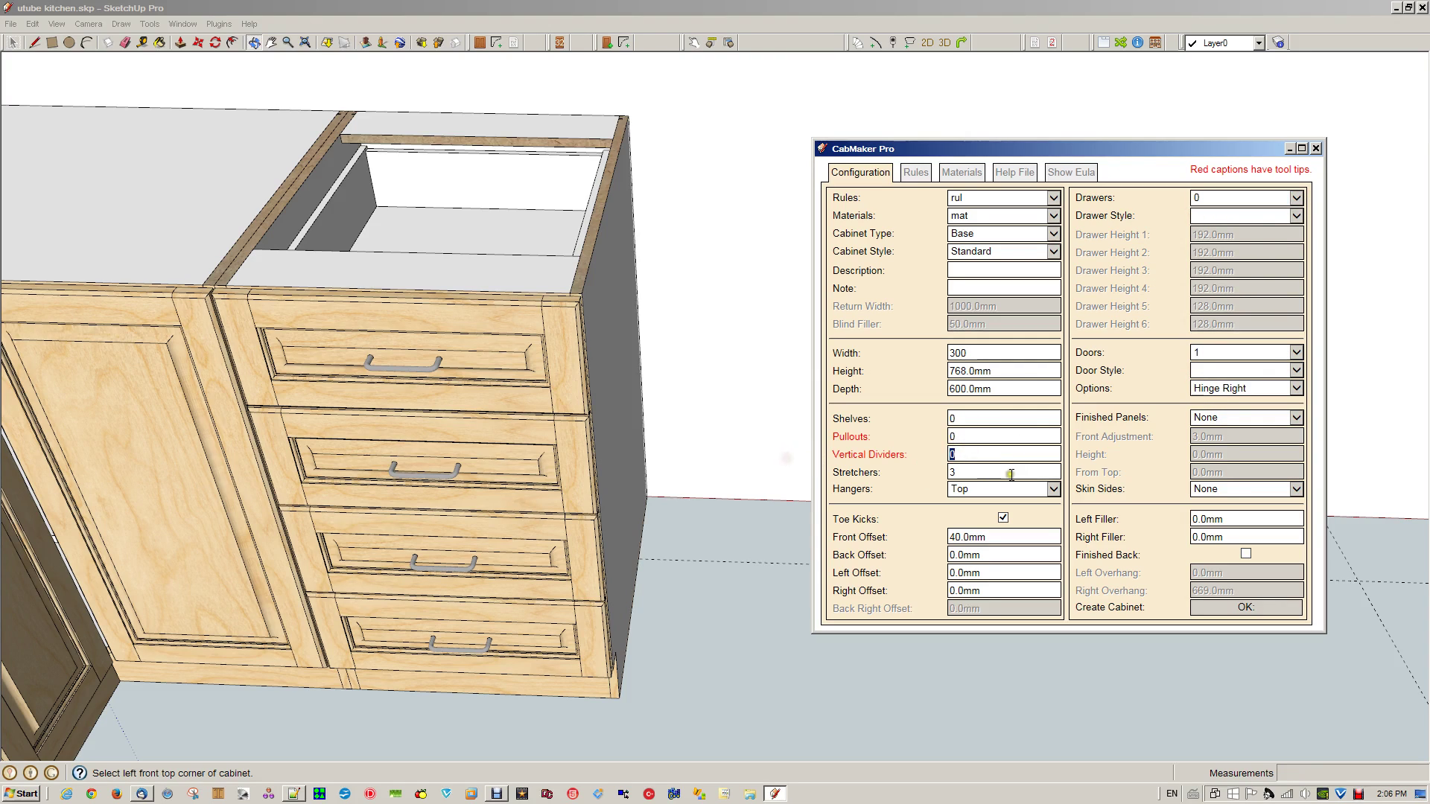
{"action": "left_click", "coordinate": [1227, 418]}
{"action": "left_click", "coordinate": [1270, 389]}
{"action": "left_click", "coordinate": [1226, 416]}
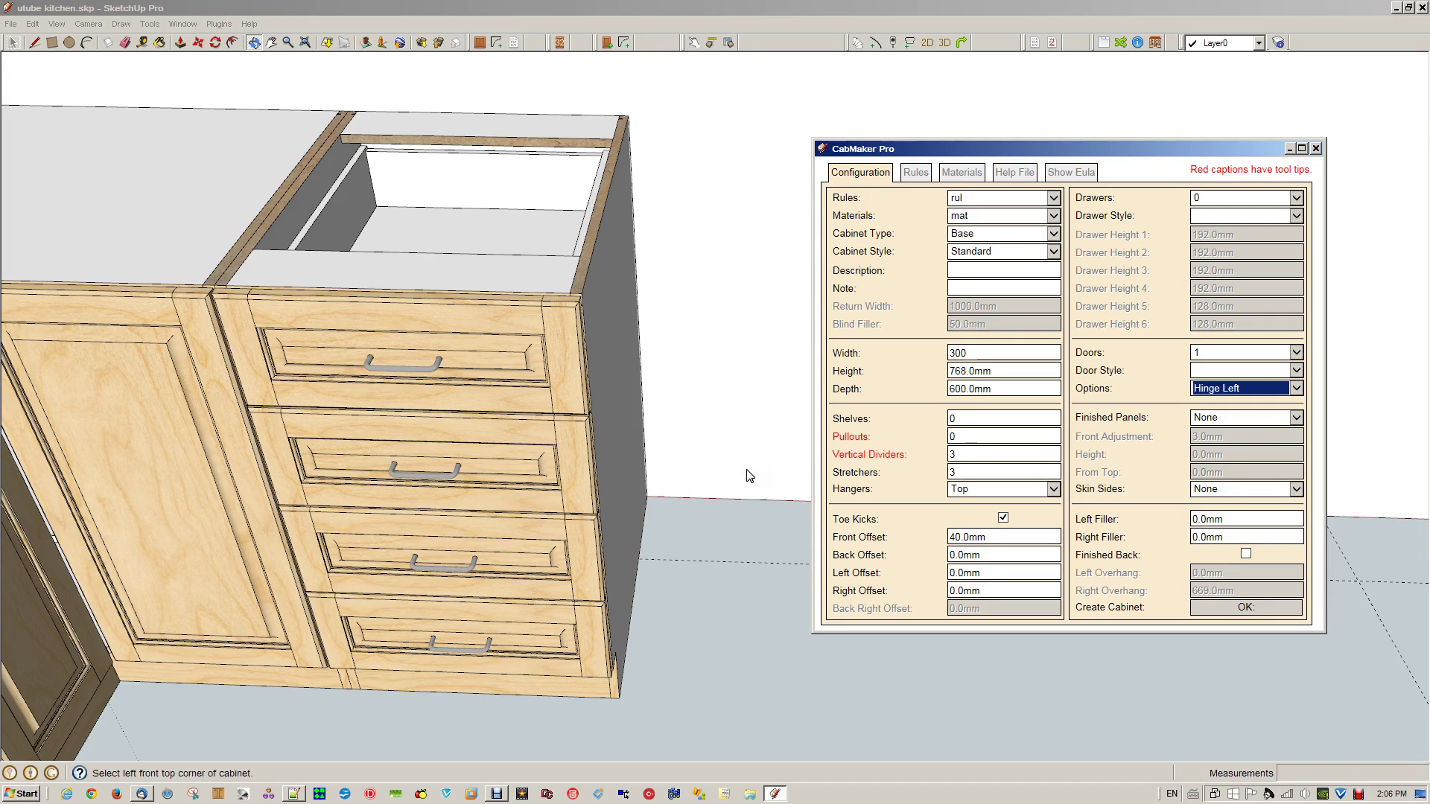
- Create the divider cabinet and place it from the four-drawer cabinet's front top corner, continuing along the wall
{"action": "left_click", "coordinate": [1236, 607]}
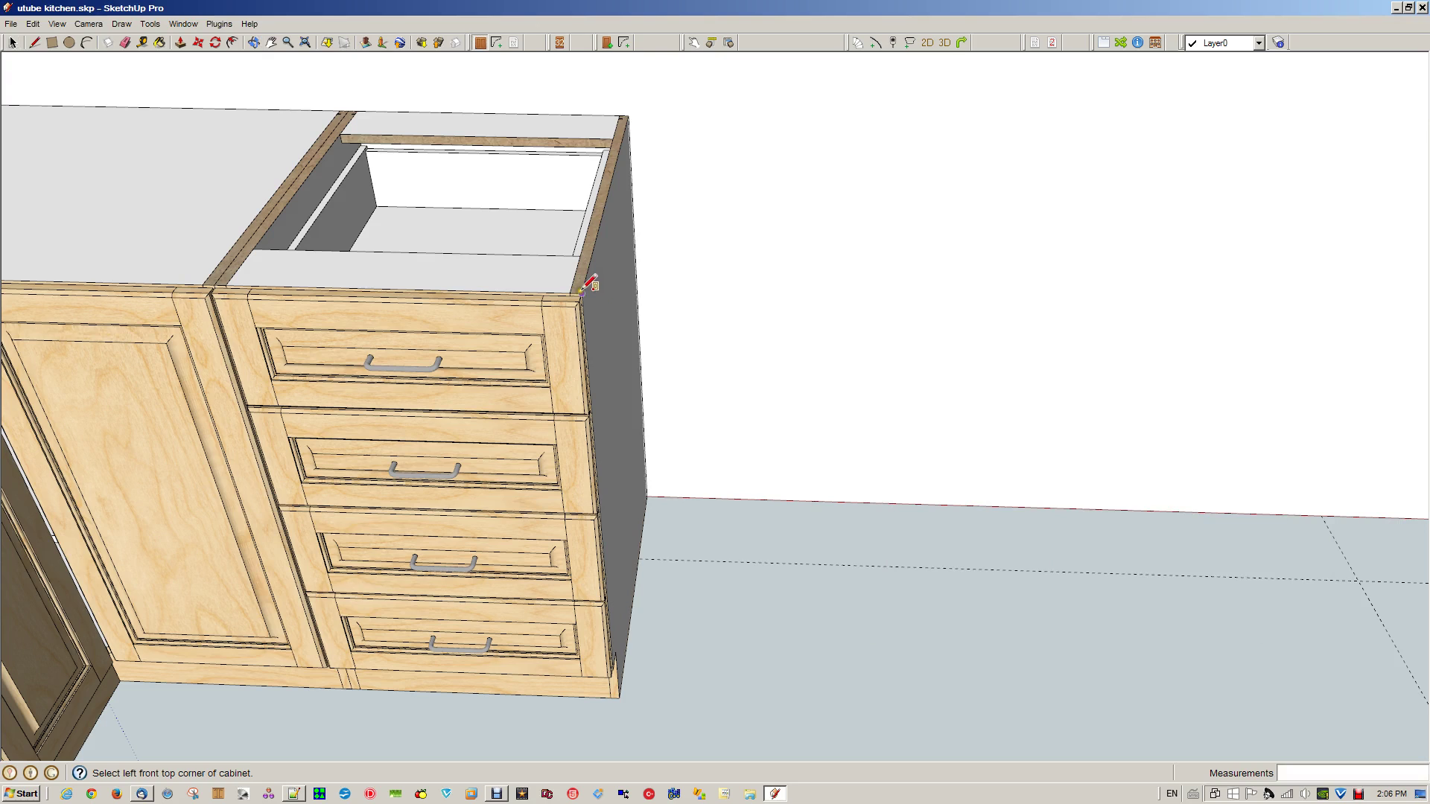
{"action": "left_click", "coordinate": [582, 292]}
{"action": "left_click", "coordinate": [747, 293]}
{"action": "scroll", "coordinate": [872, 371], "scroll_direction": "down", "scroll_amount": 3}
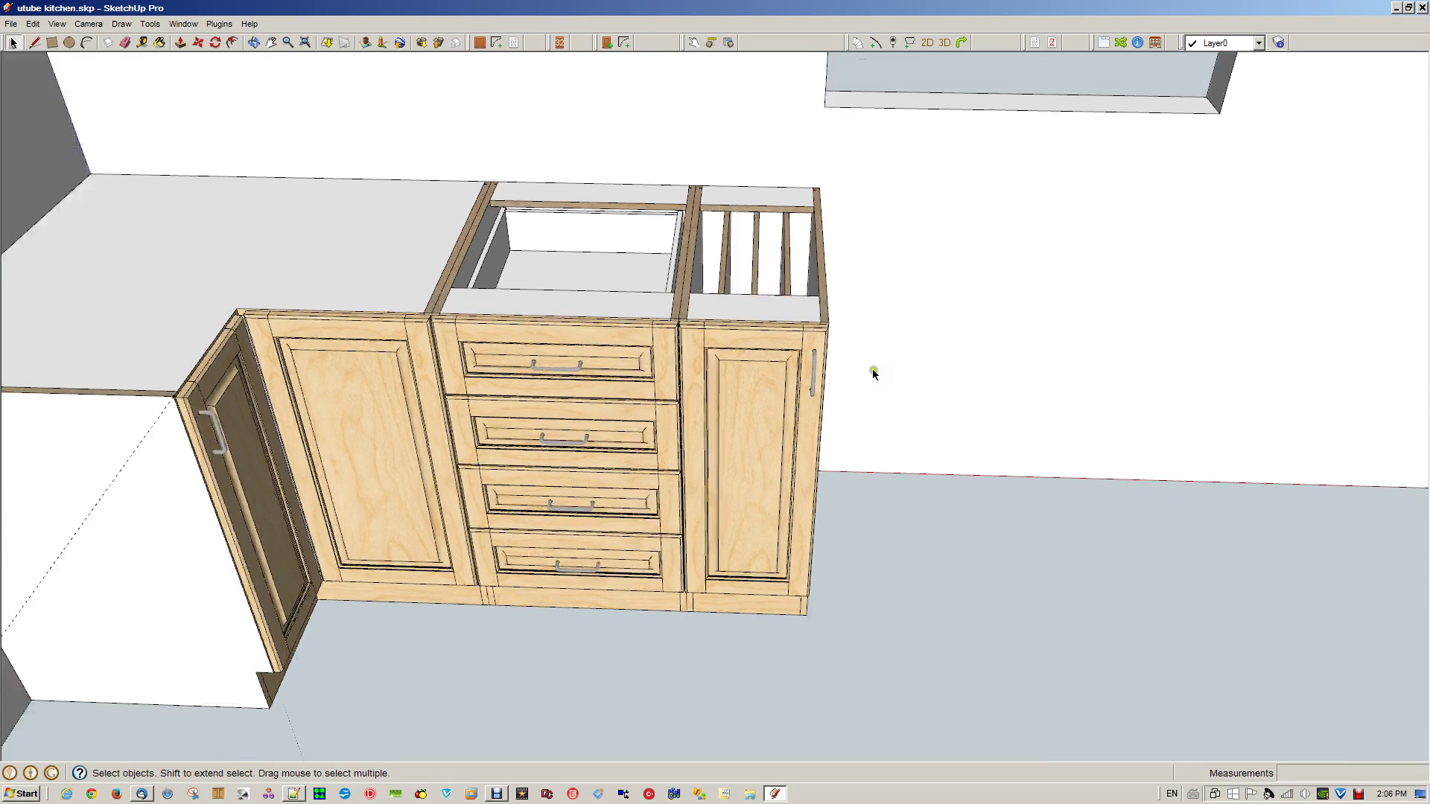
- Edit the return corner cabinet so its door option is Hinge Left
{"action": "left_click", "coordinate": [346, 449]}
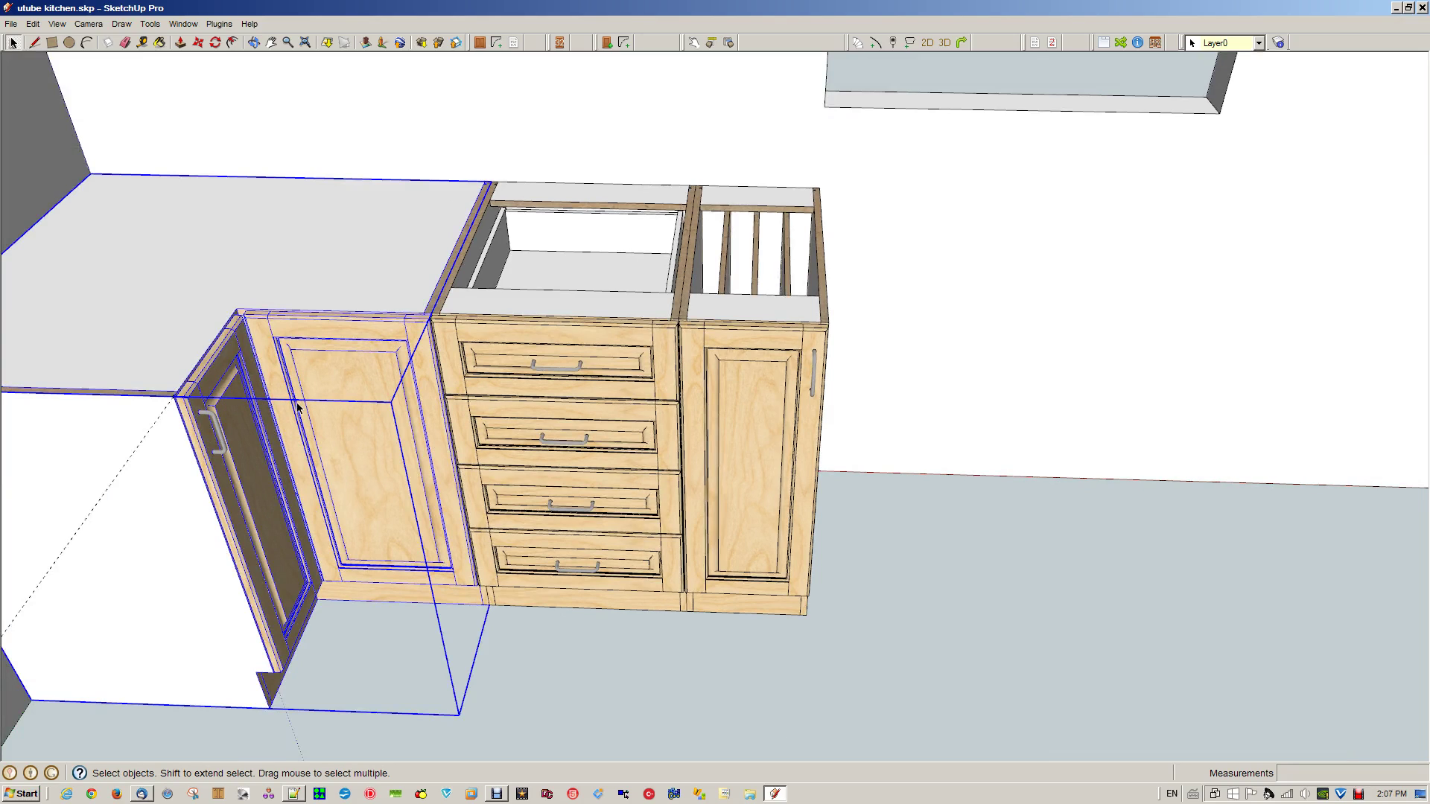
{"action": "right_click", "coordinate": [334, 361]}
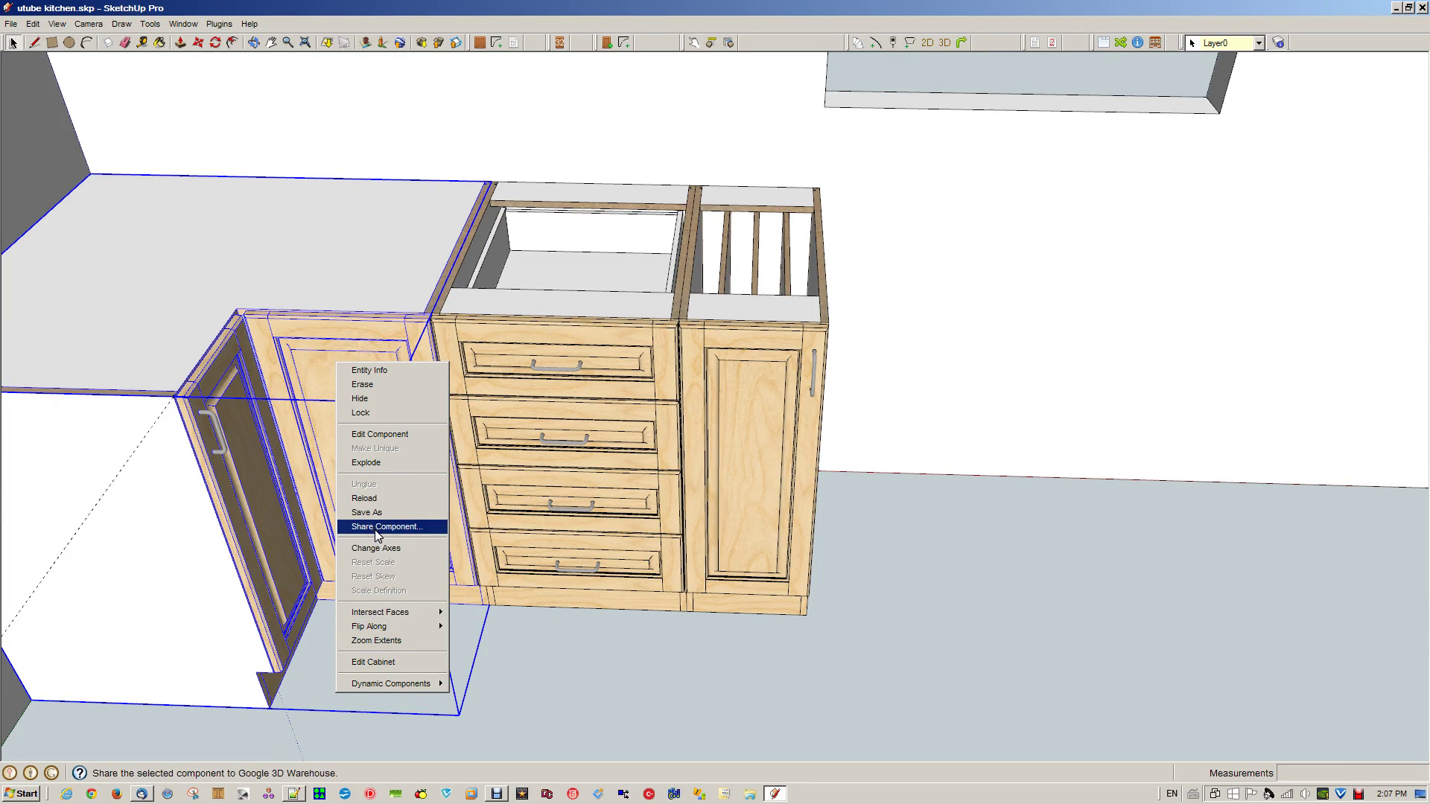
{"action": "left_click", "coordinate": [392, 662]}
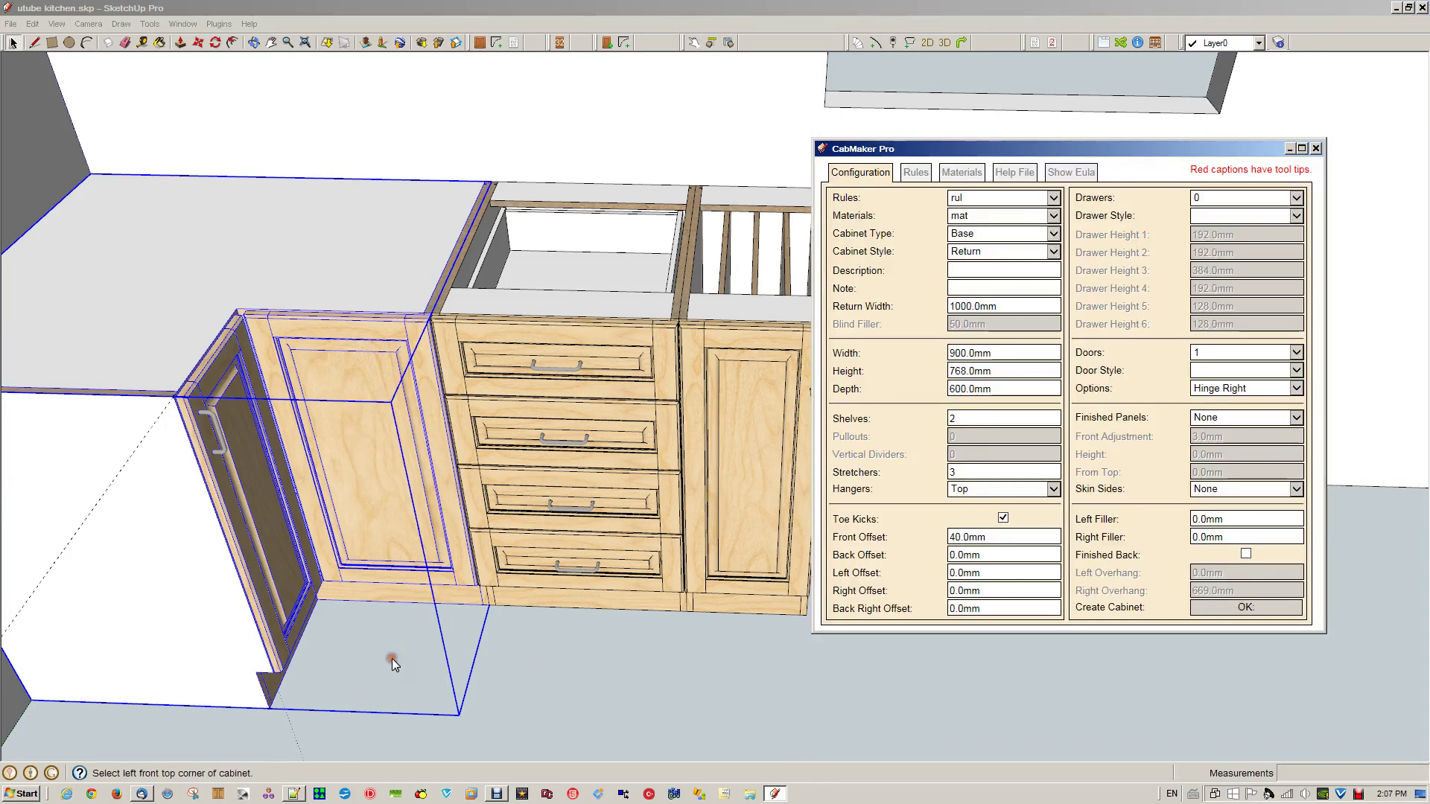
{"action": "left_click", "coordinate": [1244, 390]}
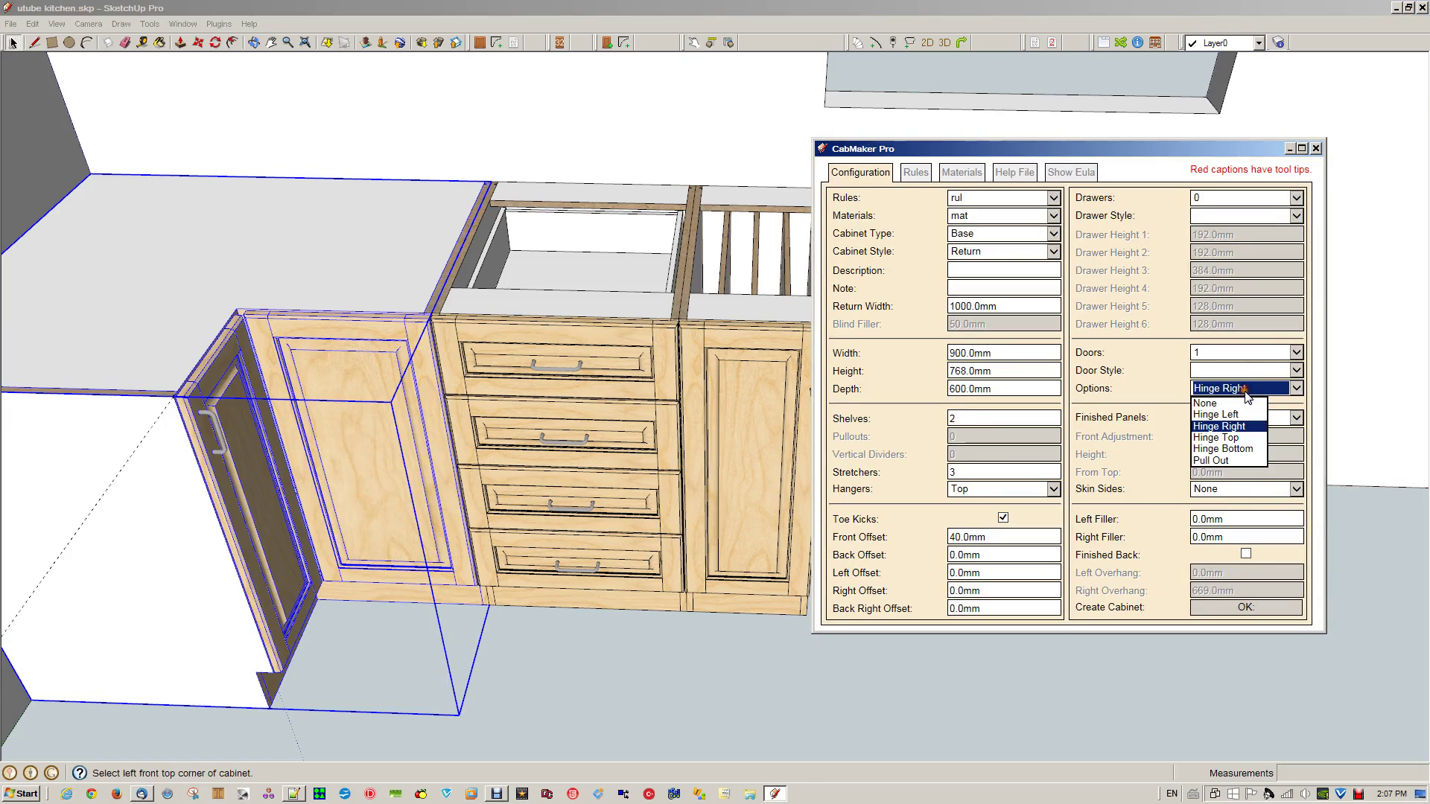
{"action": "left_click", "coordinate": [1234, 417]}
{"action": "left_click", "coordinate": [1247, 607]}
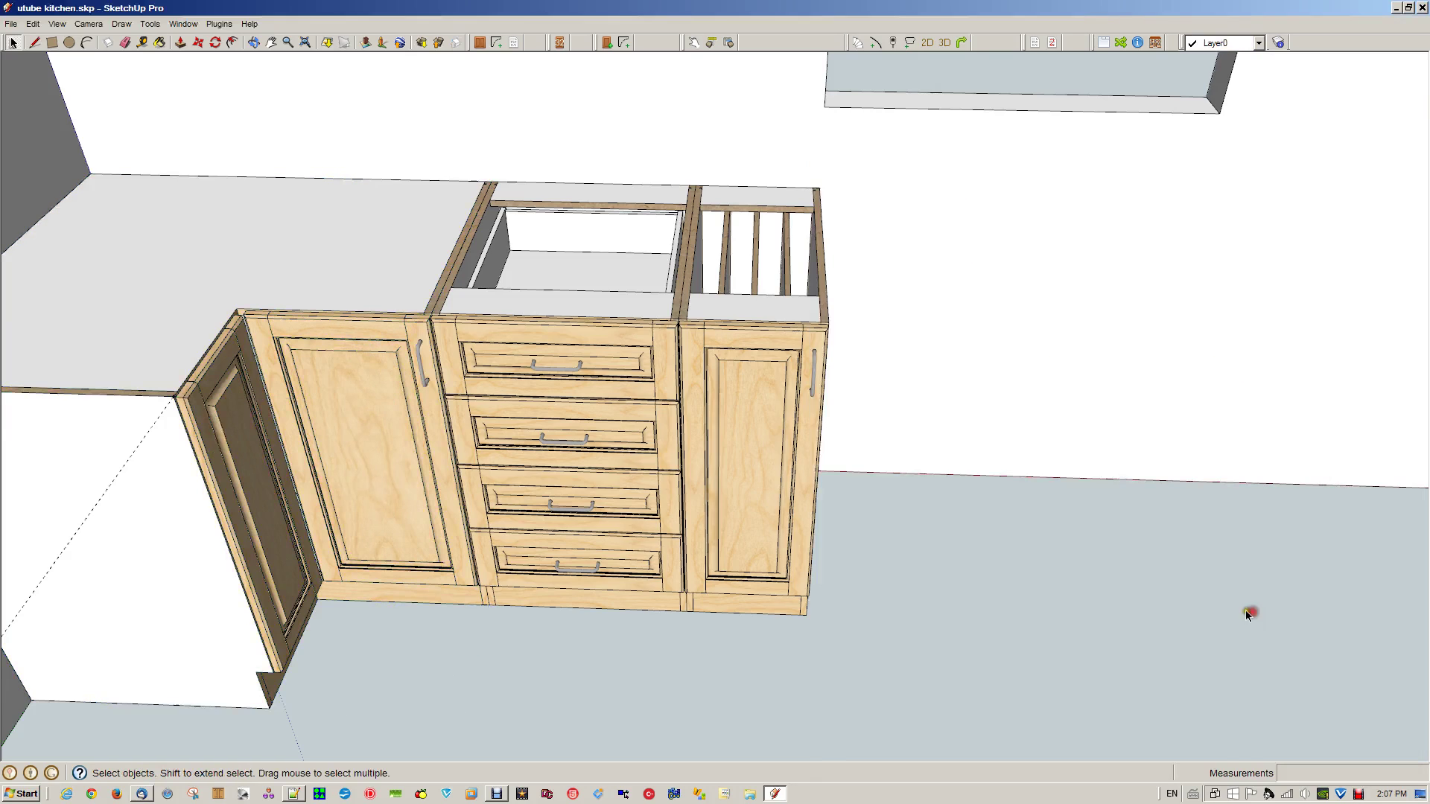
- Open and close the doors of the return cabinet and the 300 mm divider cabinet with the Interact tool to check their hinging
{"action": "key", "text": "i"}
{"action": "left_click", "coordinate": [400, 412]}
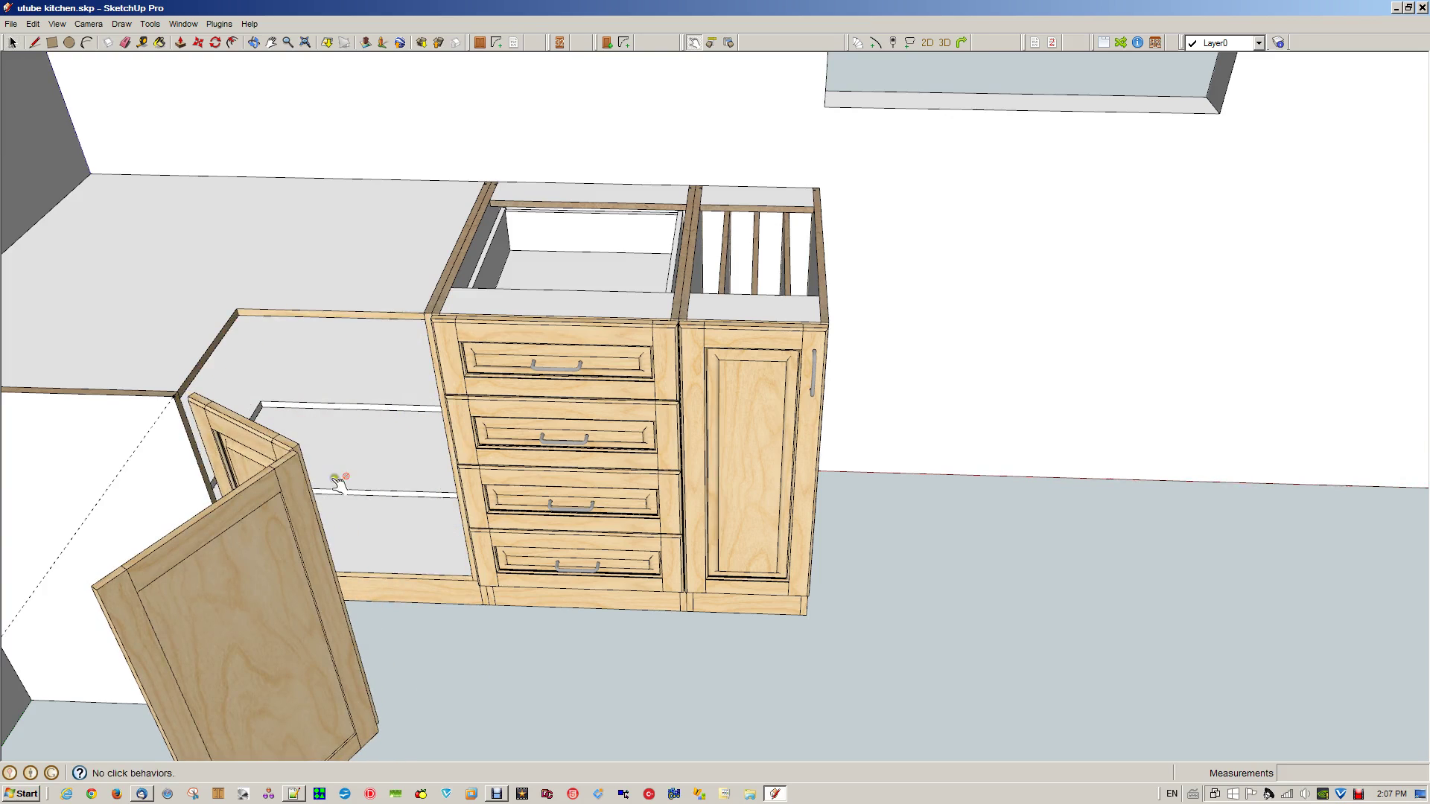
{"action": "left_click", "coordinate": [294, 584]}
{"action": "left_click", "coordinate": [766, 447]}
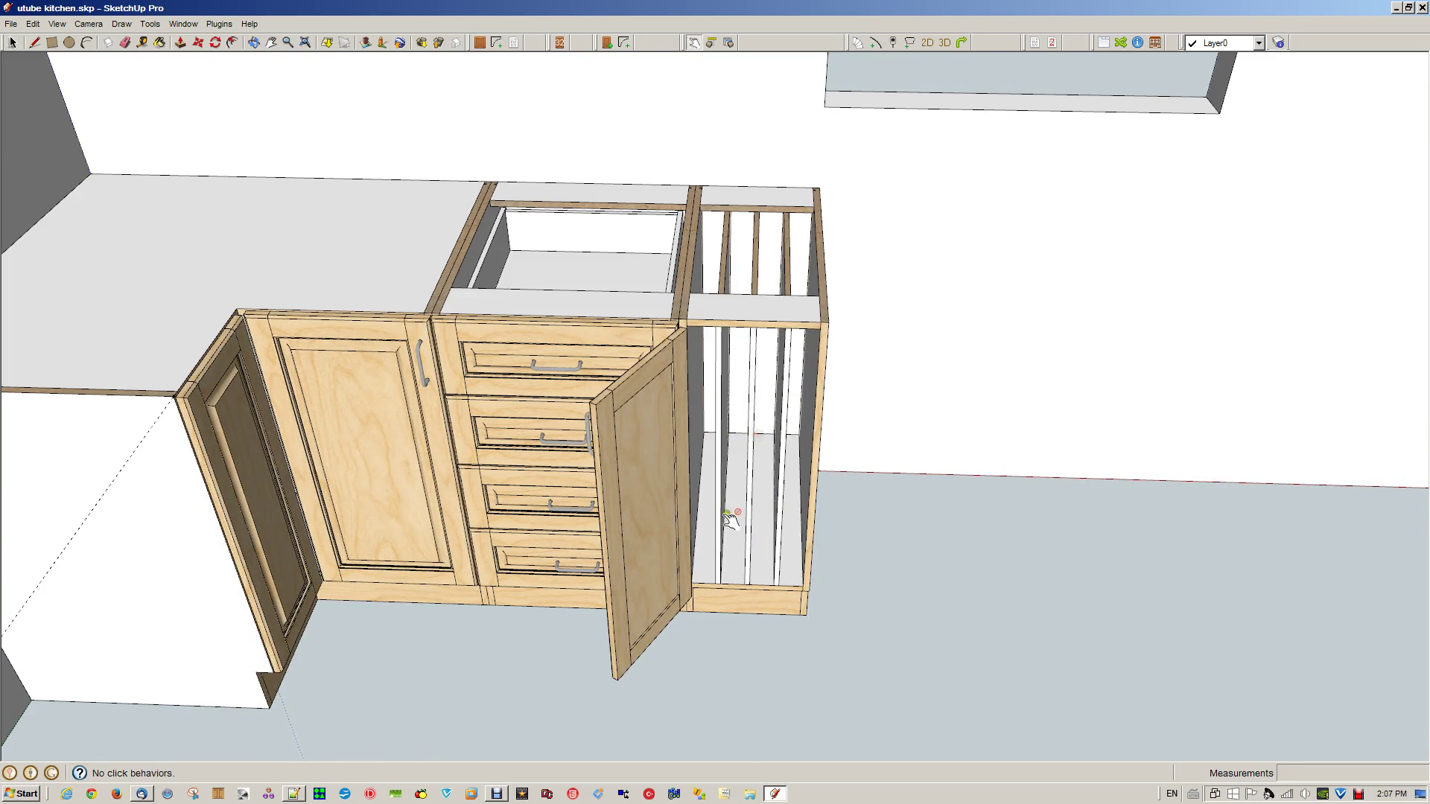
{"action": "left_click", "coordinate": [654, 526]}
{"action": "key", "text": "space"}
- Set up a new 900 mm wide base cabinet in the Sink style with 2 doors
{"action": "middle_click_drag", "start_coordinate": [951, 453], "coordinate": [944, 432]}
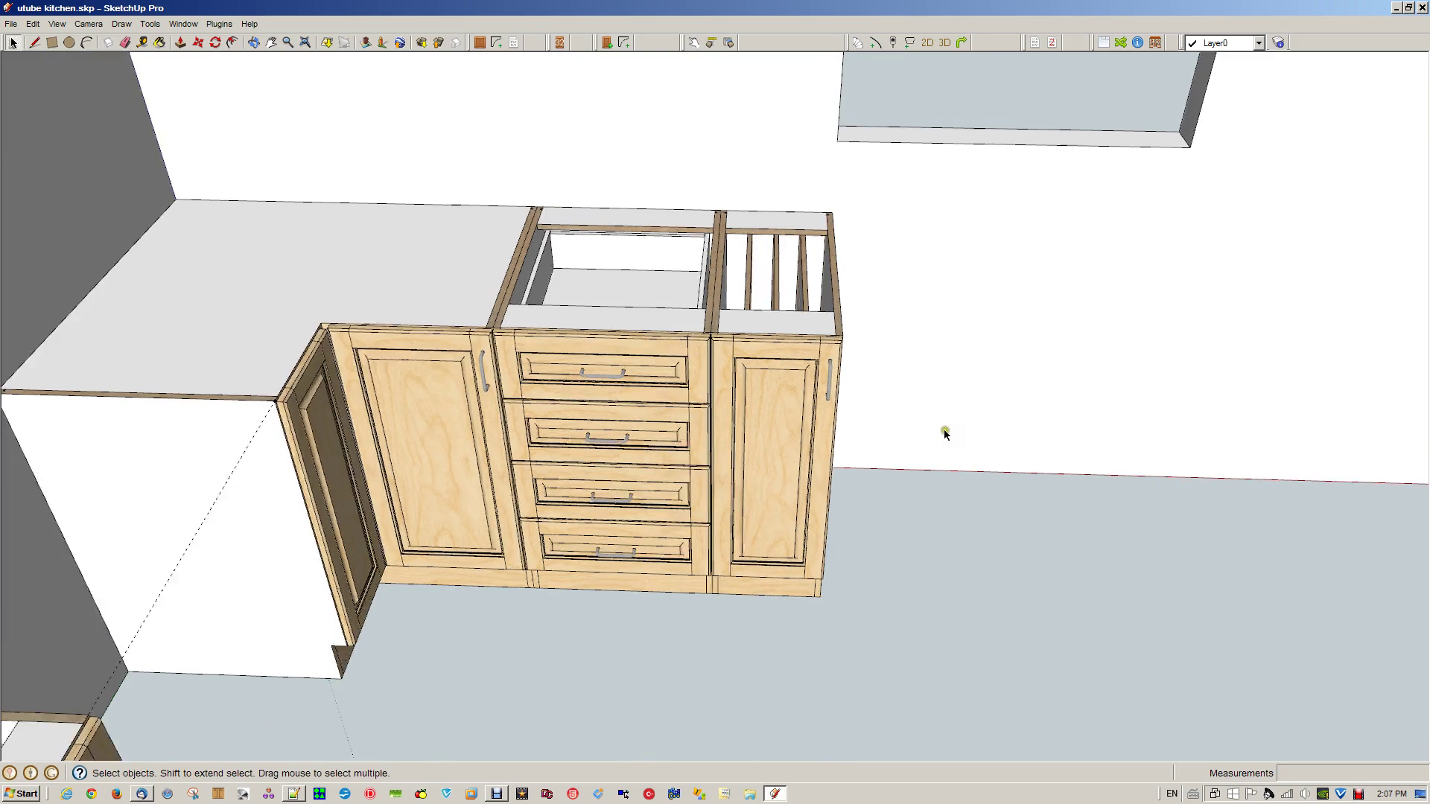
{"action": "scroll", "coordinate": [944, 431], "scroll_direction": "up", "scroll_amount": 2}
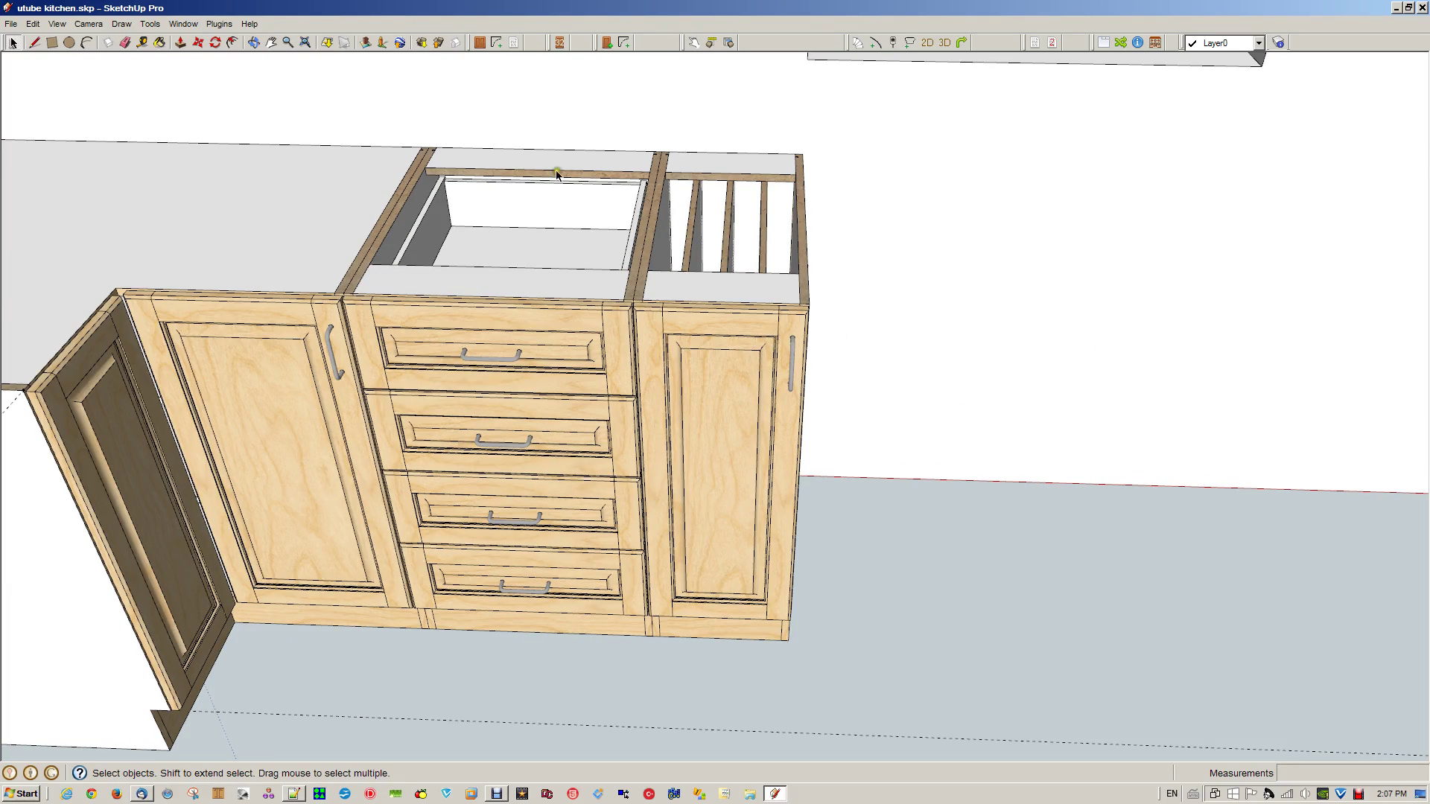
{"action": "left_click", "coordinate": [479, 42]}
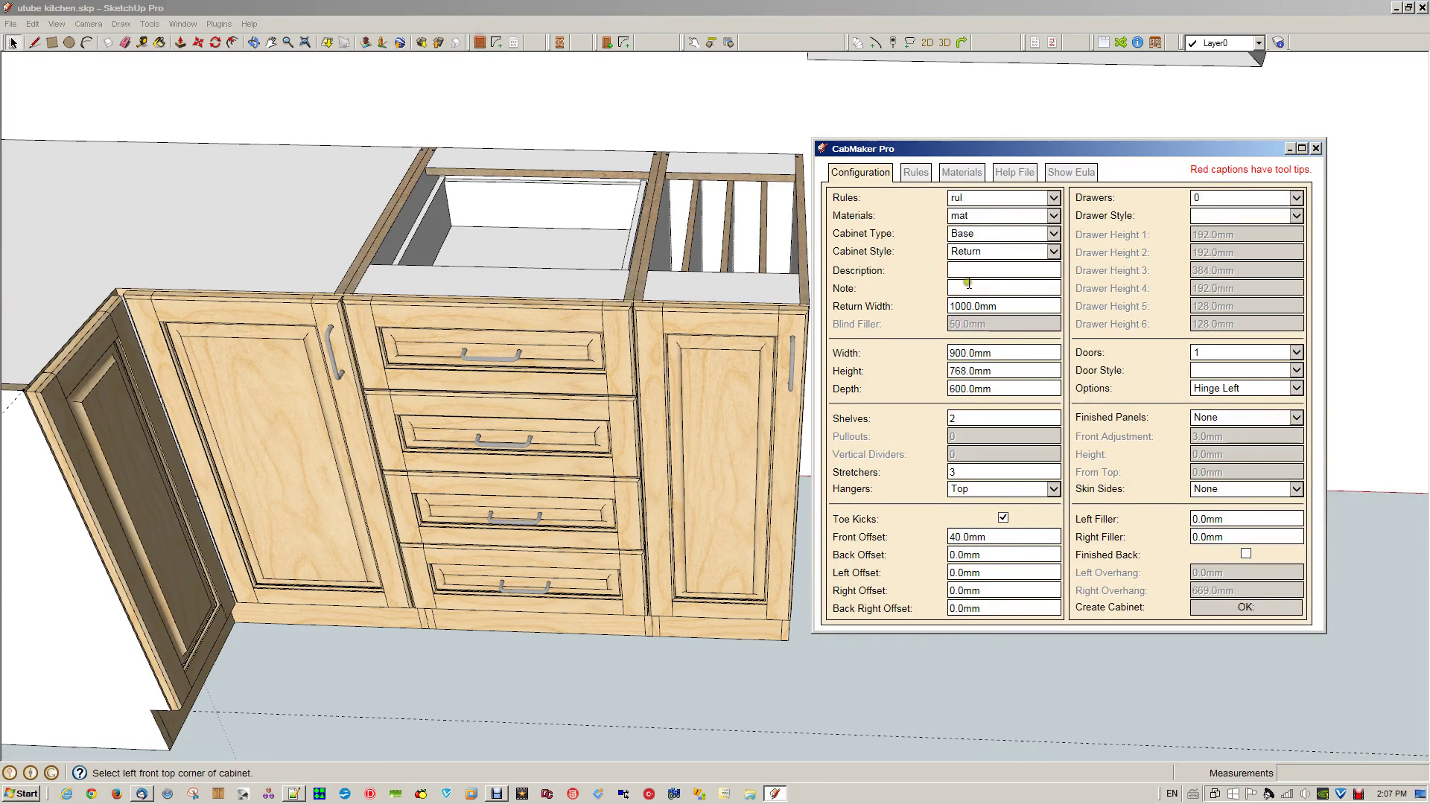
{"action": "left_click", "coordinate": [986, 251]}
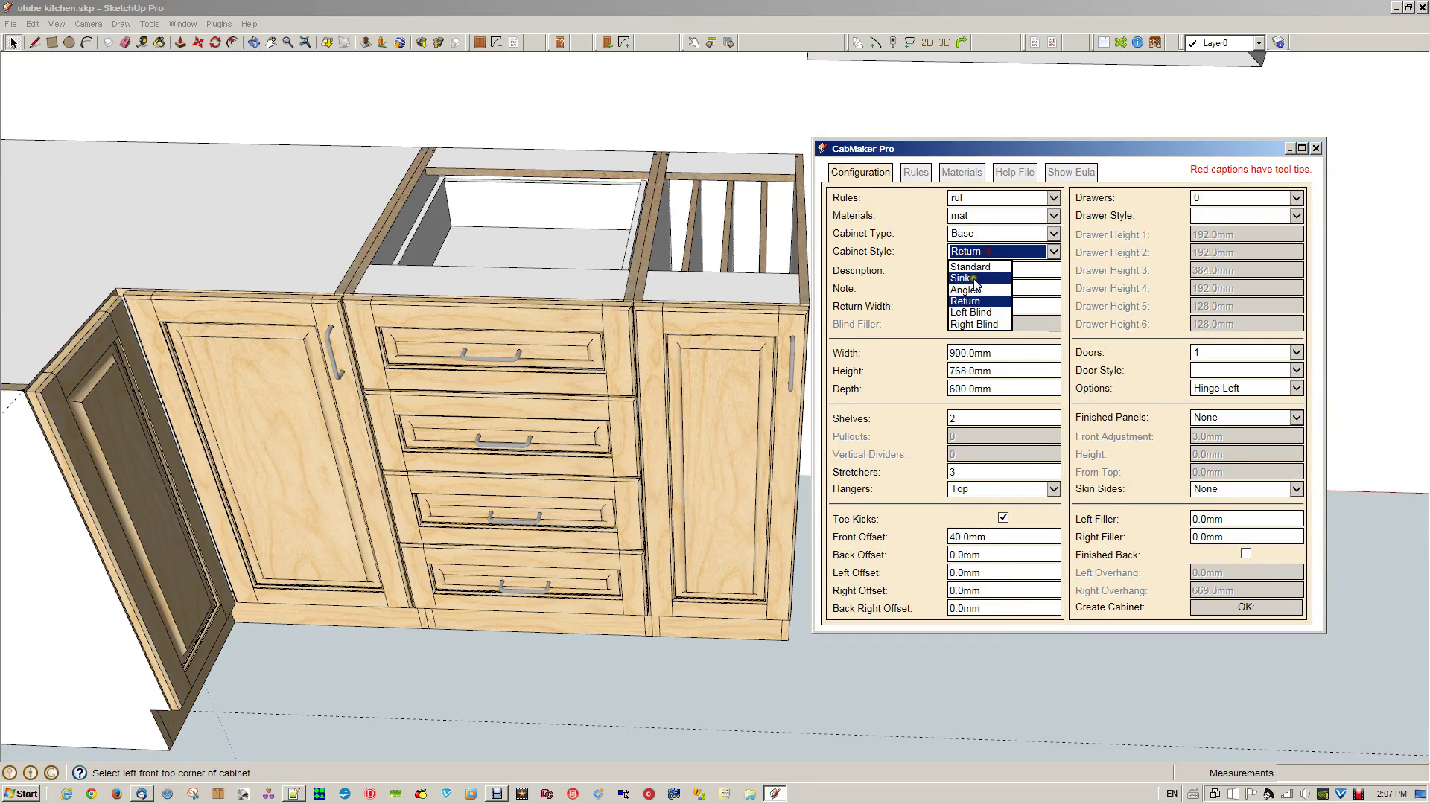
{"action": "left_click", "coordinate": [974, 280]}
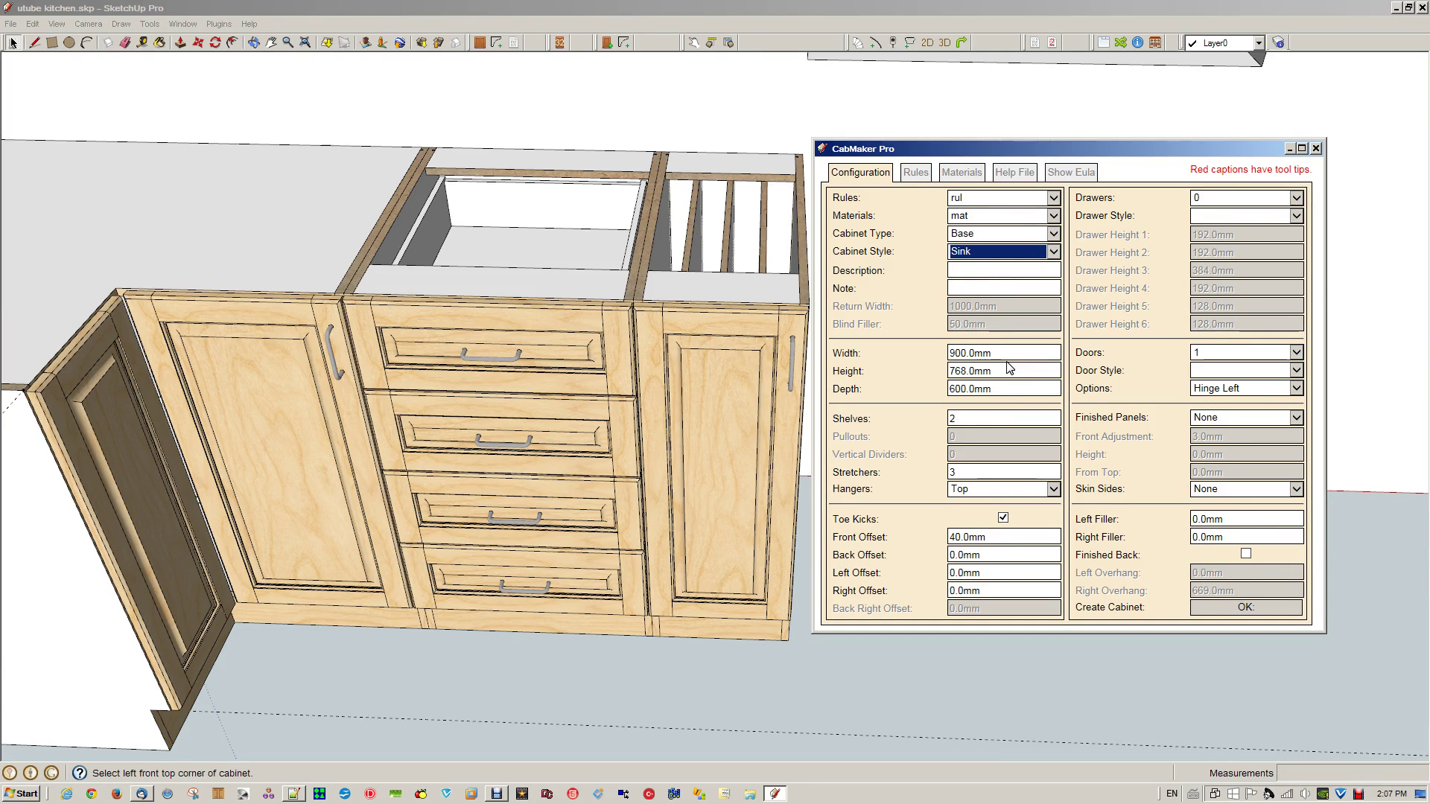
{"action": "left_click", "coordinate": [1022, 474]}
{"action": "left_click", "coordinate": [1253, 352]}
{"action": "left_click", "coordinate": [1199, 389]}
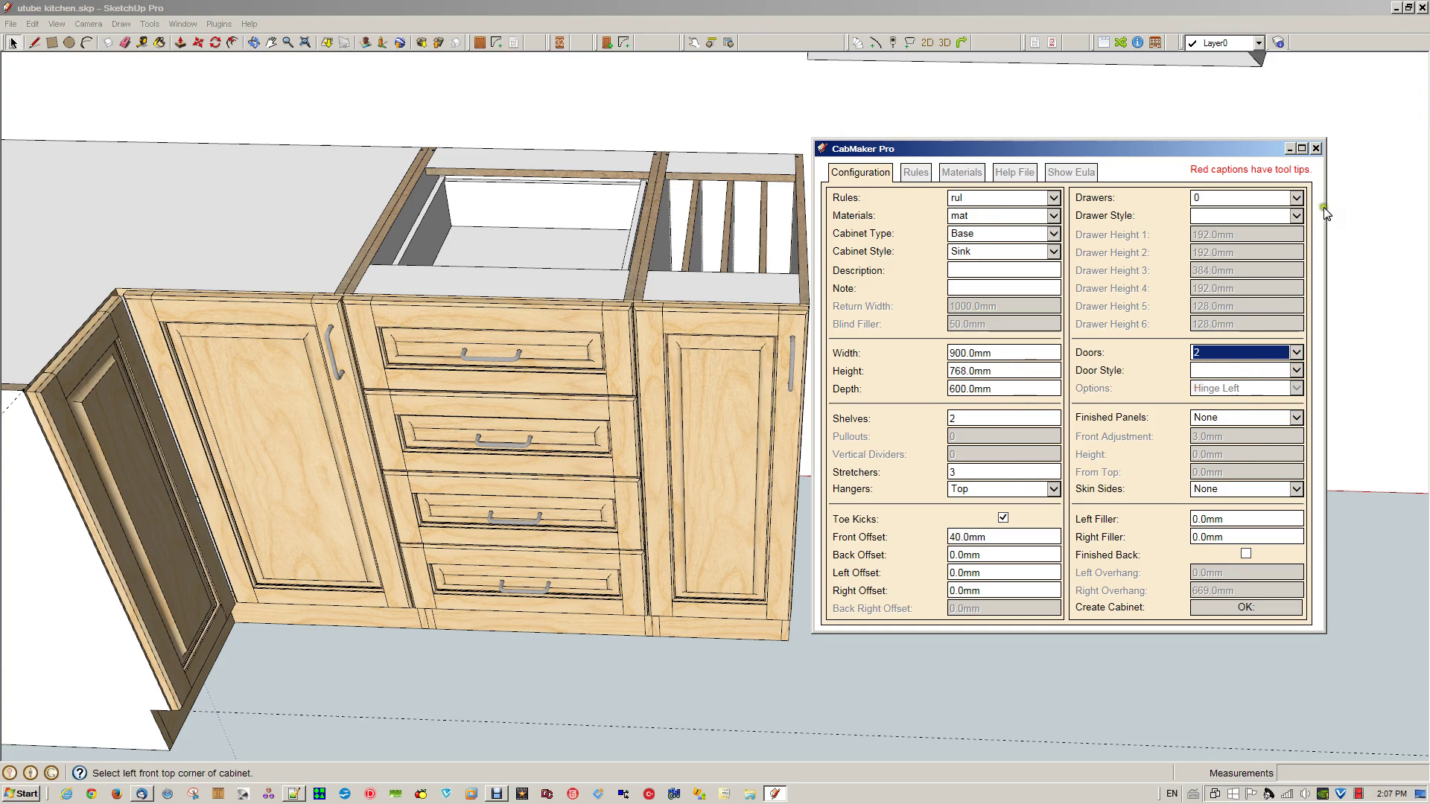
- Give the sink cabinet 1 drawer and set its shelves to 0
{"action": "left_click", "coordinate": [1297, 197]}
{"action": "left_click", "coordinate": [1197, 220]}
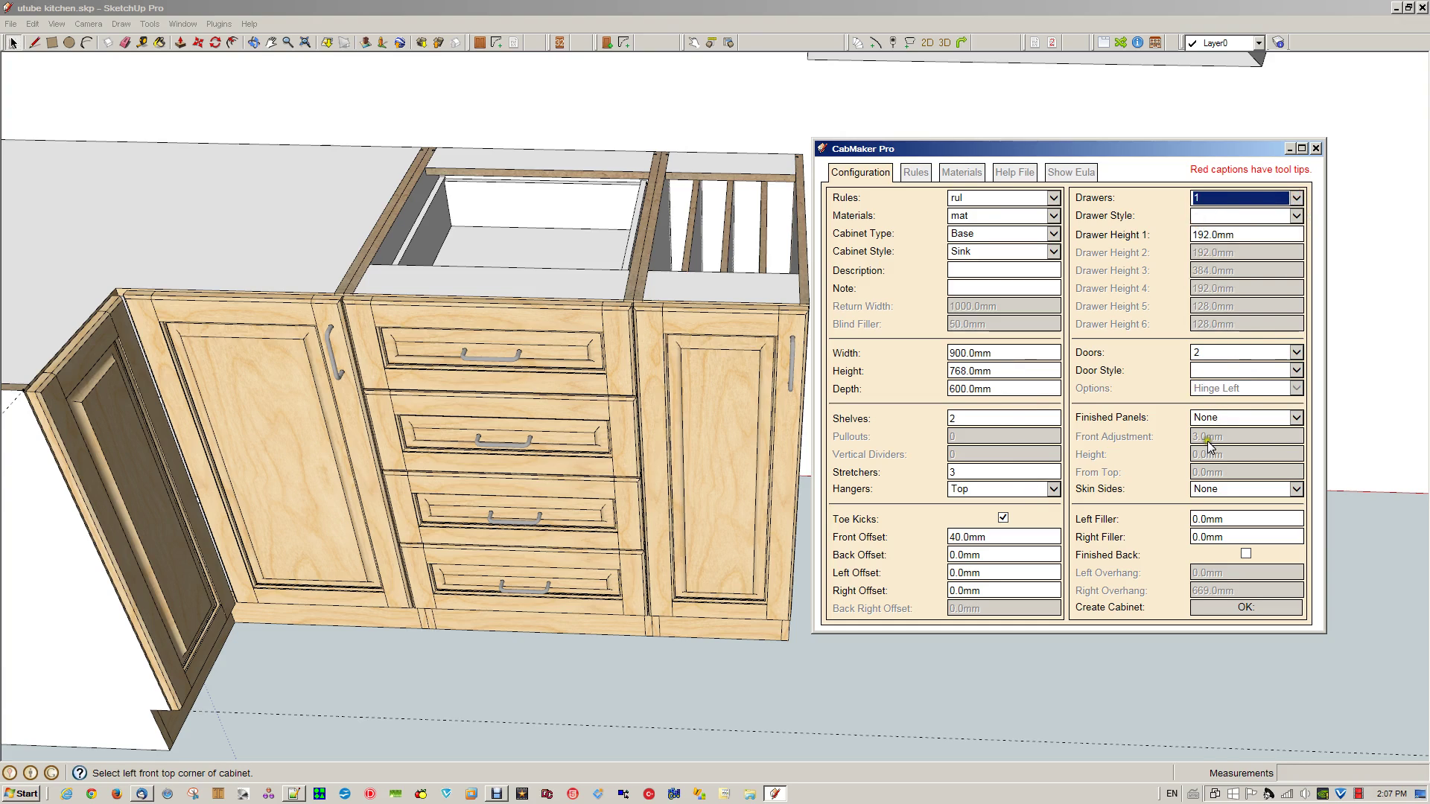
{"action": "left_click", "coordinate": [852, 419]}
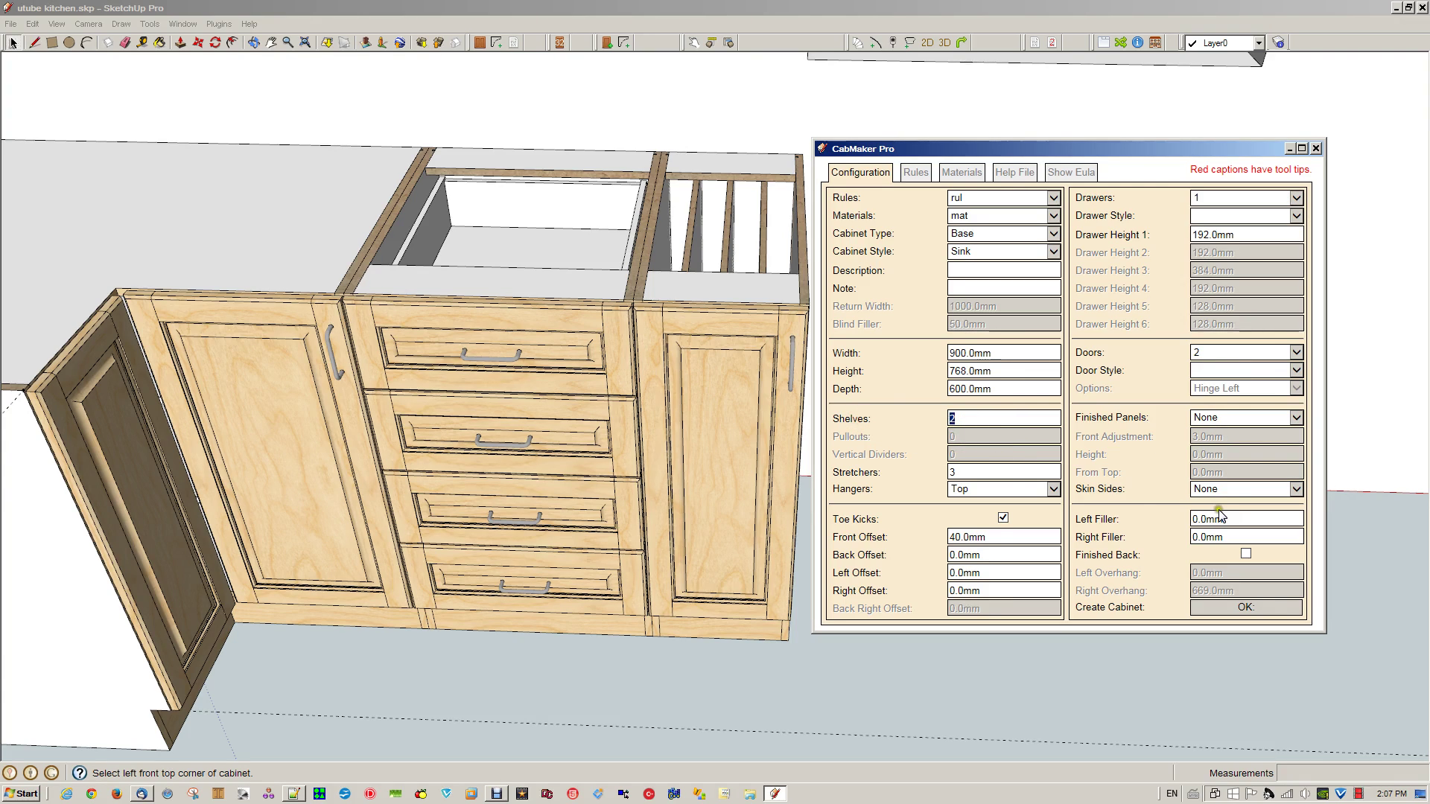
{"action": "type", "text": "0"}
{"action": "left_click", "coordinate": [1360, 447]}
- Create the sink cabinet and place it against the free side of the 300 mm divider cabinet, running along the wall
{"action": "left_click", "coordinate": [1247, 614]}
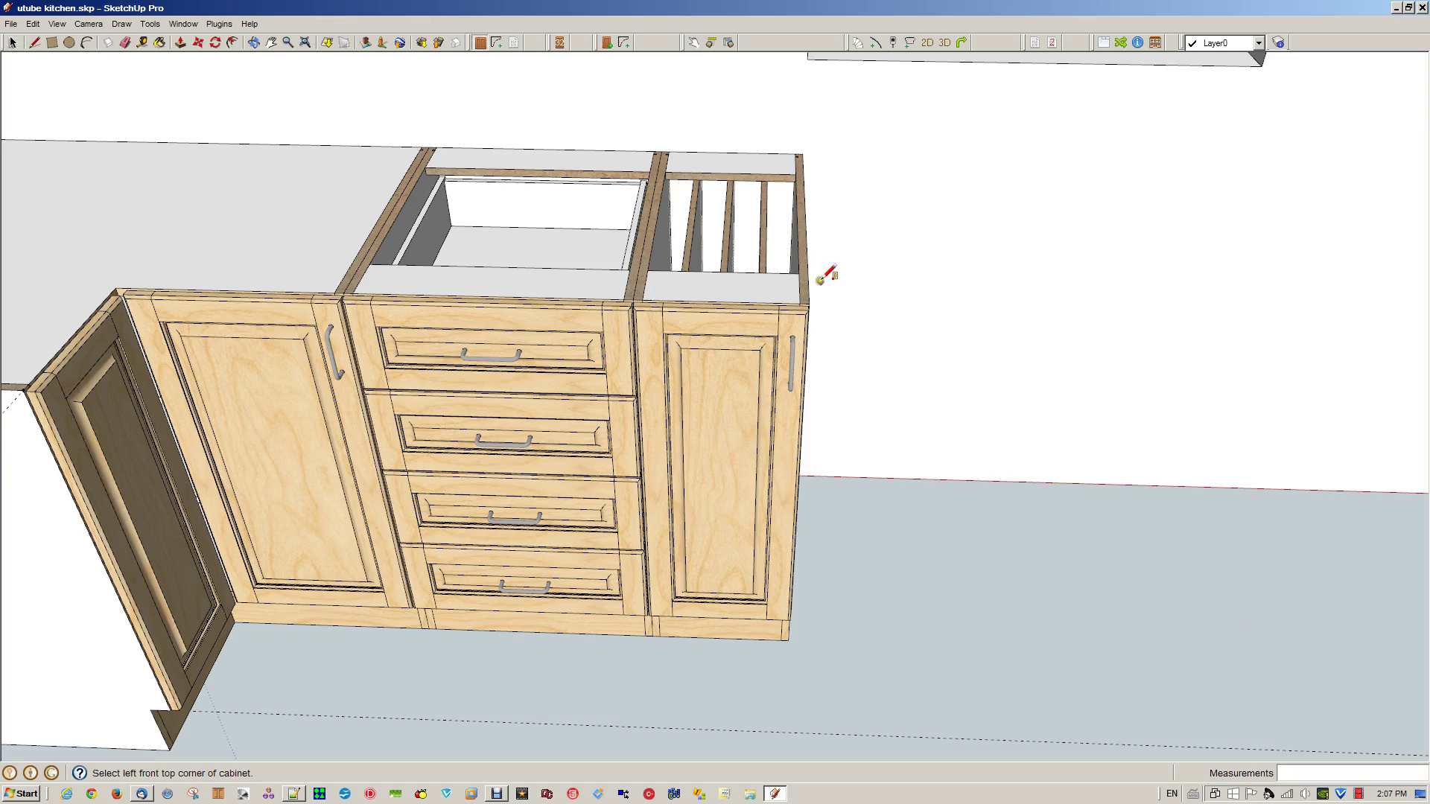
{"action": "left_click", "coordinate": [809, 303]}
{"action": "left_click", "coordinate": [989, 297]}
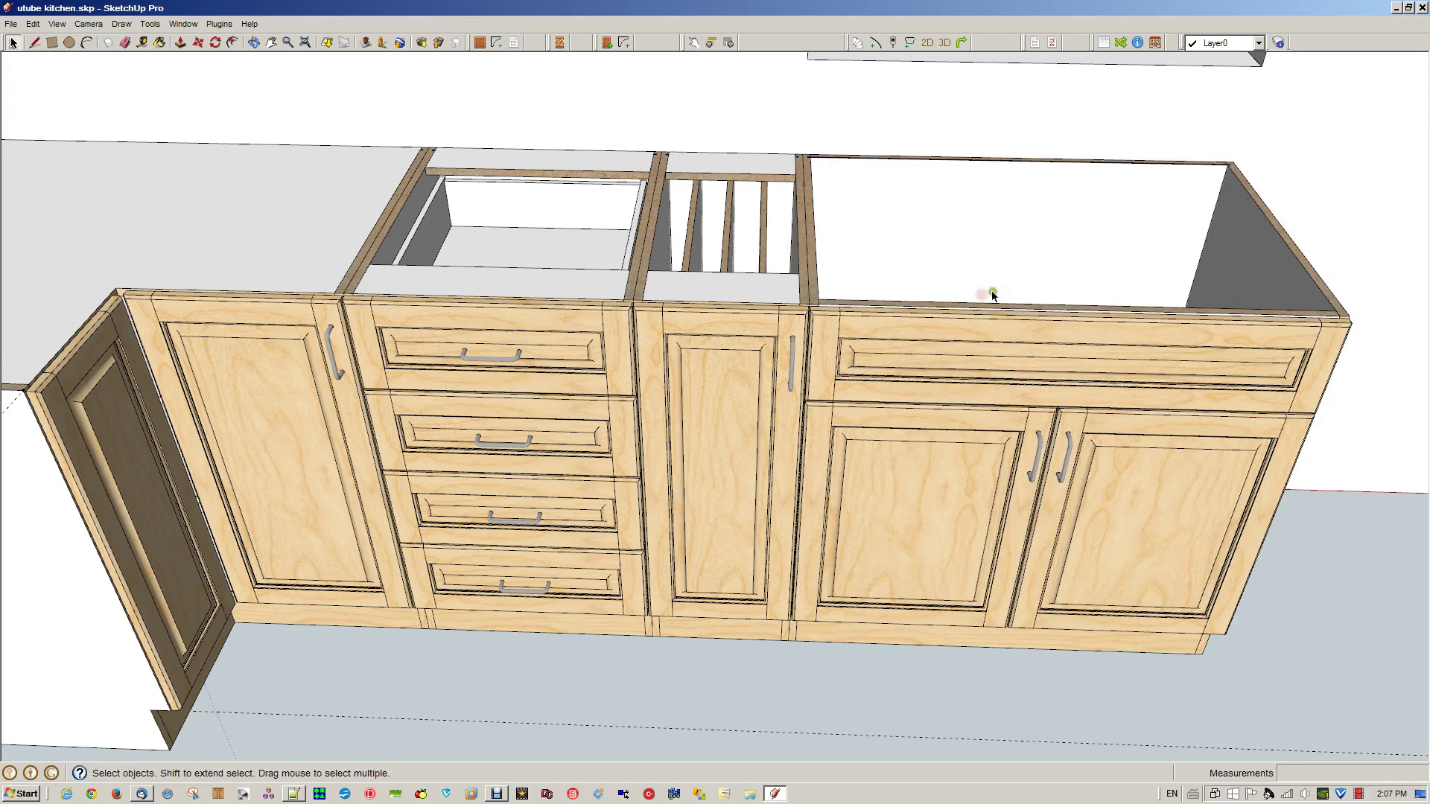
- Add a 600 mm guide with the Tape Measure from the sink cabinet's free front top corner along the wall direction
{"action": "scroll", "coordinate": [994, 283], "scroll_direction": "down", "scroll_amount": 4}
{"action": "scroll", "coordinate": [1275, 311], "scroll_direction": "up", "scroll_amount": 3}
{"action": "scroll", "coordinate": [1274, 311], "scroll_direction": "up", "scroll_amount": 4}
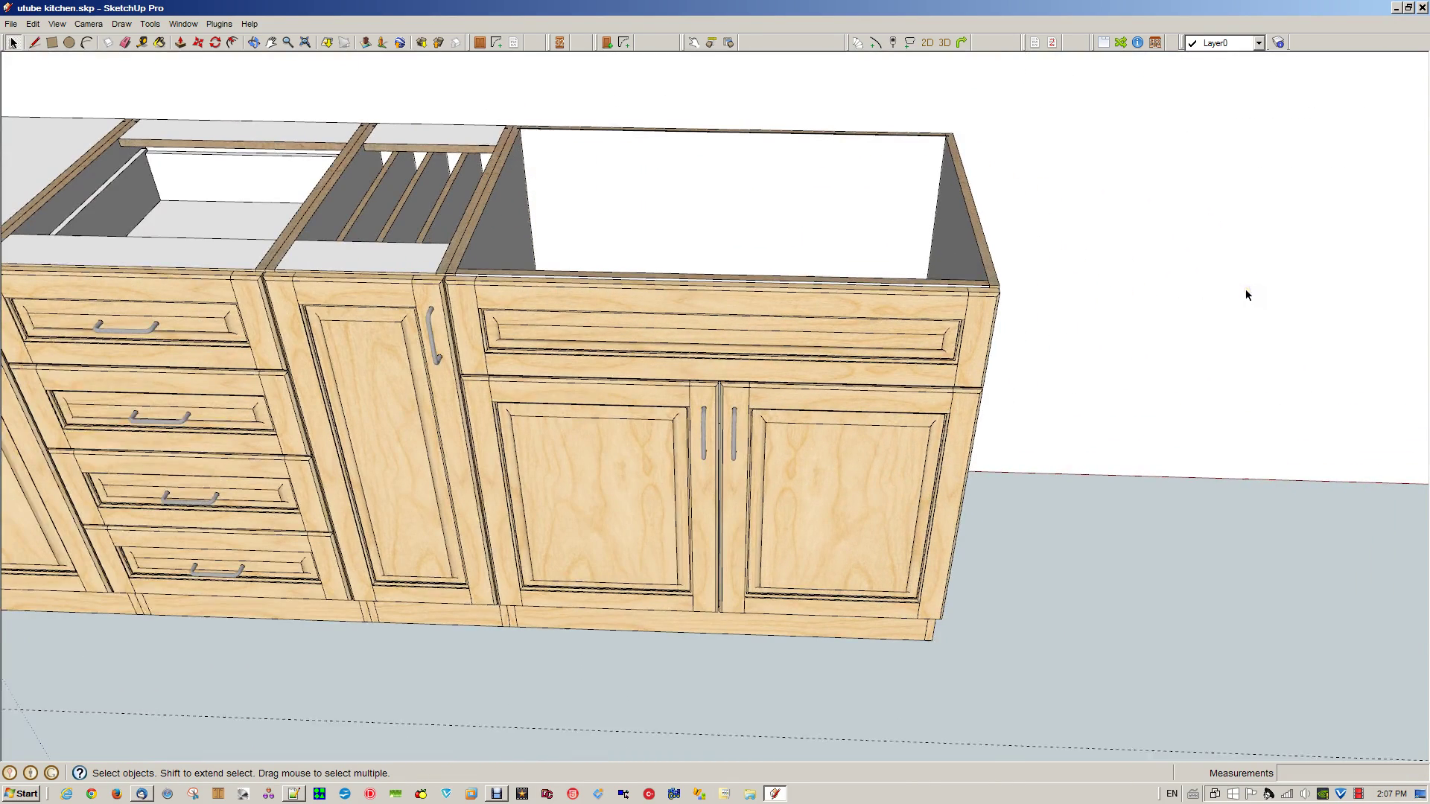
{"action": "key", "text": "t"}
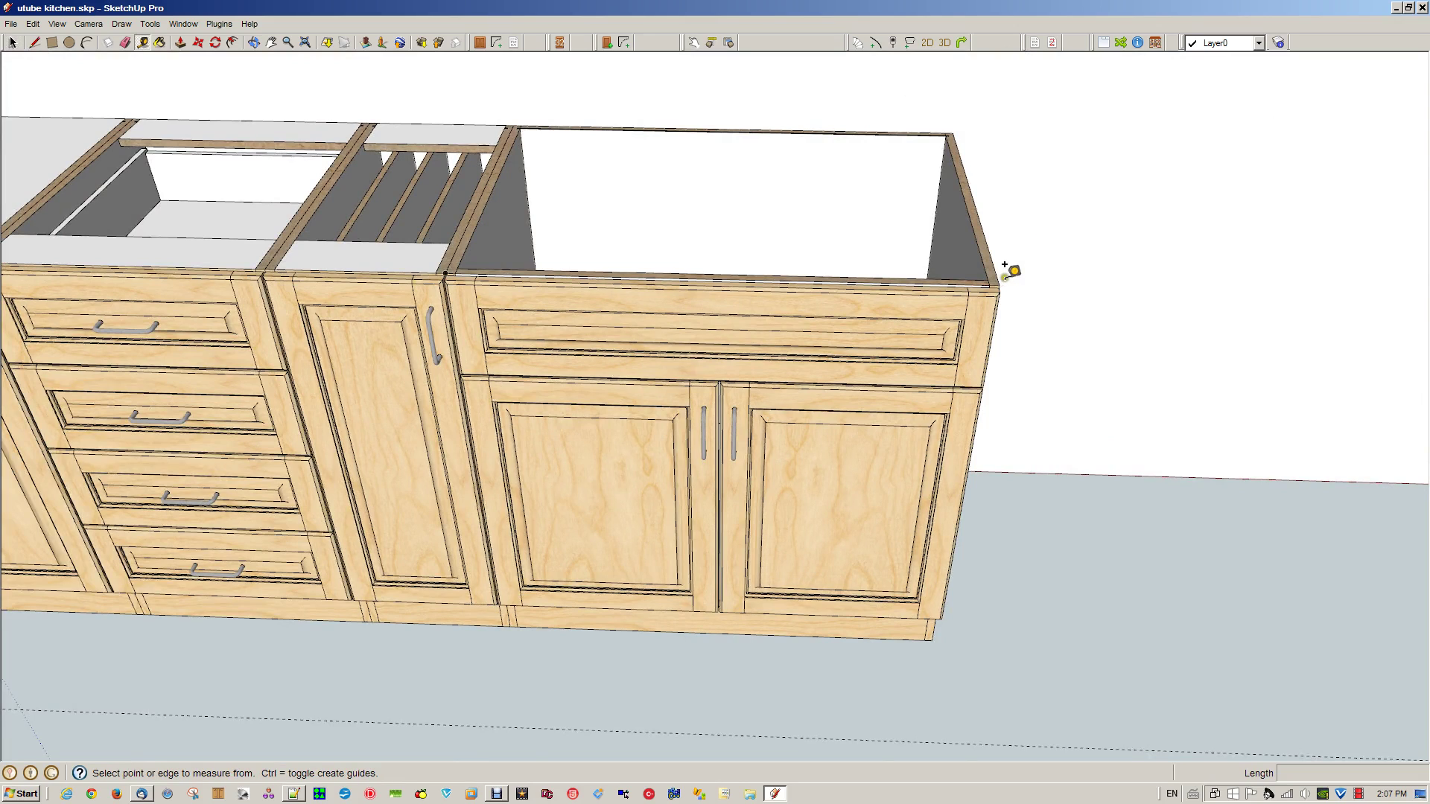
{"action": "left_click", "coordinate": [999, 285]}
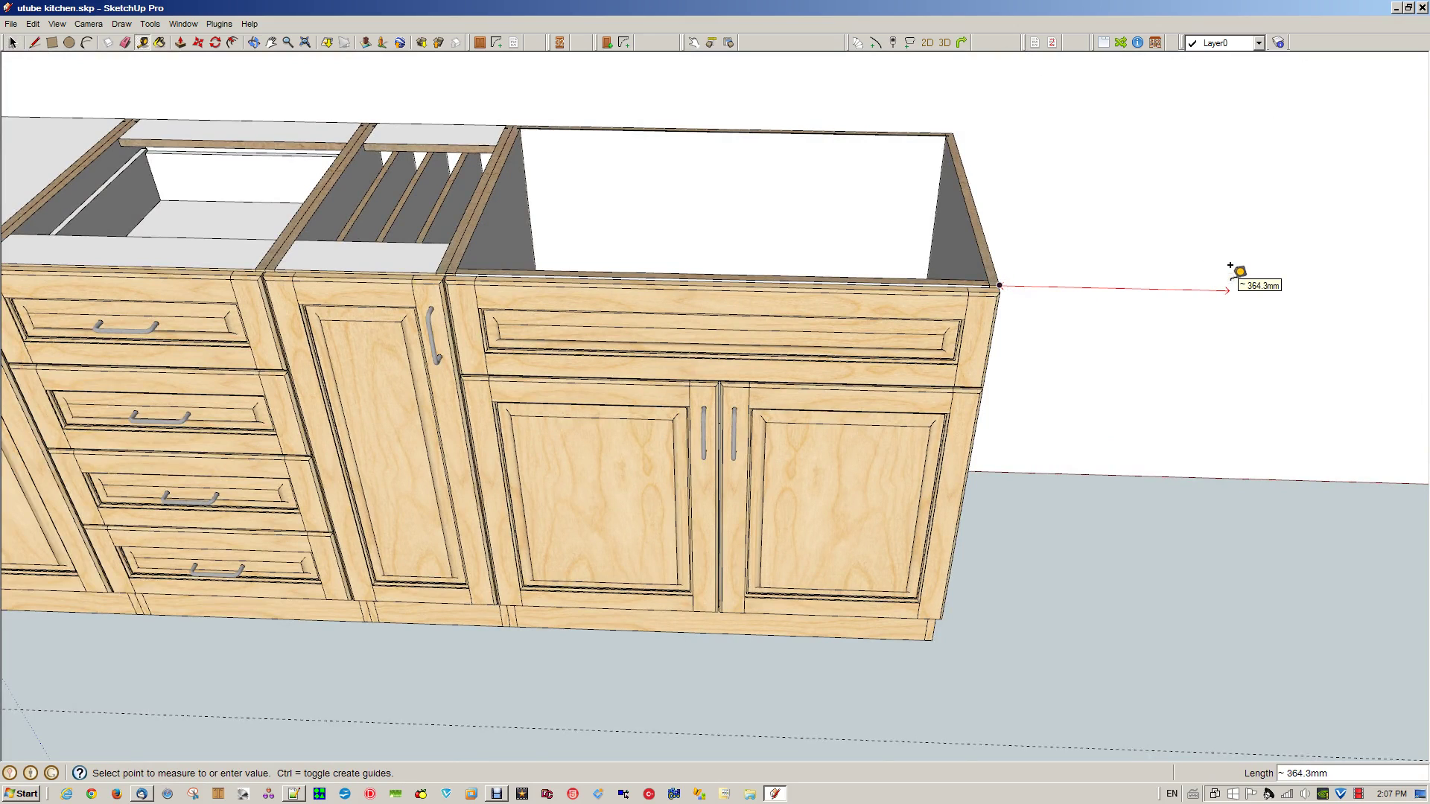
{"action": "type", "text": "600"}
{"action": "key", "text": "Return"}
- Set up a new 500 mm wide base cabinet in the Standard style with 2 shelves
{"action": "key", "text": "o"}
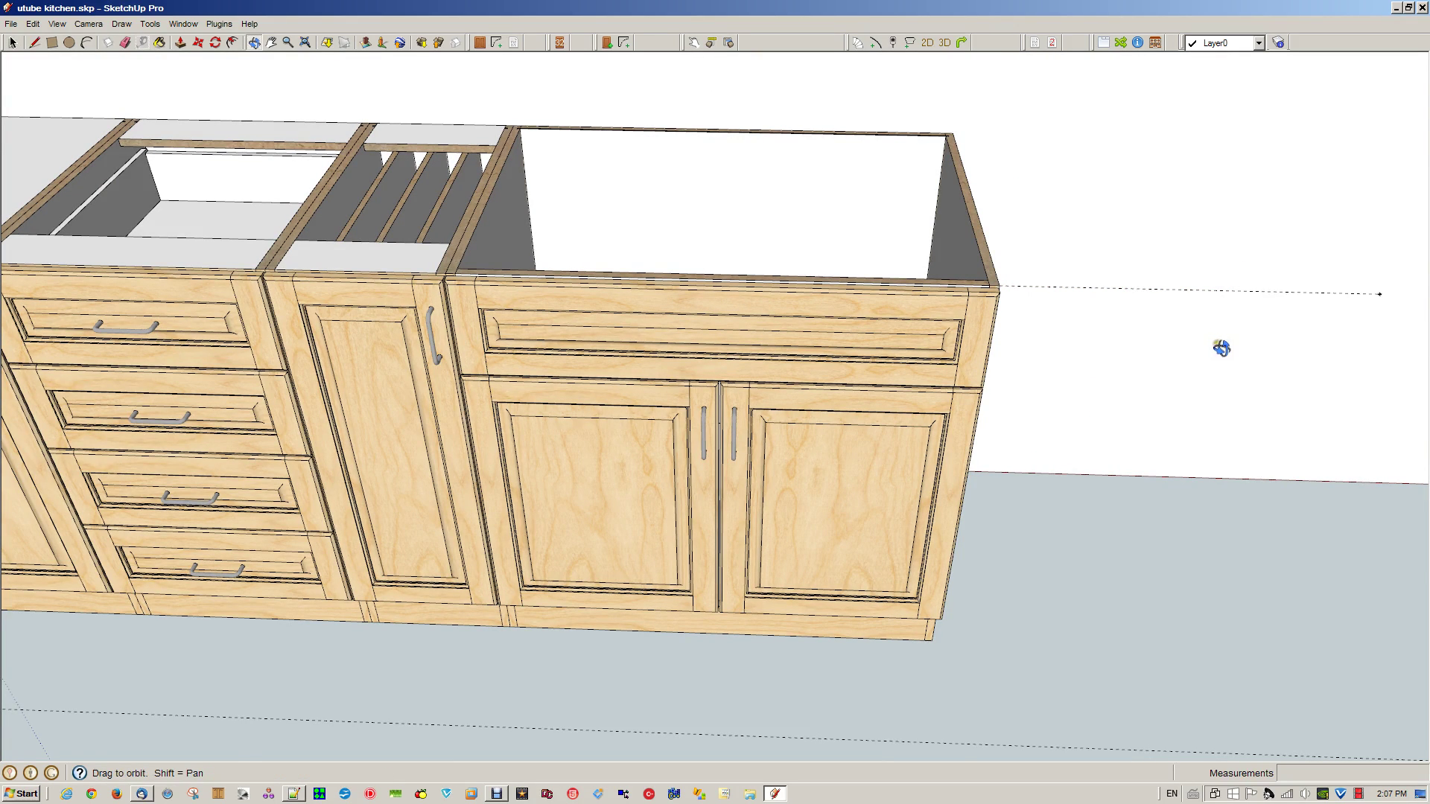
{"action": "left_click_drag", "start_coordinate": [1222, 348], "coordinate": [811, 370]}
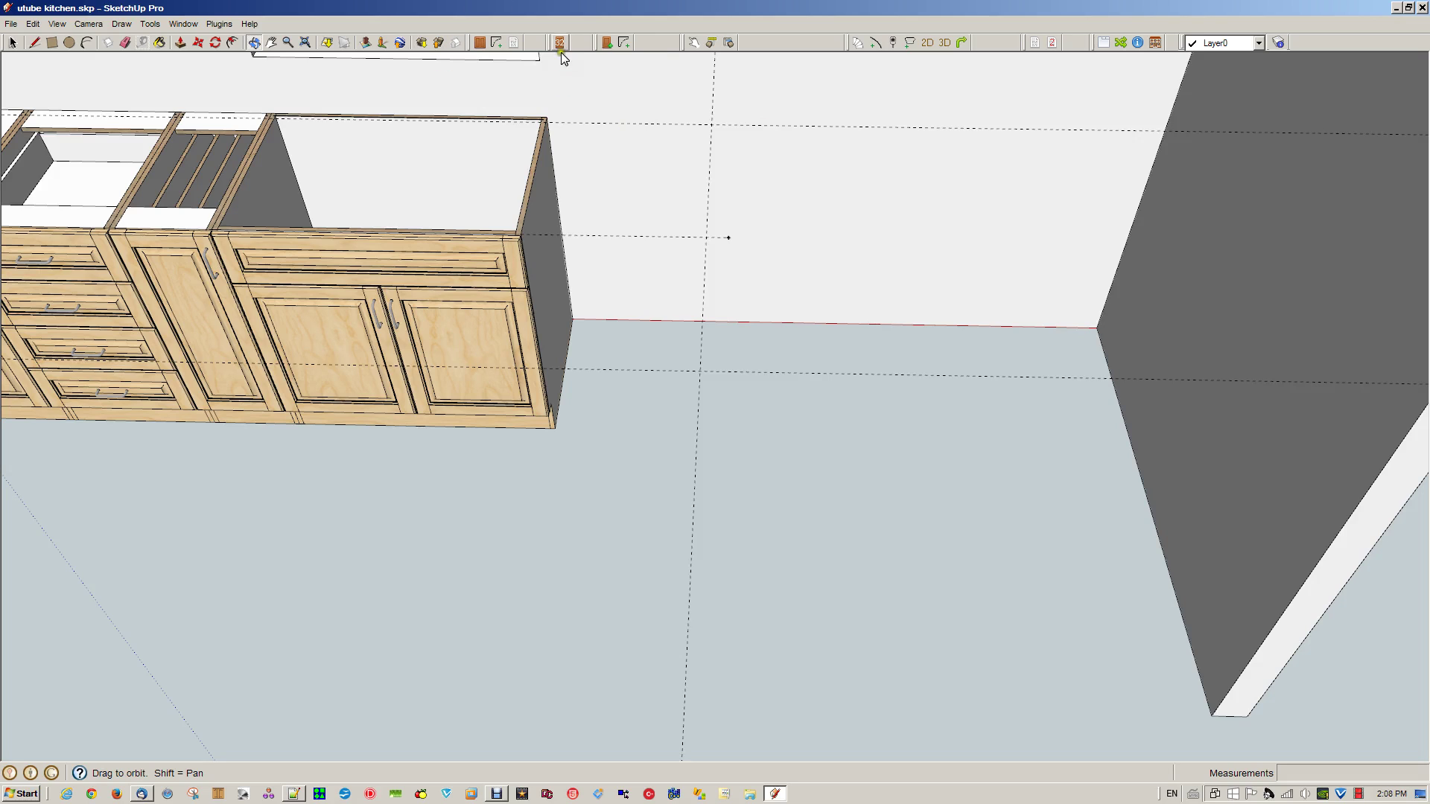
{"action": "left_click", "coordinate": [479, 42]}
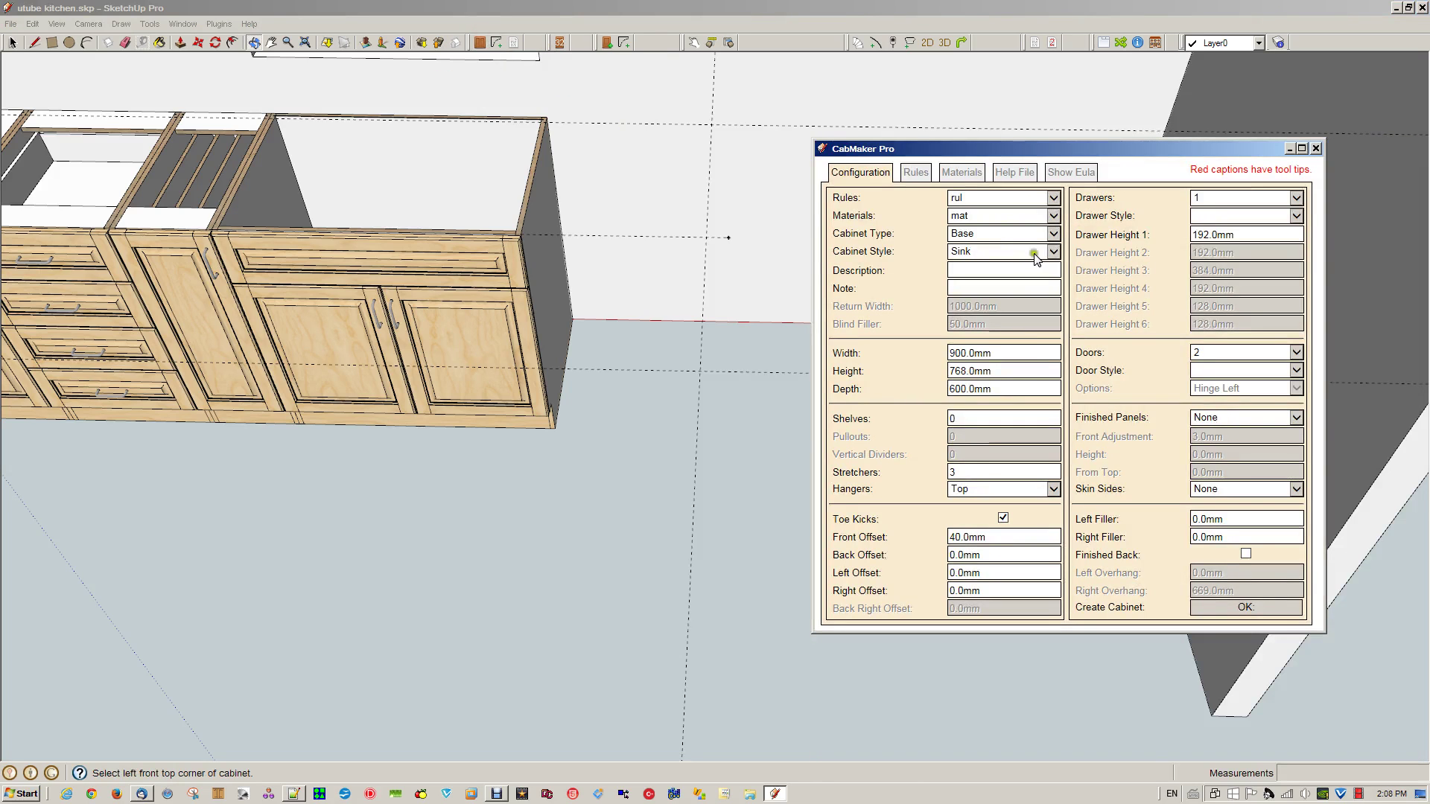
{"action": "double_click", "coordinate": [968, 422]}
{"action": "type", "text": "2"}
{"action": "left_click", "coordinate": [1026, 251]}
{"action": "left_click", "coordinate": [993, 268]}
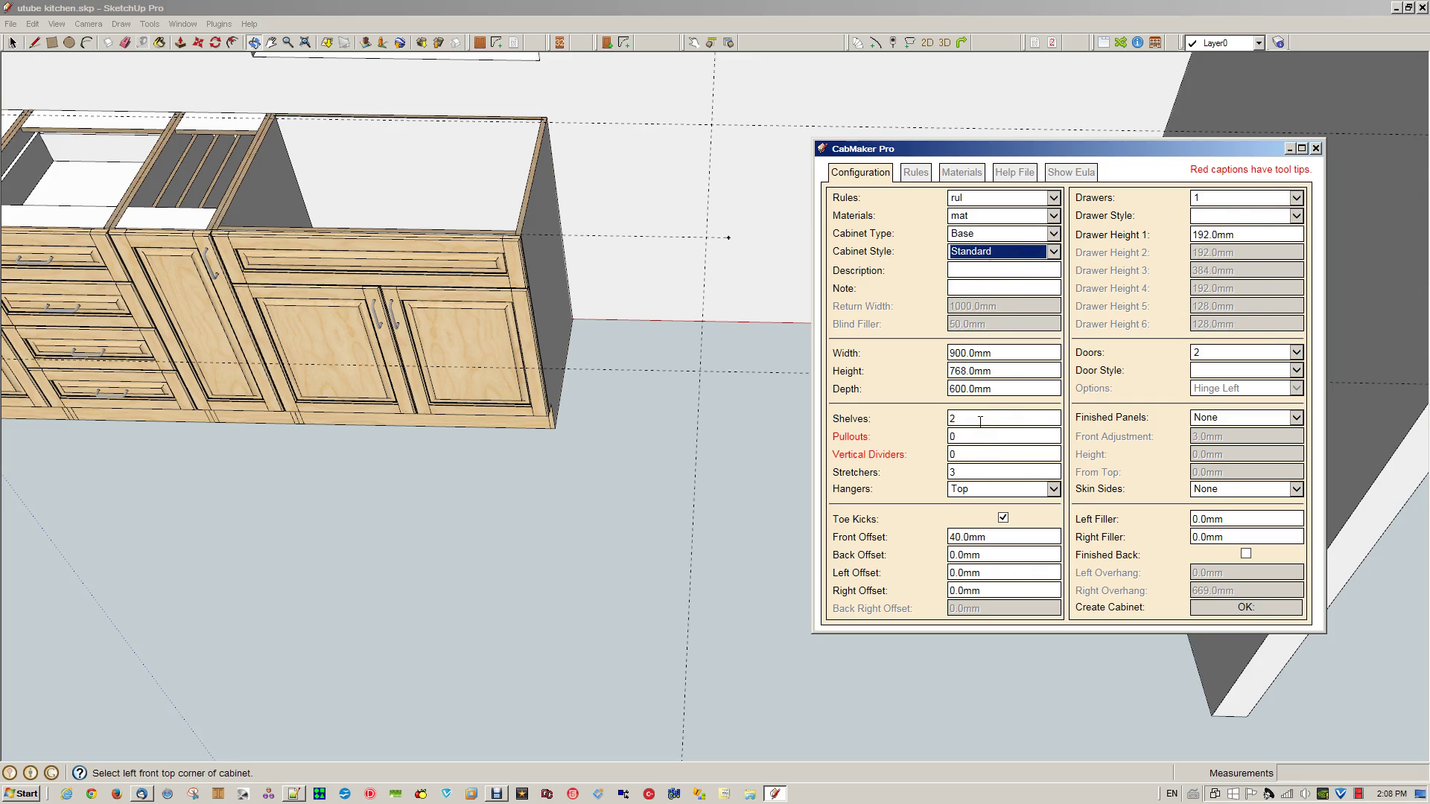
{"action": "left_click", "coordinate": [1026, 356]}
{"action": "type", "text": "500"}
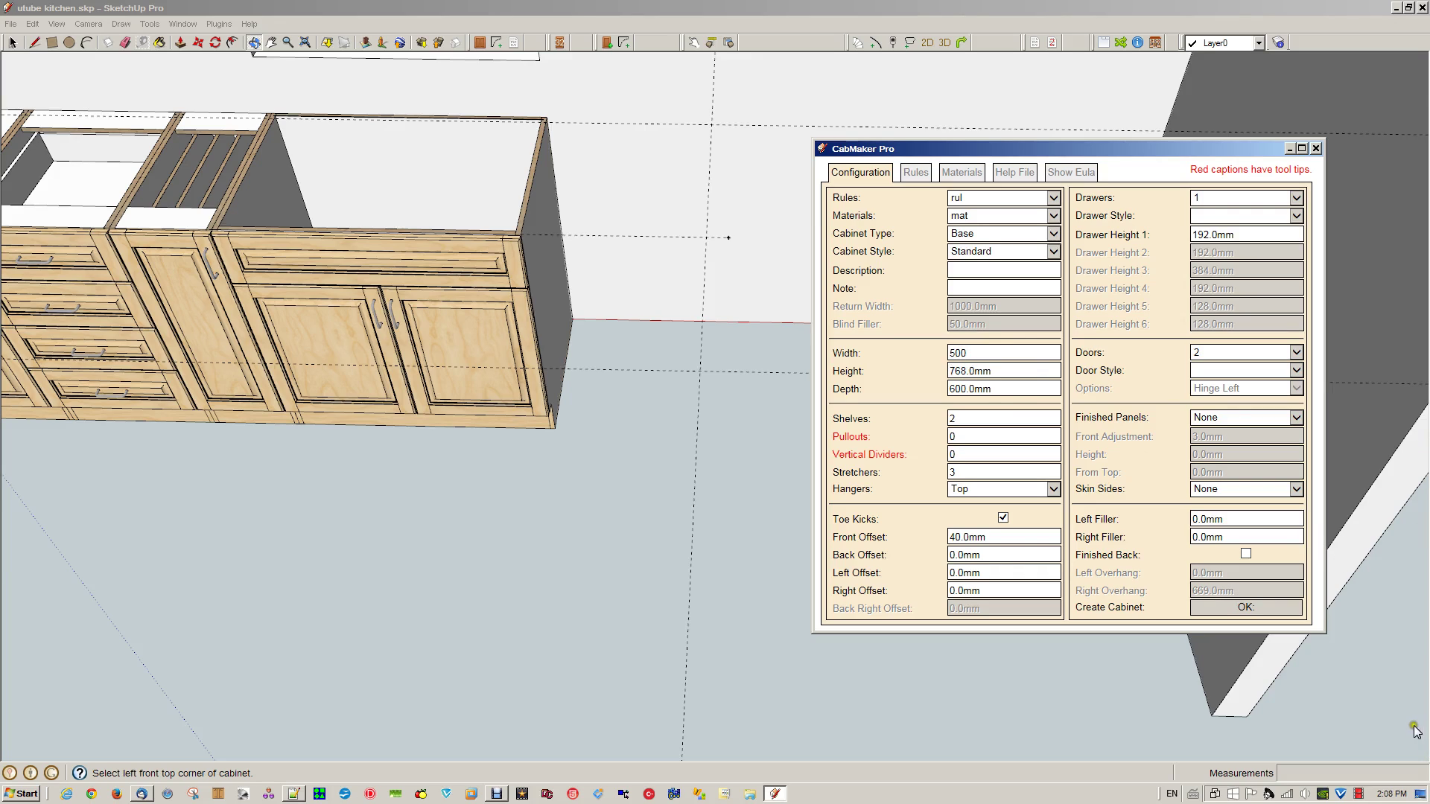
- Create the 500 mm cabinet and place it with its front top corner at the end of the 600 mm guide
{"action": "left_click", "coordinate": [1256, 609]}
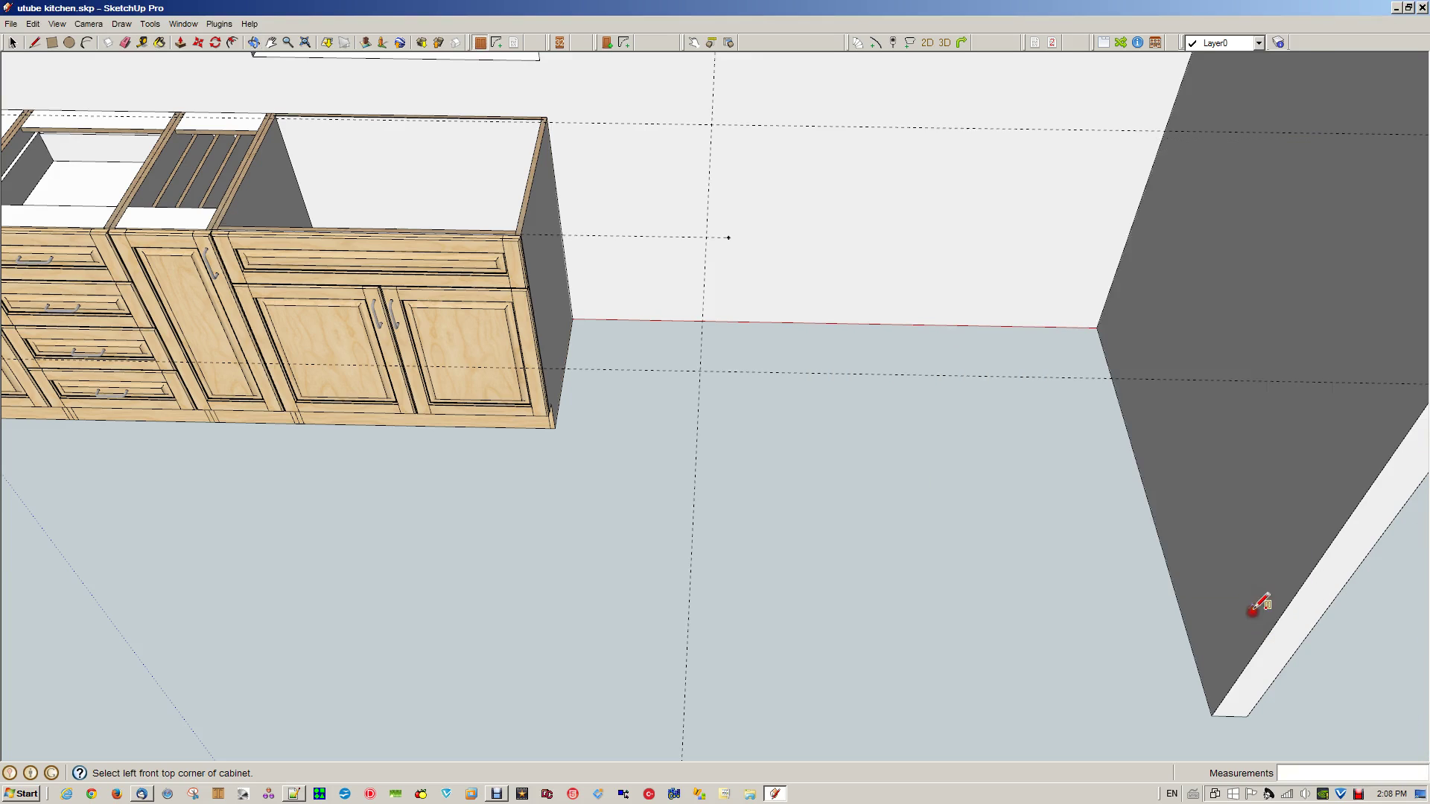
{"action": "left_click", "coordinate": [730, 236]}
{"action": "left_click", "coordinate": [834, 236]}
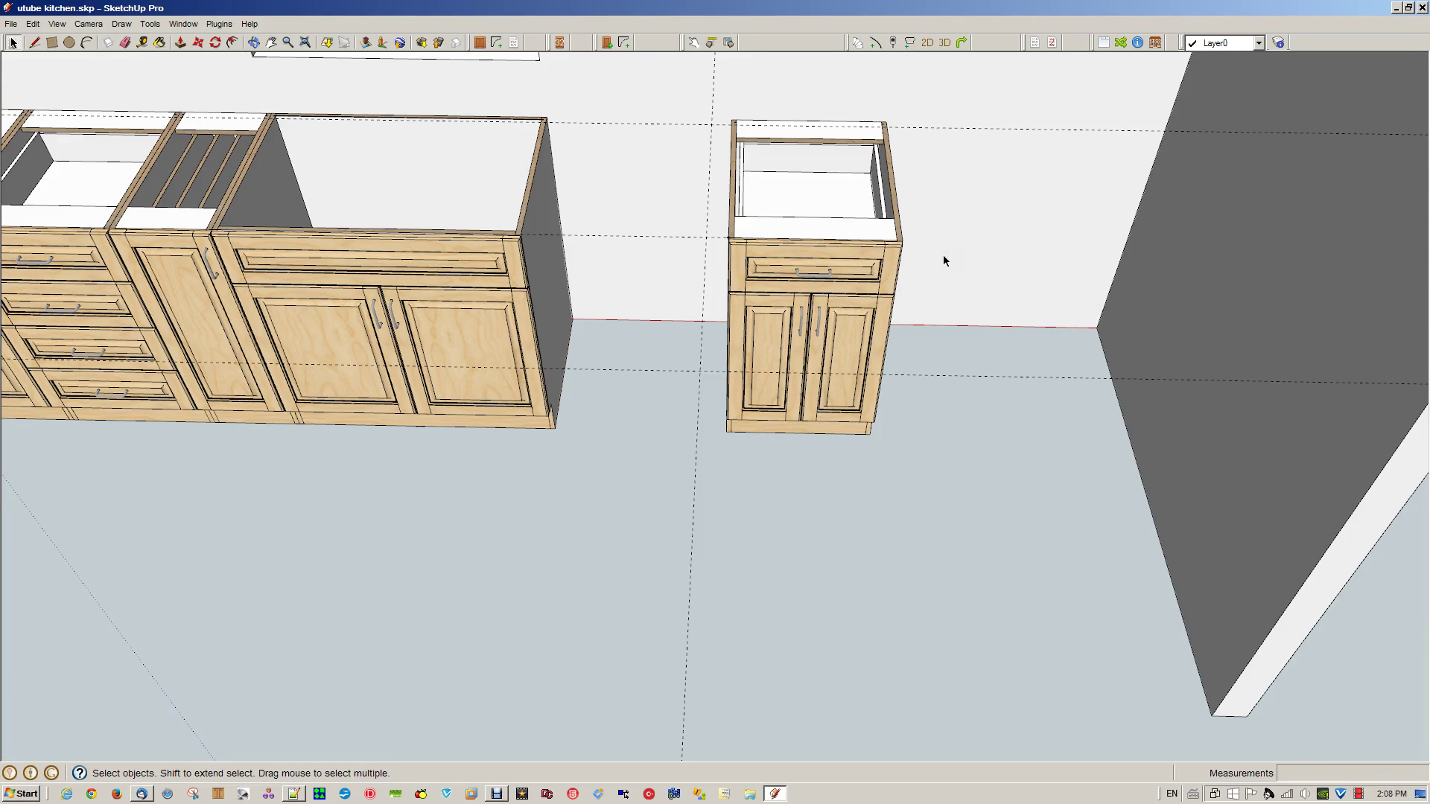
{"action": "left_click", "coordinate": [921, 268]}
- Set up a new base cabinet in the Angled style with a width of 900 mm
{"action": "left_click", "coordinate": [479, 42]}
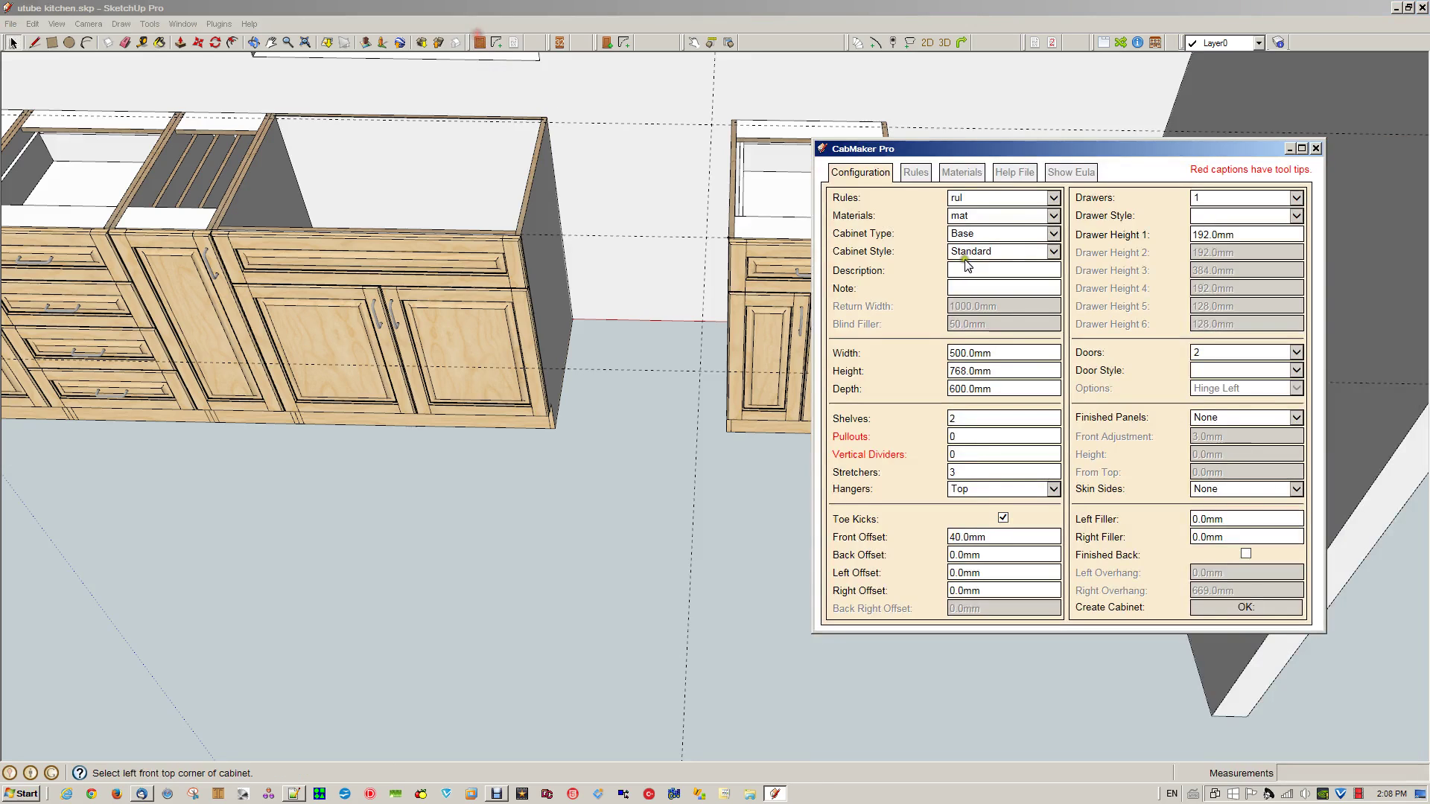
{"action": "left_click", "coordinate": [971, 247]}
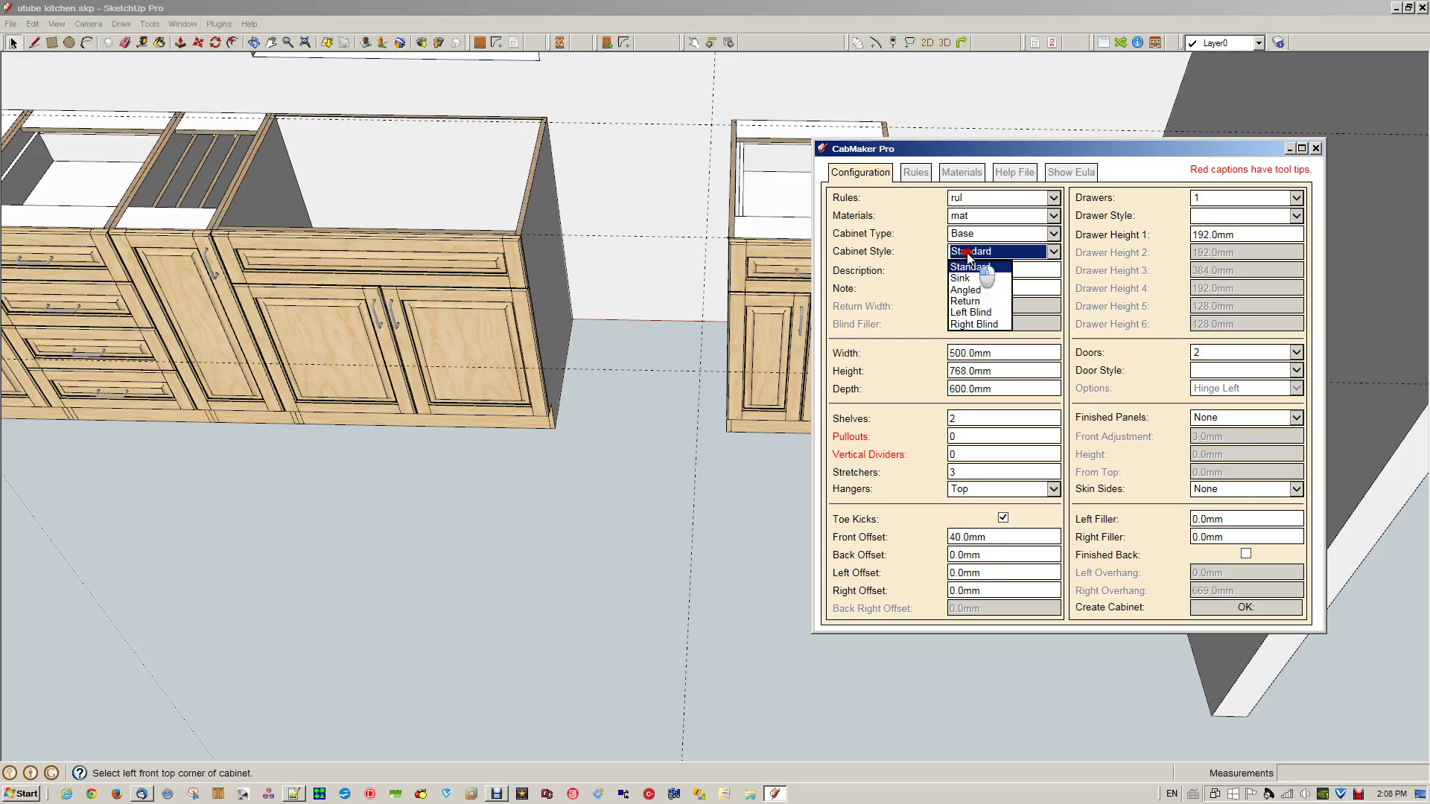
{"action": "left_click", "coordinate": [964, 295]}
{"action": "left_click", "coordinate": [989, 362]}
{"action": "double_click", "coordinate": [1000, 355]}
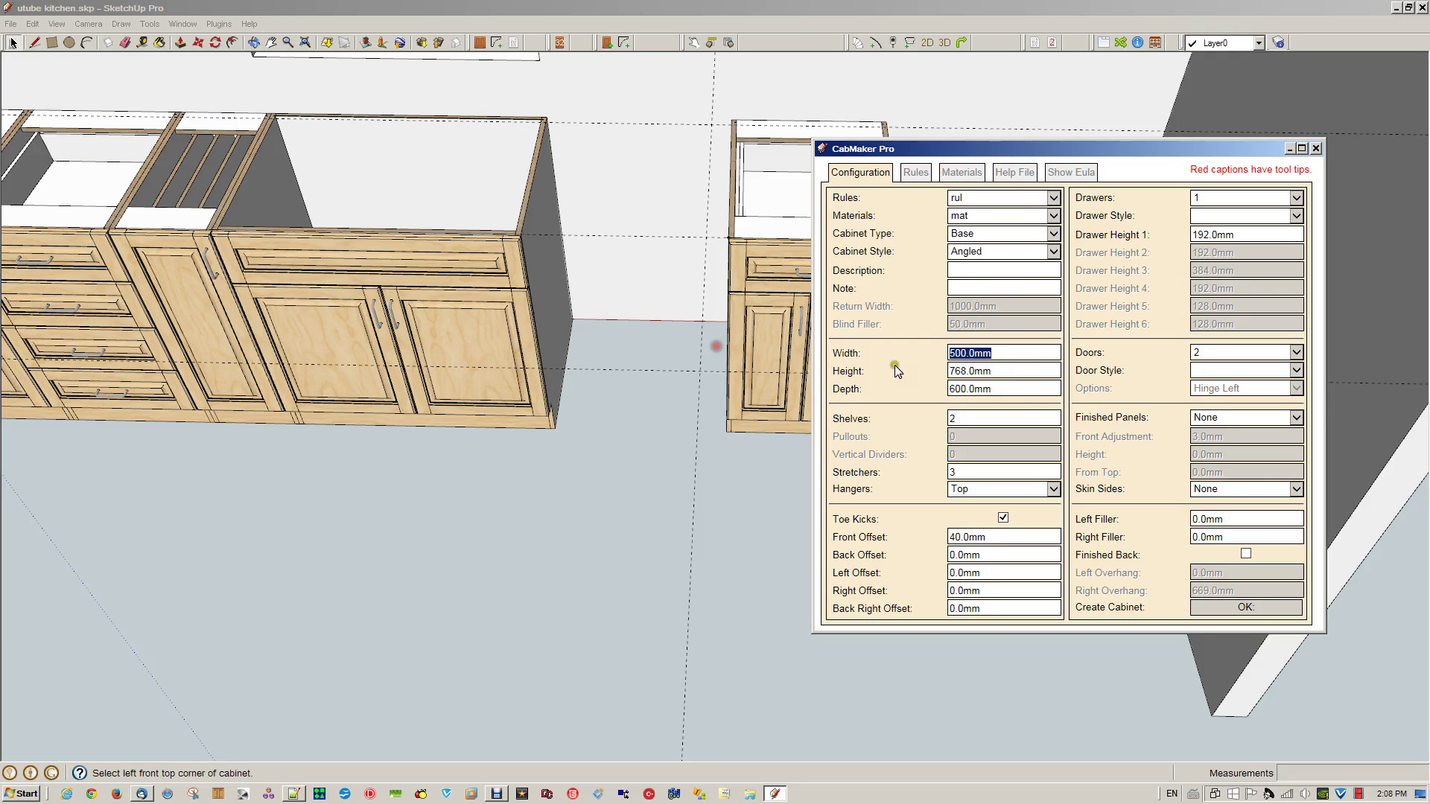
{"action": "type", "text": "900"}
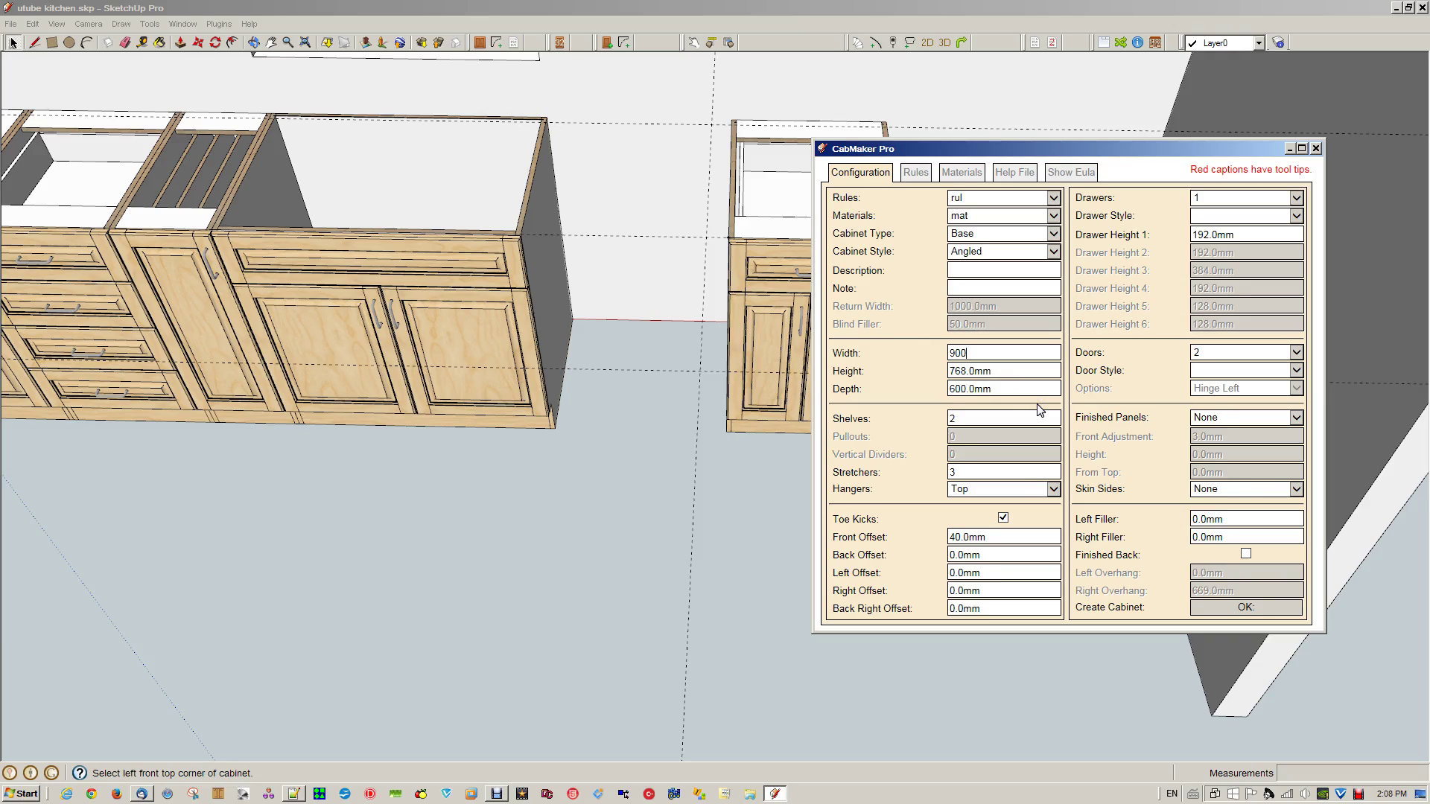
- Give the angled cabinet 1 door with the Hinge Right option
{"action": "left_click", "coordinate": [1235, 419]}
{"action": "left_click", "coordinate": [1219, 355]}
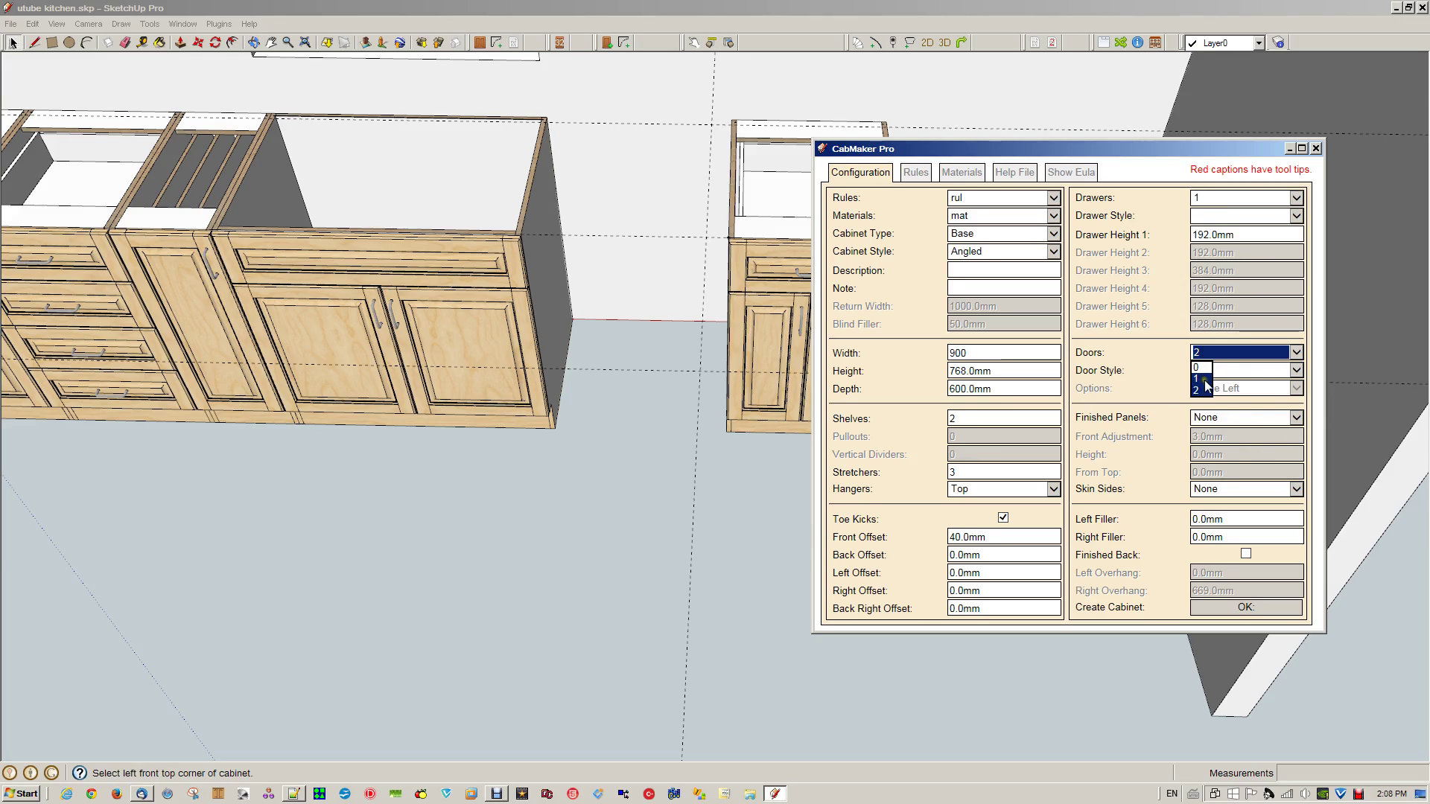
{"action": "left_click", "coordinate": [1204, 381]}
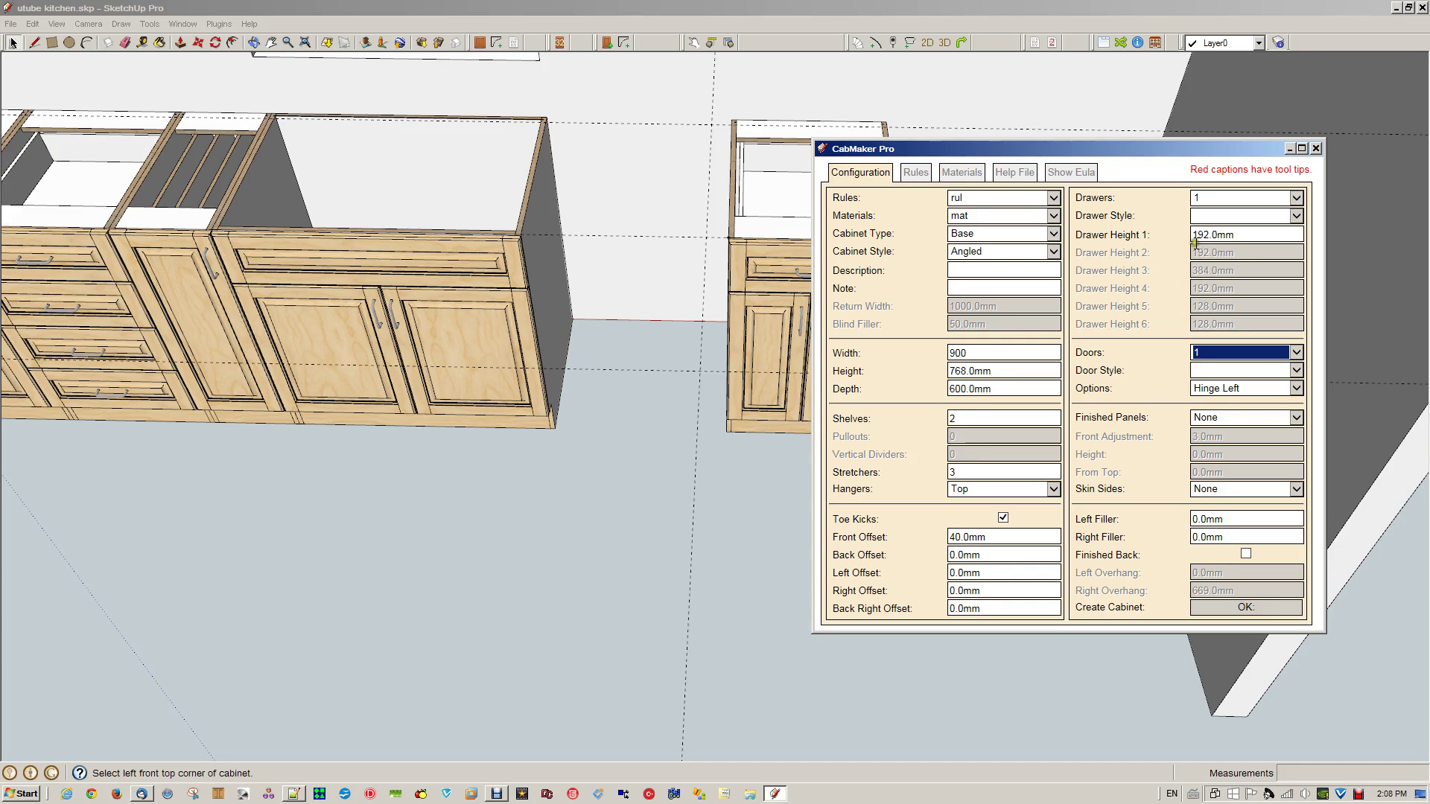
{"action": "left_click", "coordinate": [1270, 396]}
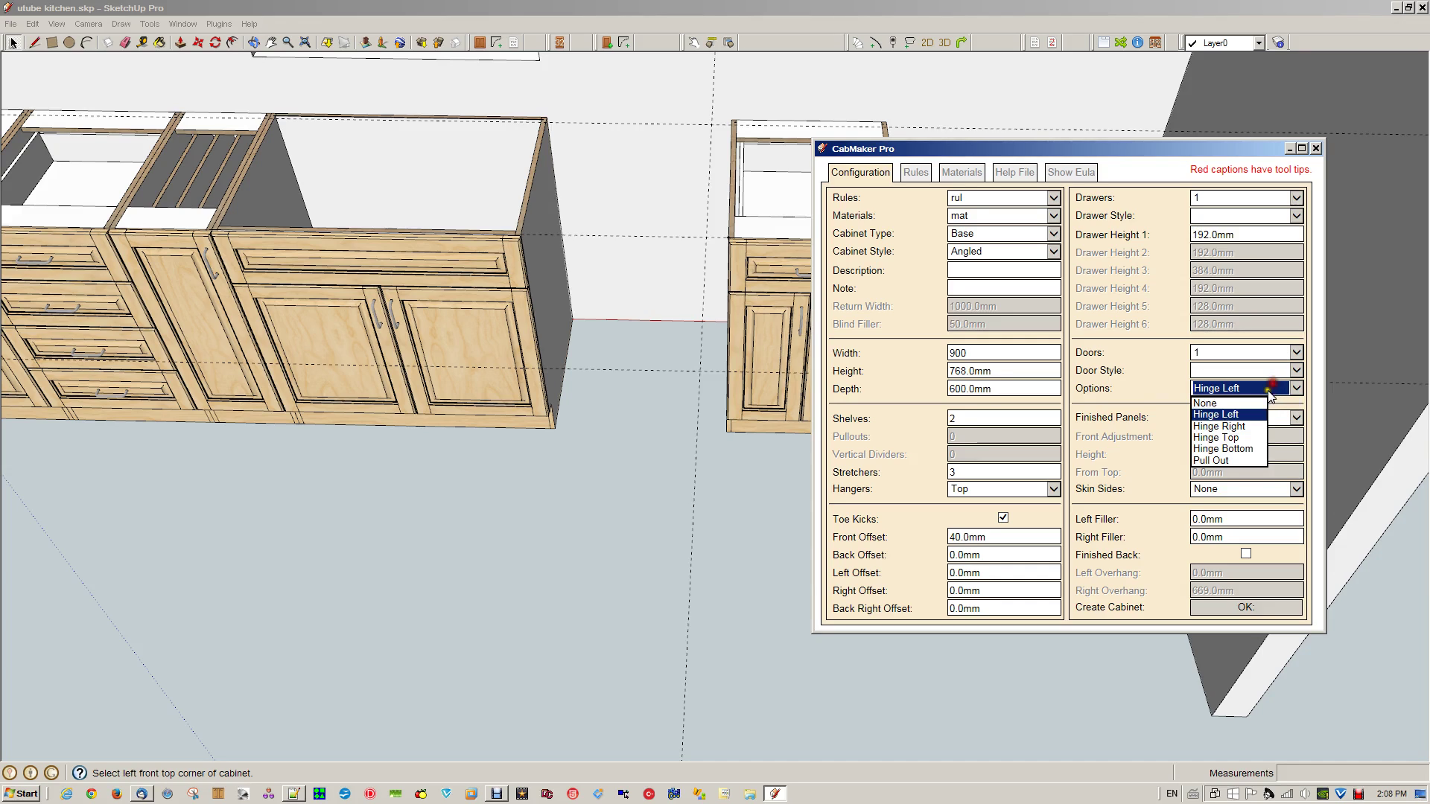
{"action": "left_click", "coordinate": [1237, 430]}
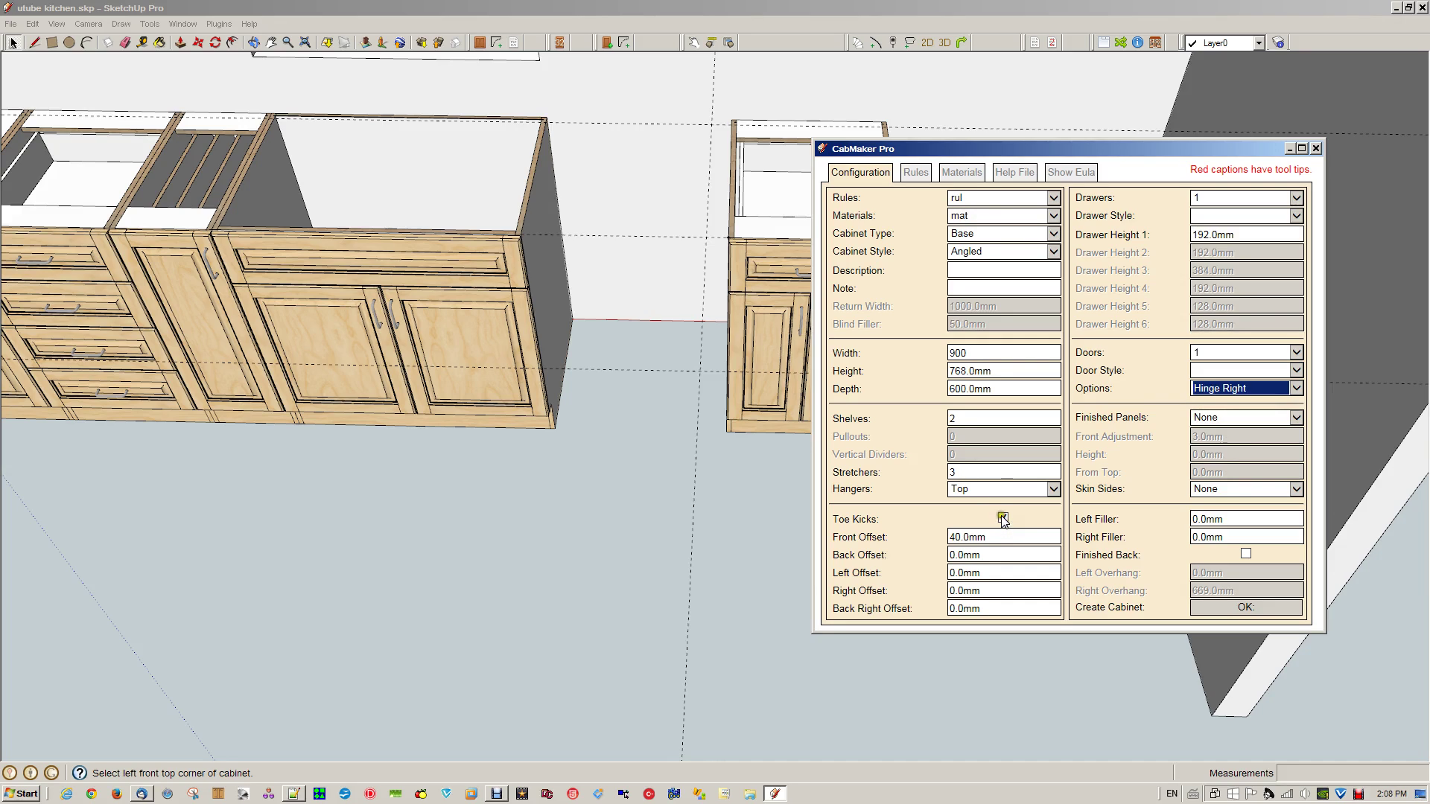
- Create the angled cabinet and place it in the room corner against the free side of the 500 mm cabinet
{"action": "left_click", "coordinate": [1240, 608]}
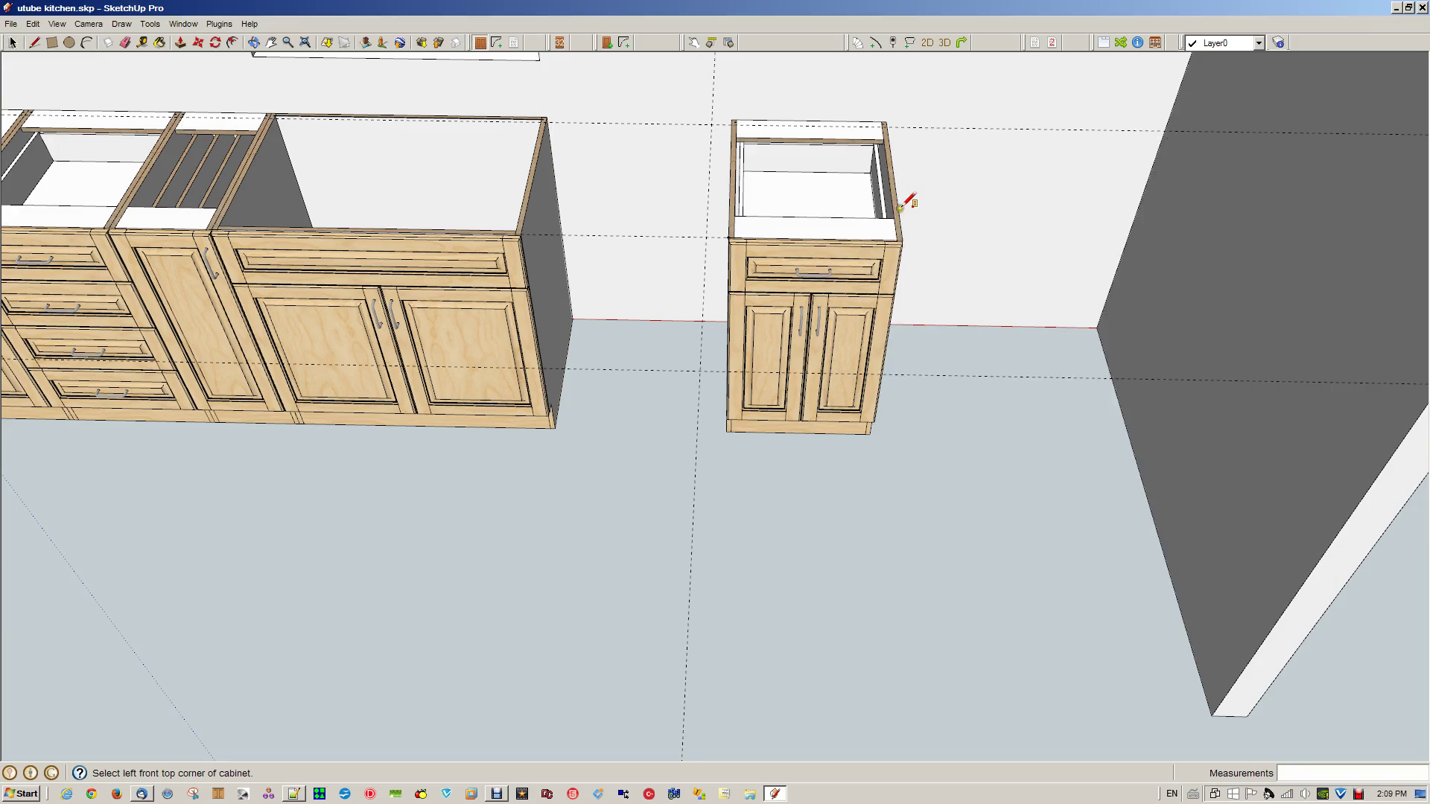
{"action": "left_click", "coordinate": [903, 237]}
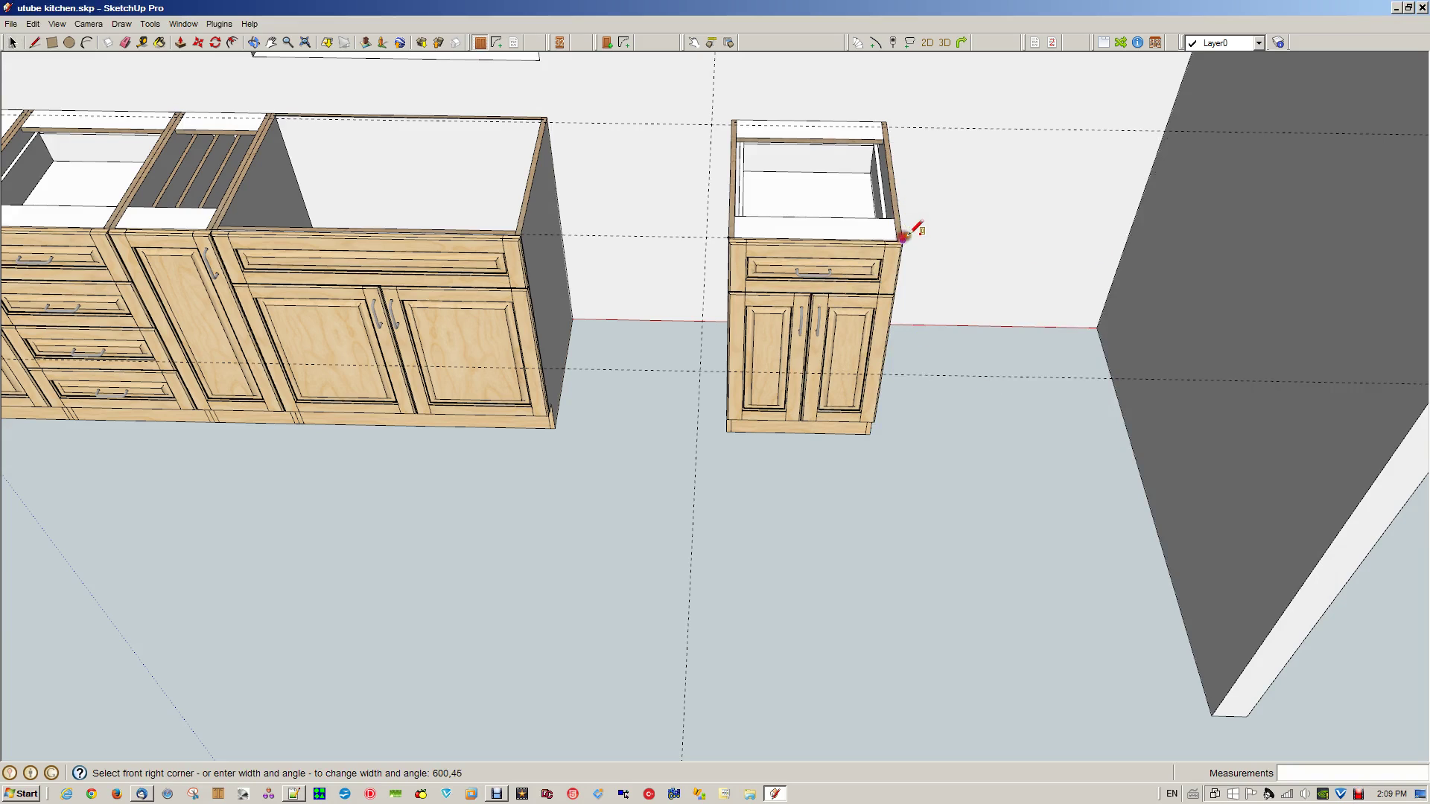
{"action": "left_click", "coordinate": [977, 244]}
- Set up a new 600 mm wide base cabinet in the Standard style
{"action": "middle_click_drag", "start_coordinate": [905, 595], "coordinate": [962, 439]}
{"action": "left_click_drag", "start_coordinate": [964, 383], "coordinate": [962, 385]}
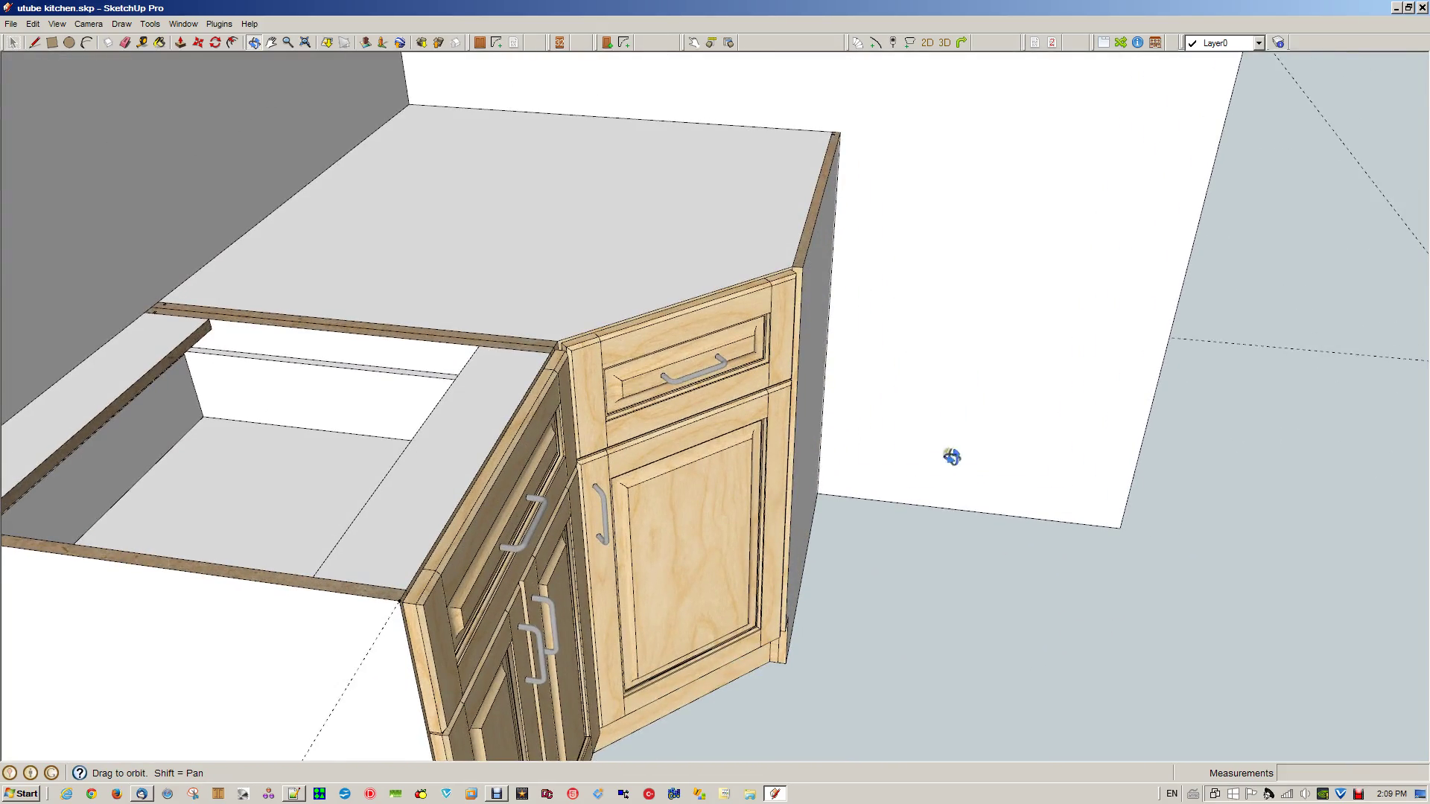
{"action": "left_click", "coordinate": [479, 43]}
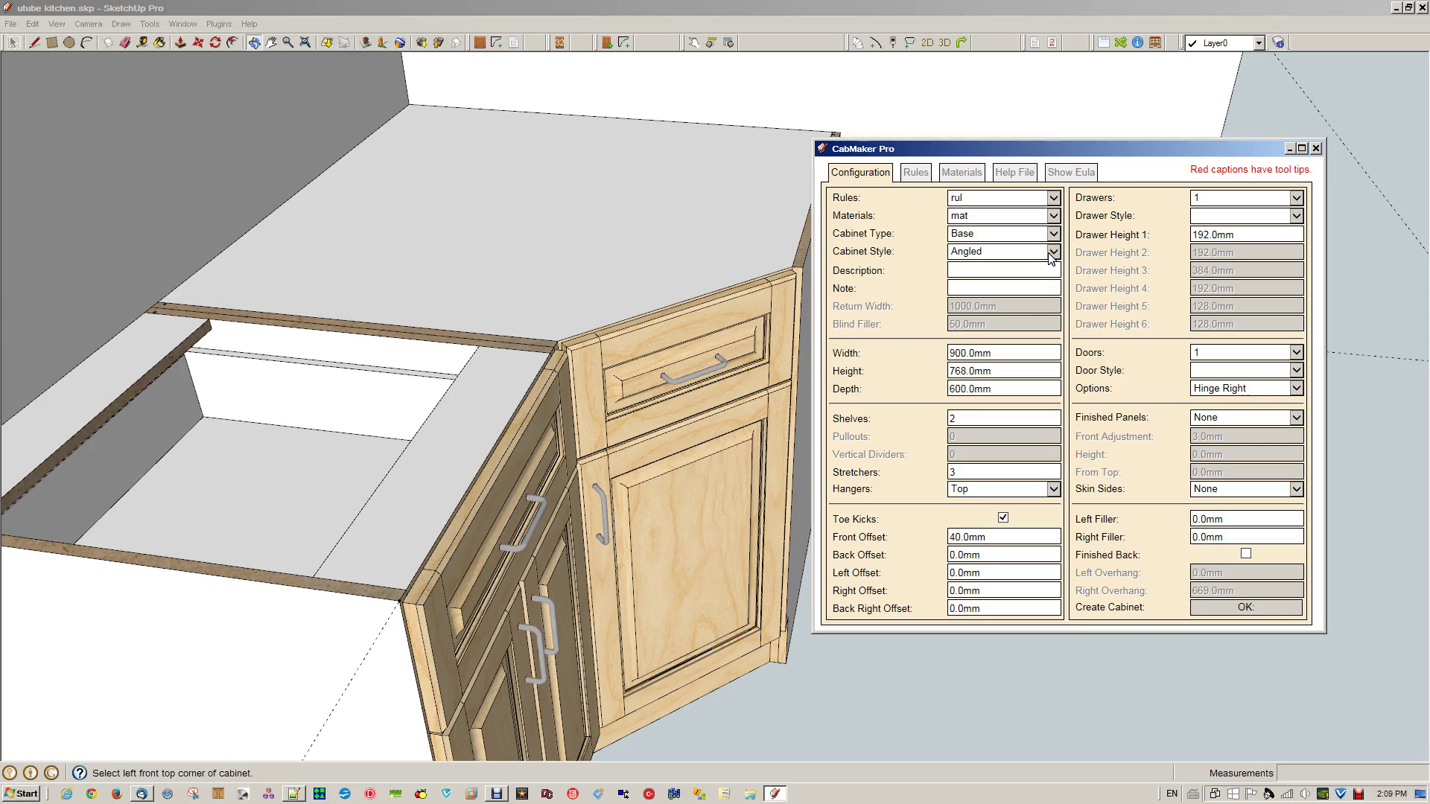
{"action": "left_click", "coordinate": [1051, 254]}
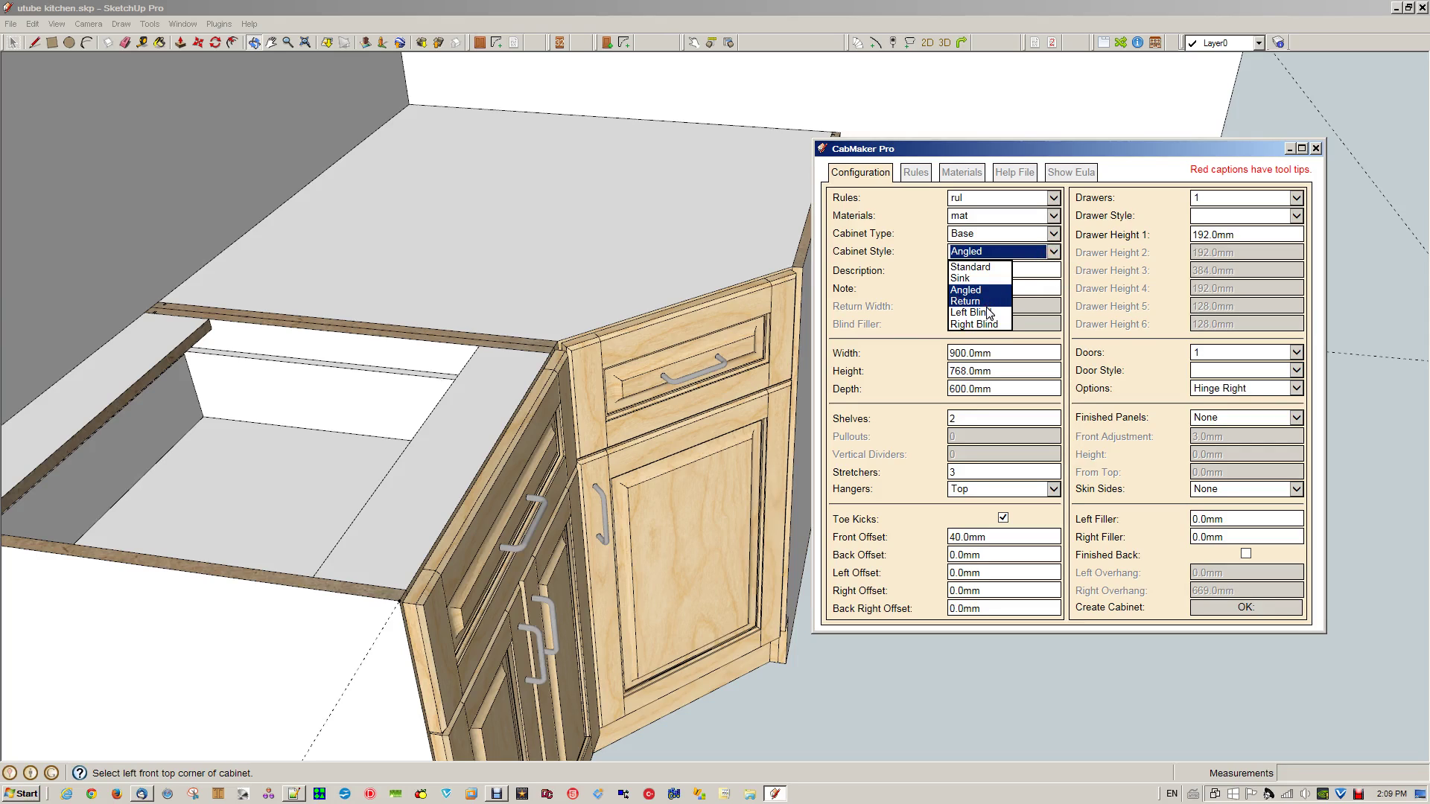
{"action": "left_click", "coordinate": [972, 266]}
{"action": "double_click", "coordinate": [968, 353]}
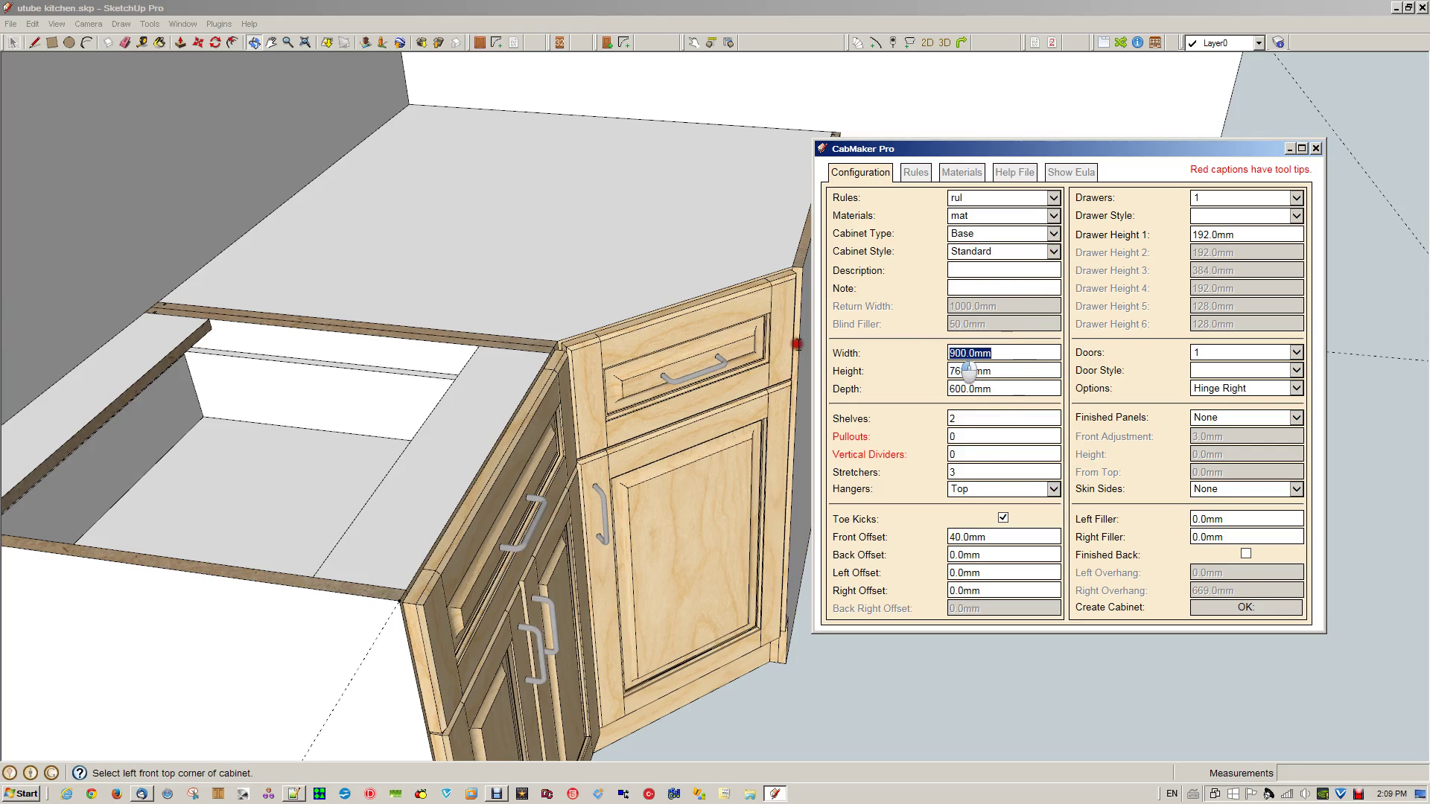
{"action": "type", "text": "600"}
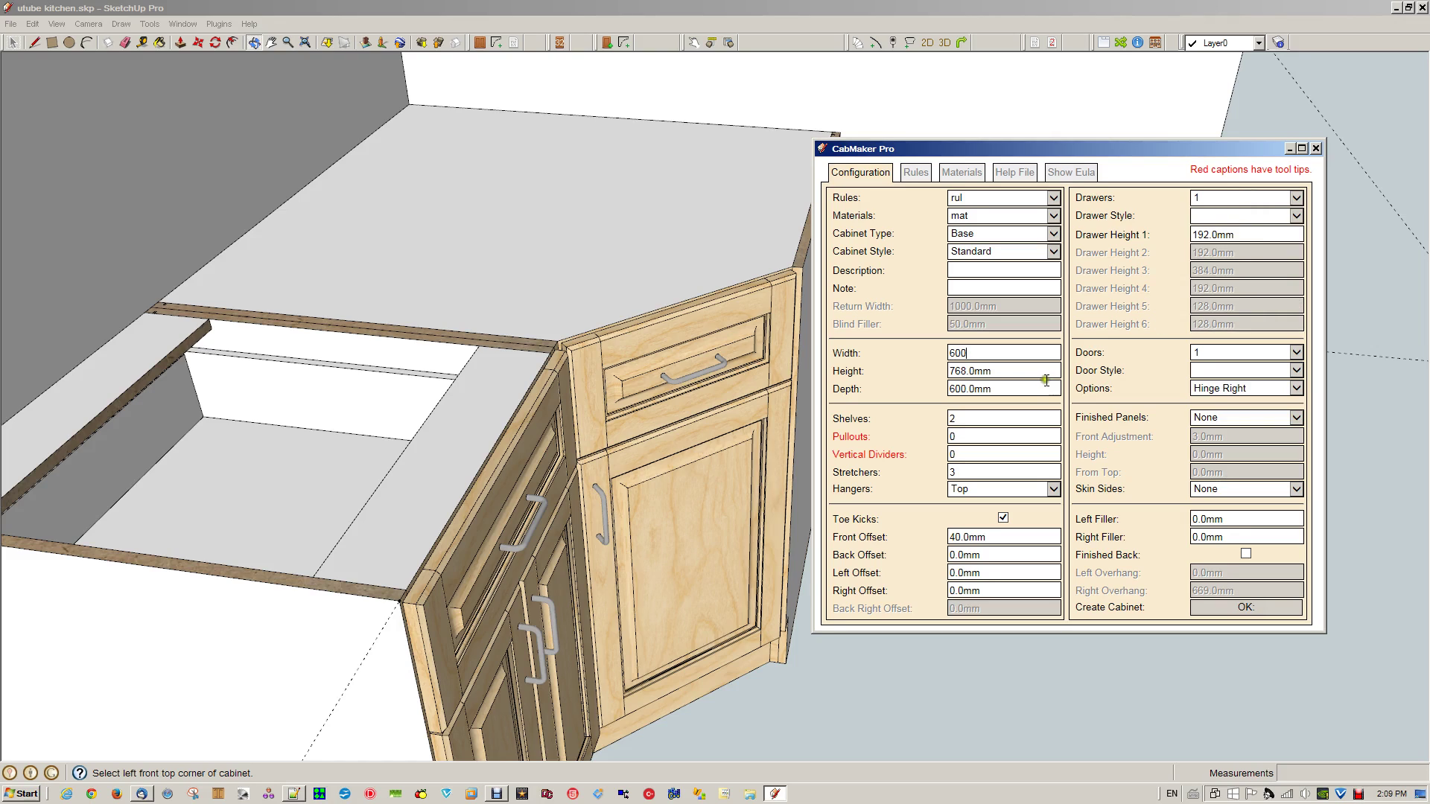
- Set the 600 mm cabinet's door option to Pull Out, with 1 shelf and 1 pullout
{"action": "left_click", "coordinate": [1231, 389]}
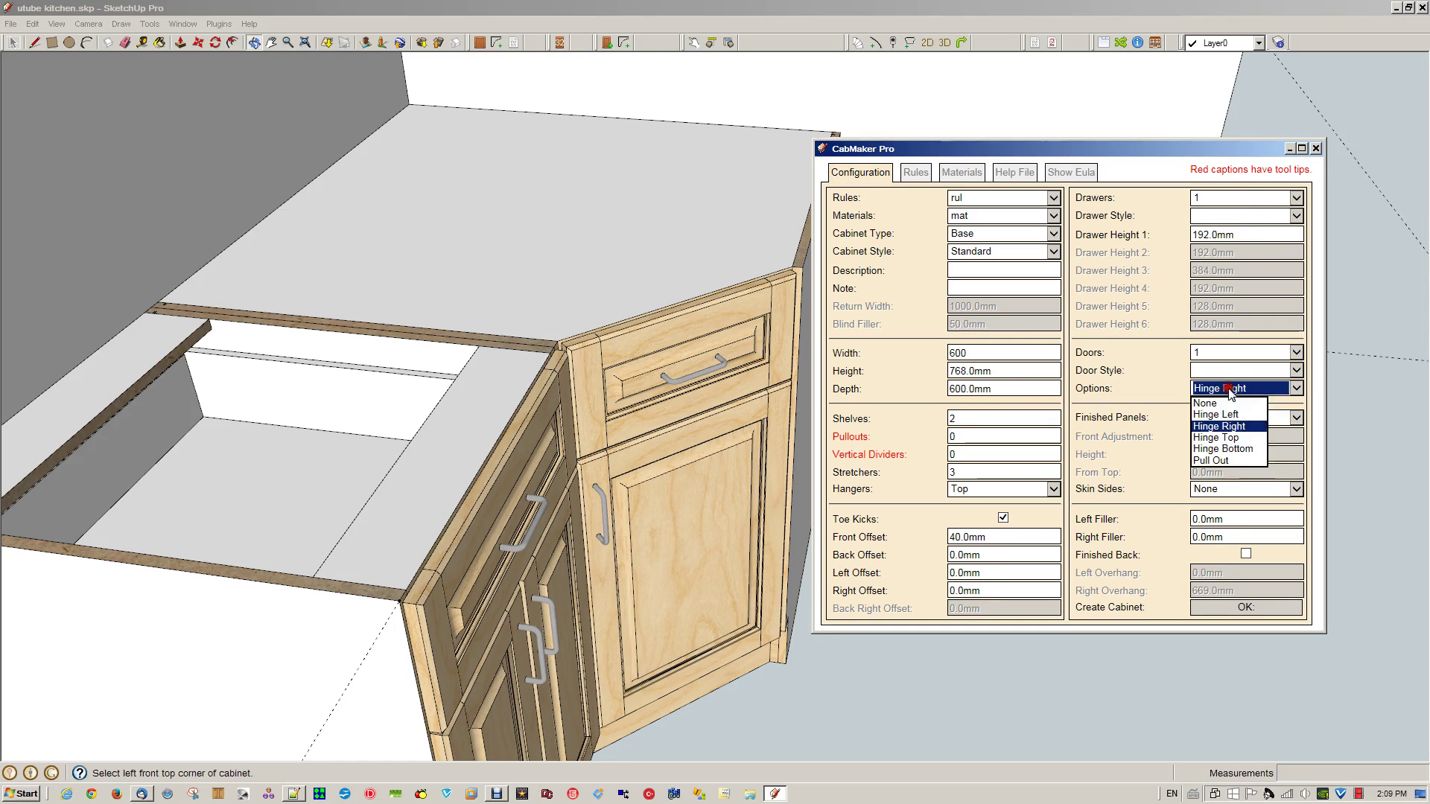
{"action": "left_click", "coordinate": [1219, 461]}
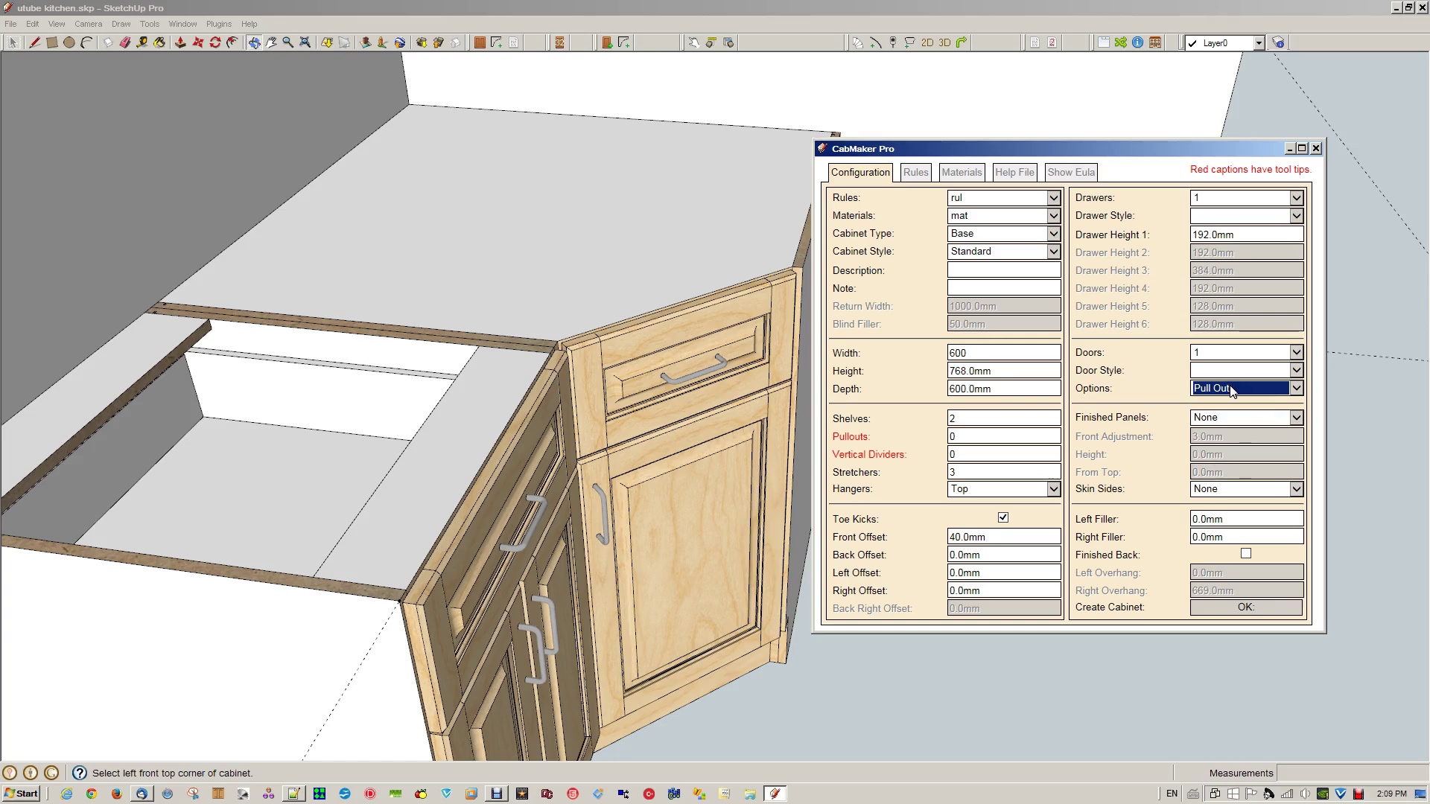
{"action": "double_click", "coordinate": [959, 416]}
{"action": "type", "text": "1"}
{"action": "double_click", "coordinate": [956, 436]}
{"action": "type", "text": "1"}
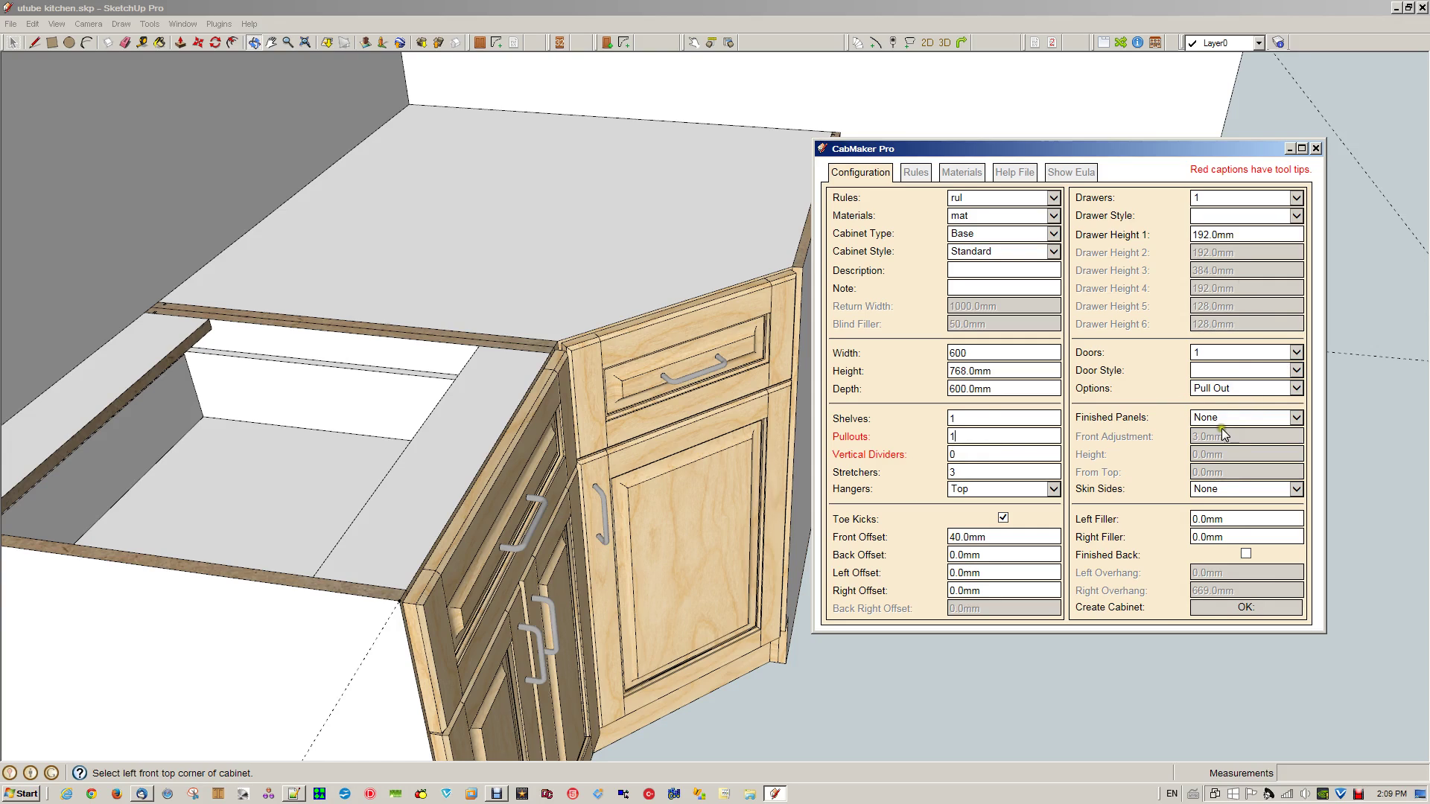
- Create the 600 mm pull-out cabinet and place it against the free side of the angled cabinet along the adjoining wall
{"action": "left_click", "coordinate": [1239, 608]}
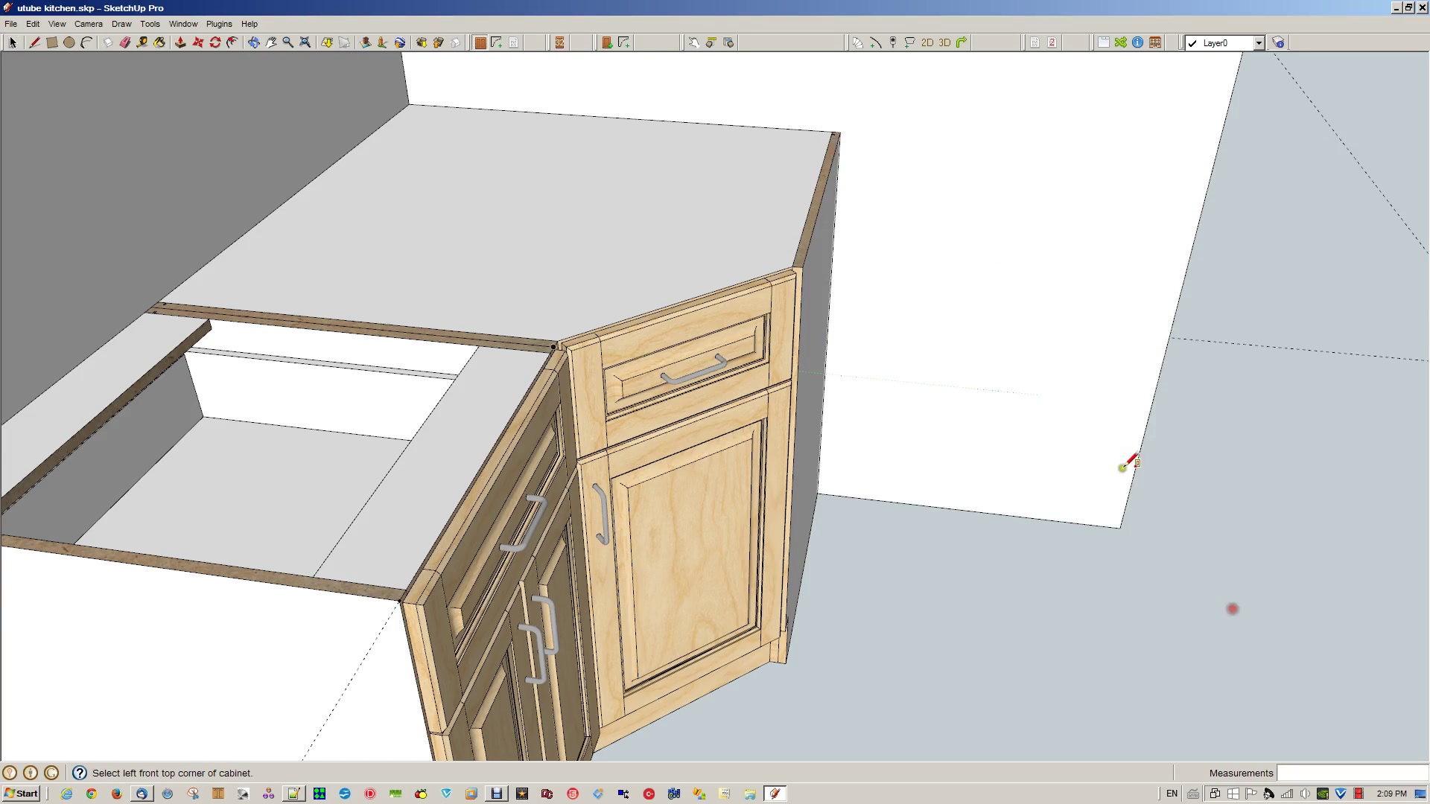
{"action": "left_click", "coordinate": [805, 265]}
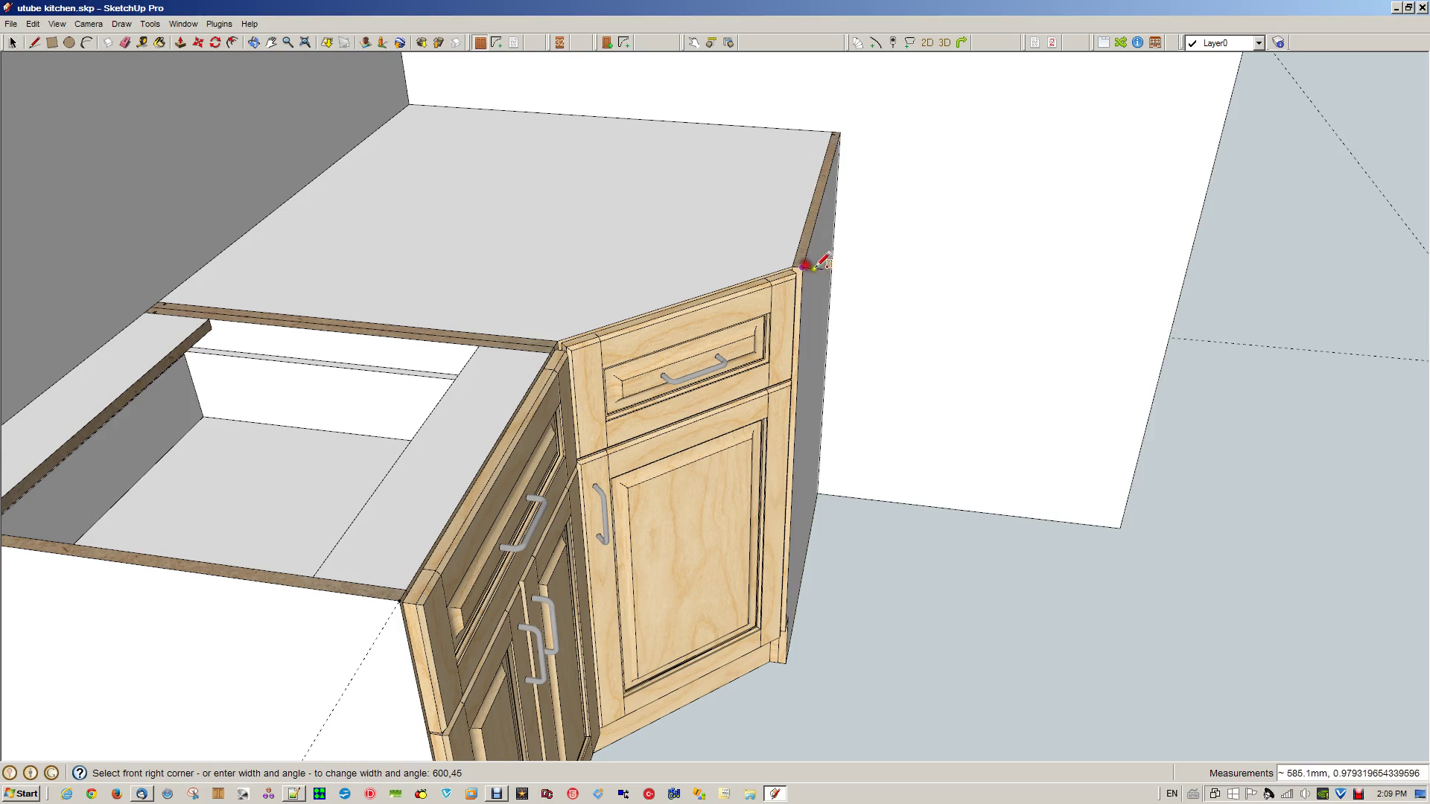
{"action": "left_click", "coordinate": [961, 280]}
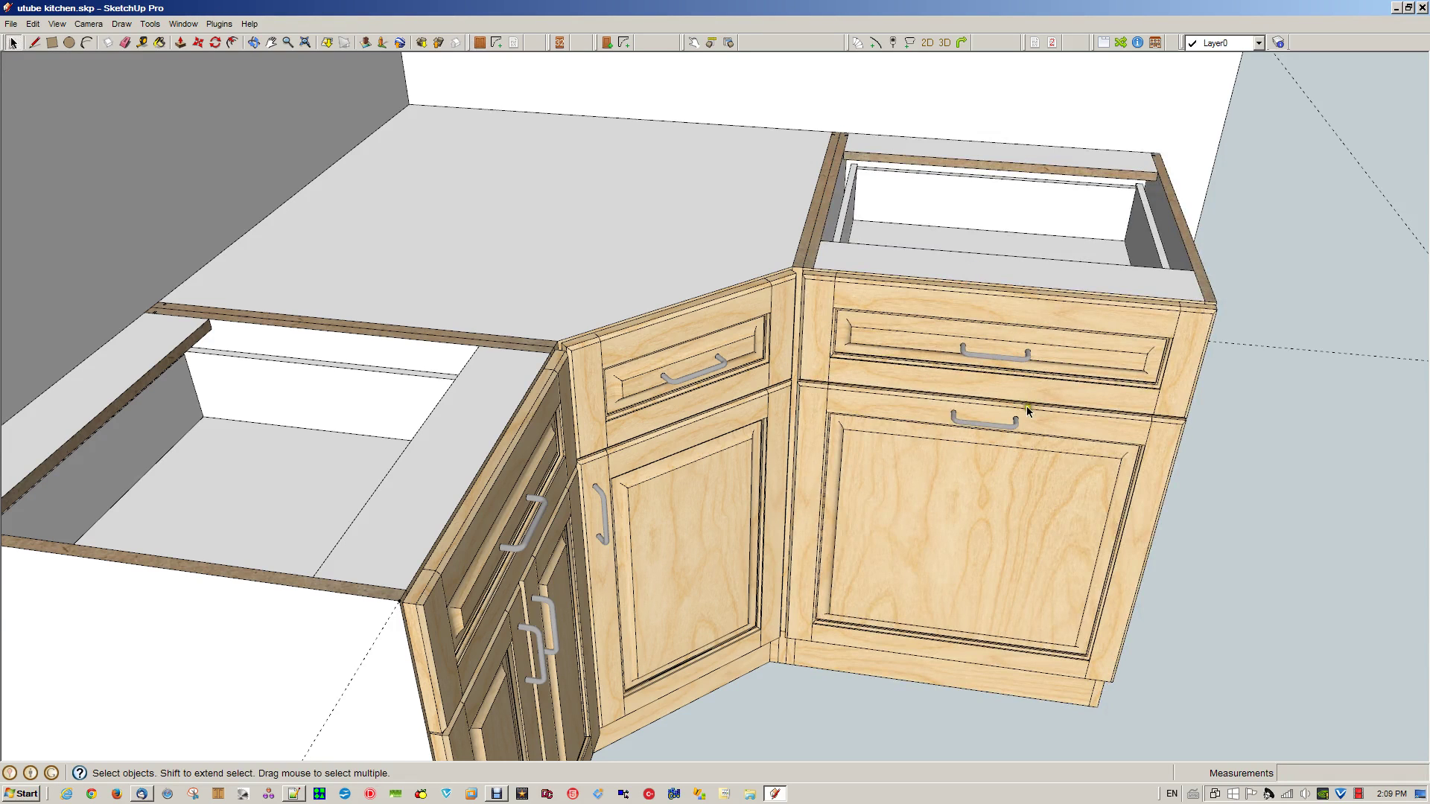
{"action": "middle_click_drag", "start_coordinate": [1072, 518], "coordinate": [856, 338]}
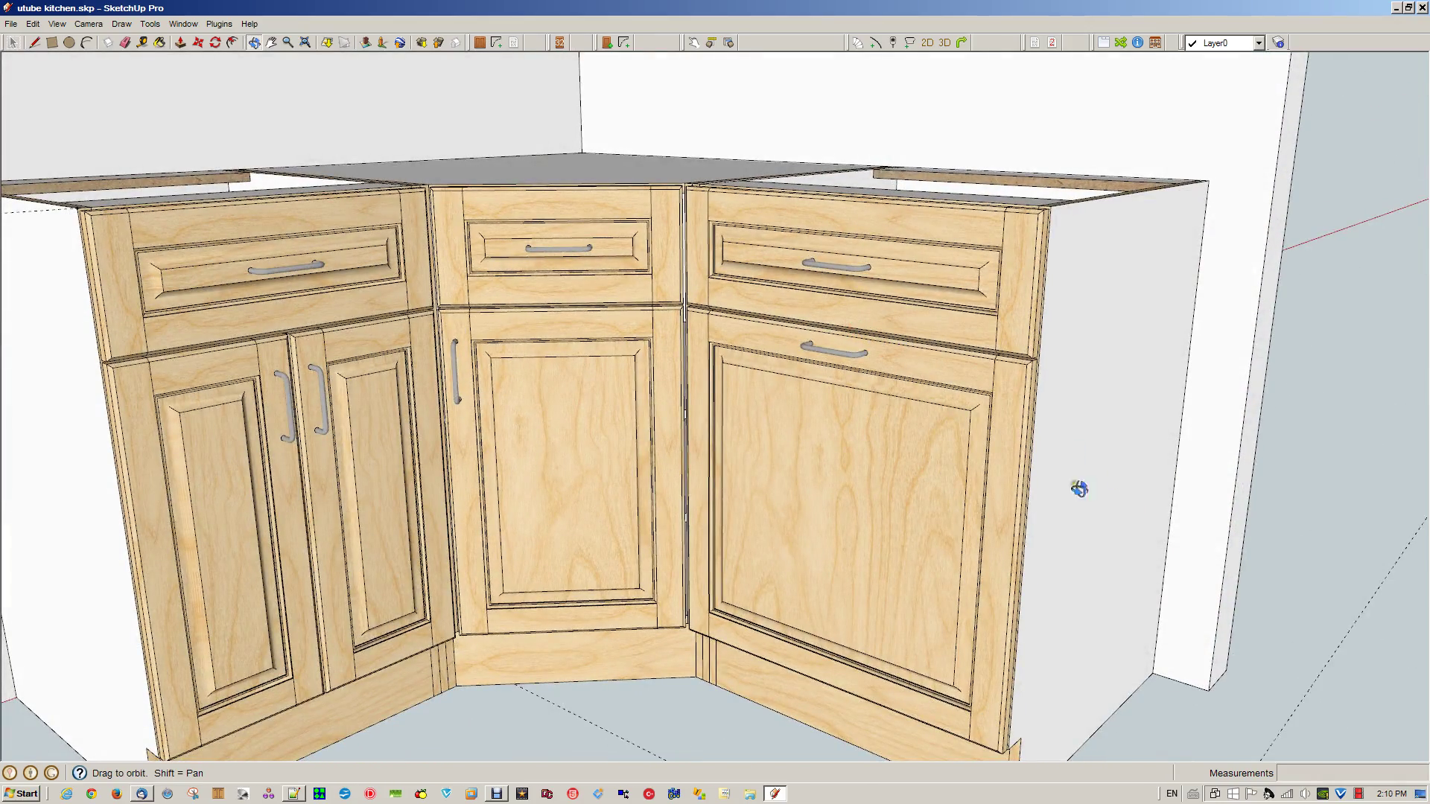
{"action": "middle_click_drag", "start_coordinate": [1078, 504], "coordinate": [954, 631]}
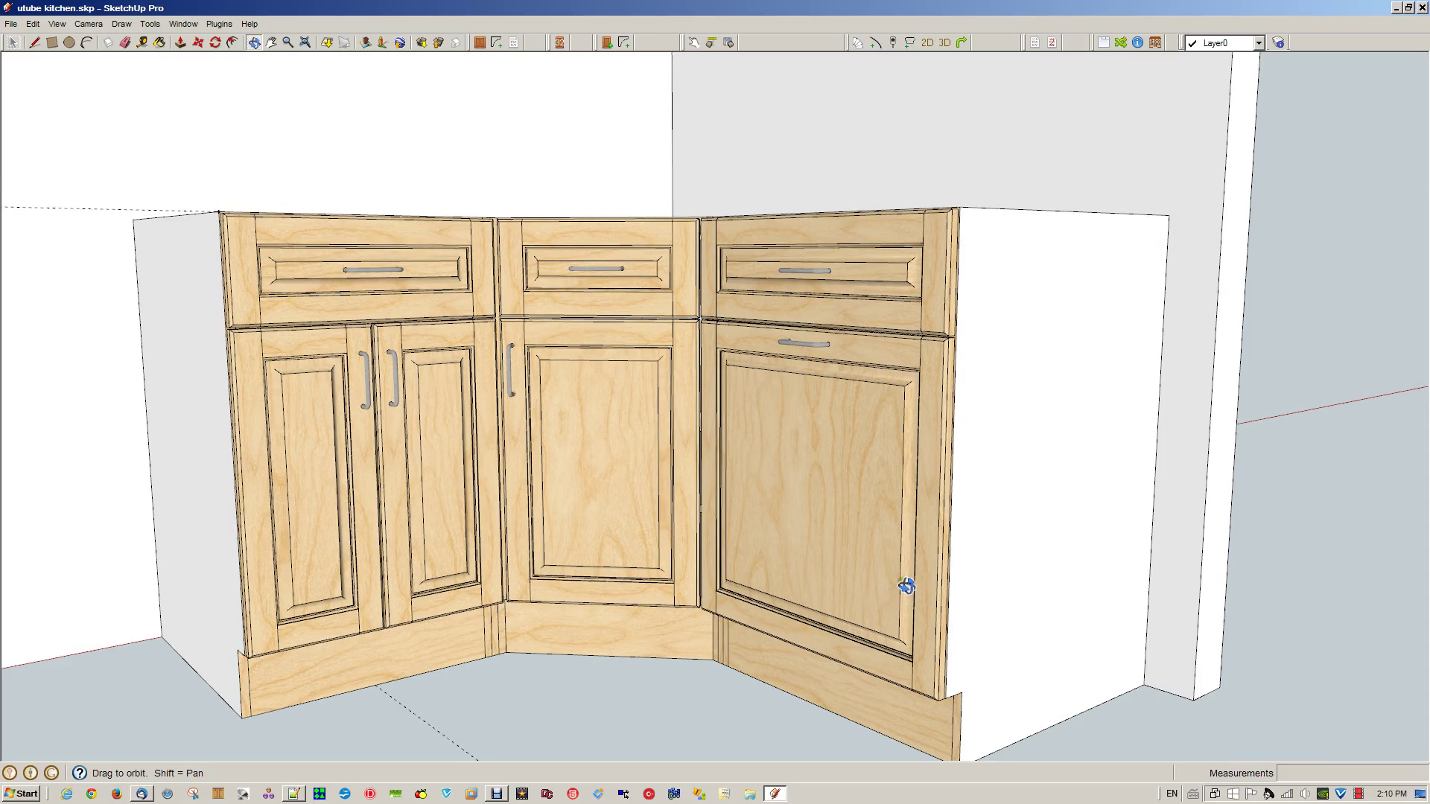
- Check the 600 mm pull-out cabinet by opening and closing its pull-out door and its drawer
{"action": "left_click", "coordinate": [887, 549]}
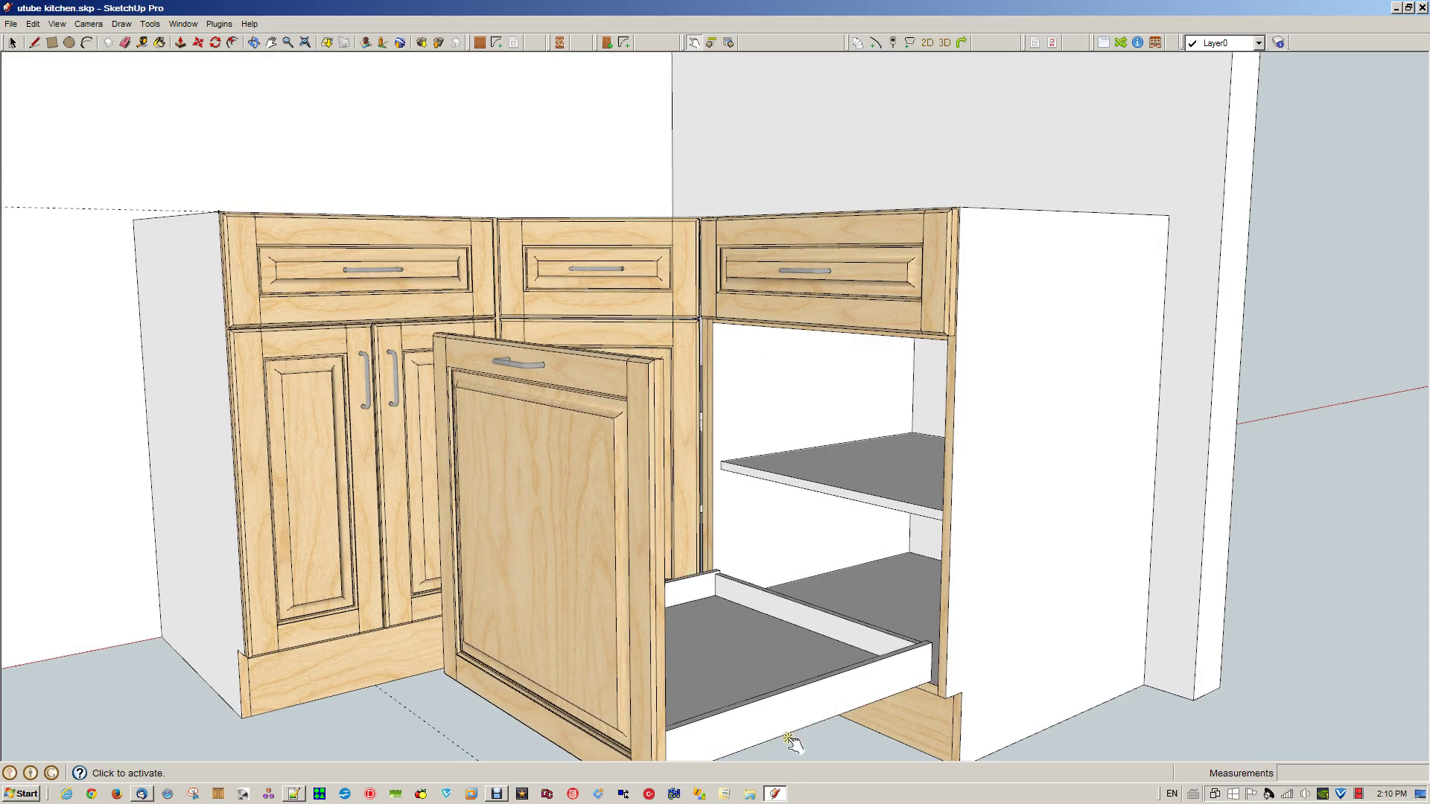
{"action": "left_click", "coordinate": [834, 717]}
{"action": "left_click", "coordinate": [868, 328]}
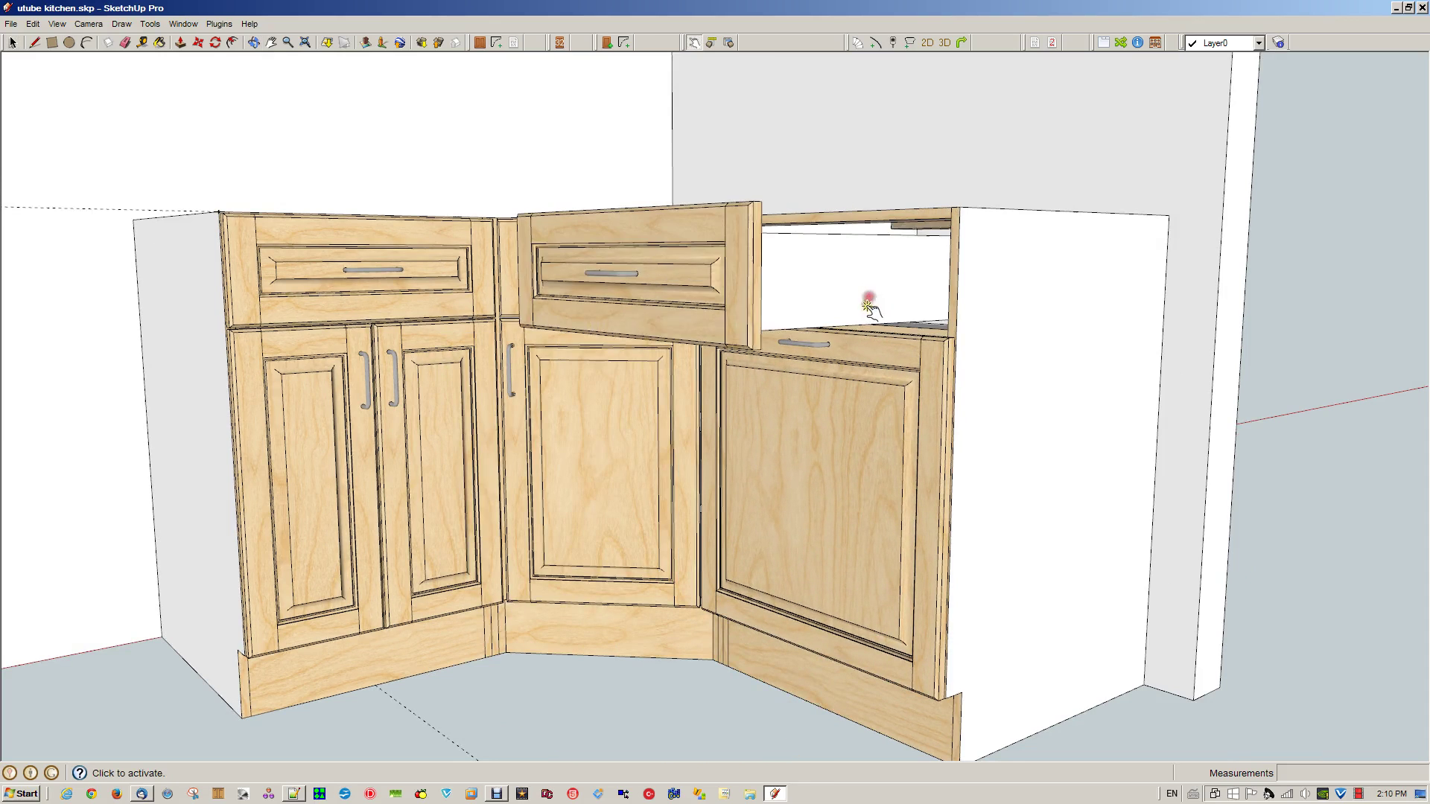
{"action": "left_click", "coordinate": [704, 309]}
{"action": "left_click", "coordinate": [860, 531]}
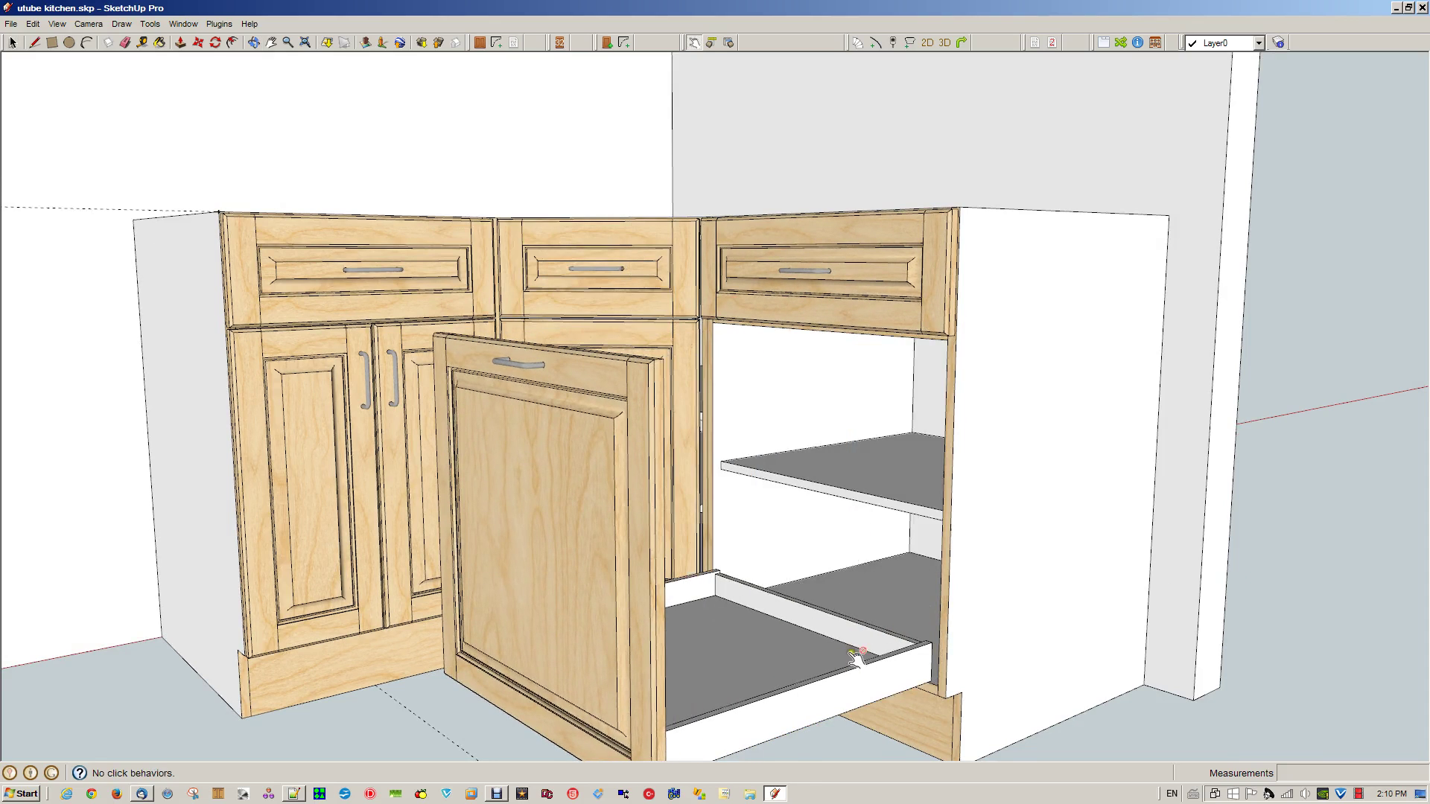
{"action": "left_click", "coordinate": [800, 696]}
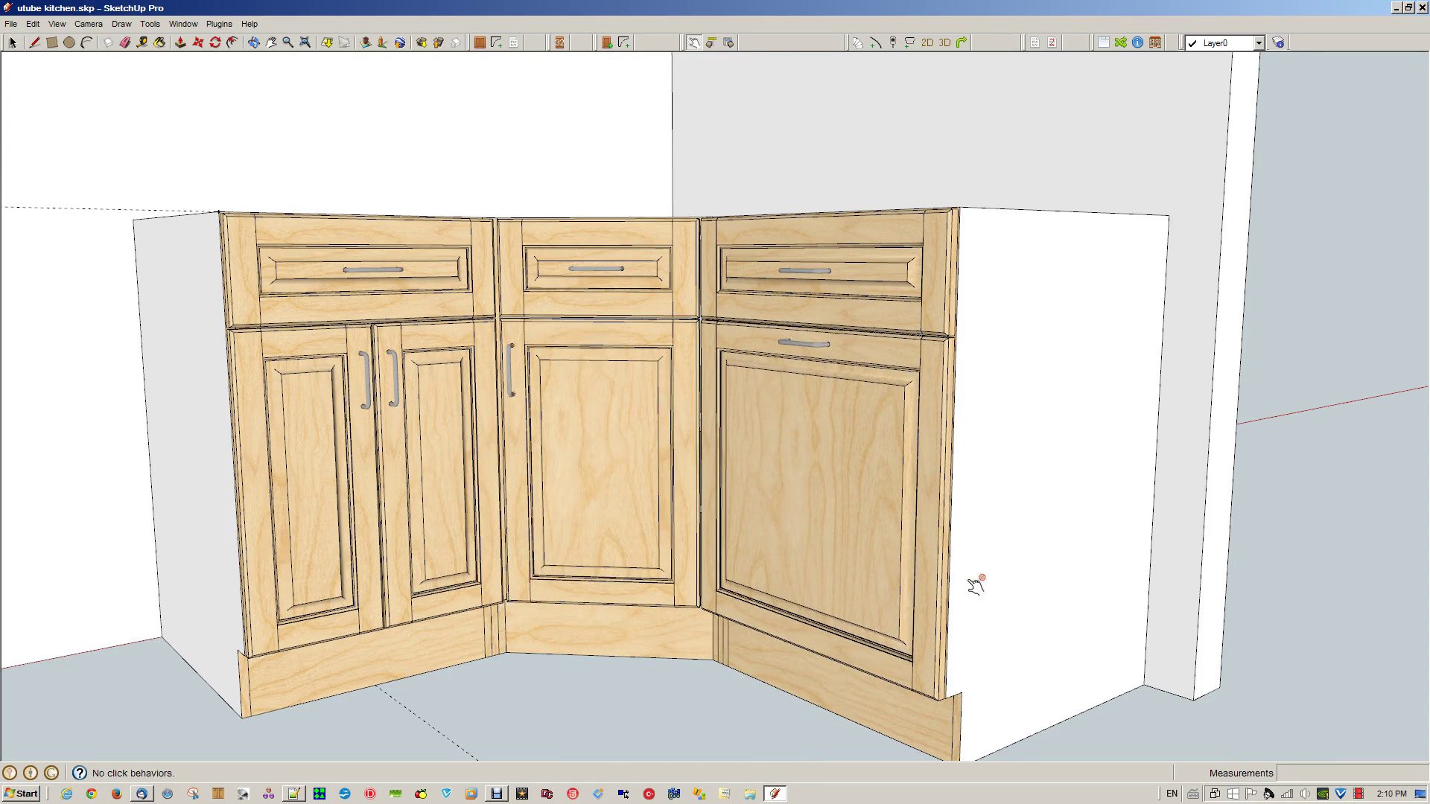
- Edit the 600 mm pull-out cabinet to skin its right side and regenerate it
{"action": "key", "text": "space"}
{"action": "left_click", "coordinate": [996, 577]}
{"action": "right_click", "coordinate": [995, 577]}
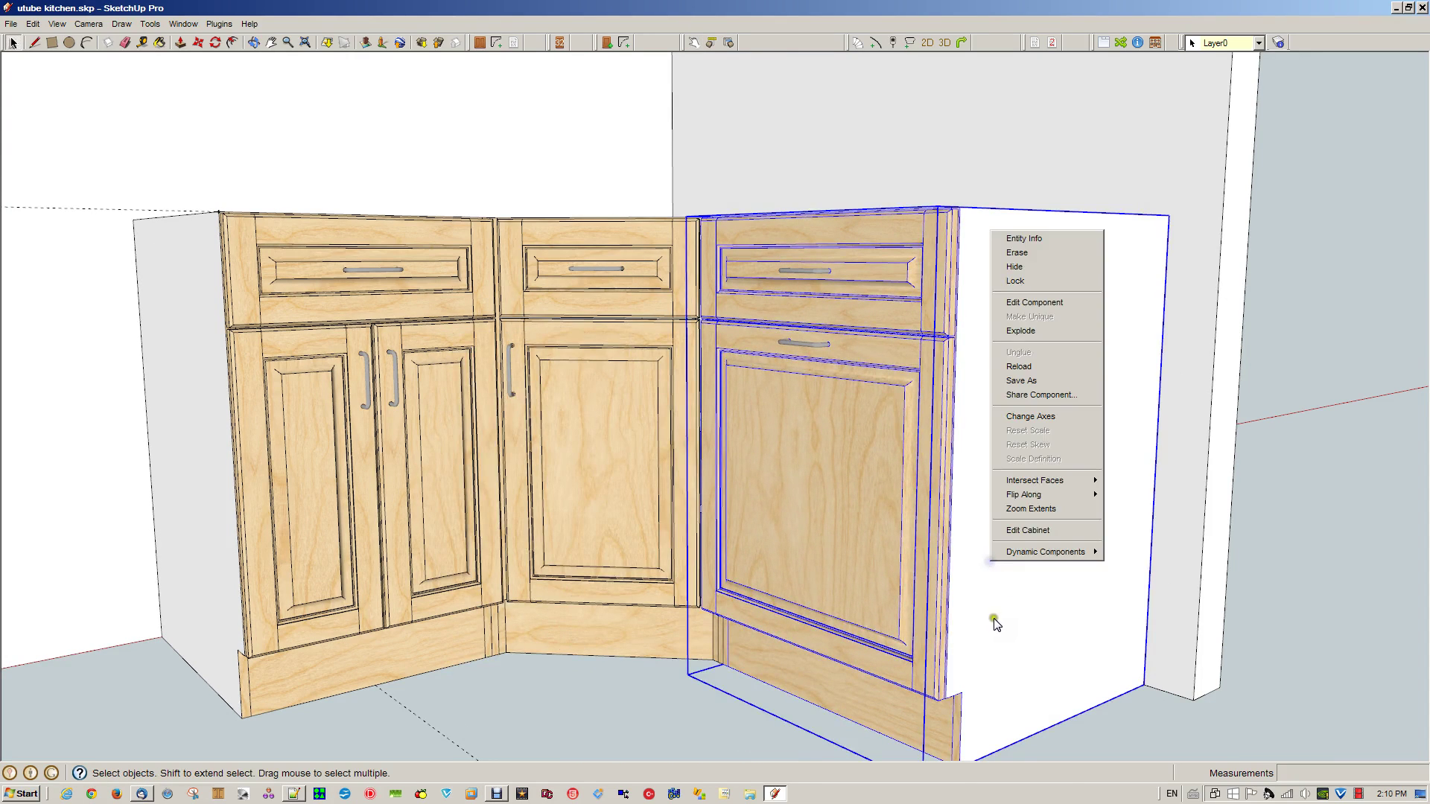
{"action": "left_click", "coordinate": [1023, 529]}
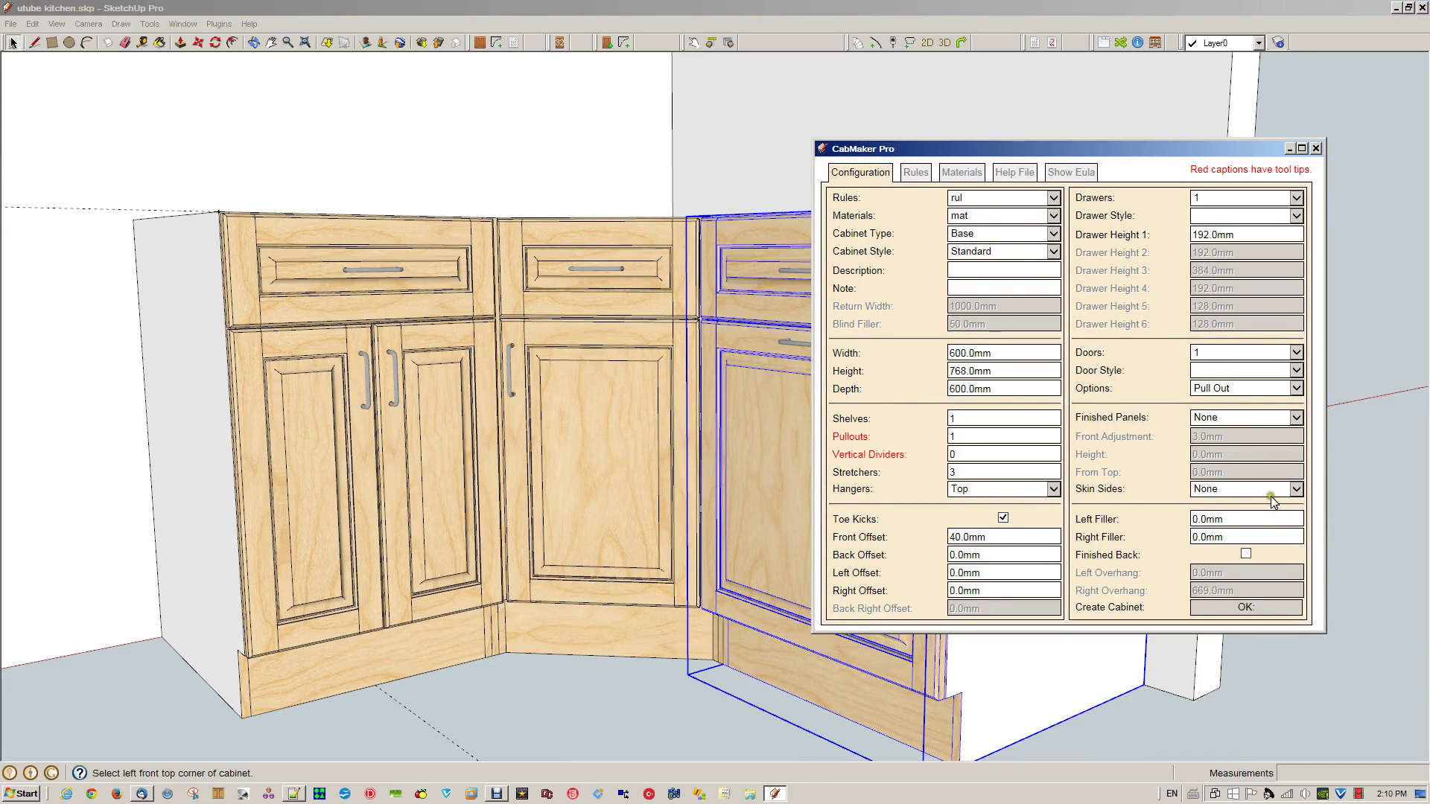
{"action": "left_click", "coordinate": [1285, 492]}
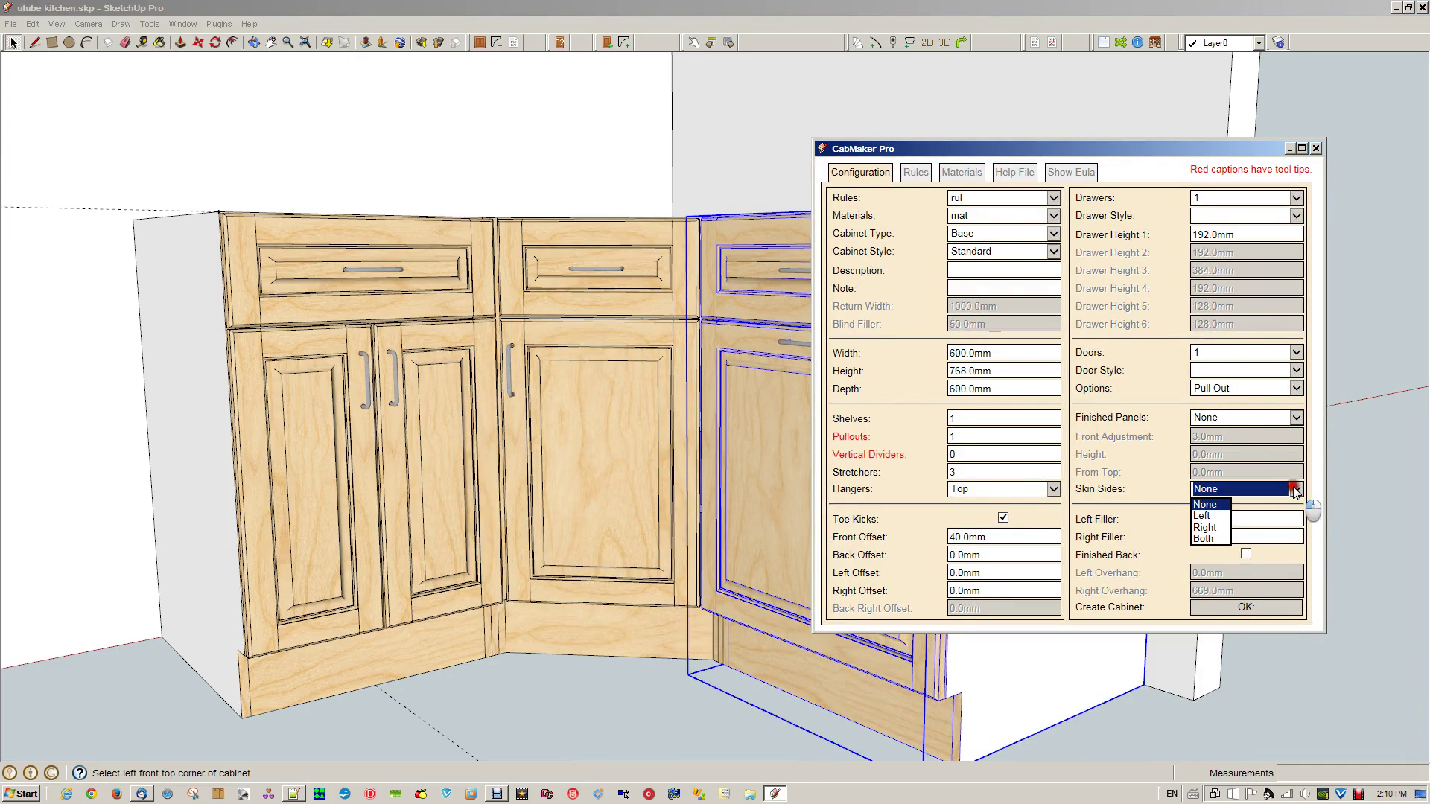
{"action": "left_click", "coordinate": [1213, 527]}
{"action": "left_click", "coordinate": [1241, 609]}
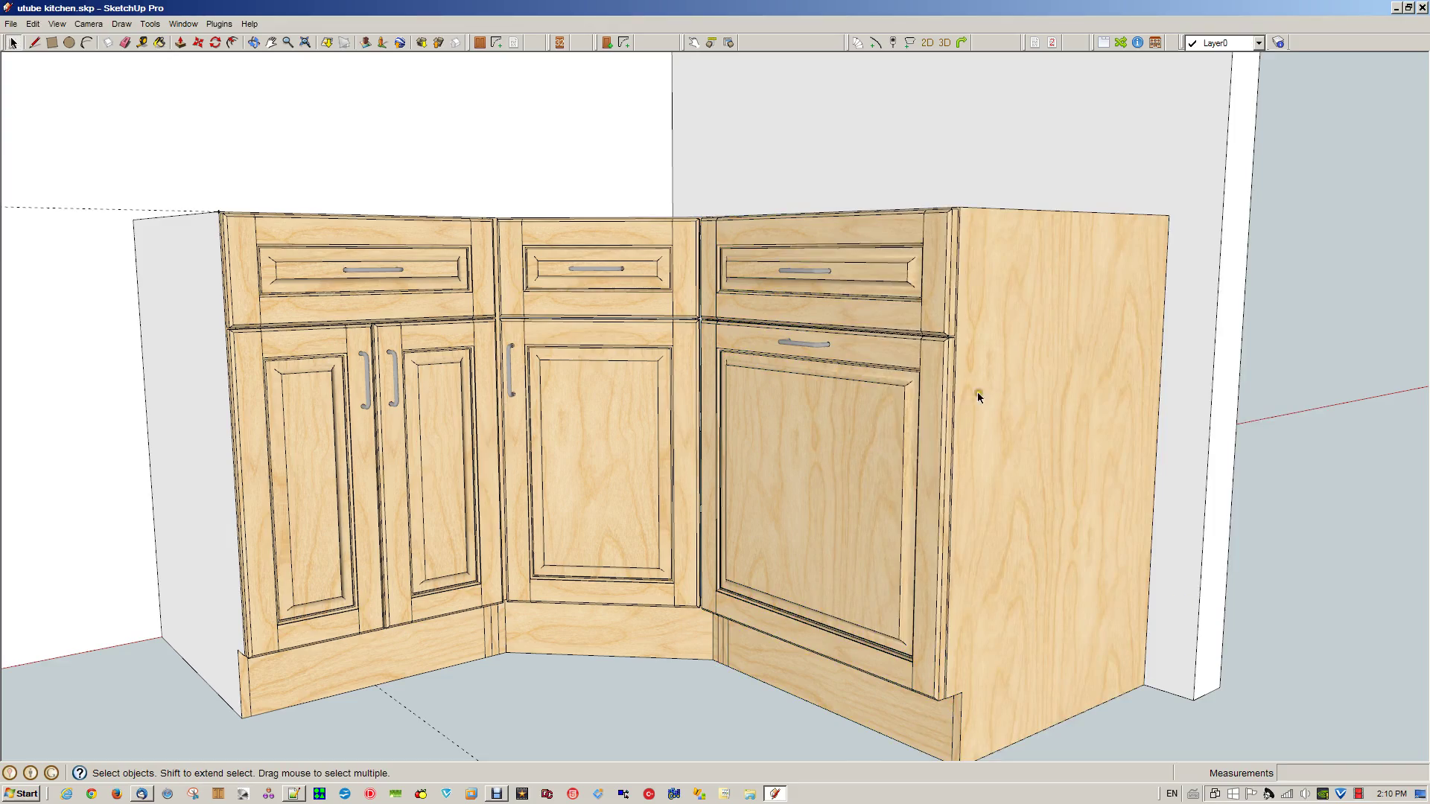
- Set up a new cabinet of the Upper type in the Standard style for the return end of the kitchen
{"action": "scroll", "coordinate": [1025, 526], "scroll_direction": "down", "scroll_amount": 8}
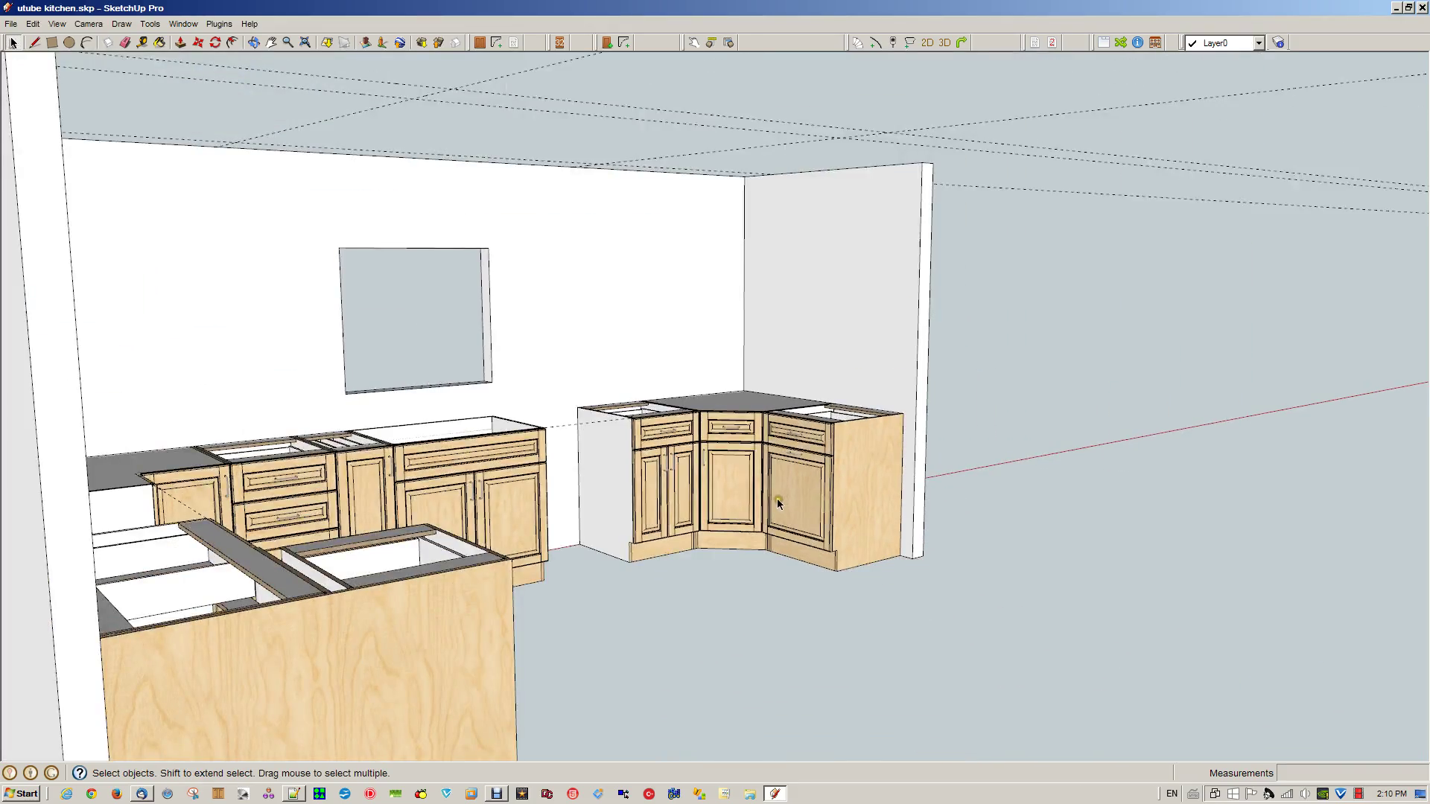
{"action": "middle_click_drag", "start_coordinate": [653, 536], "coordinate": [677, 423]}
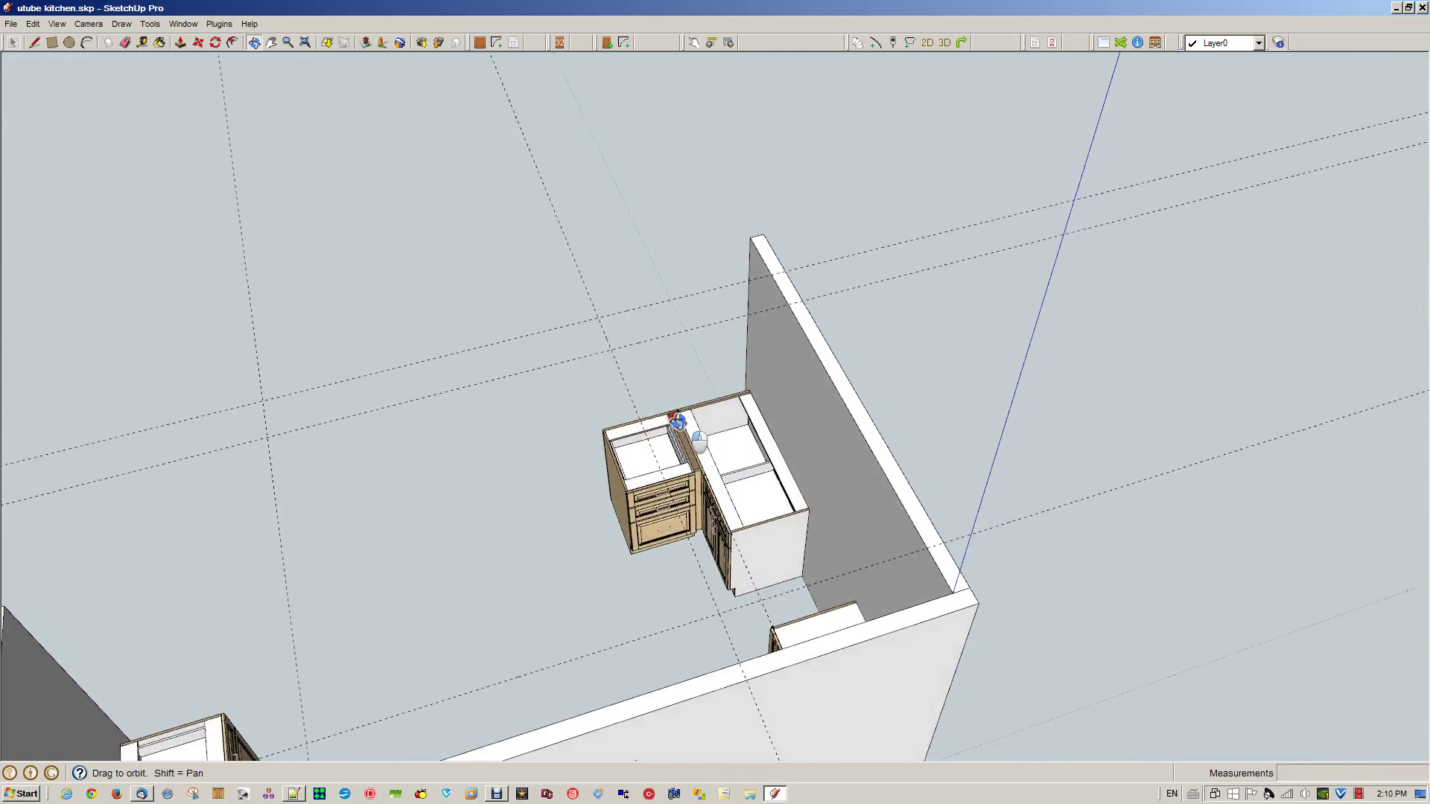
{"action": "scroll", "coordinate": [623, 329], "scroll_direction": "up", "scroll_amount": 8}
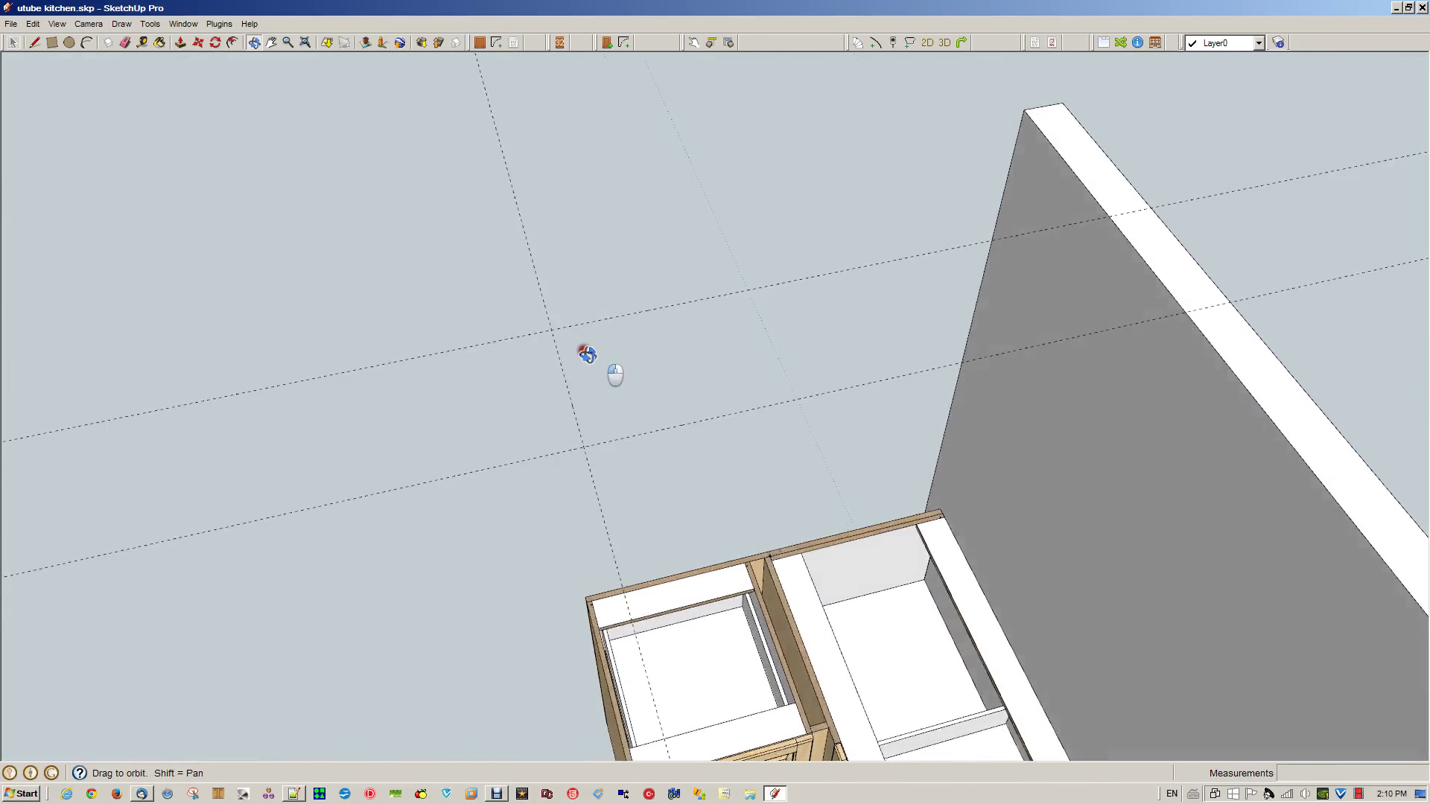
{"action": "middle_click_drag", "start_coordinate": [588, 354], "coordinate": [552, 342]}
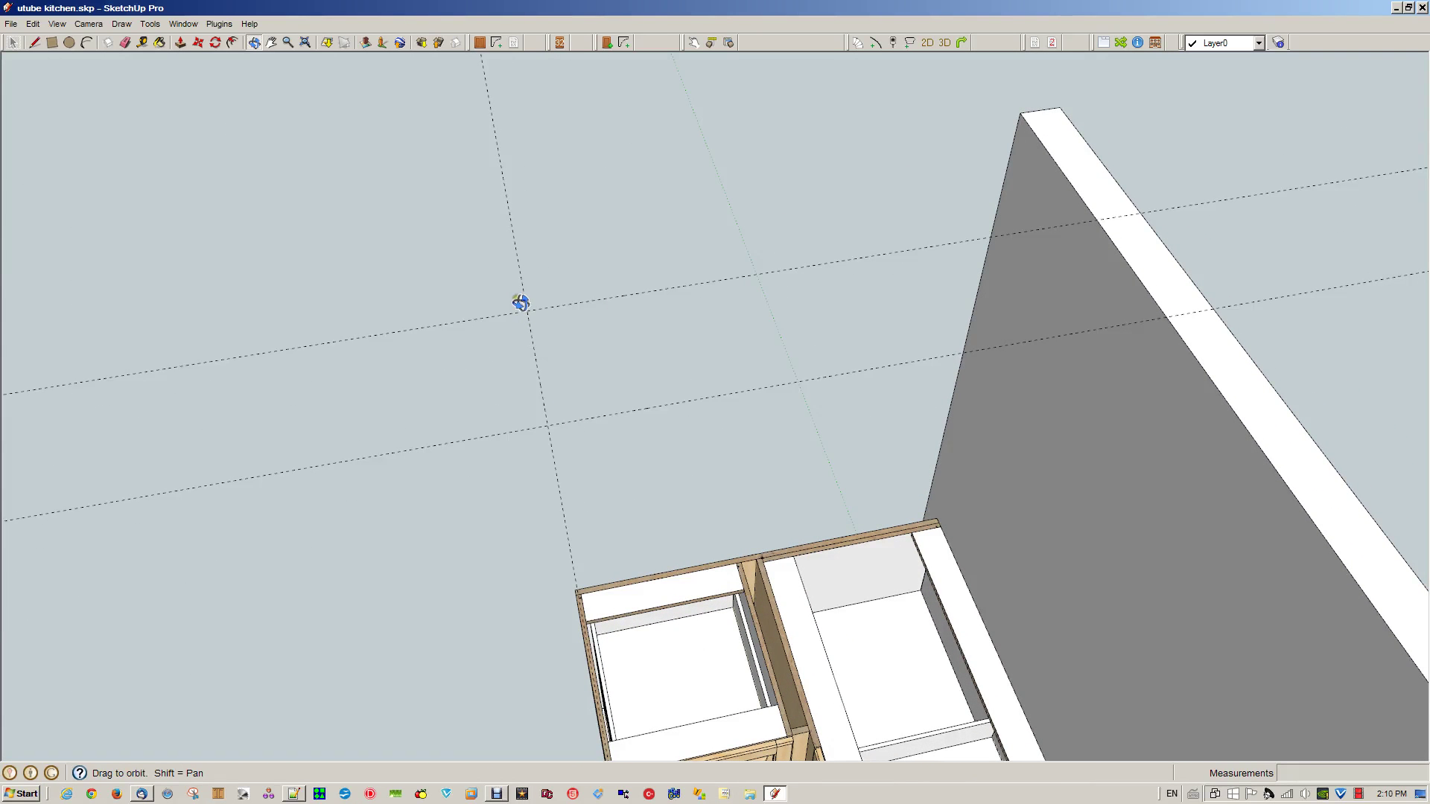
{"action": "left_click", "coordinate": [476, 42]}
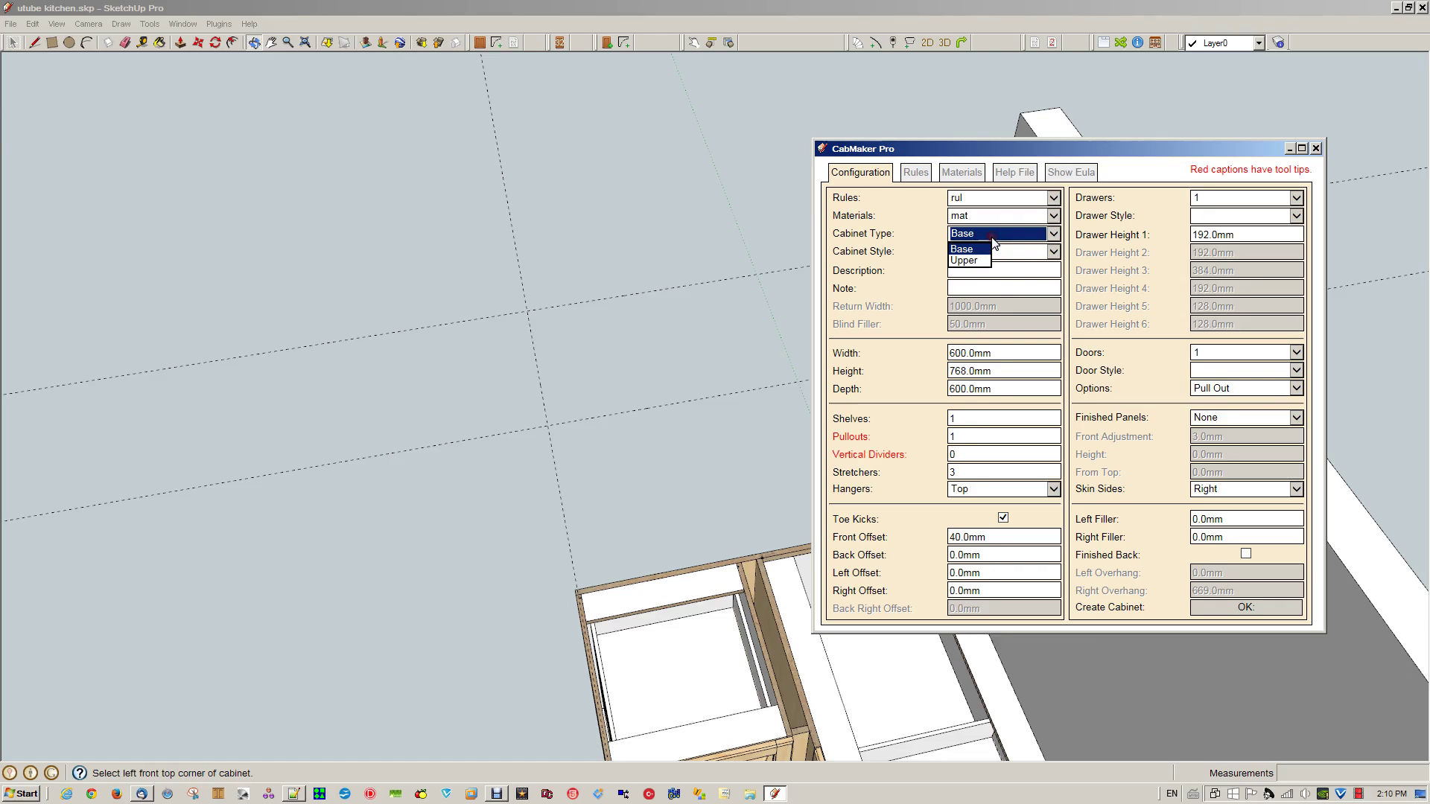
{"action": "left_click", "coordinate": [968, 260]}
{"action": "left_click", "coordinate": [984, 253]}
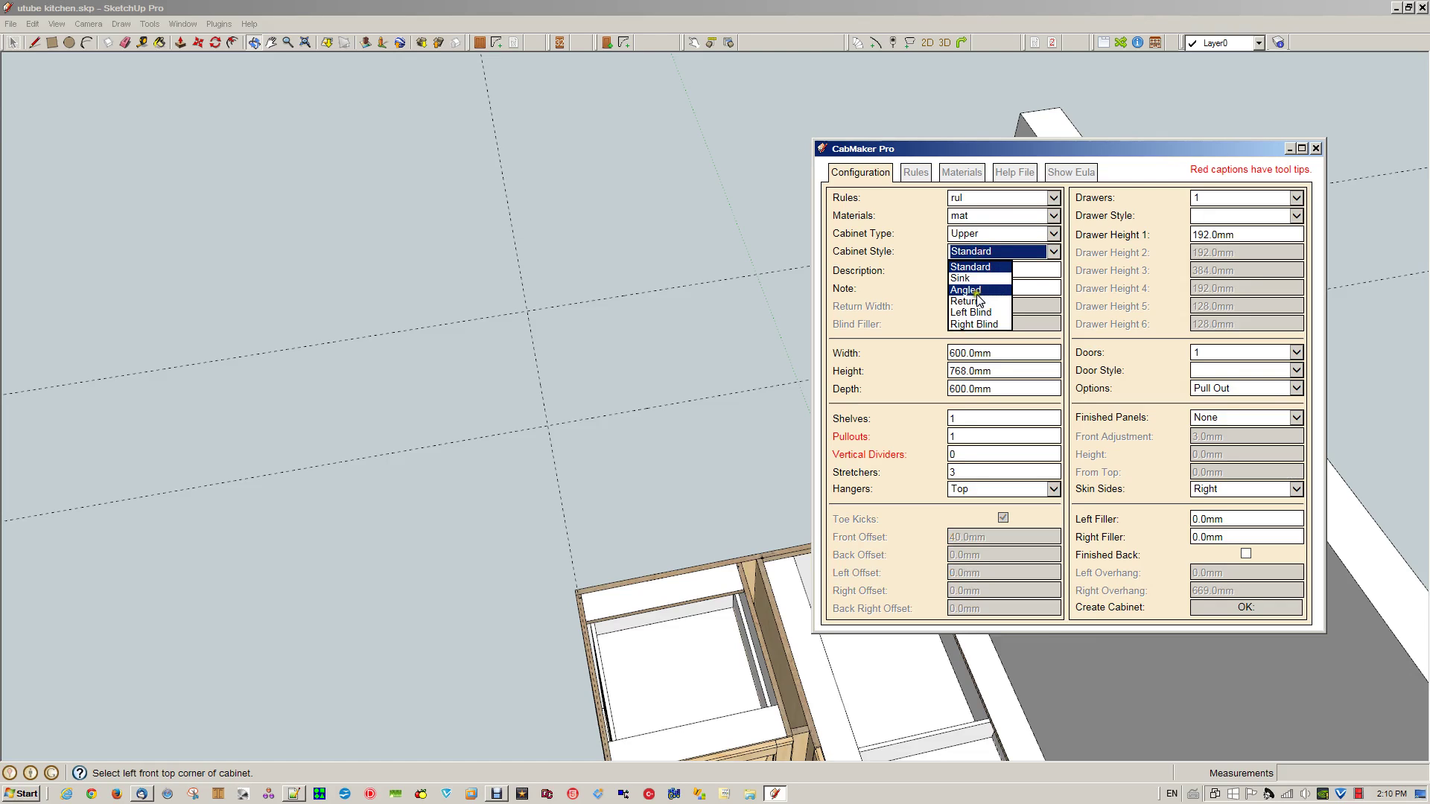
{"action": "left_click", "coordinate": [978, 270]}
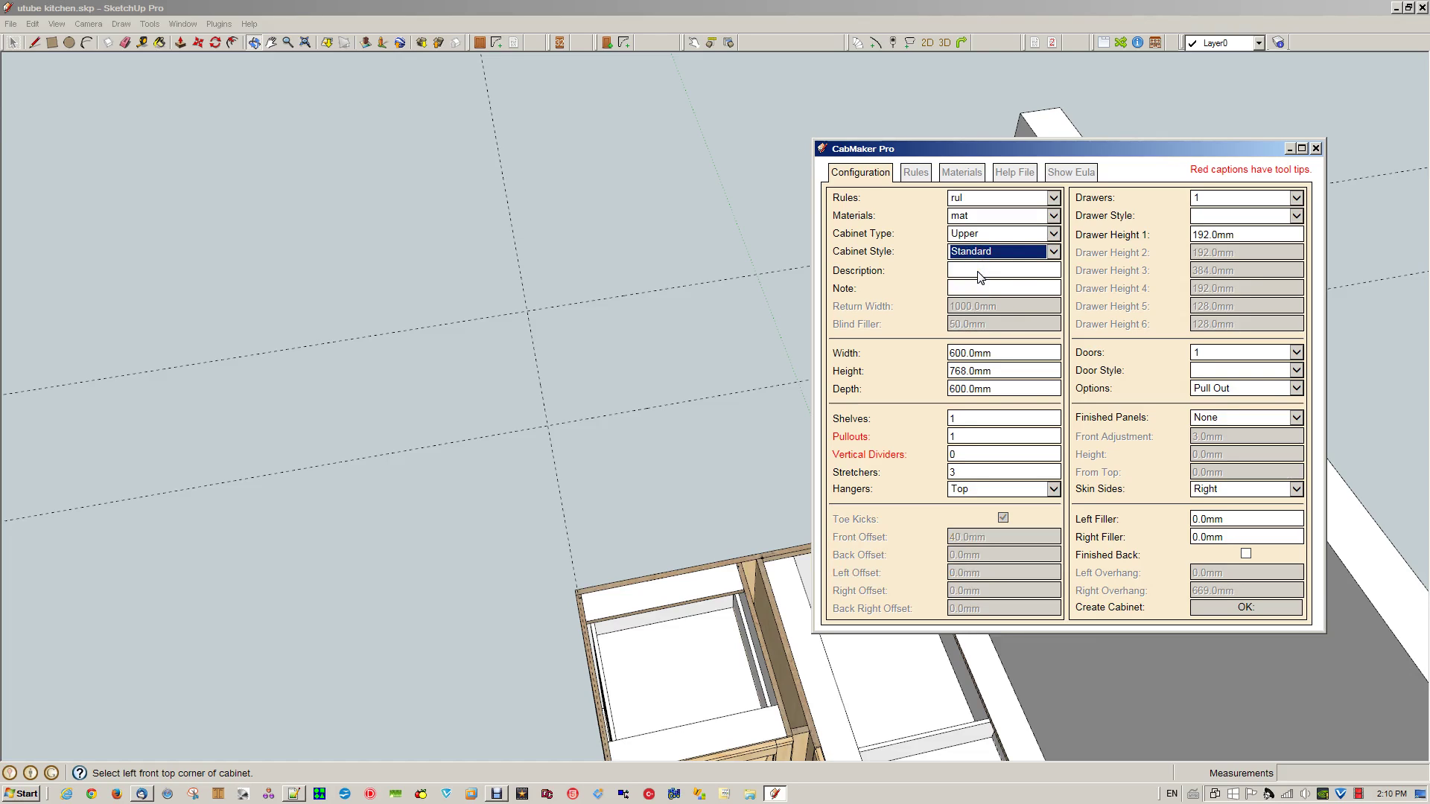
- Set the upper cabinet's depth to 300 mm, with 2 shelves and 0 pullouts
{"action": "left_click", "coordinate": [1001, 357]}
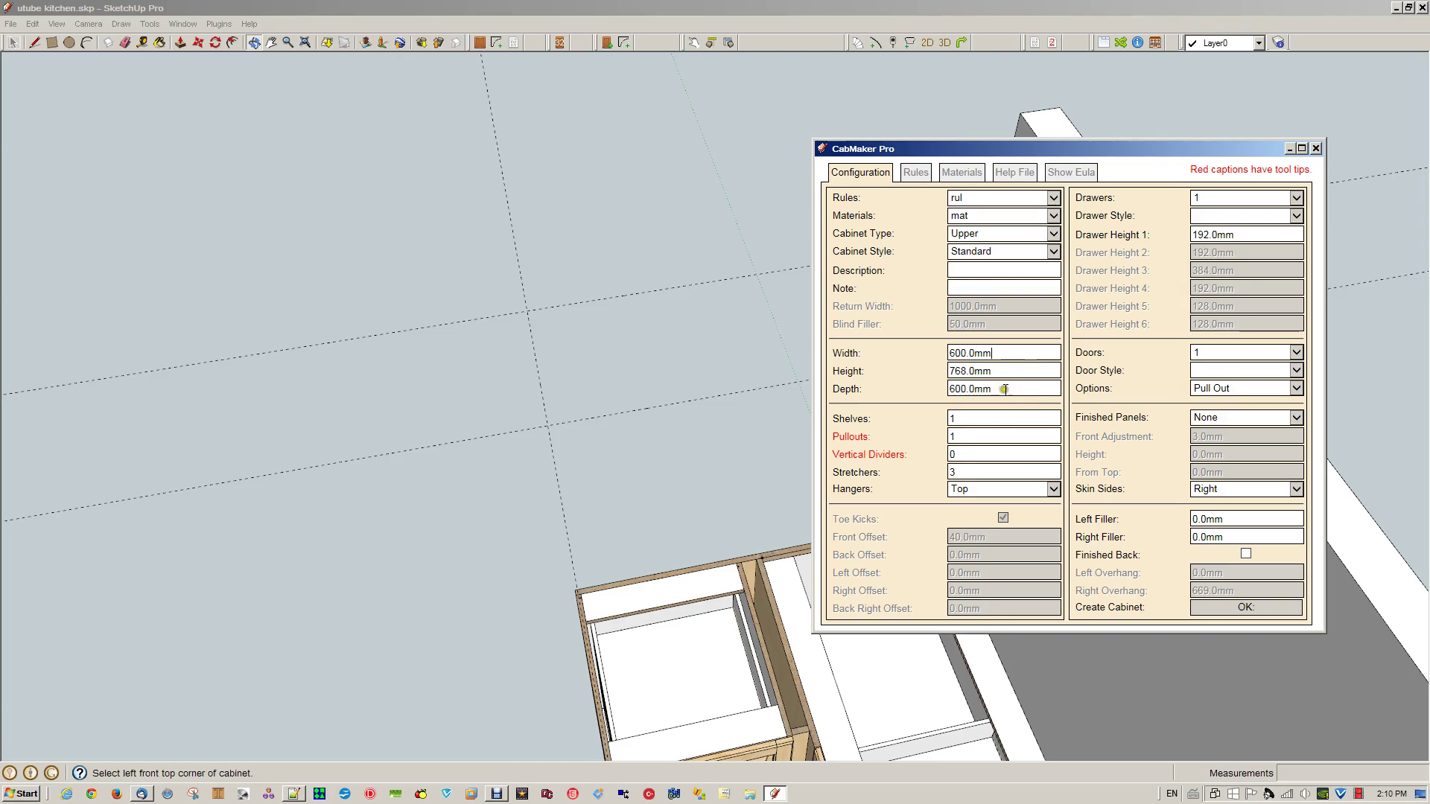
{"action": "double_click", "coordinate": [1004, 389]}
{"action": "type", "text": "300"}
{"action": "left_click", "coordinate": [965, 421]}
{"action": "double_click", "coordinate": [965, 422]}
{"action": "type", "text": "2"}
{"action": "left_click", "coordinate": [963, 440]}
{"action": "double_click", "coordinate": [963, 438]}
{"action": "type", "text": "0"}
- Give the upper cabinet 2 doors and 0 drawers
{"action": "left_click", "coordinate": [1284, 356]}
{"action": "left_click", "coordinate": [1199, 391]}
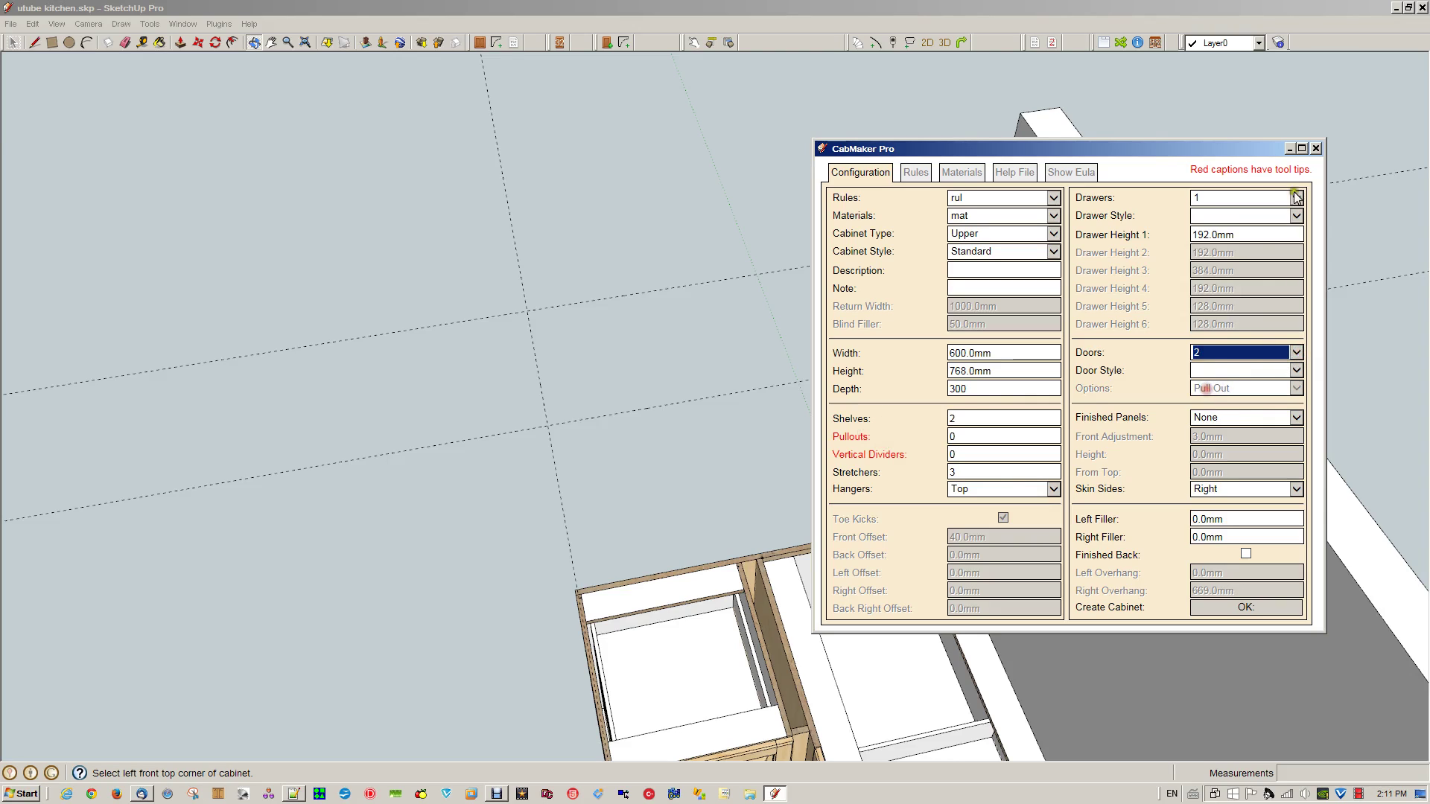
{"action": "left_click", "coordinate": [1297, 198]}
{"action": "left_click", "coordinate": [1197, 214]}
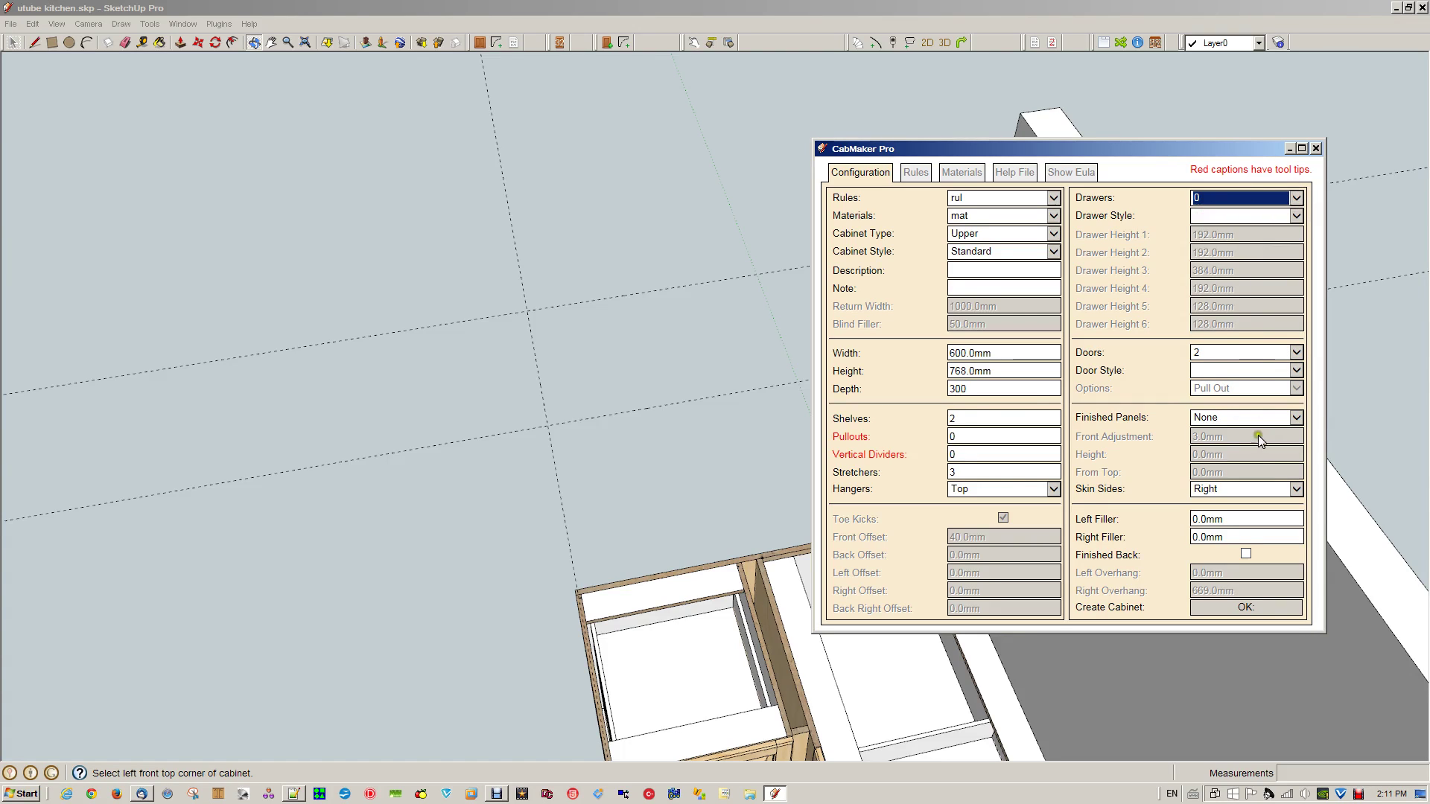
- Skin the upper cabinet's left side and enable a finished back with a 600 mm right overhang
{"action": "left_click", "coordinate": [1291, 490]}
{"action": "left_click", "coordinate": [1202, 515]}
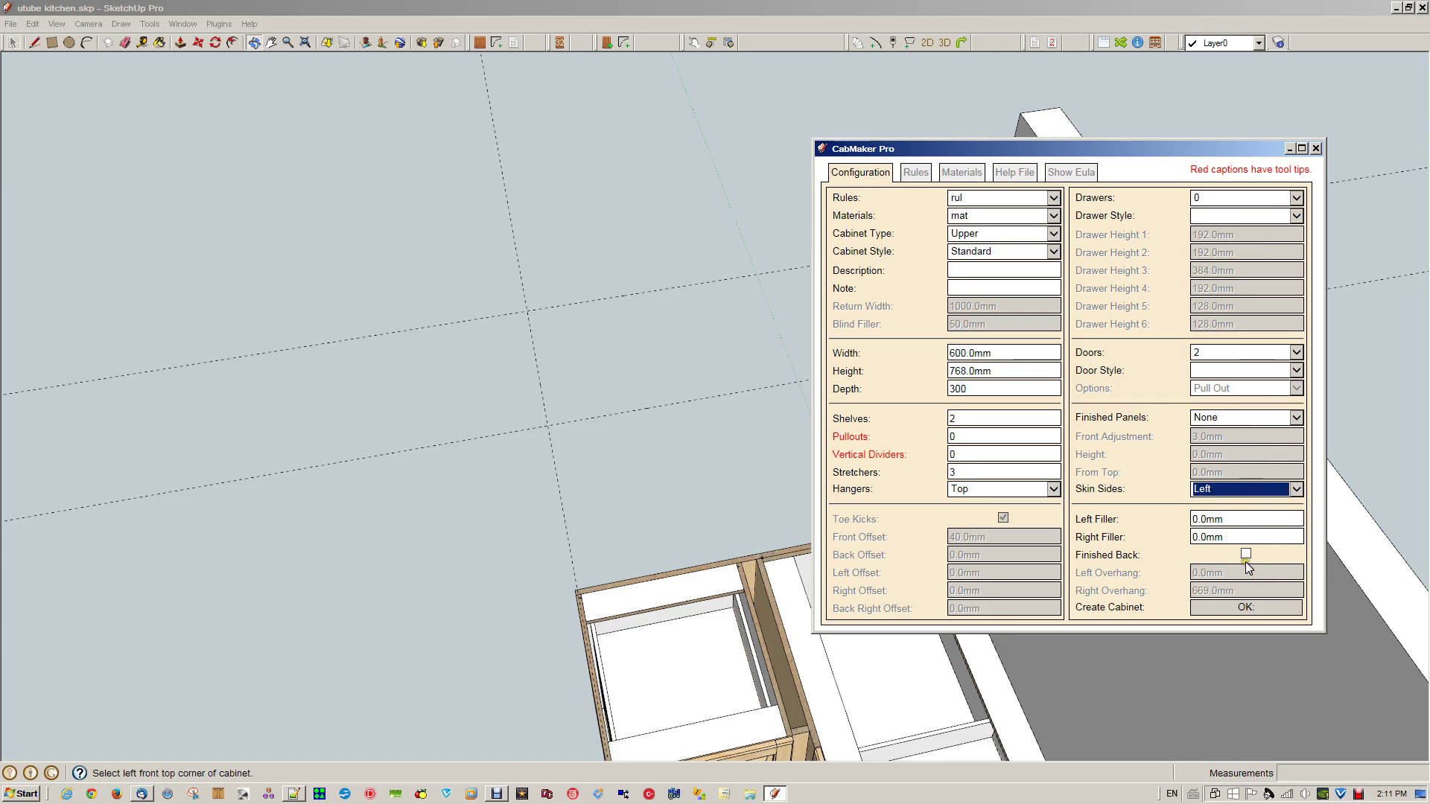
{"action": "left_click", "coordinate": [1245, 554]}
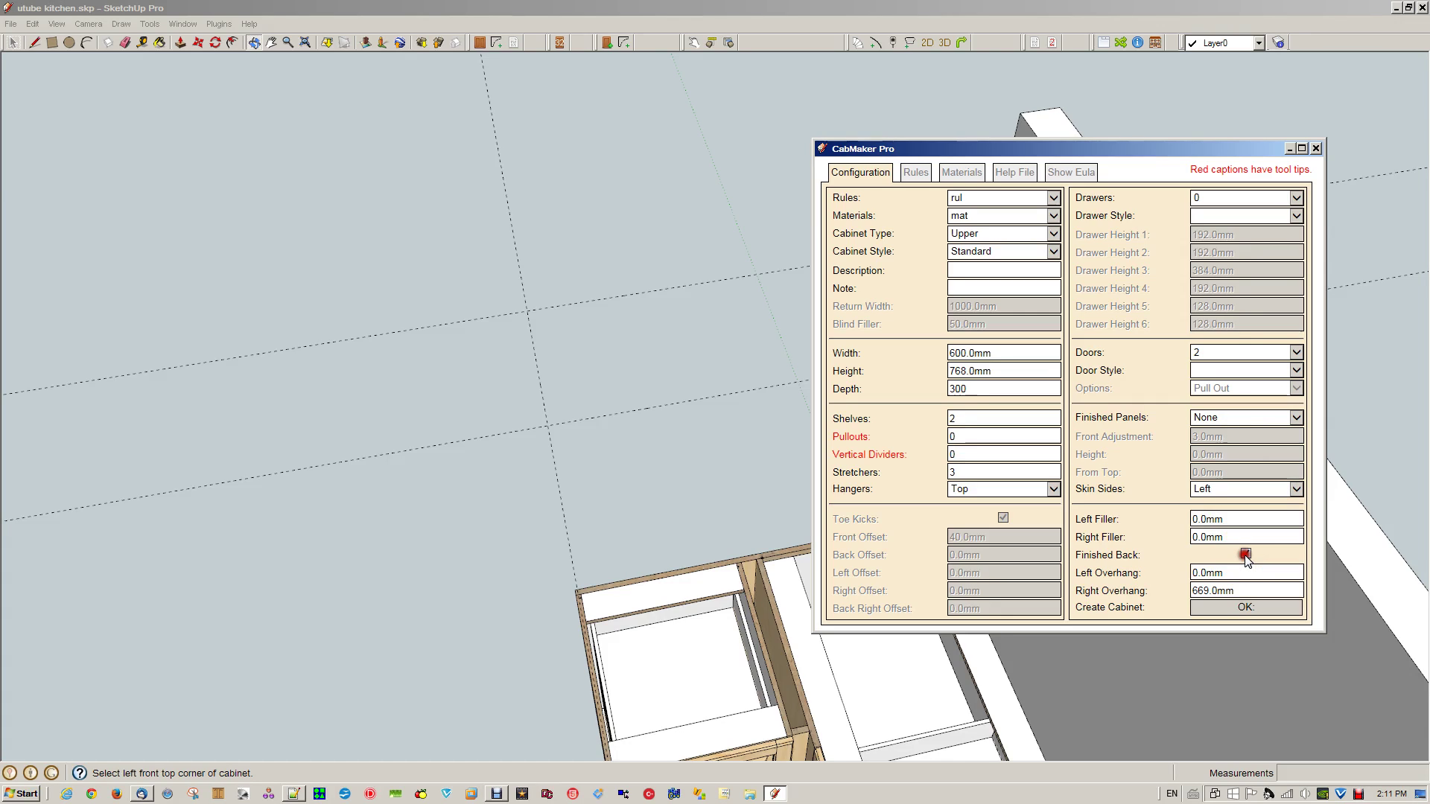
{"action": "left_click", "coordinate": [1266, 591]}
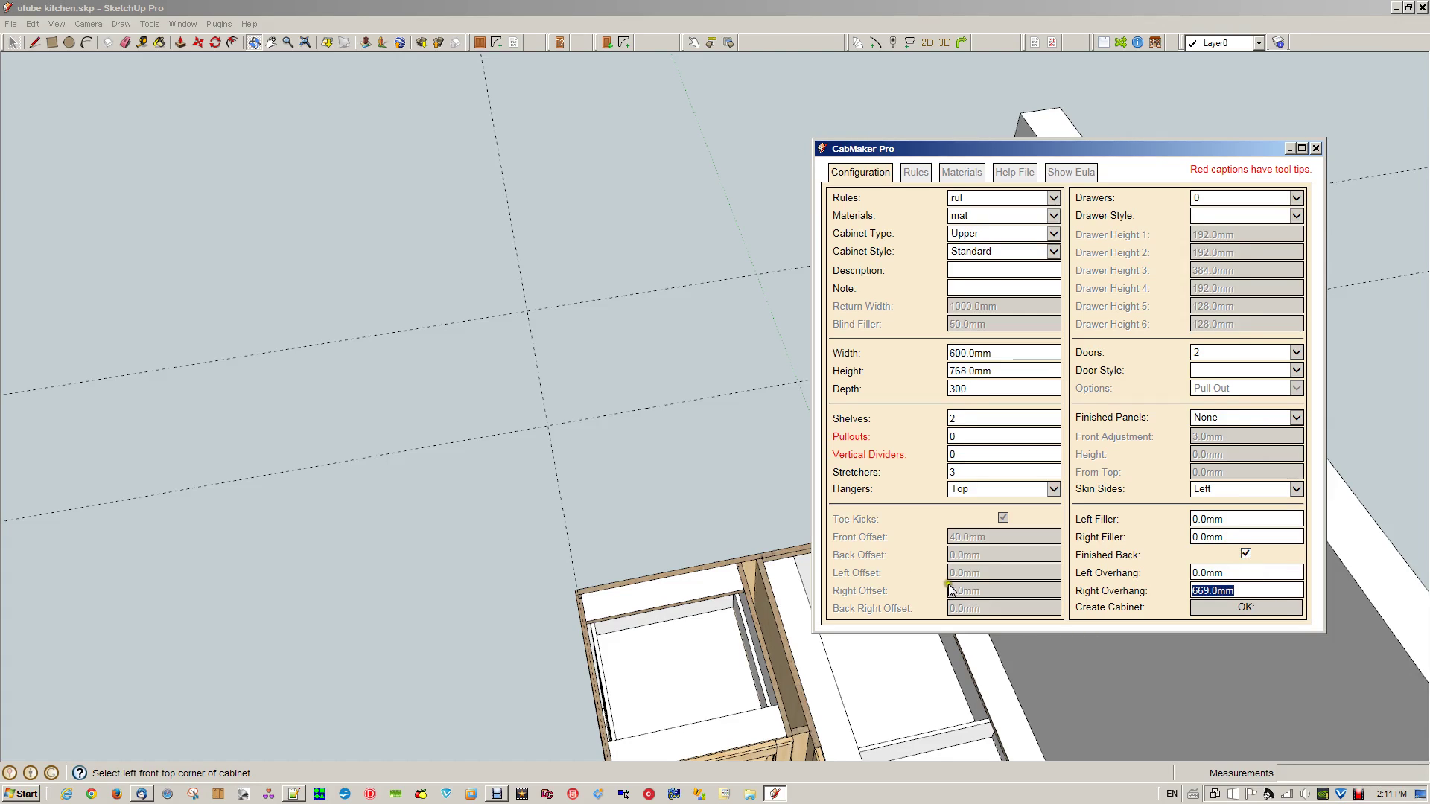
{"action": "type", "text": "600"}
- Create the upper cabinet and place it from the guide intersection above the drawer base cabinet, aligned along the guide toward the wall
{"action": "left_click", "coordinate": [1207, 617]}
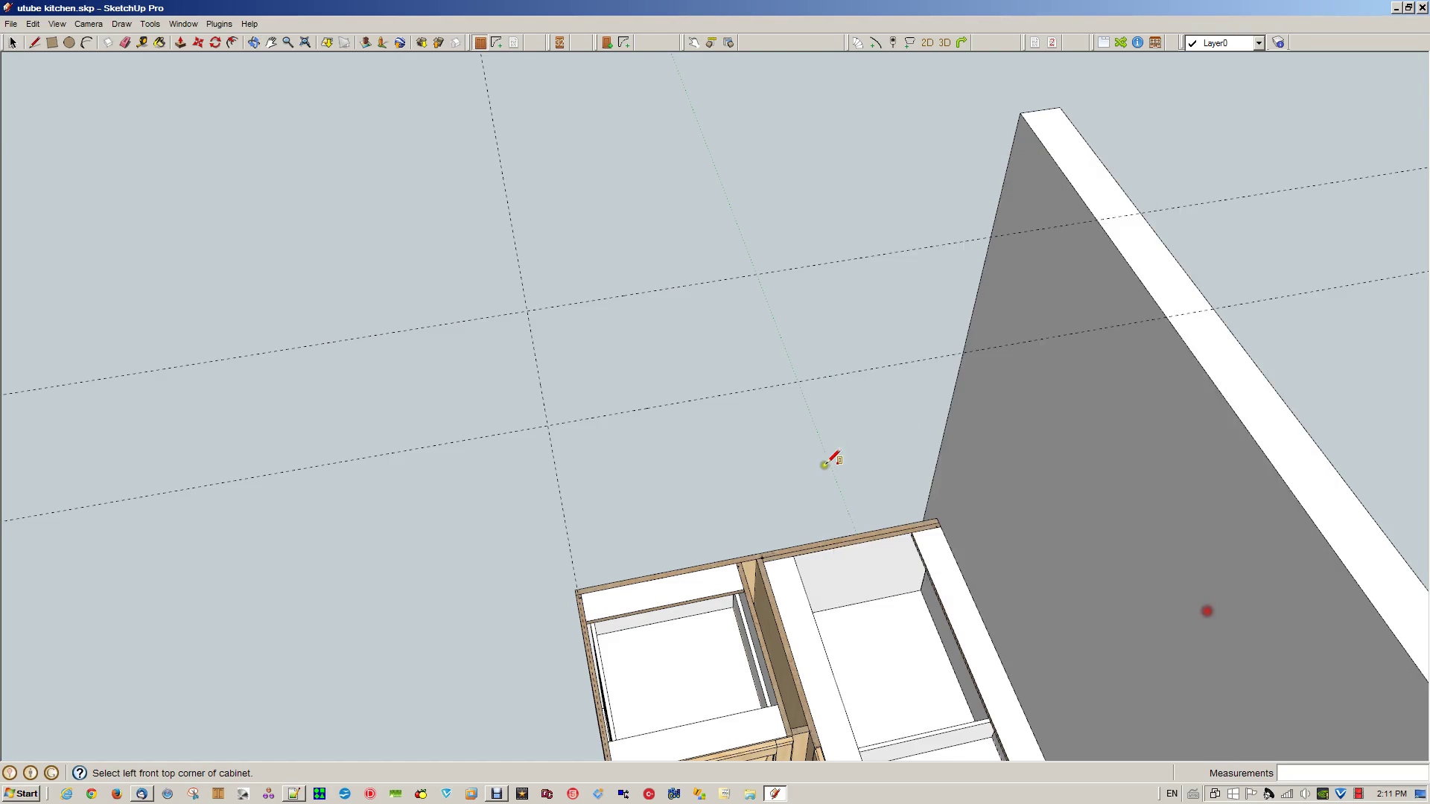
{"action": "left_click", "coordinate": [526, 310]}
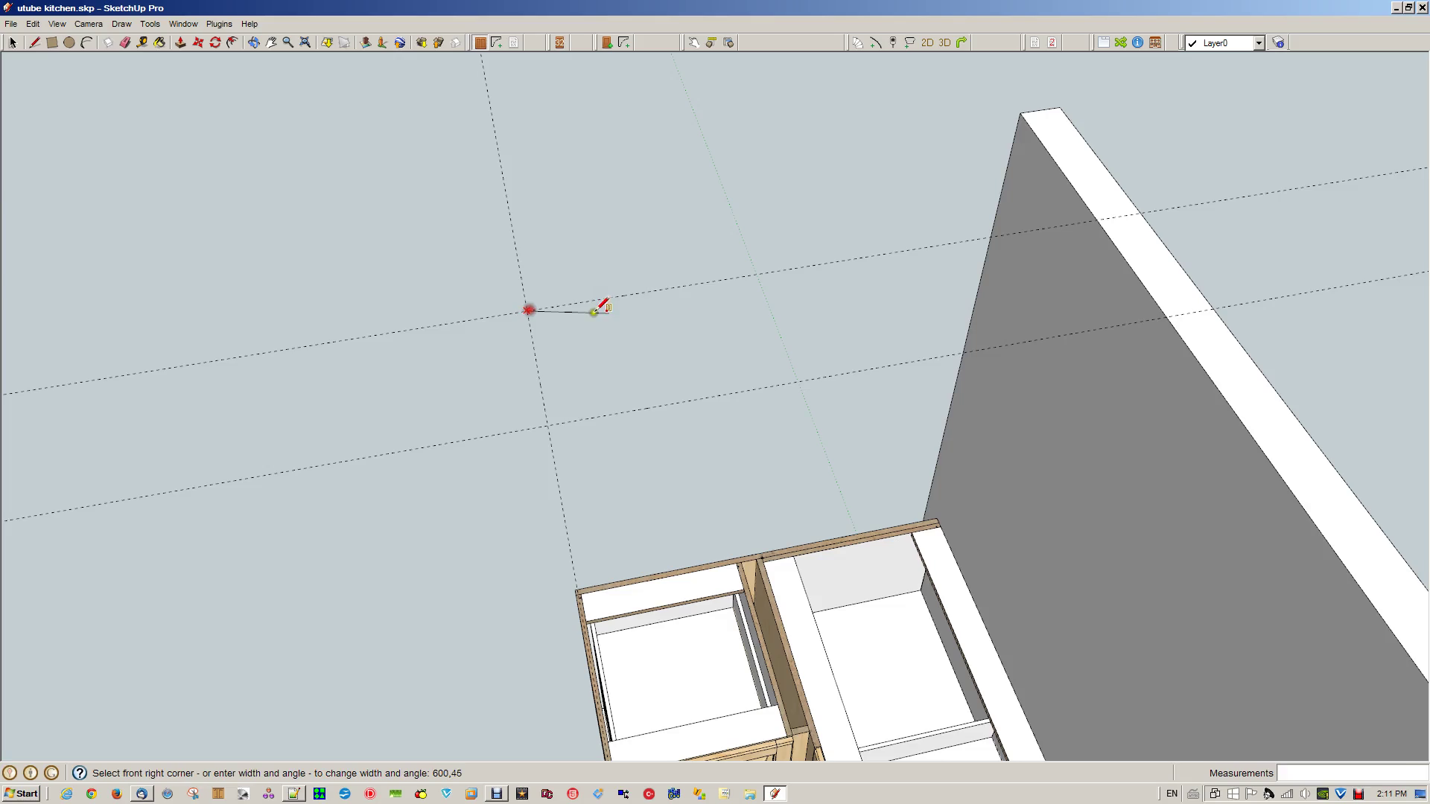
{"action": "left_click", "coordinate": [679, 280]}
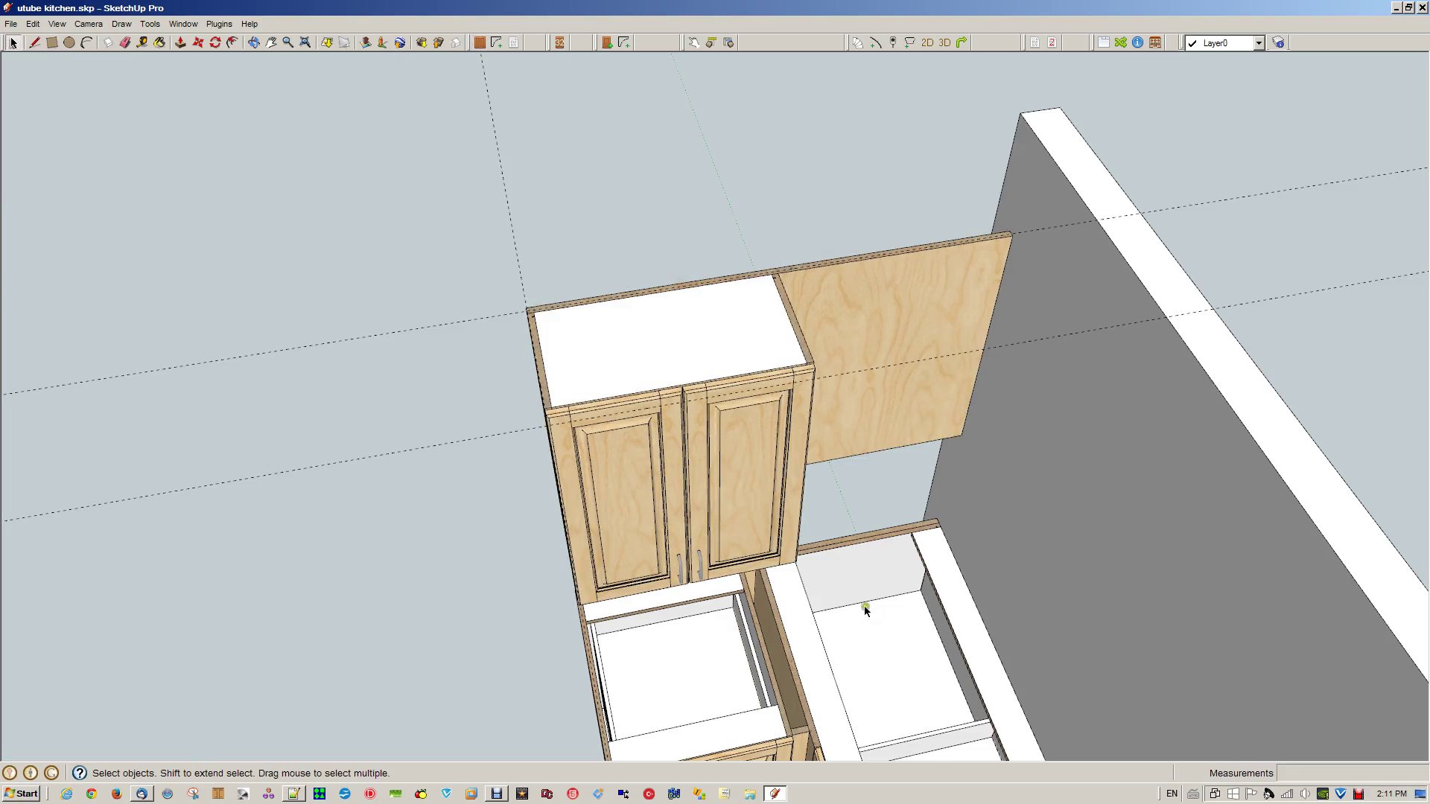
- Set up another upper cabinet in the Angled style for the corner beside the two-door upper cabinet
{"action": "middle_click_drag", "start_coordinate": [903, 637], "coordinate": [432, 386]}
{"action": "right_click", "coordinate": [1105, 512]}
{"action": "scroll", "coordinate": [775, 365], "scroll_direction": "up", "scroll_amount": 4}
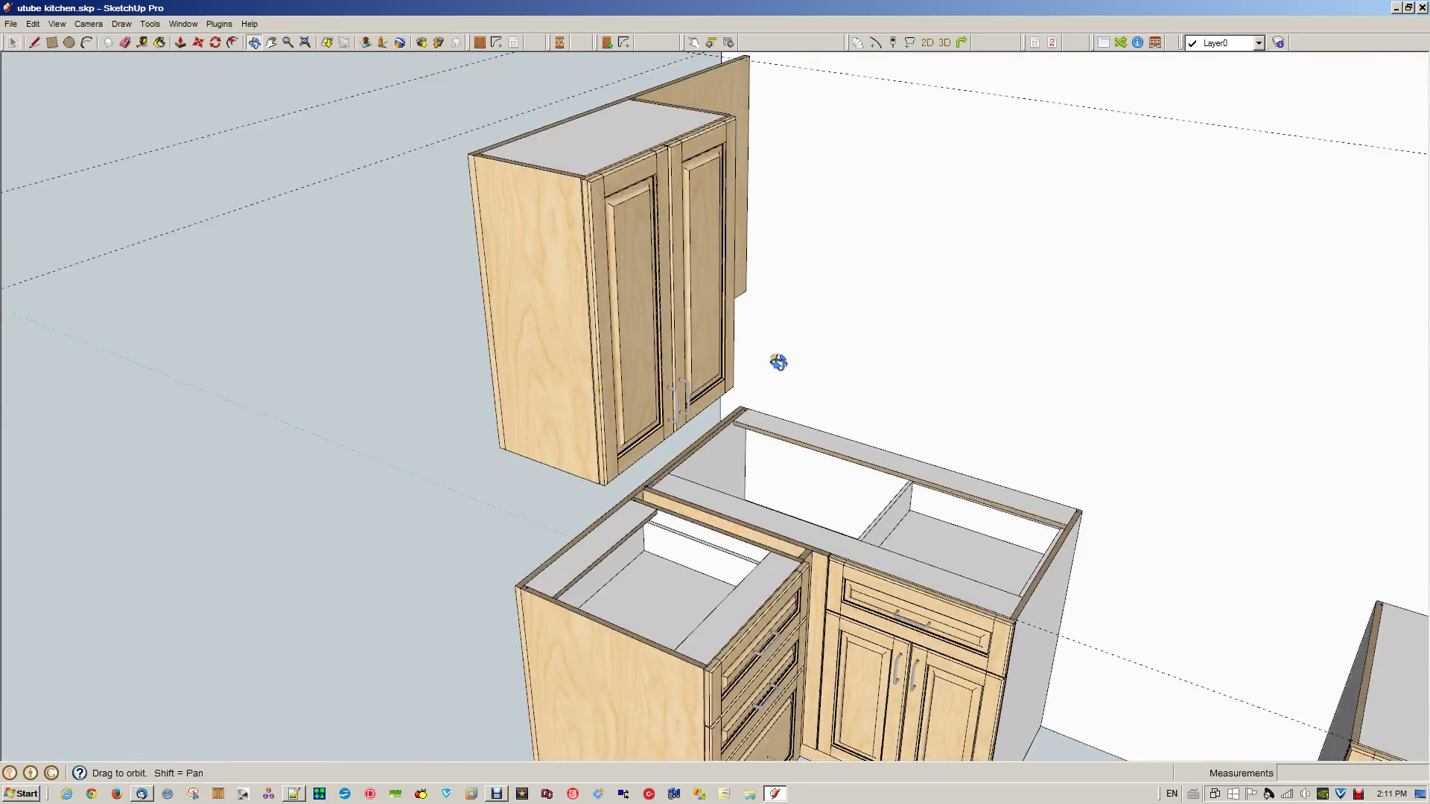
{"action": "middle_click_drag", "start_coordinate": [775, 361], "coordinate": [858, 607], "text": "shift"}
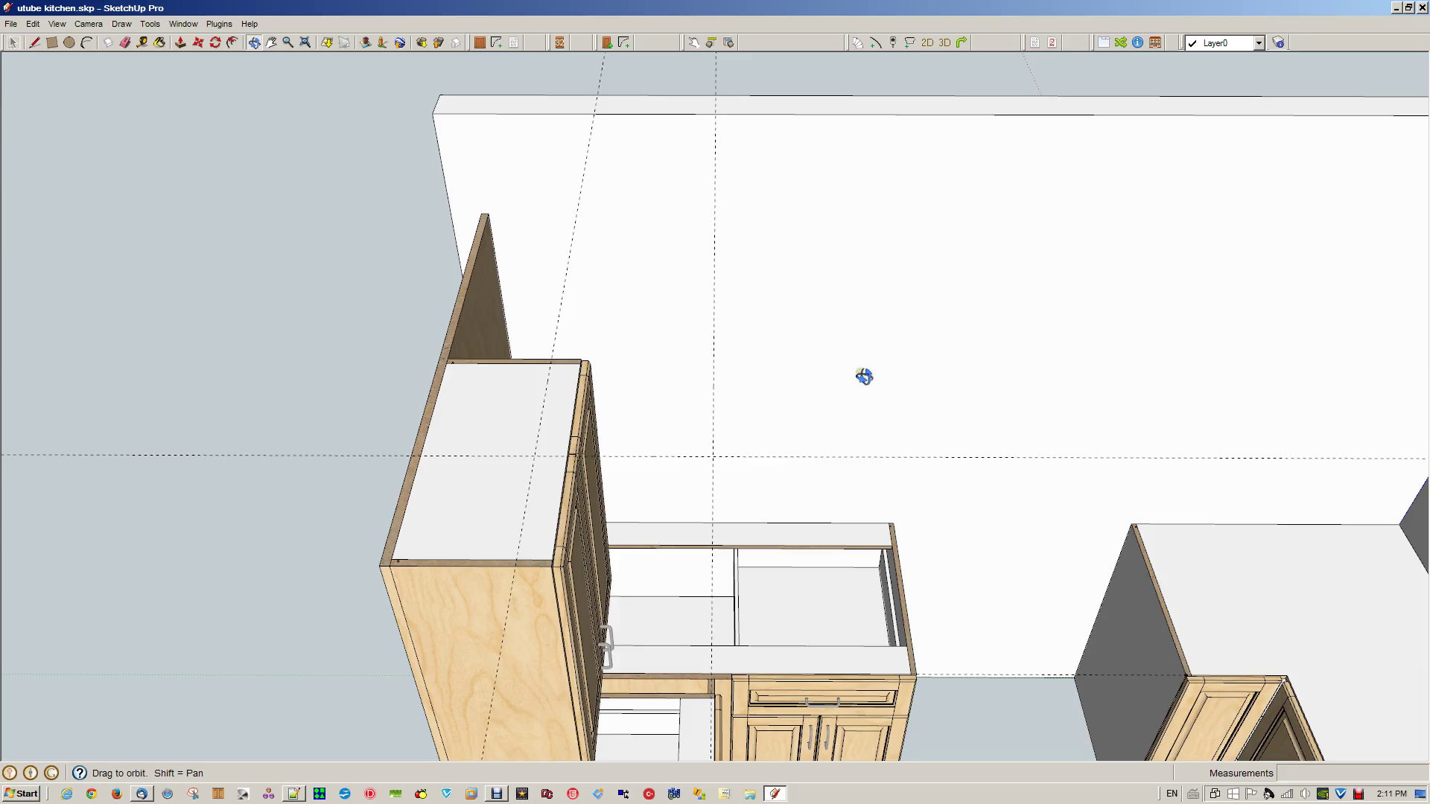
{"action": "scroll", "coordinate": [634, 389], "scroll_direction": "up", "scroll_amount": 1}
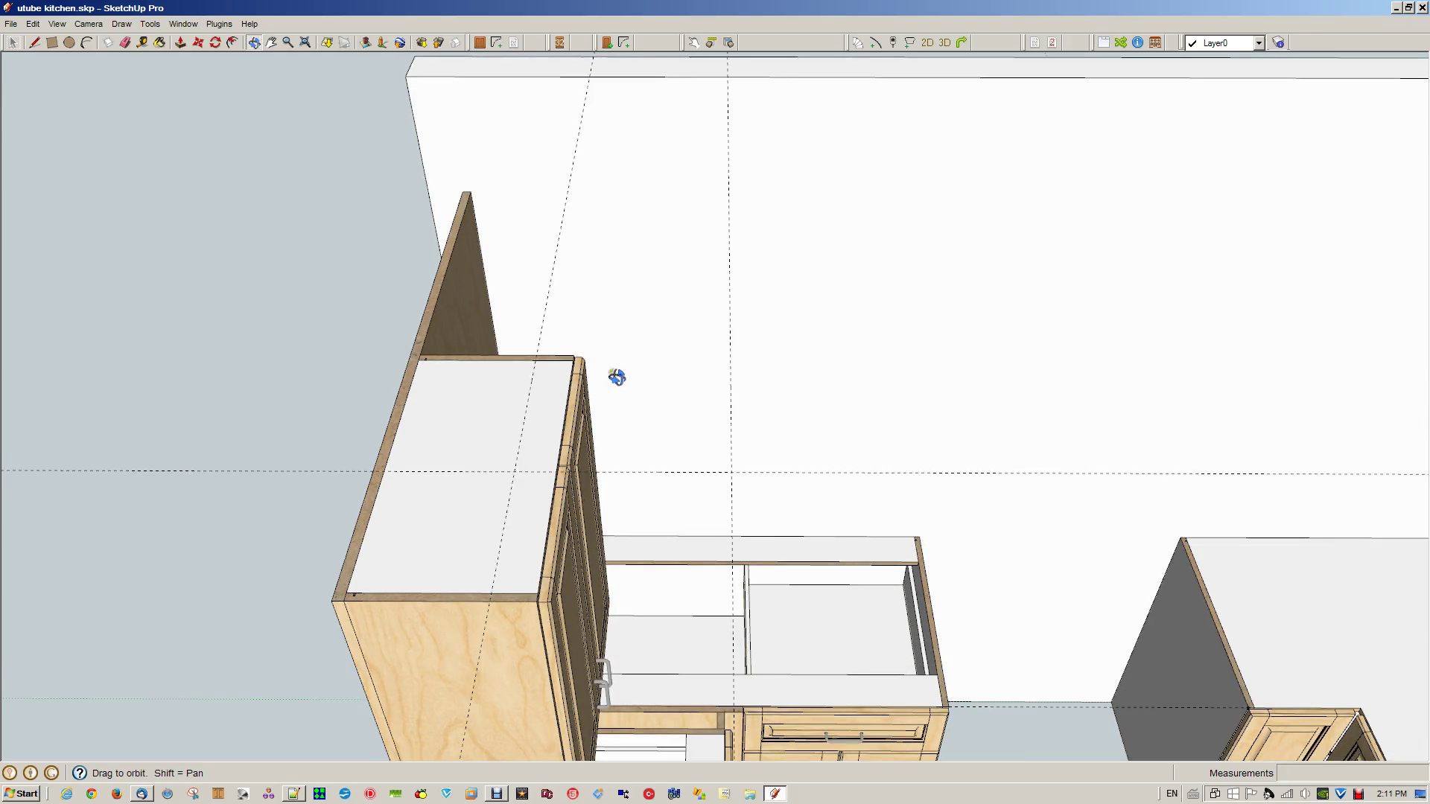
{"action": "left_click", "coordinate": [481, 44]}
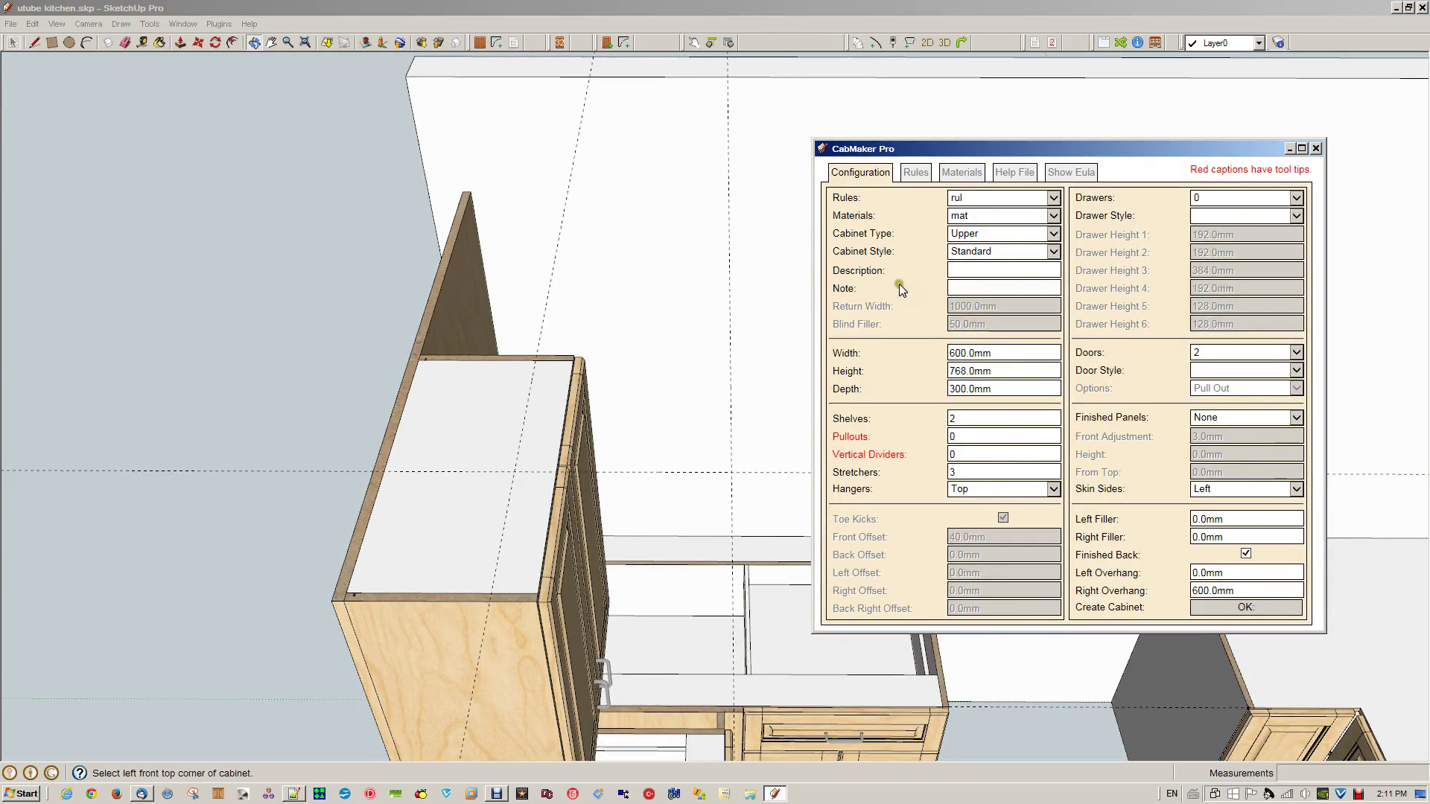
{"action": "left_click", "coordinate": [991, 253]}
{"action": "left_click", "coordinate": [987, 301]}
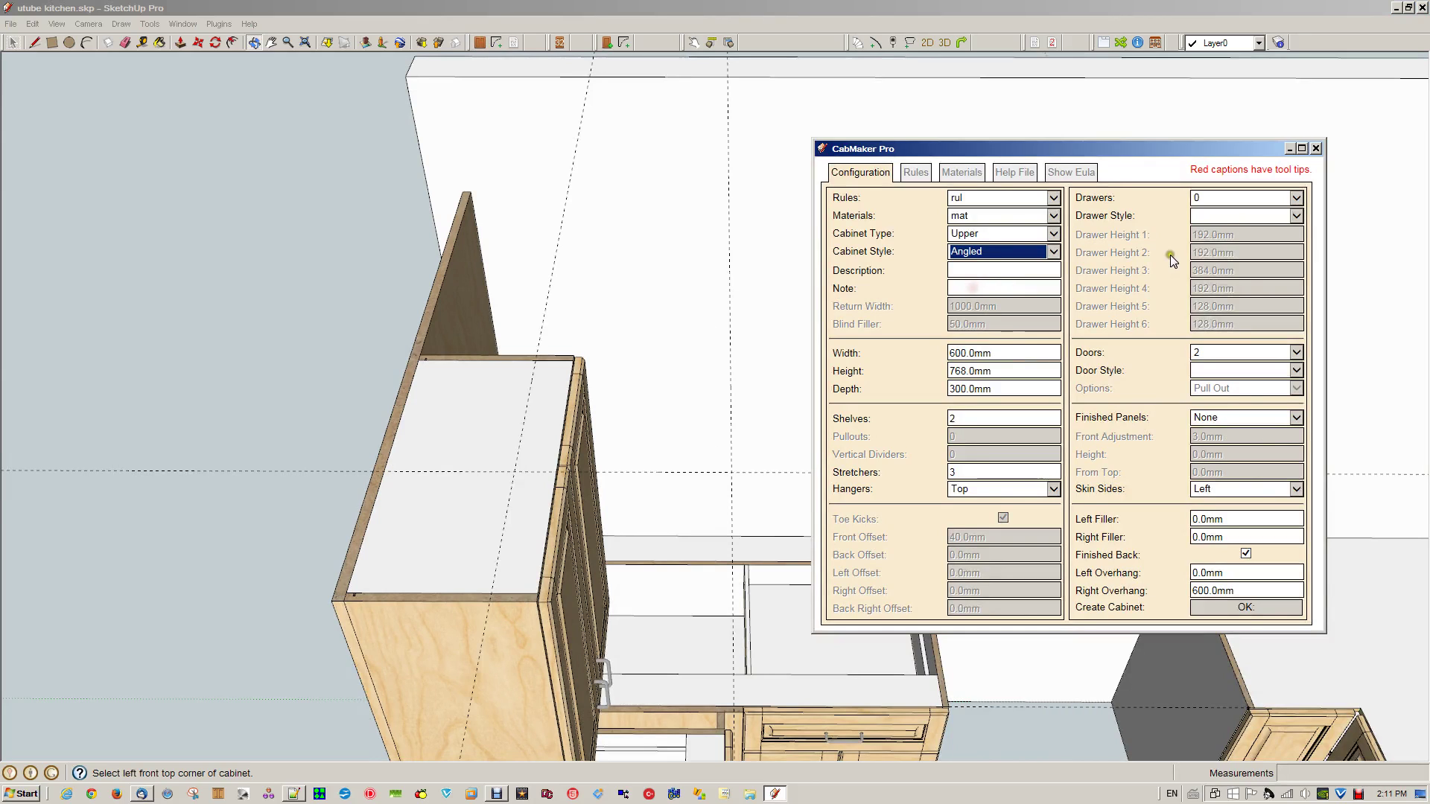
- Give the angled upper cabinet 1 door with the Hinge Right option and set its skin sides to None
{"action": "left_click", "coordinate": [1287, 351]}
{"action": "left_click", "coordinate": [1201, 379]}
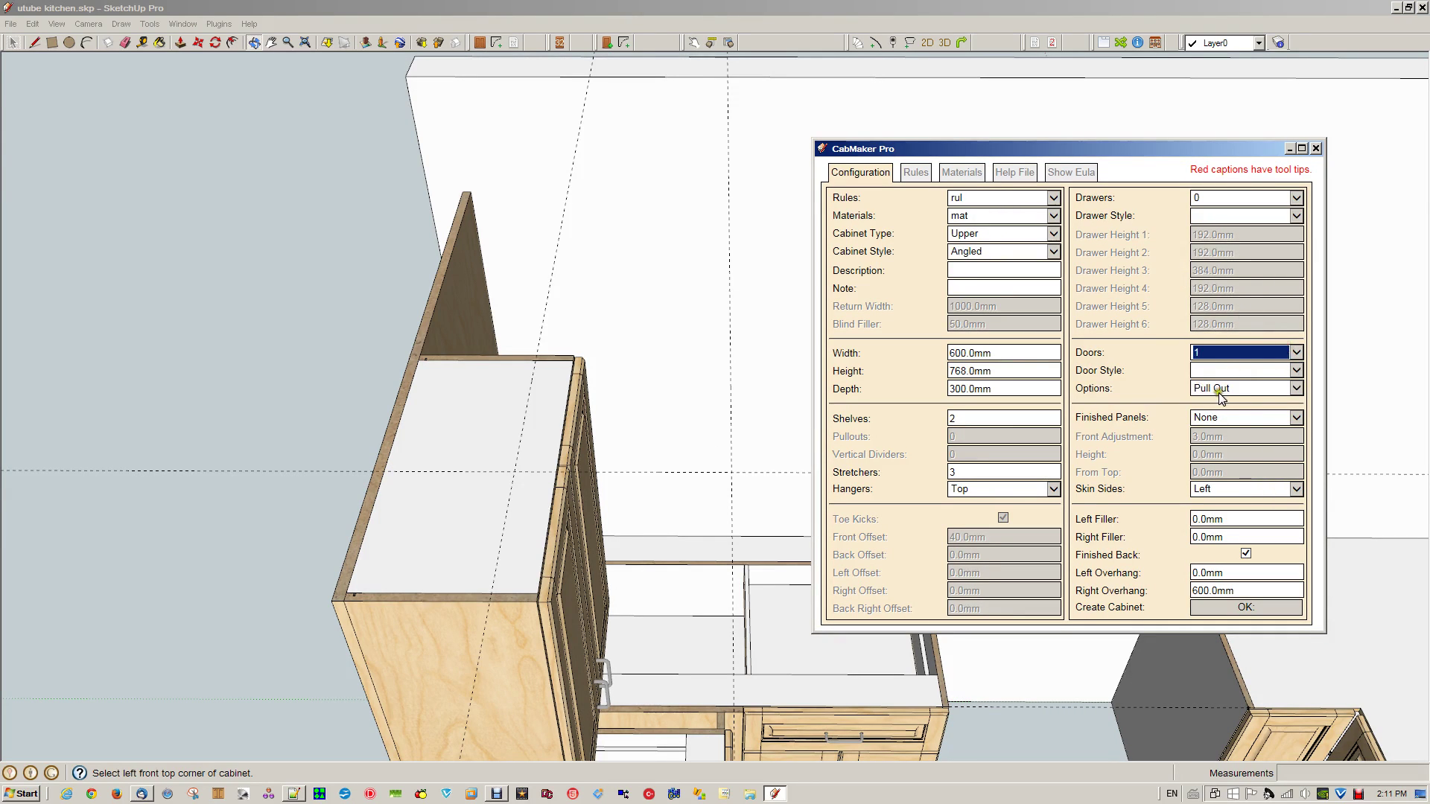
{"action": "left_click", "coordinate": [1274, 390]}
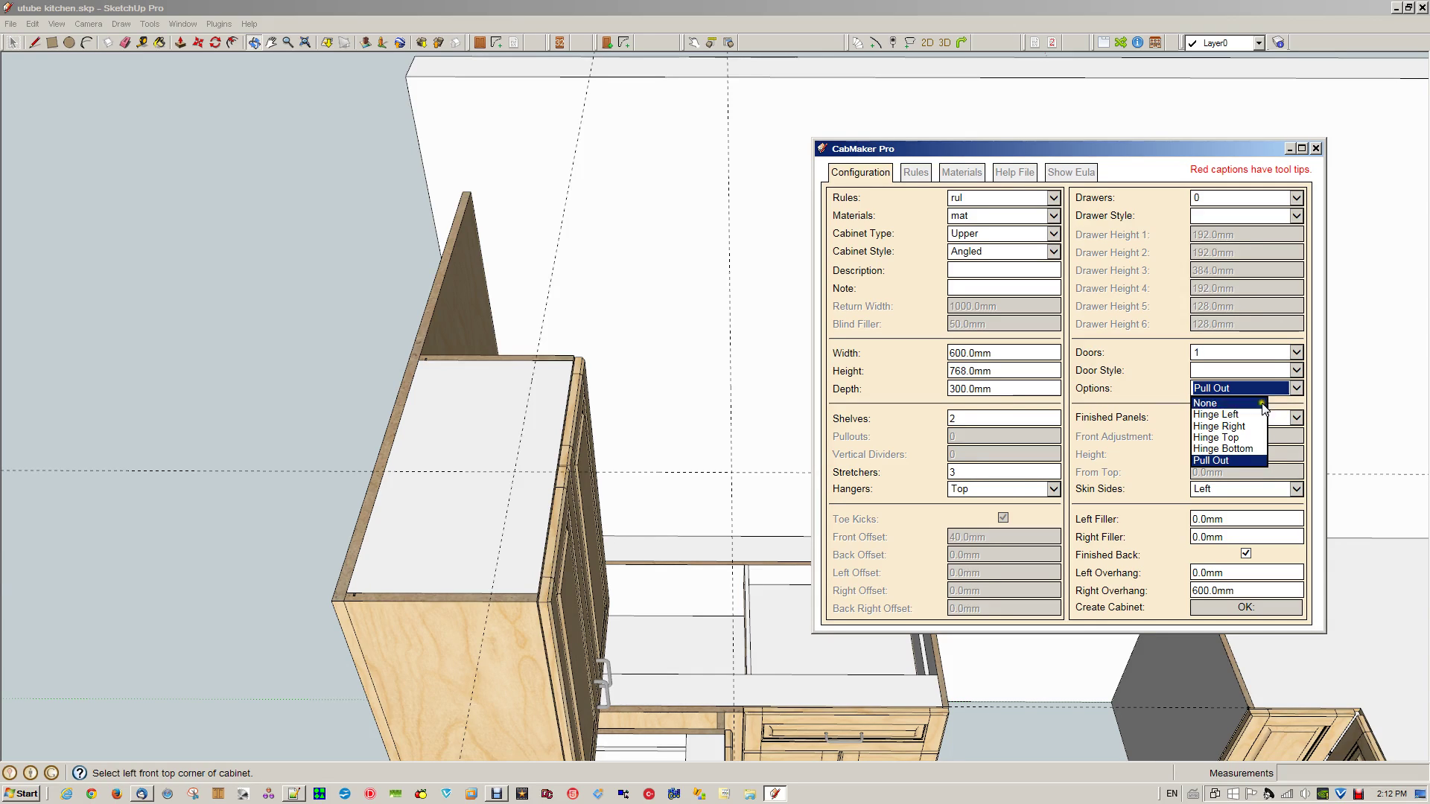
{"action": "left_click", "coordinate": [1236, 426]}
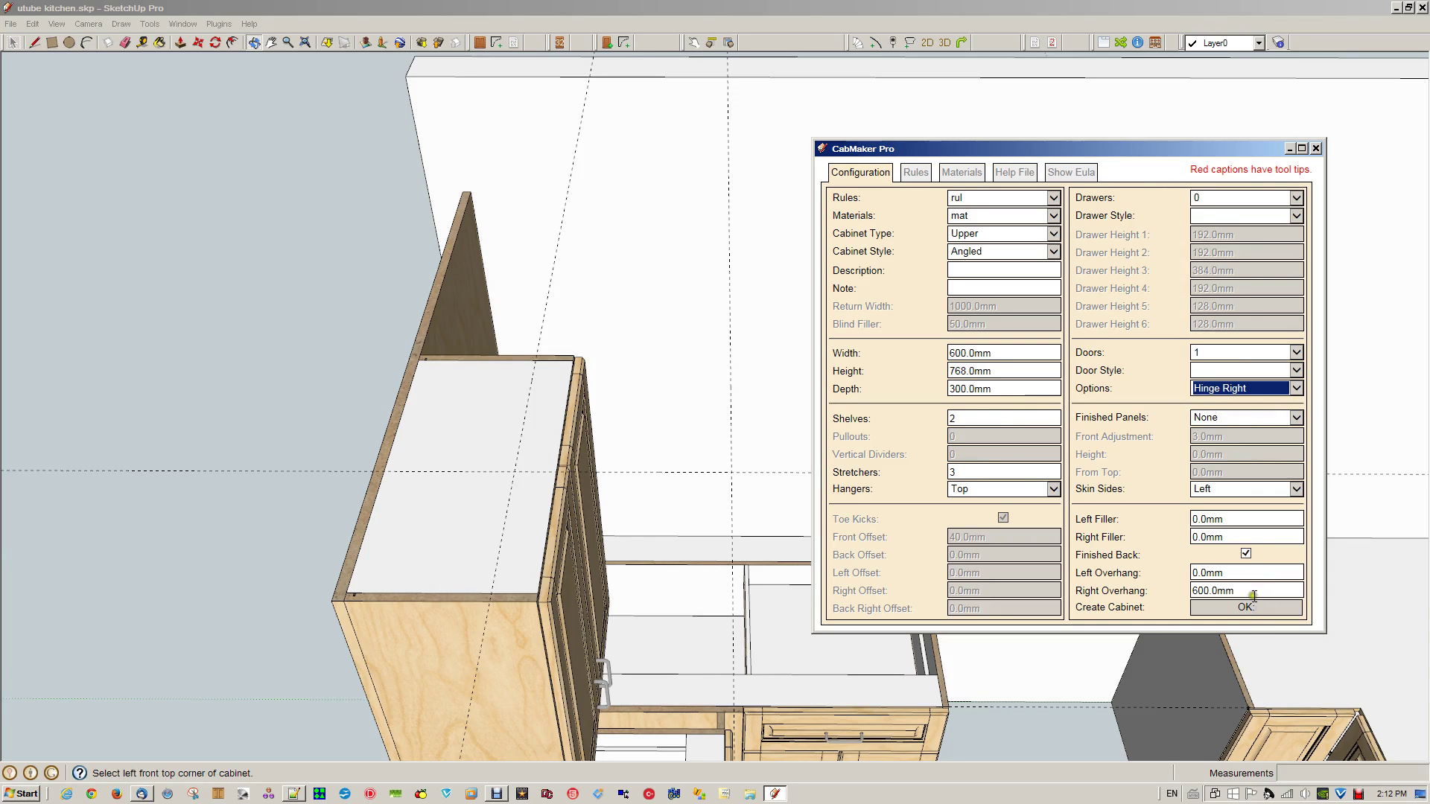
{"action": "left_click", "coordinate": [1253, 492]}
{"action": "left_click", "coordinate": [1205, 504]}
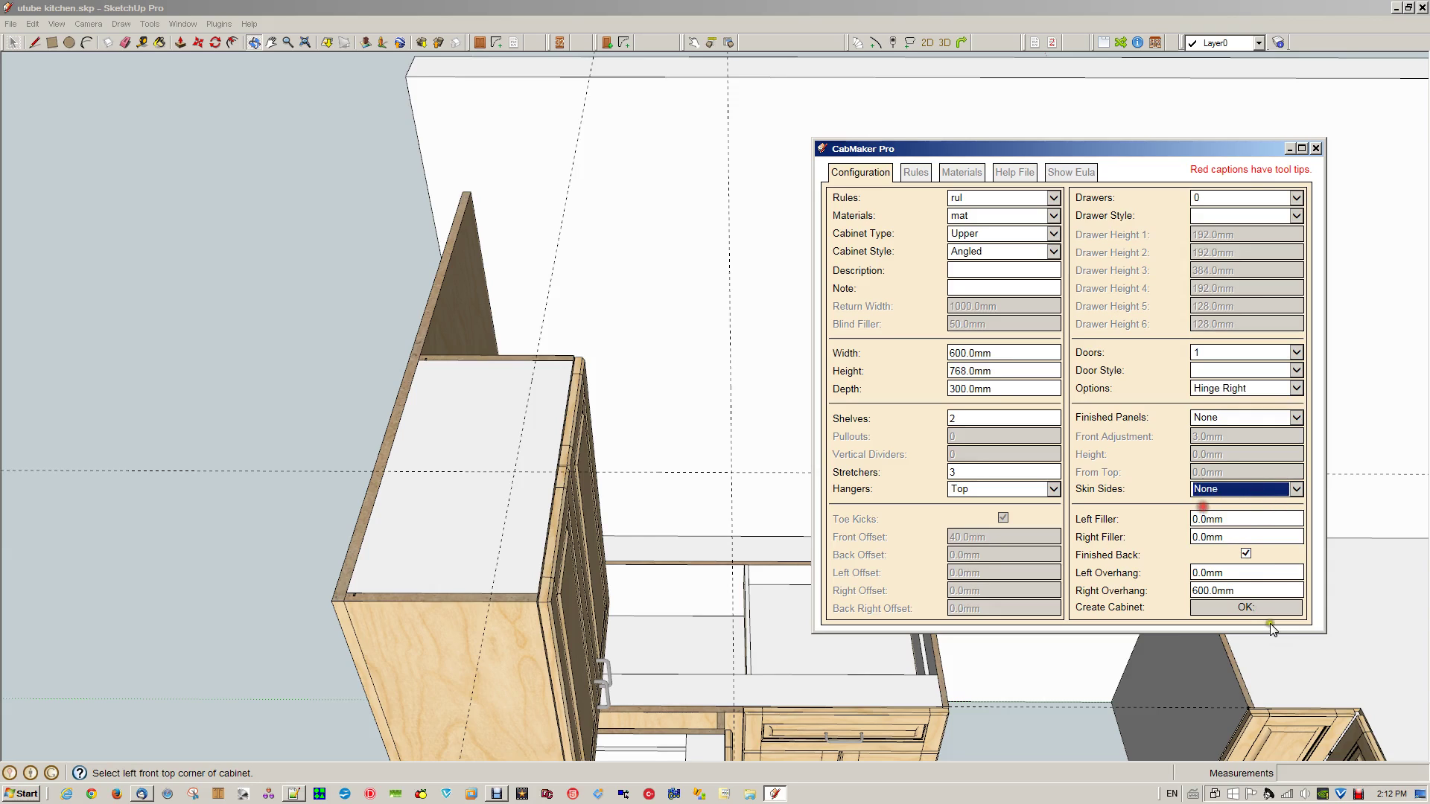
- Try to place the angled upper cabinet from the back corner of the two-door upper cabinet, and delete the misplaced cabinet
{"action": "left_click", "coordinate": [1245, 607]}
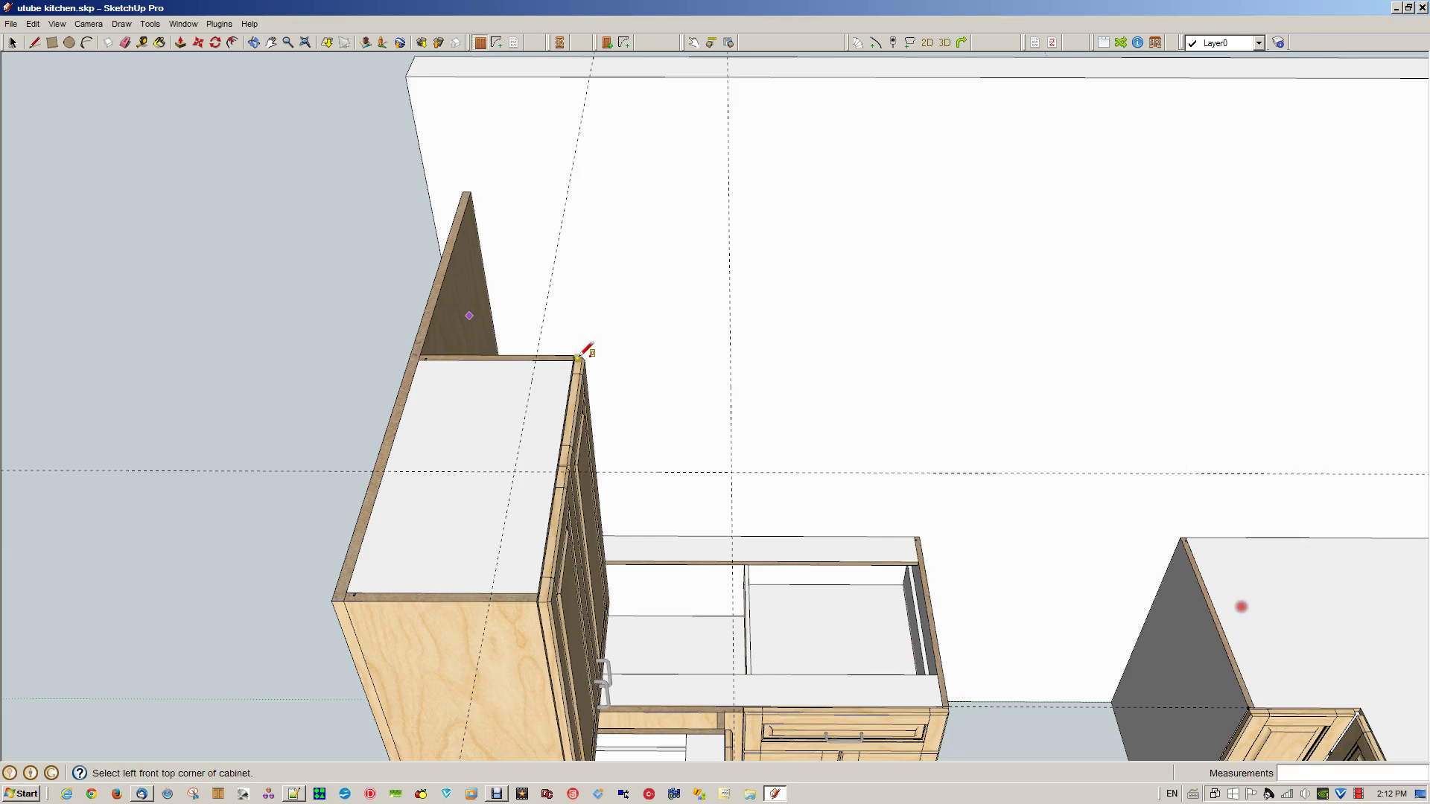
{"action": "left_click", "coordinate": [420, 354]}
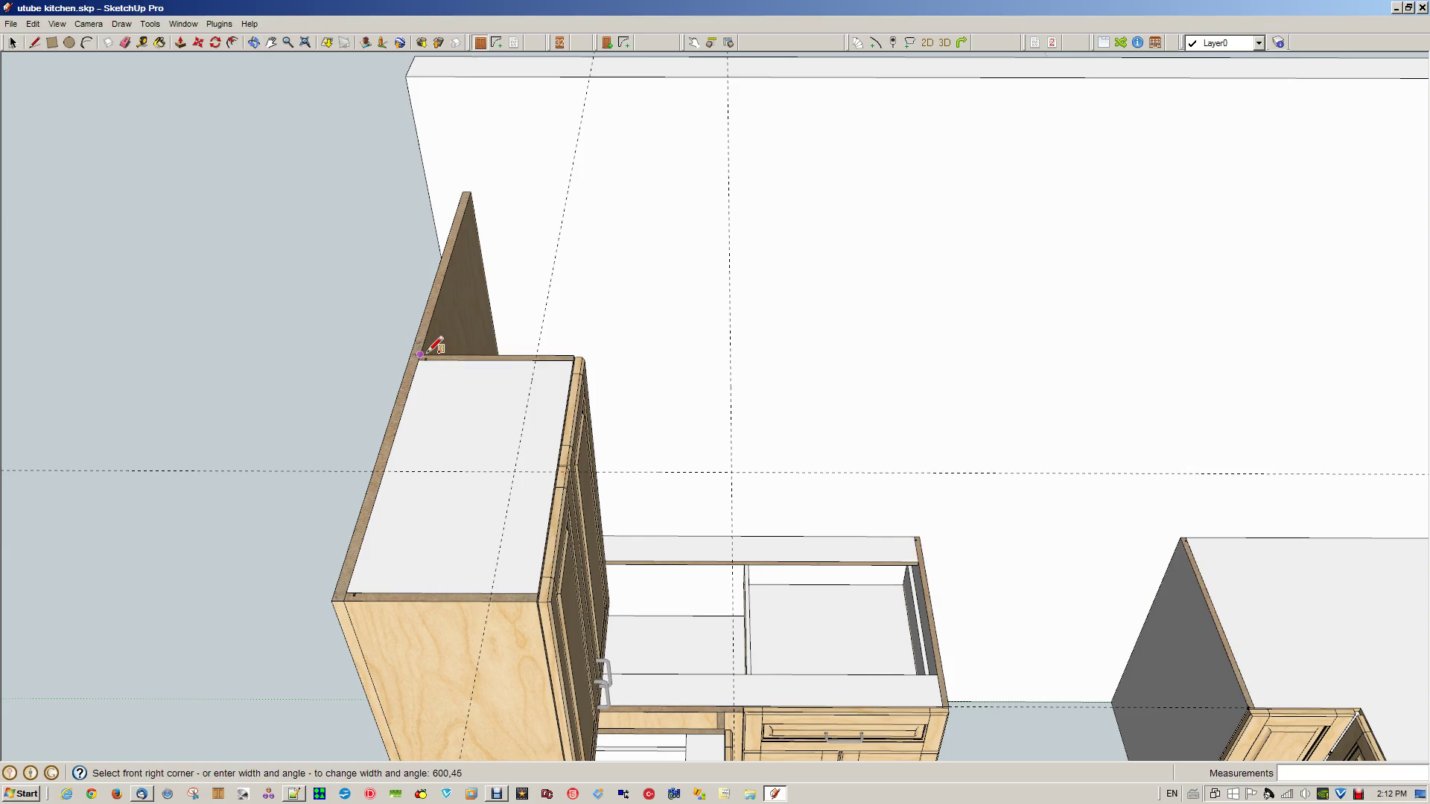
{"action": "left_click", "coordinate": [560, 356]}
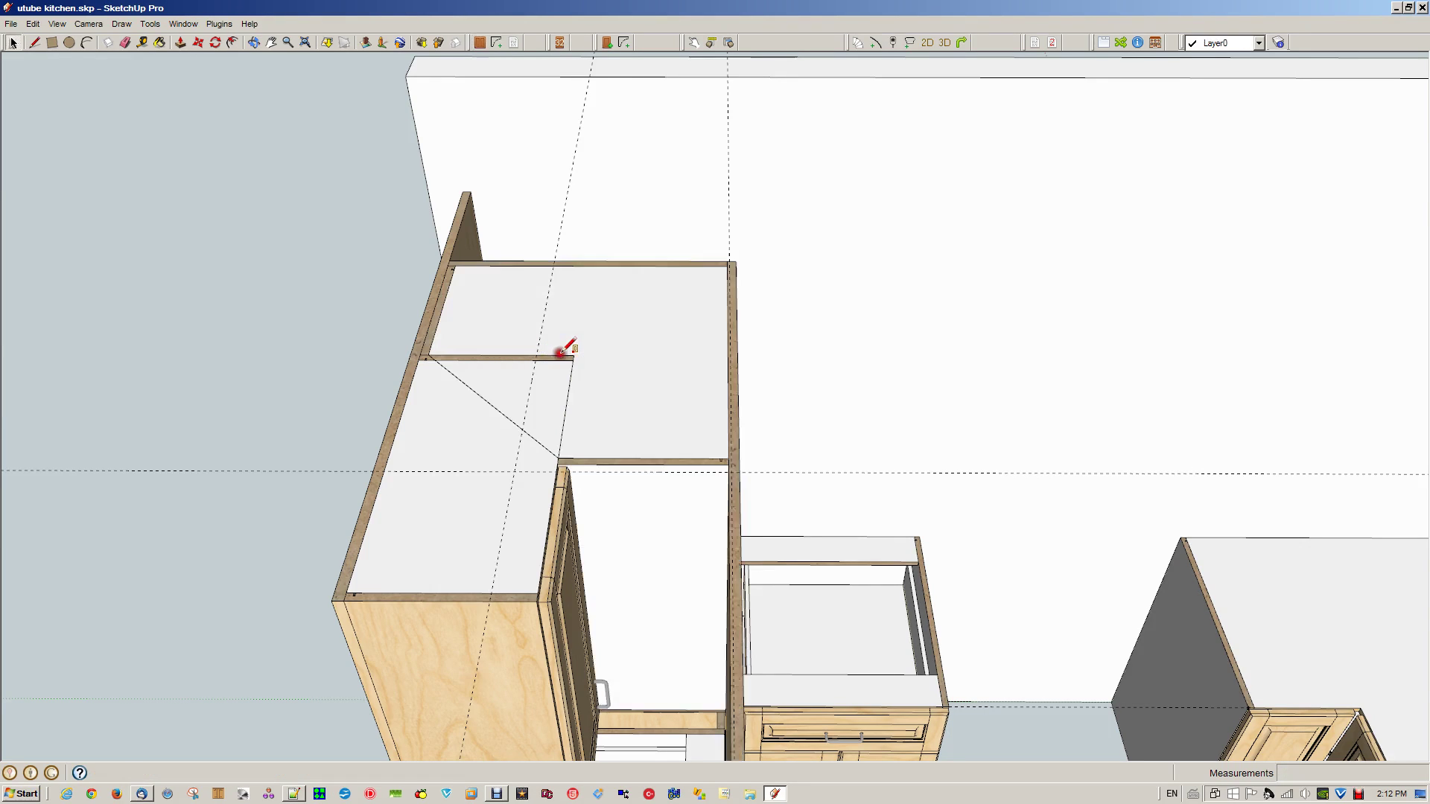
{"action": "key", "text": "space"}
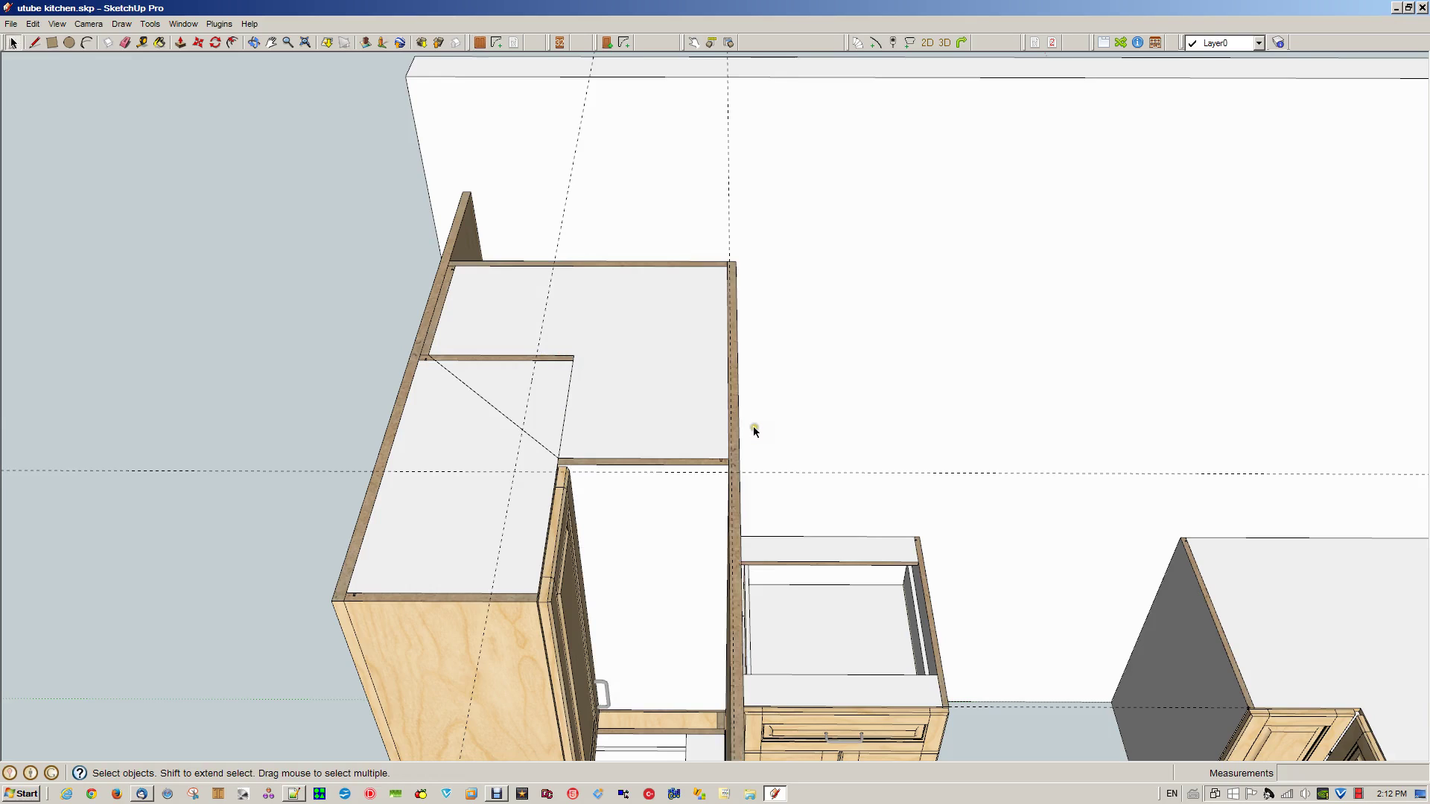
{"action": "left_click", "coordinate": [697, 396]}
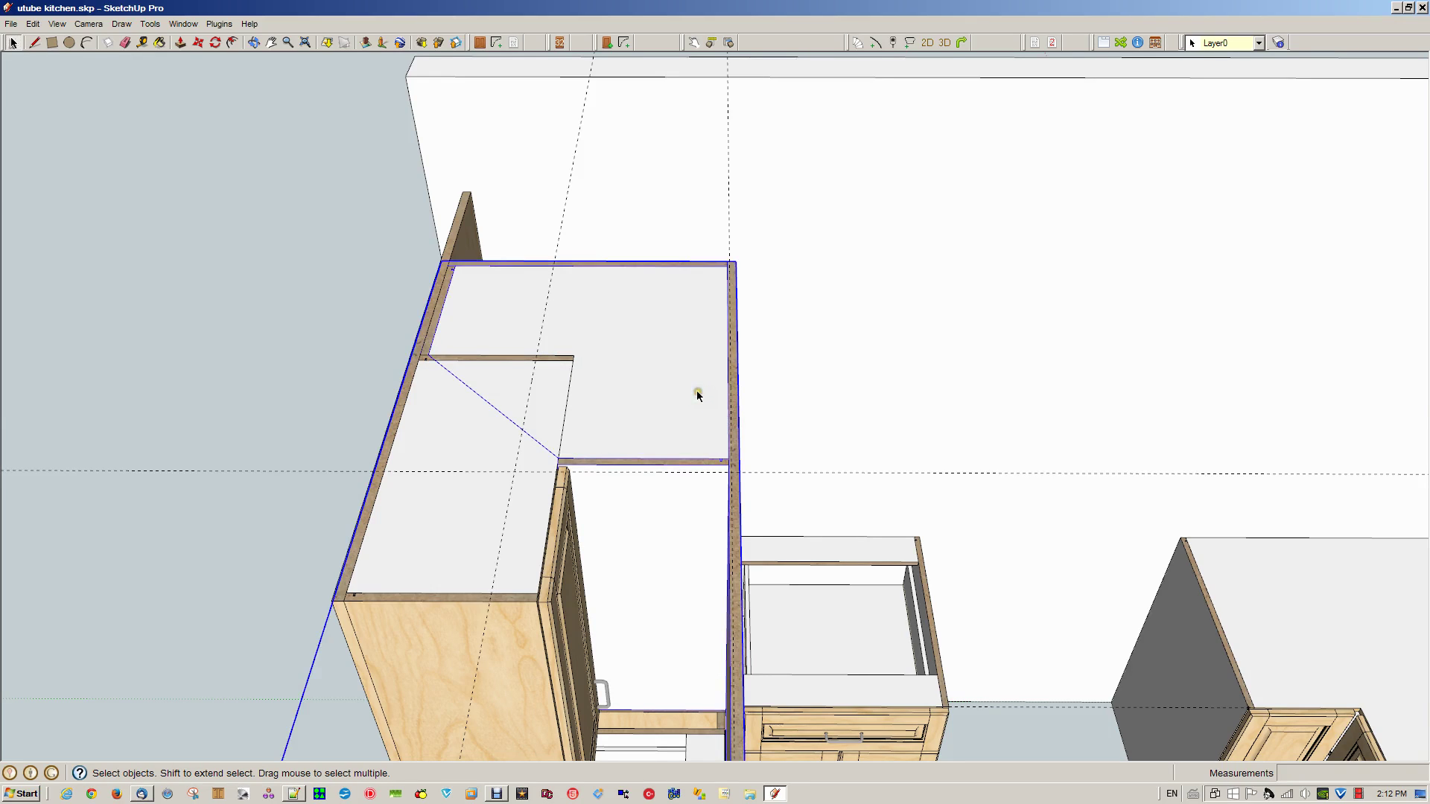
{"action": "key", "text": "Delete"}
- Create the angled upper cabinet with the finished back still enabled, placing it from the two-door upper cabinet's front right corner toward the wall
{"action": "middle_click_drag", "start_coordinate": [655, 425], "coordinate": [639, 494]}
{"action": "scroll", "coordinate": [637, 495], "scroll_direction": "up", "scroll_amount": 6}
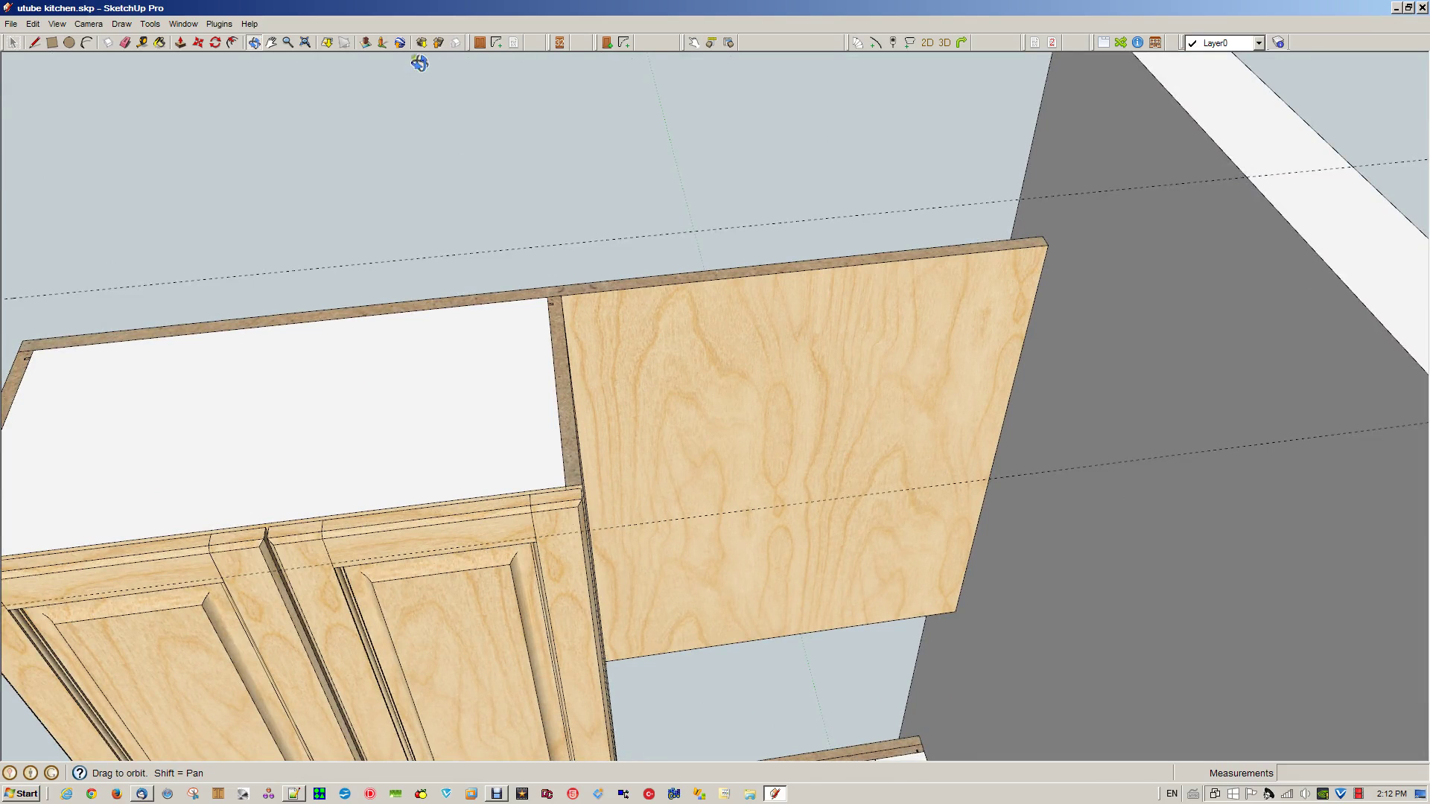
{"action": "left_click", "coordinate": [481, 39]}
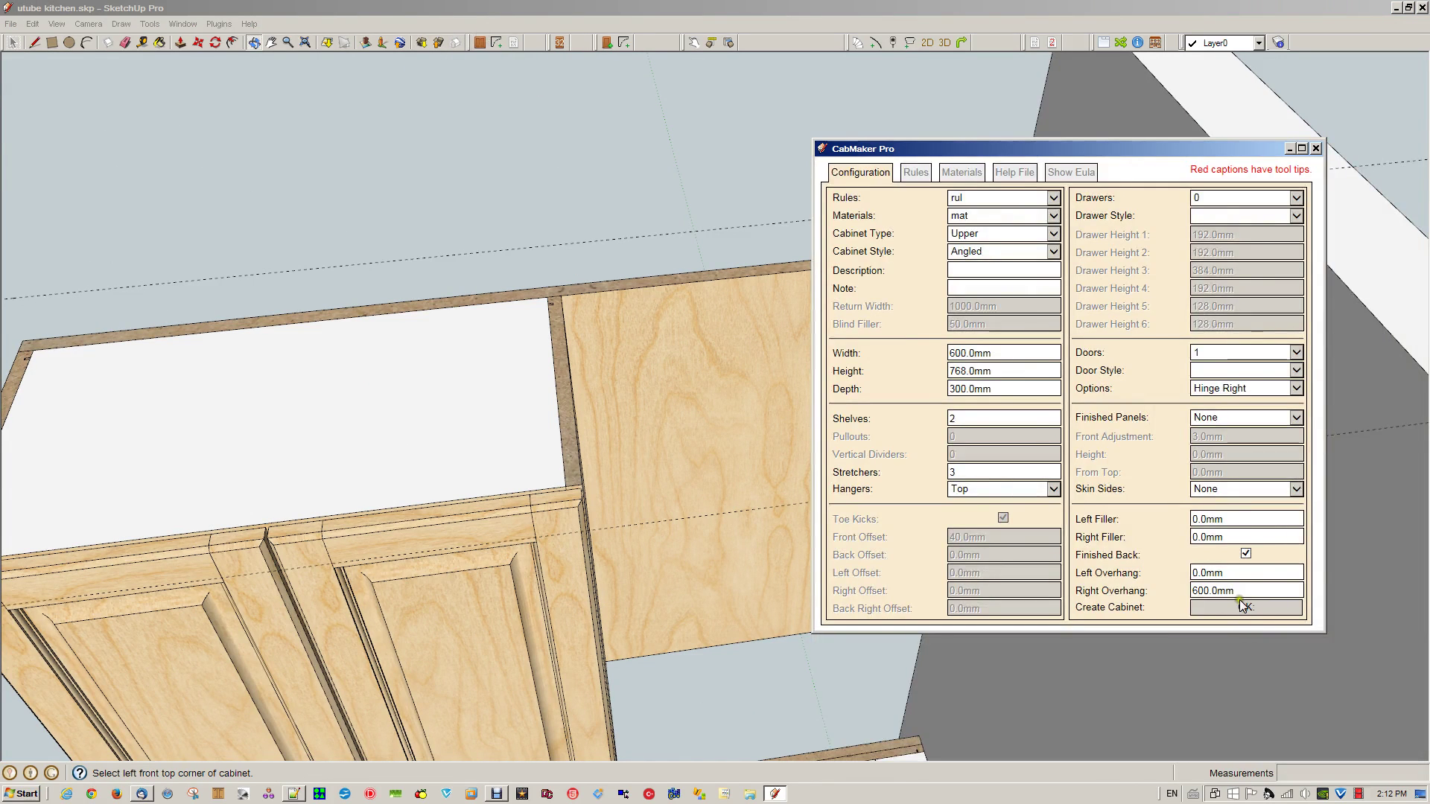
{"action": "left_click", "coordinate": [1240, 603]}
{"action": "left_click", "coordinate": [580, 485]}
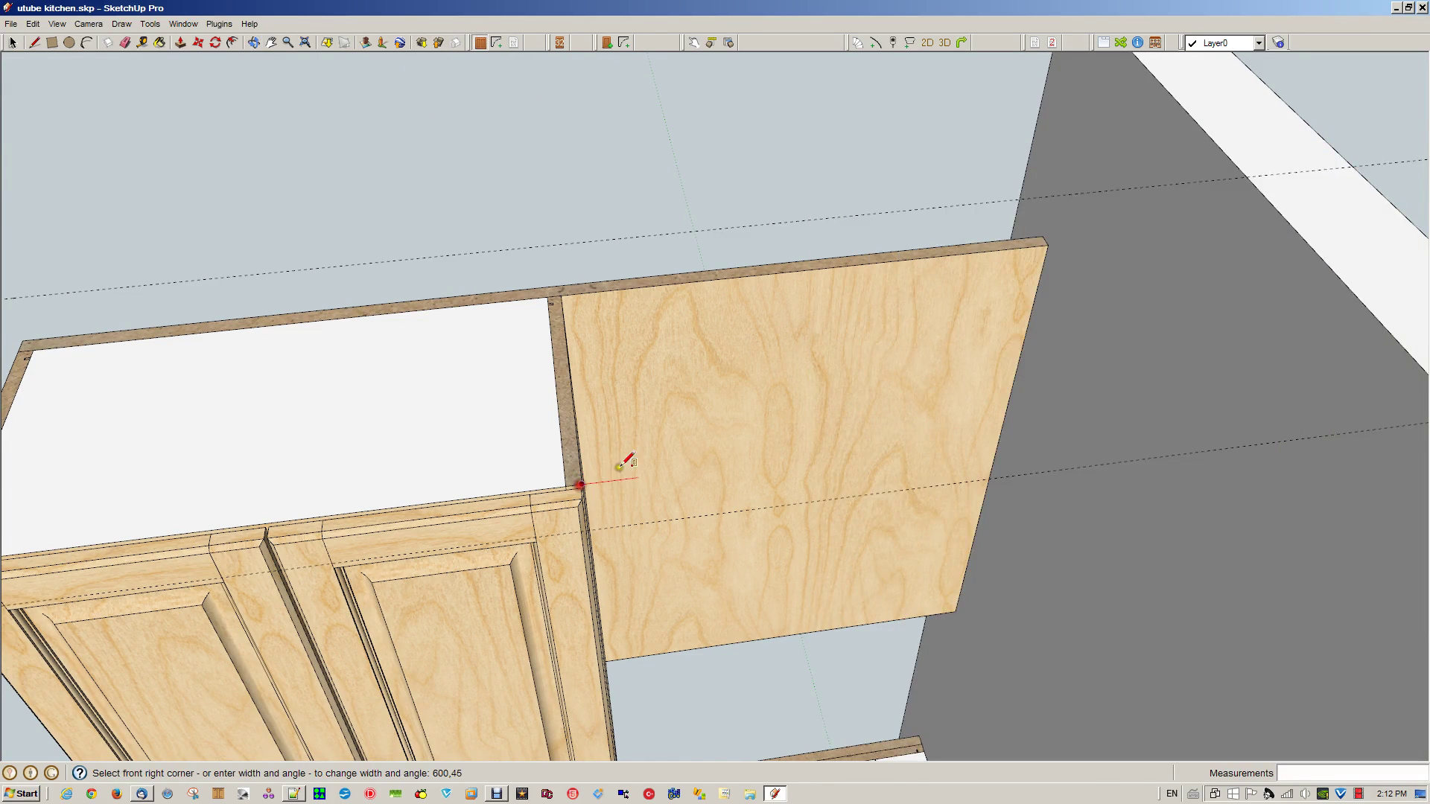
{"action": "left_click", "coordinate": [724, 453]}
{"action": "scroll", "coordinate": [756, 546], "scroll_direction": "down", "scroll_amount": 4}
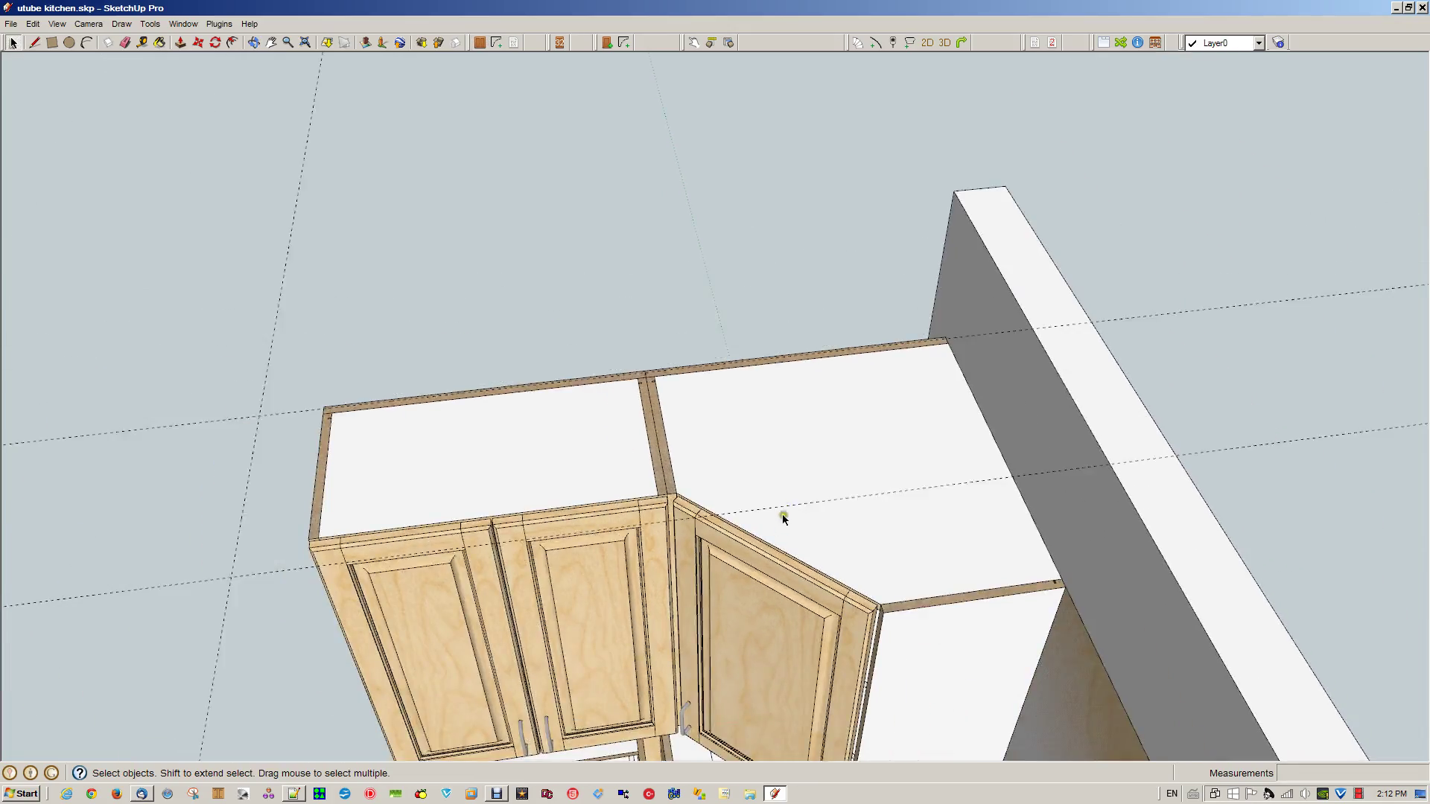
- Delete the angled upper cabinet whose finished back extends along the adjacent wall
{"action": "scroll", "coordinate": [784, 518], "scroll_direction": "down", "scroll_amount": 1}
{"action": "middle_click_drag", "start_coordinate": [741, 635], "coordinate": [1050, 542]}
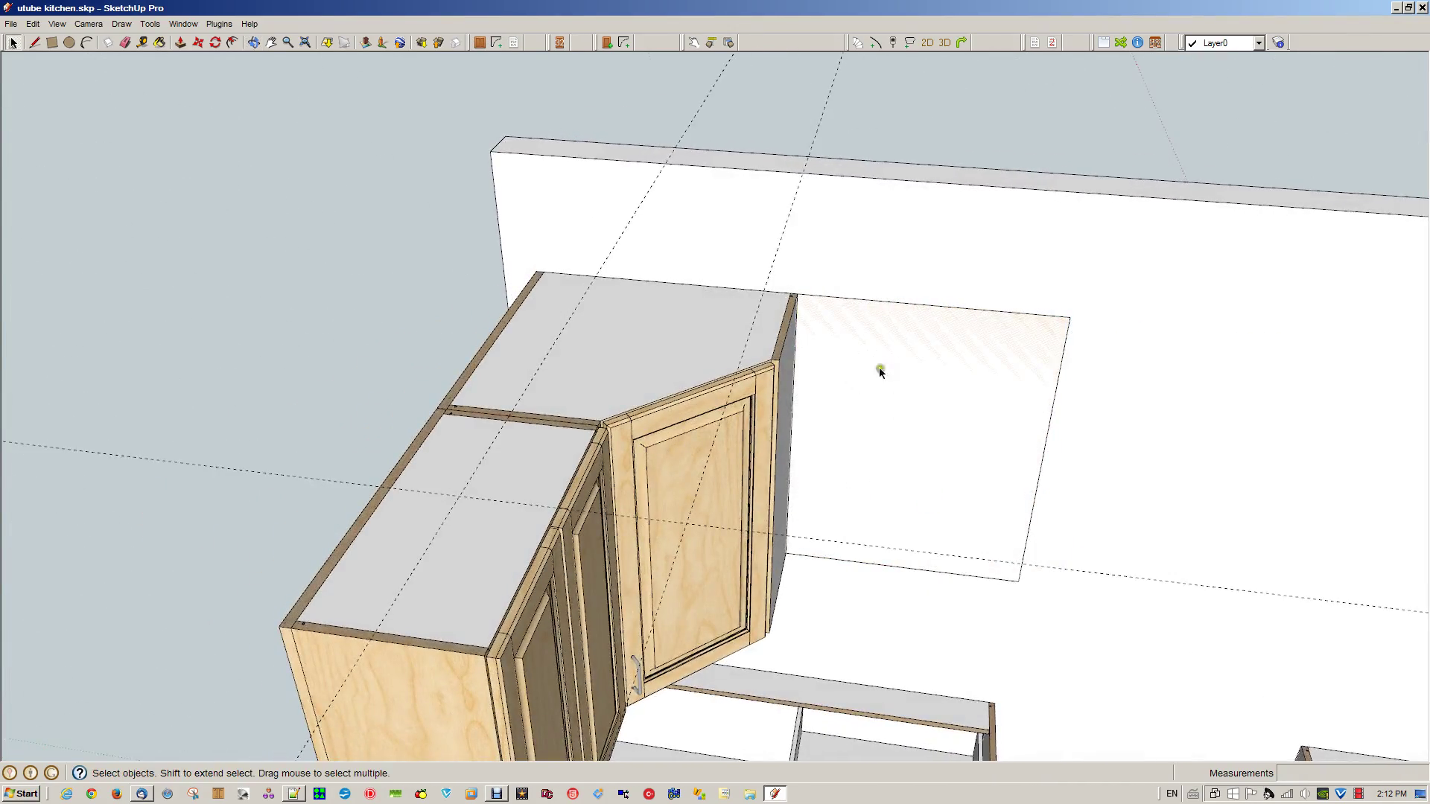
{"action": "left_click", "coordinate": [700, 360]}
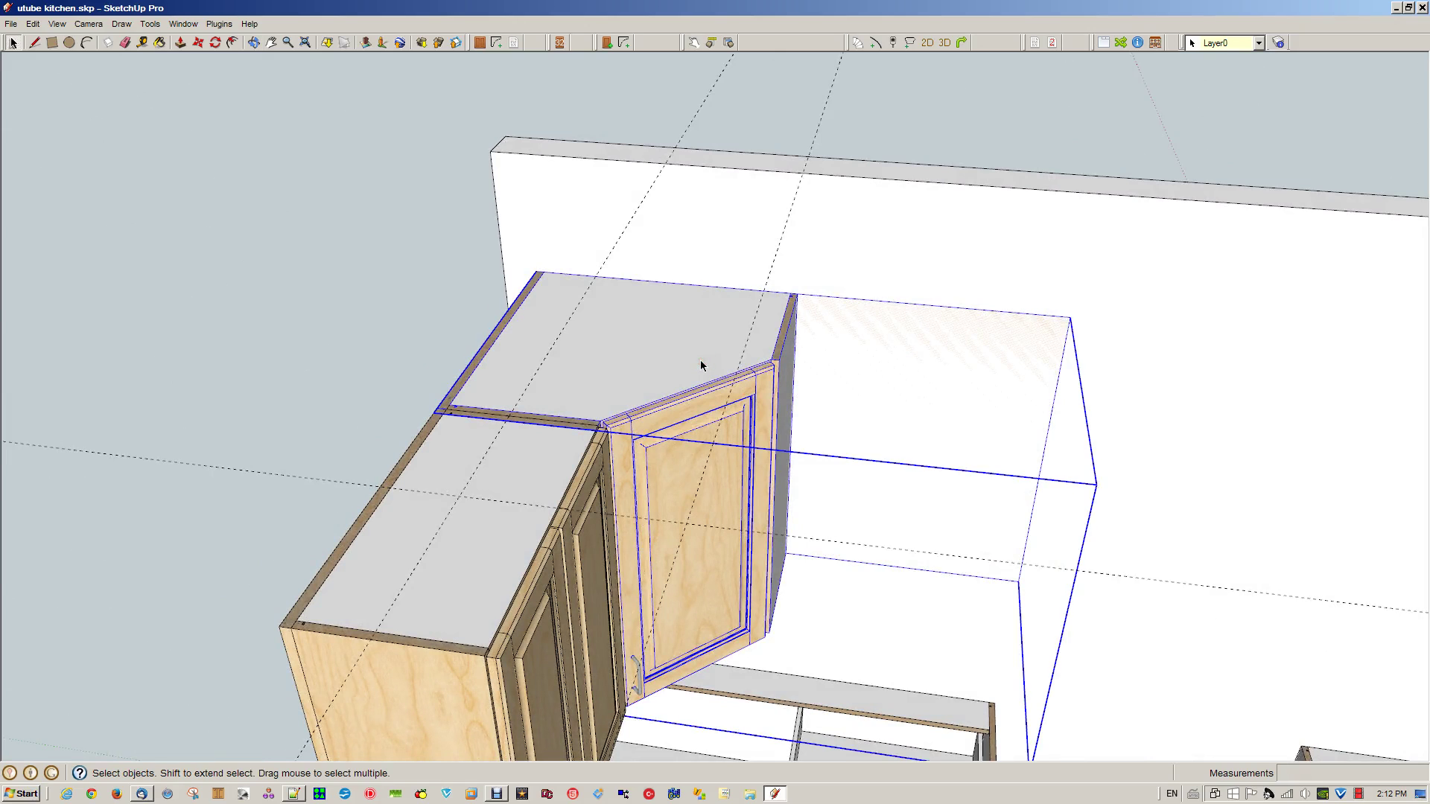
{"action": "key", "text": "Delete"}
- Recreate the angled upper cabinet with the finished back turned off, placing it from the two-door upper cabinet's front right corner toward the wall
{"action": "left_click", "coordinate": [478, 42]}
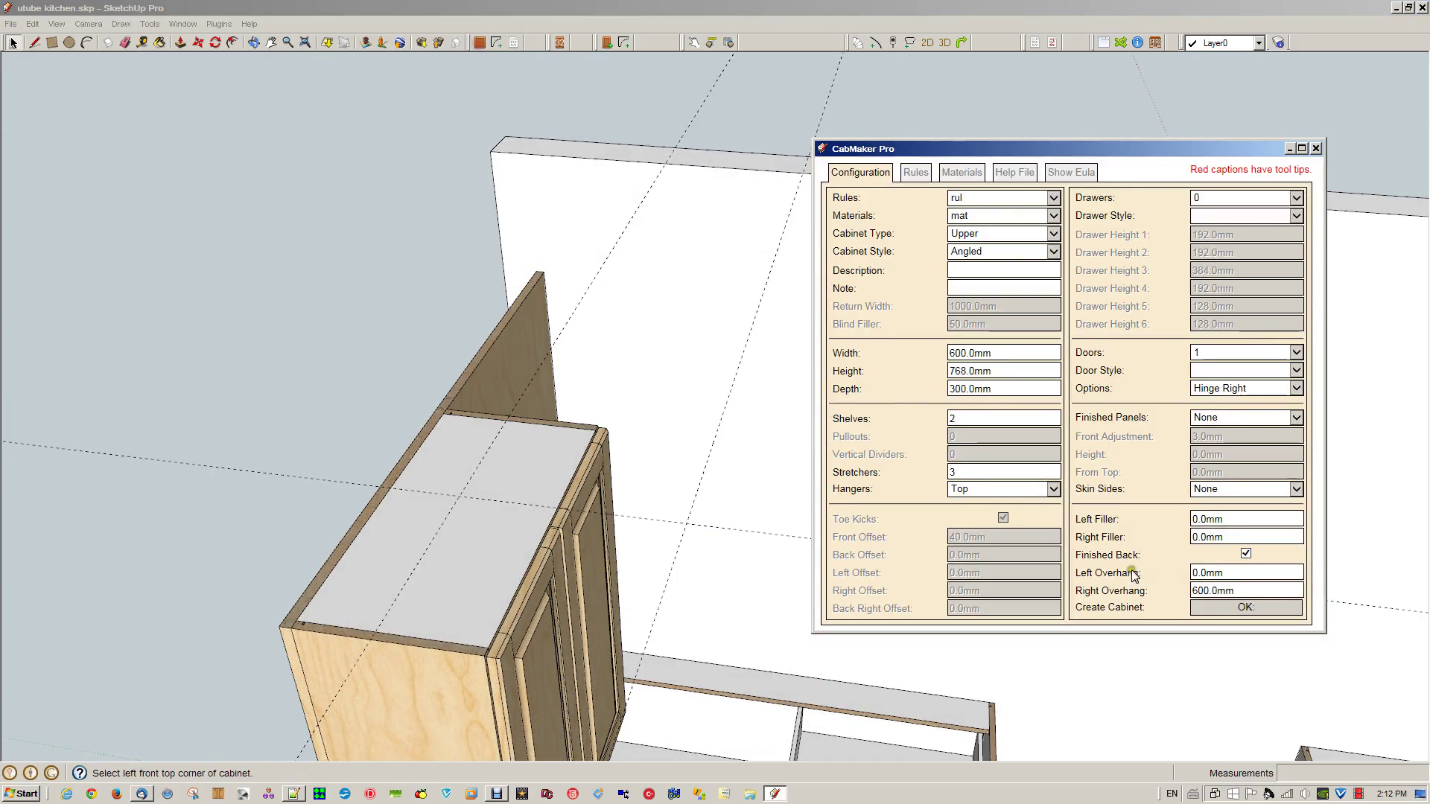
{"action": "left_click", "coordinate": [1245, 606]}
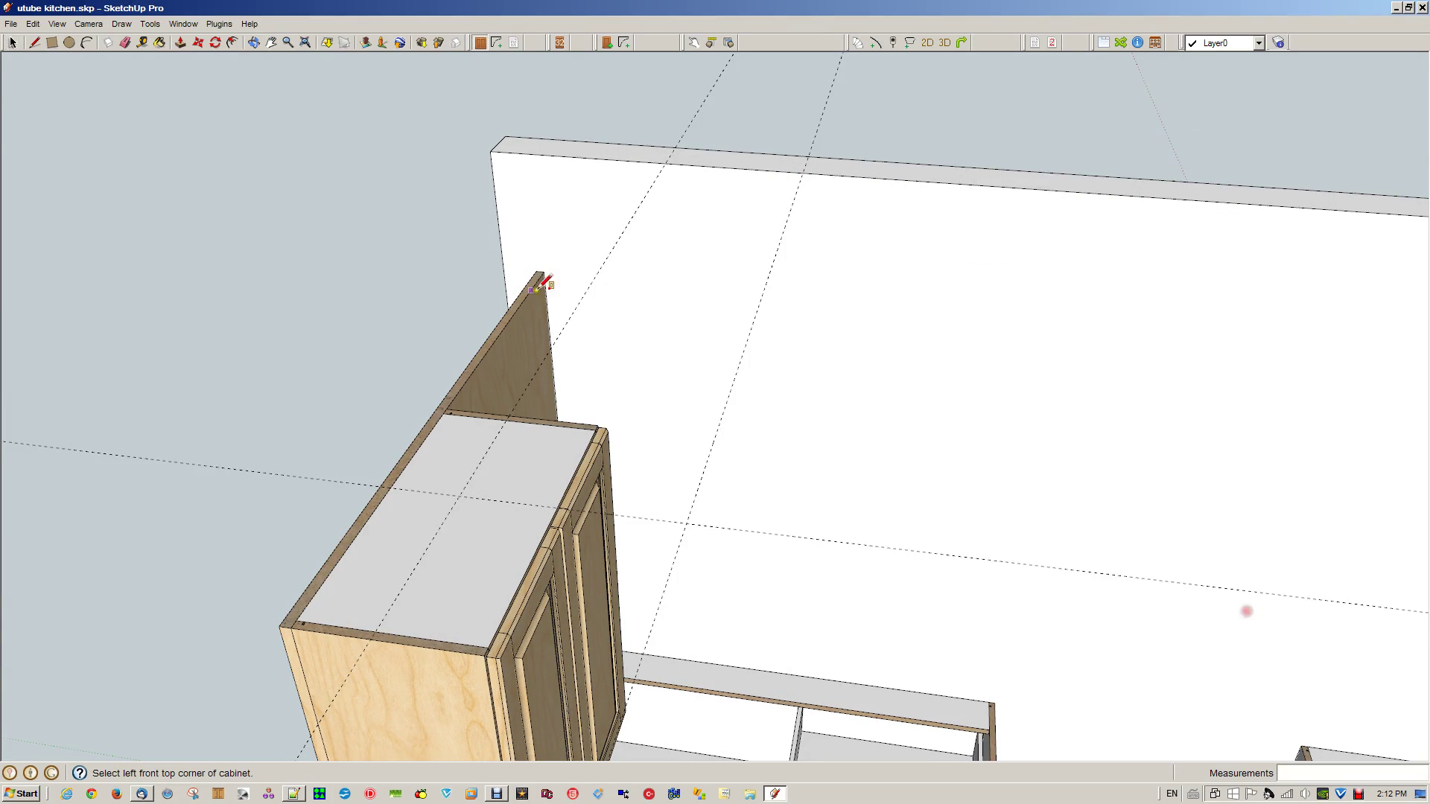
{"action": "left_click", "coordinate": [598, 425]}
{"action": "left_click", "coordinate": [625, 380]}
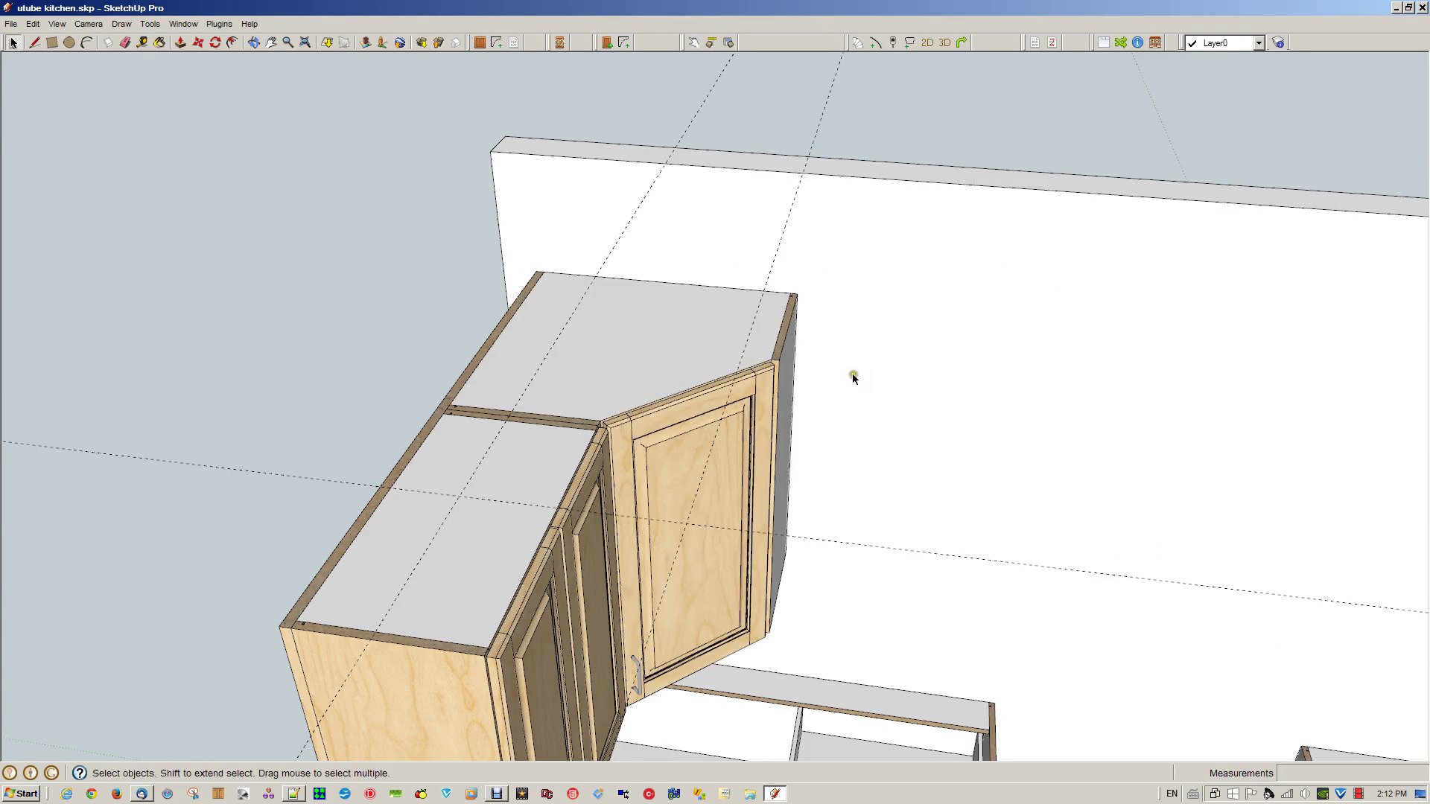
{"action": "scroll", "coordinate": [779, 342], "scroll_direction": "up", "scroll_amount": 3}
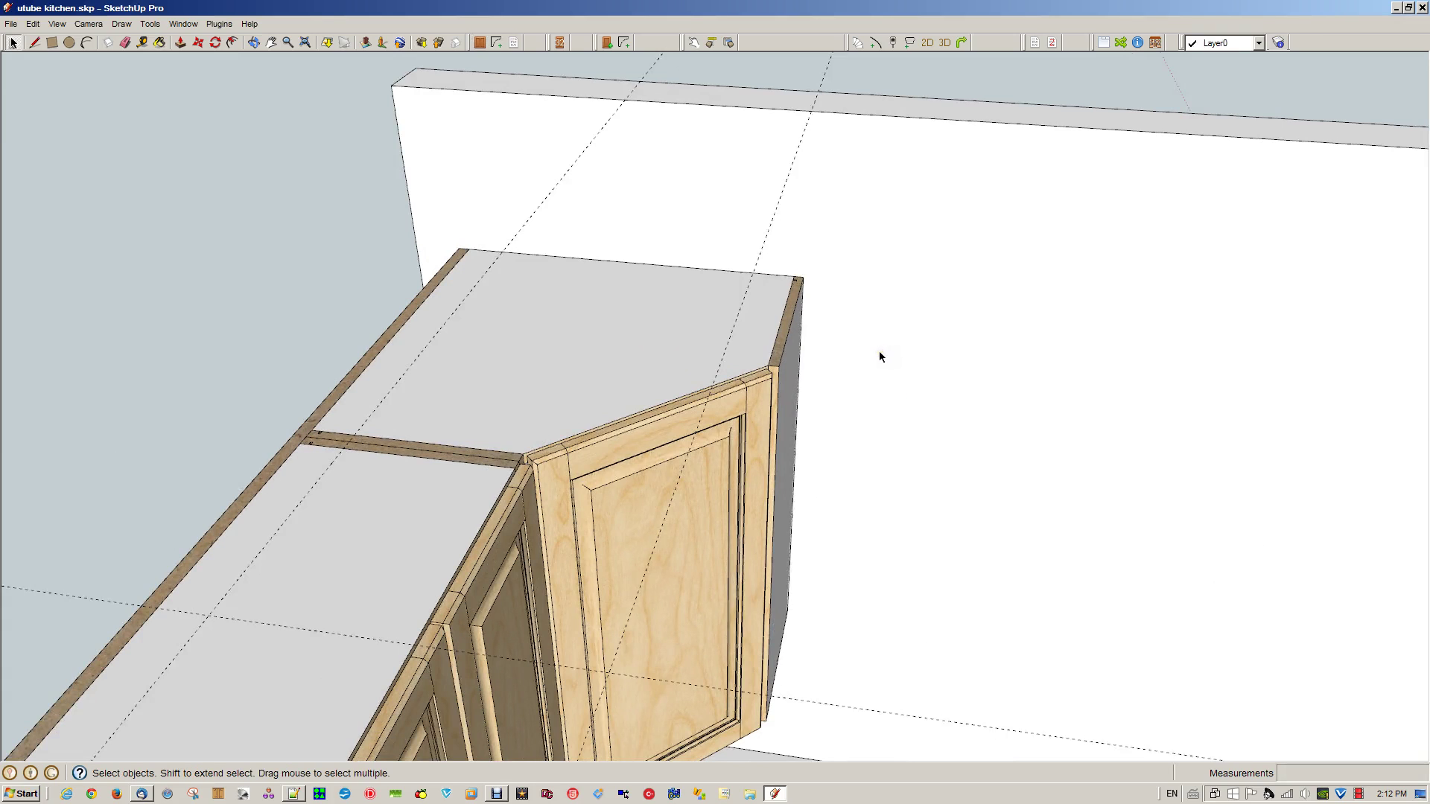
{"action": "scroll", "coordinate": [878, 356], "scroll_direction": "down", "scroll_amount": 2}
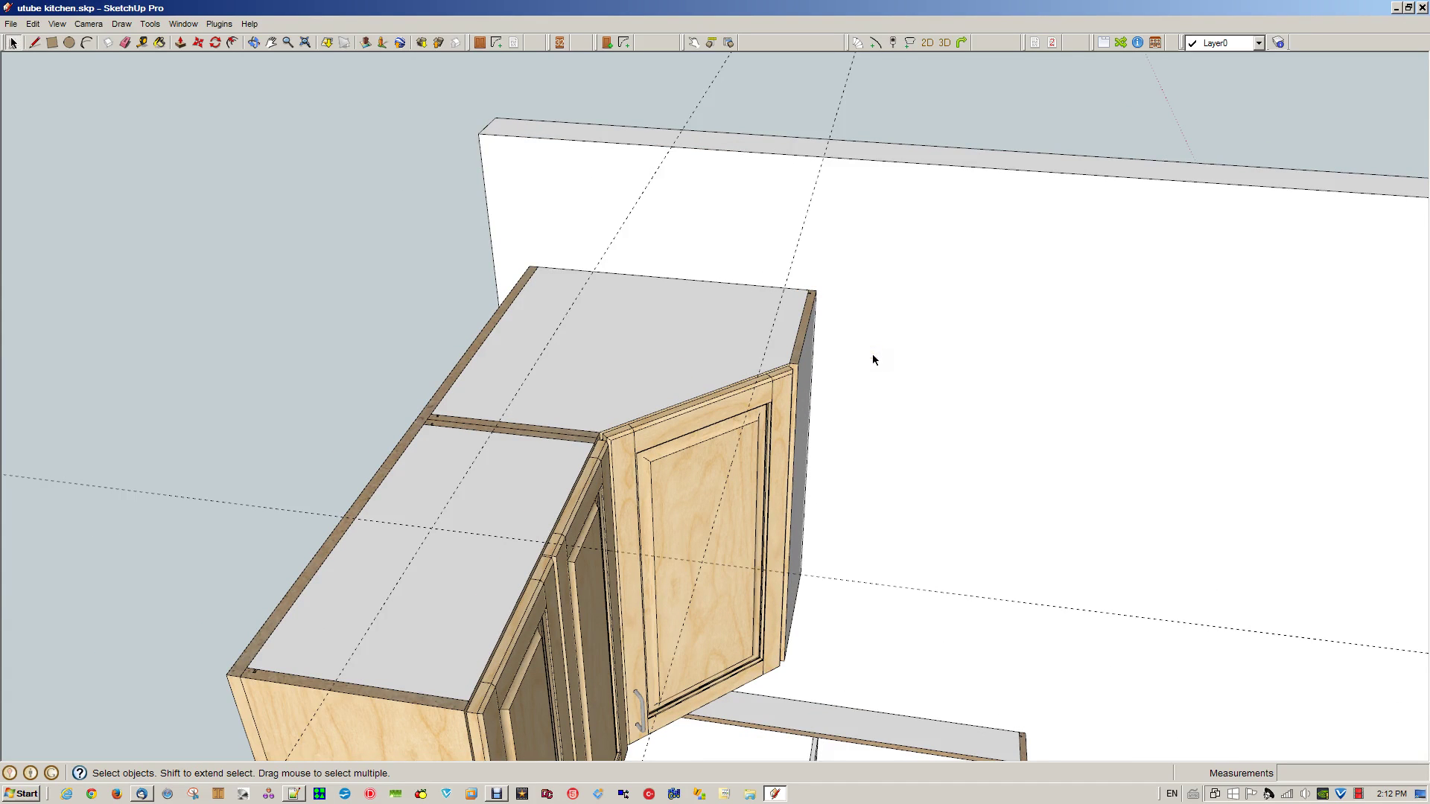
- Set up the next upper cabinet with 2 doors and a skin on its right side
{"action": "left_click", "coordinate": [479, 43]}
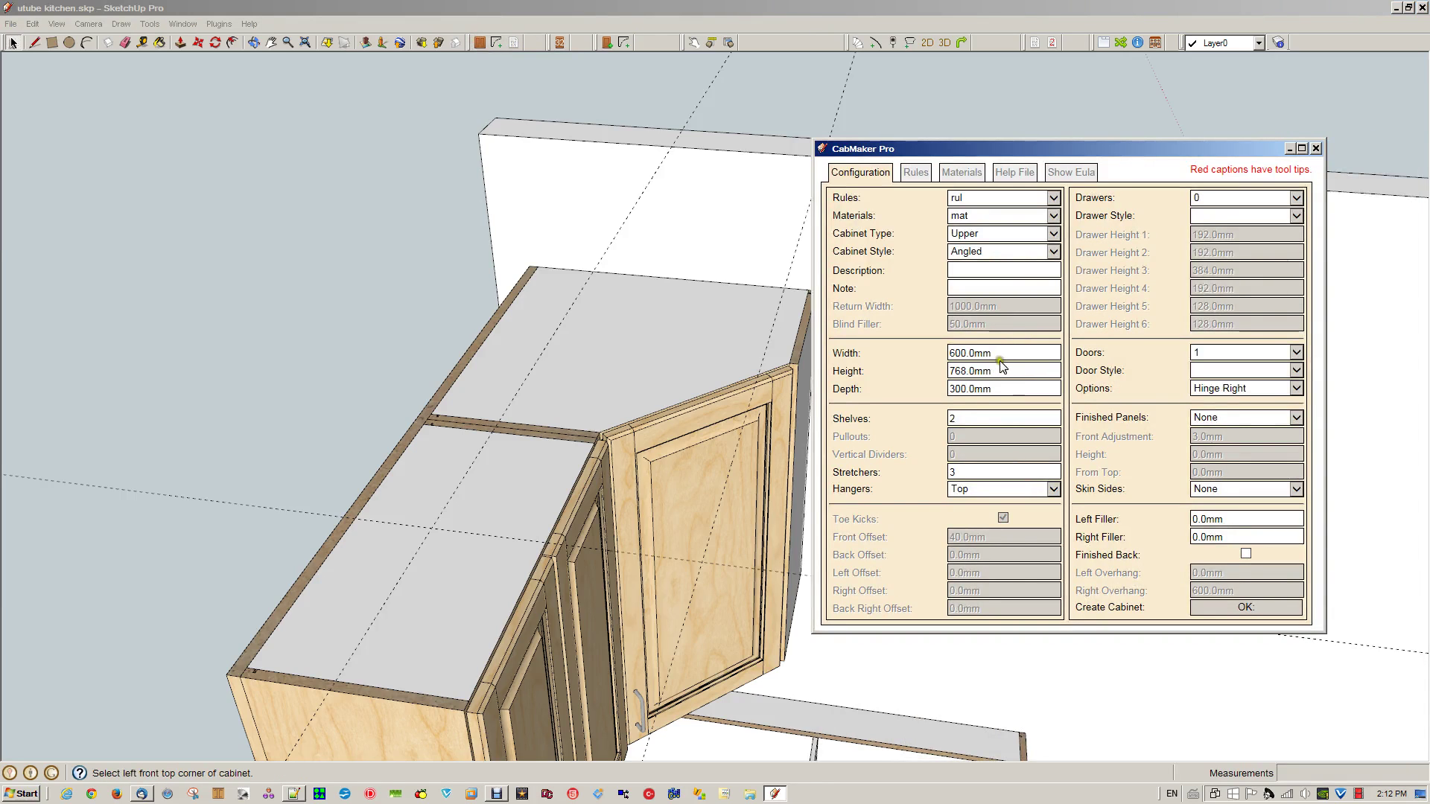
{"action": "left_click", "coordinate": [1297, 352]}
{"action": "left_click", "coordinate": [1198, 389]}
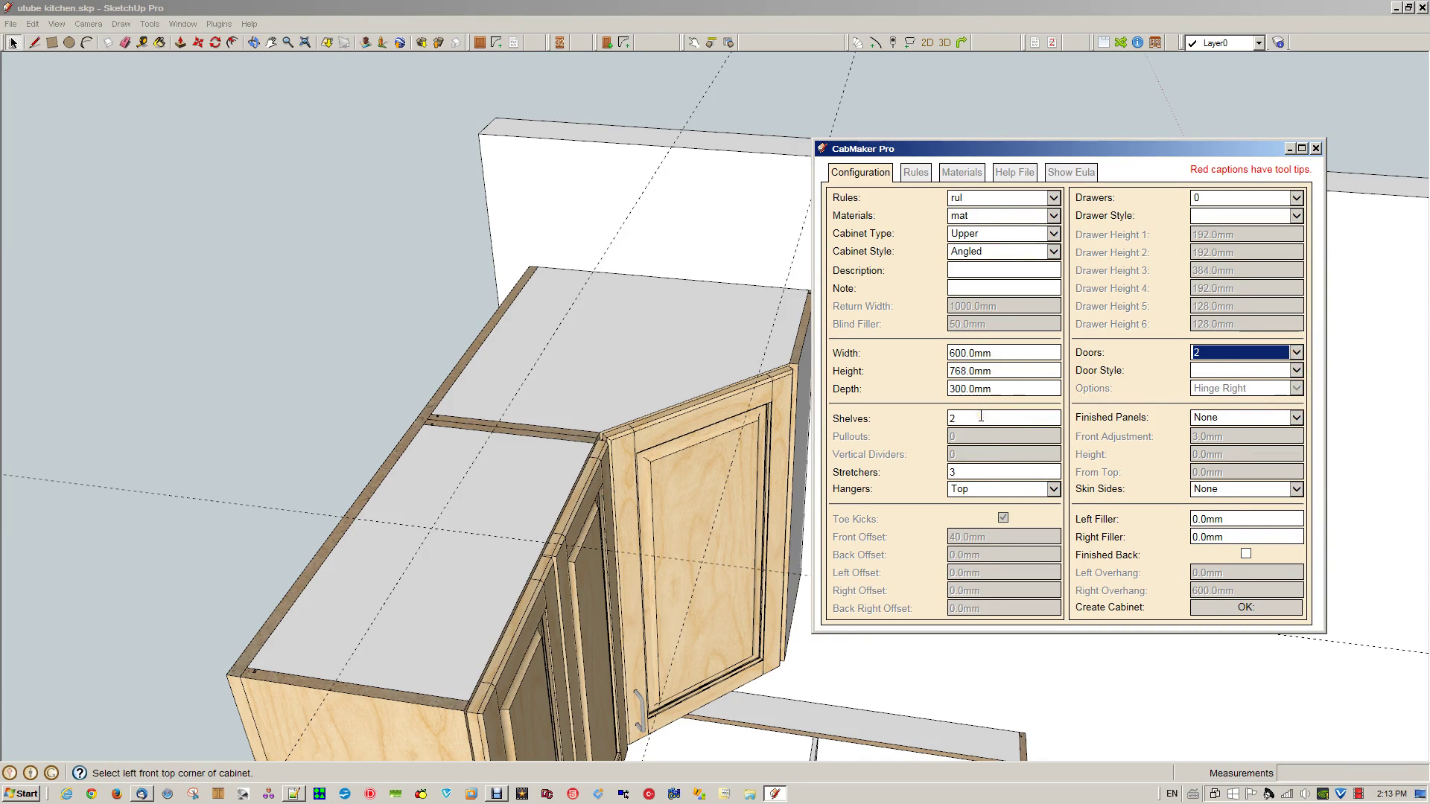
{"action": "left_click", "coordinate": [1261, 491]}
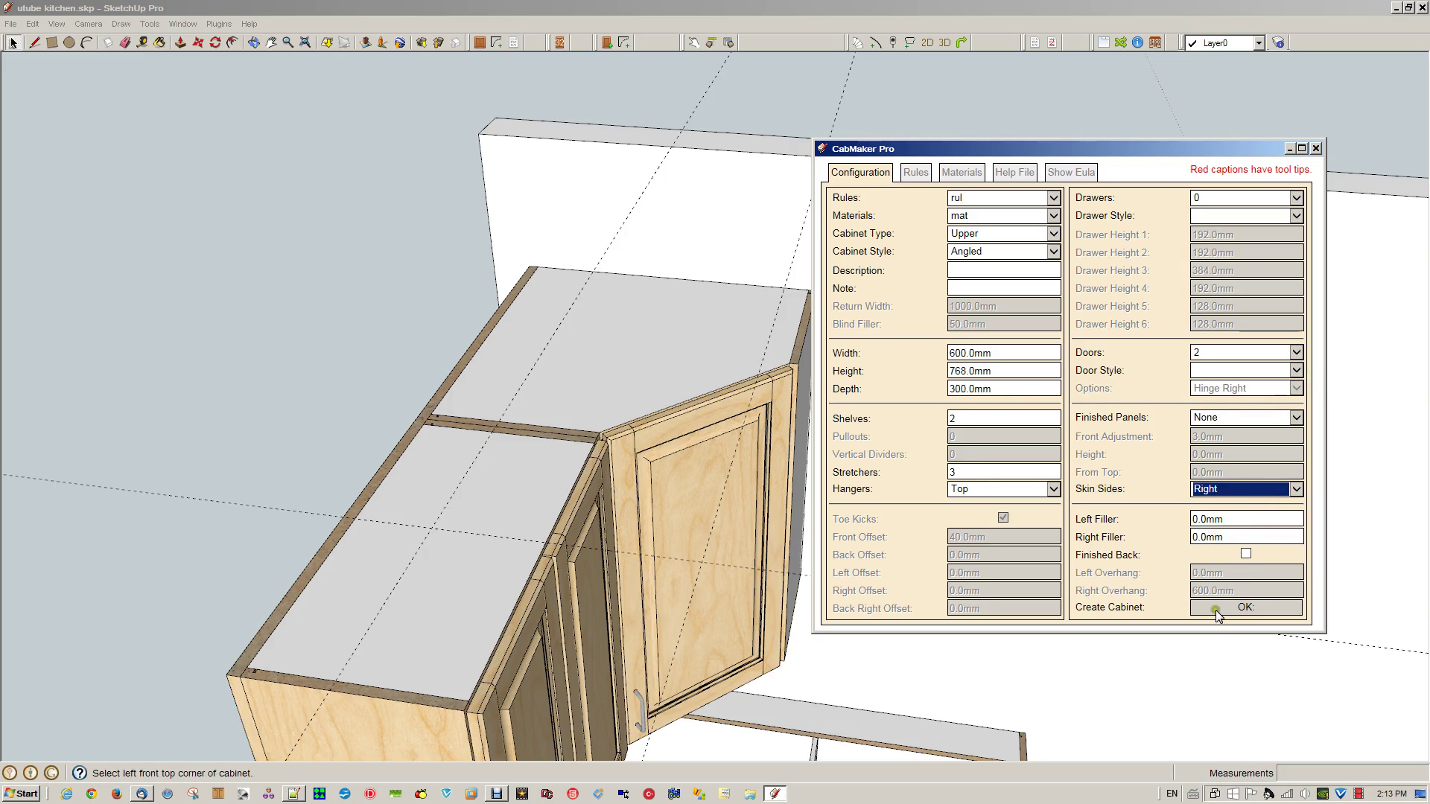
- Try to place the two-door cabinet beside the angled corner cabinet with the Angled style still set, and delete it
{"action": "left_click", "coordinate": [1237, 607]}
{"action": "left_click", "coordinate": [796, 365]}
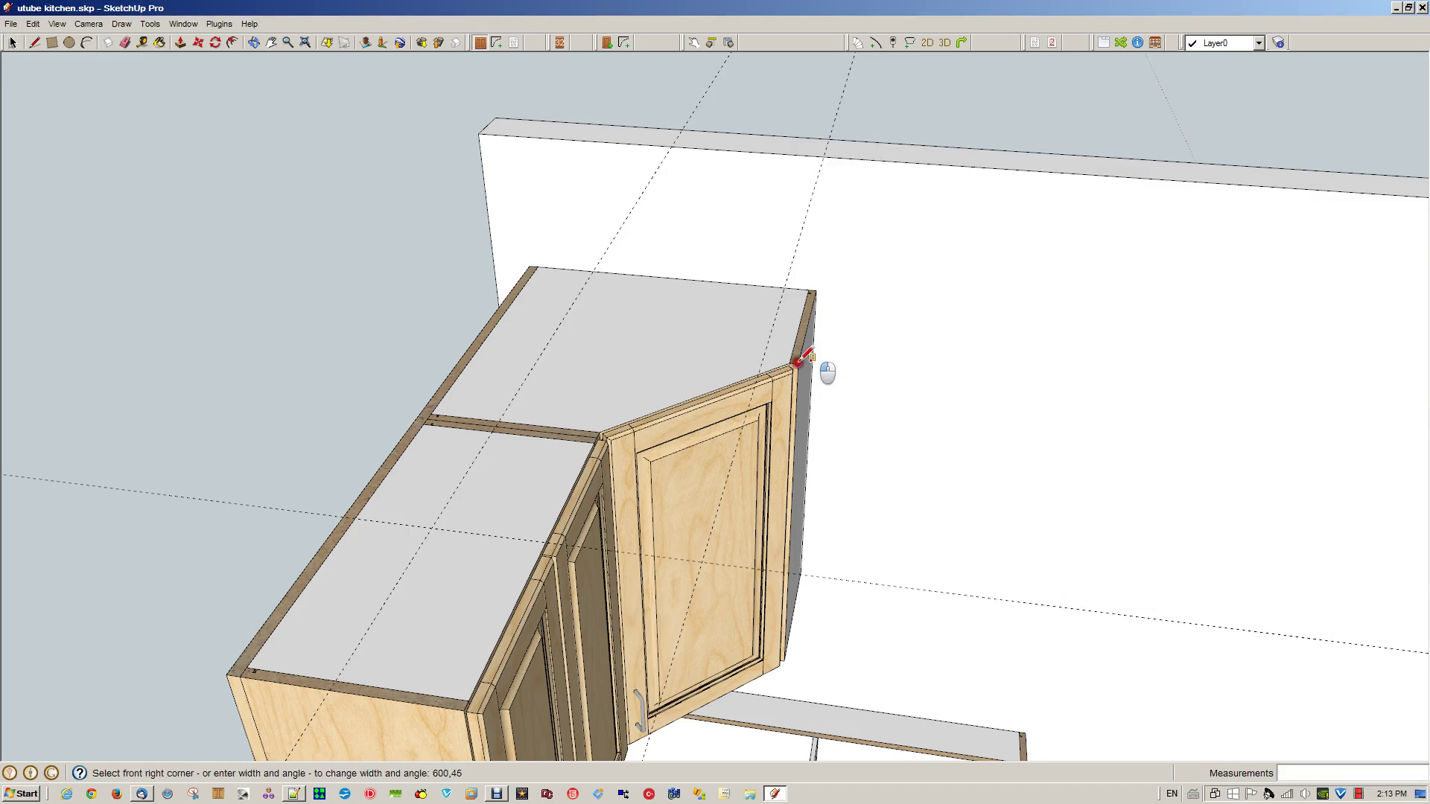
{"action": "left_click", "coordinate": [931, 379]}
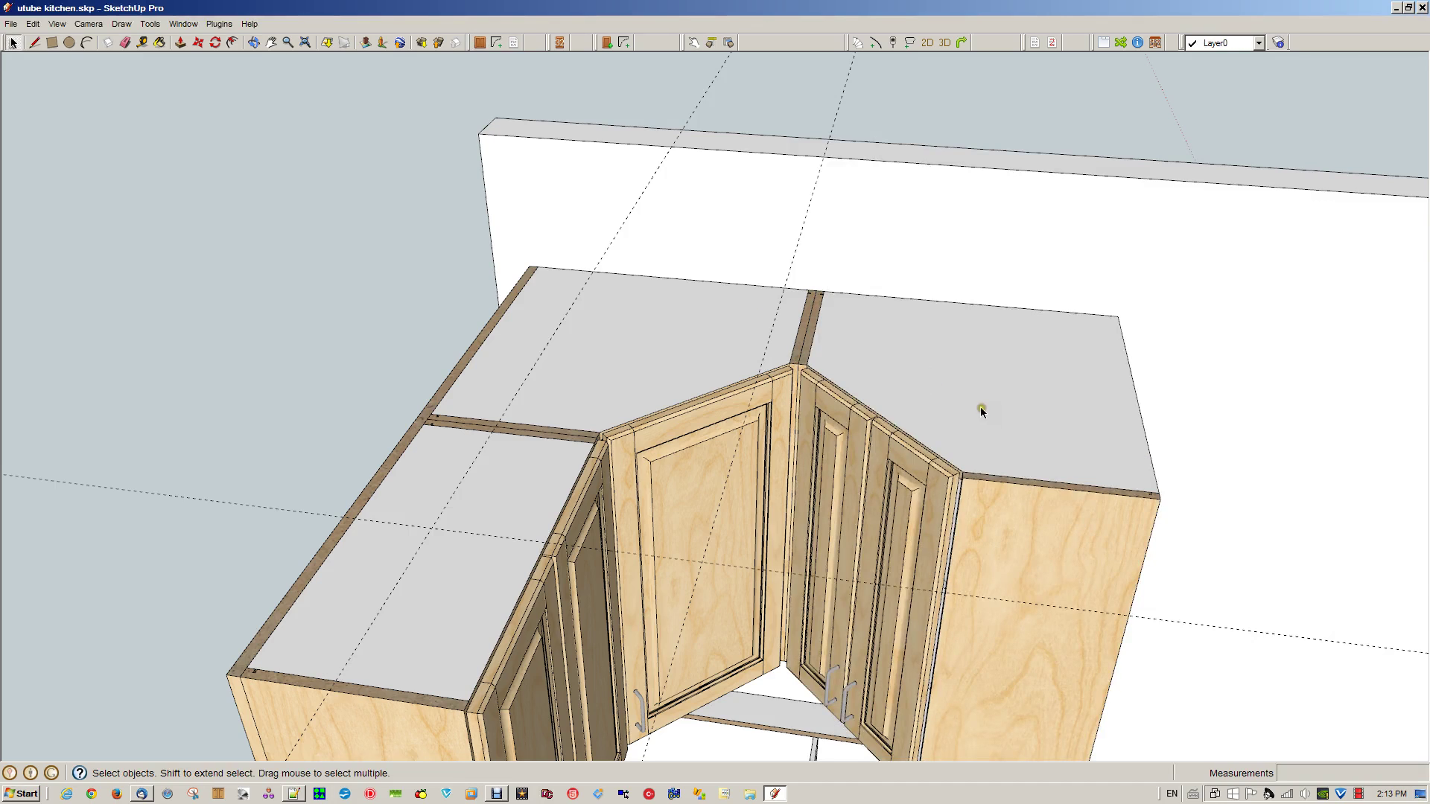
{"action": "left_click", "coordinate": [980, 408]}
{"action": "key", "text": "Delete"}
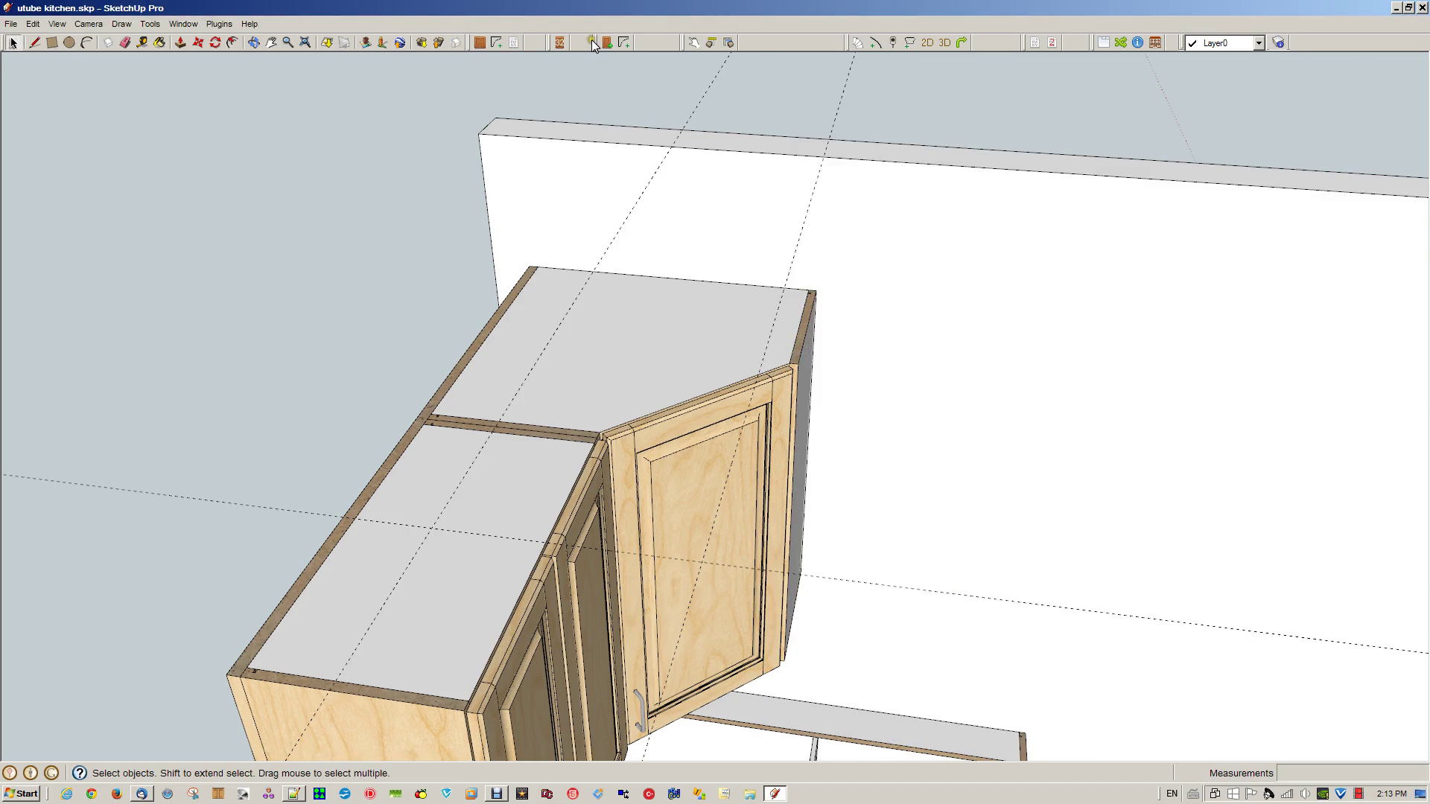
- Create the two-door upper cabinet in the Angled style, placing it from the corner cabinet's front right corner along the wall
{"action": "left_click", "coordinate": [484, 42]}
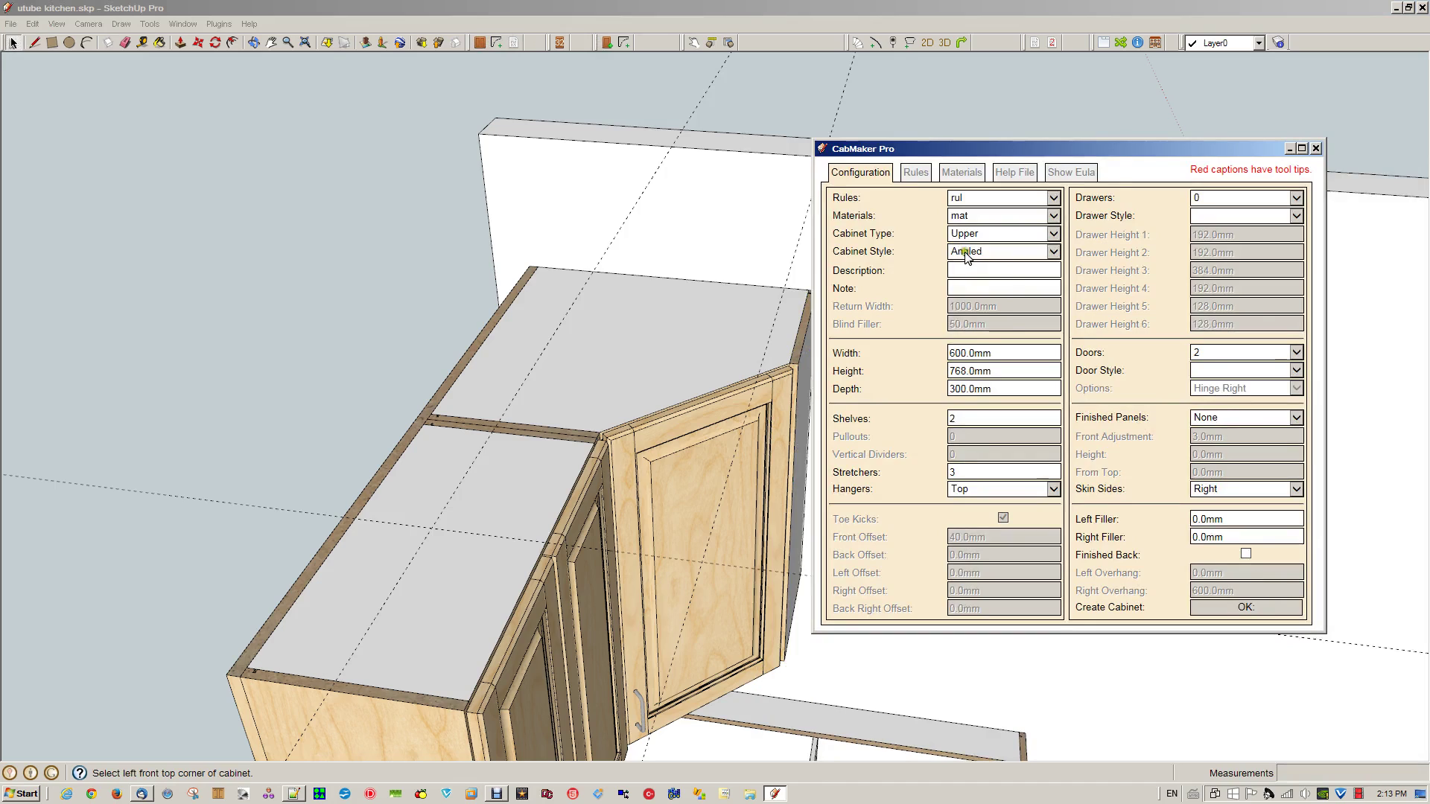
{"action": "left_click", "coordinate": [966, 253]}
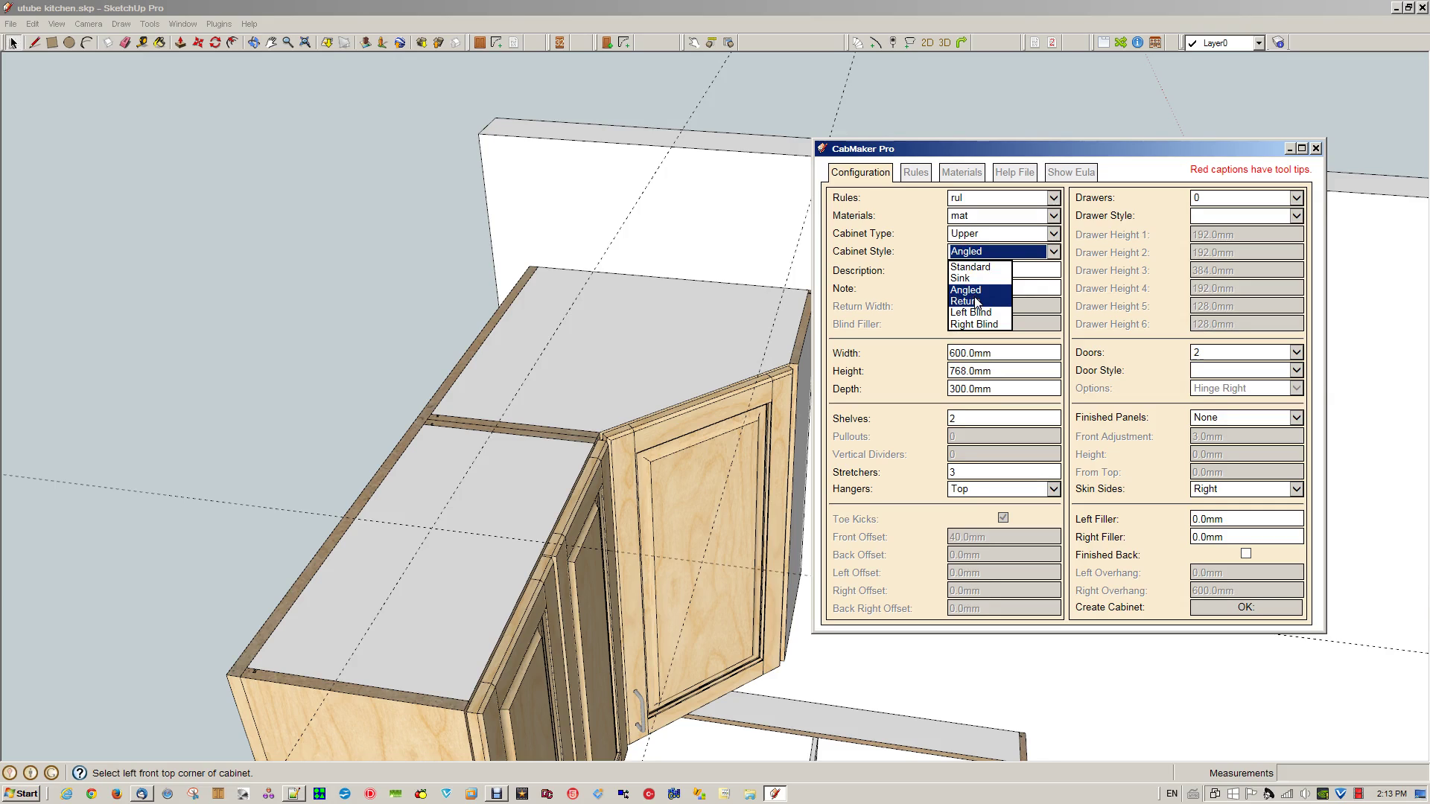
{"action": "left_click", "coordinate": [973, 270]}
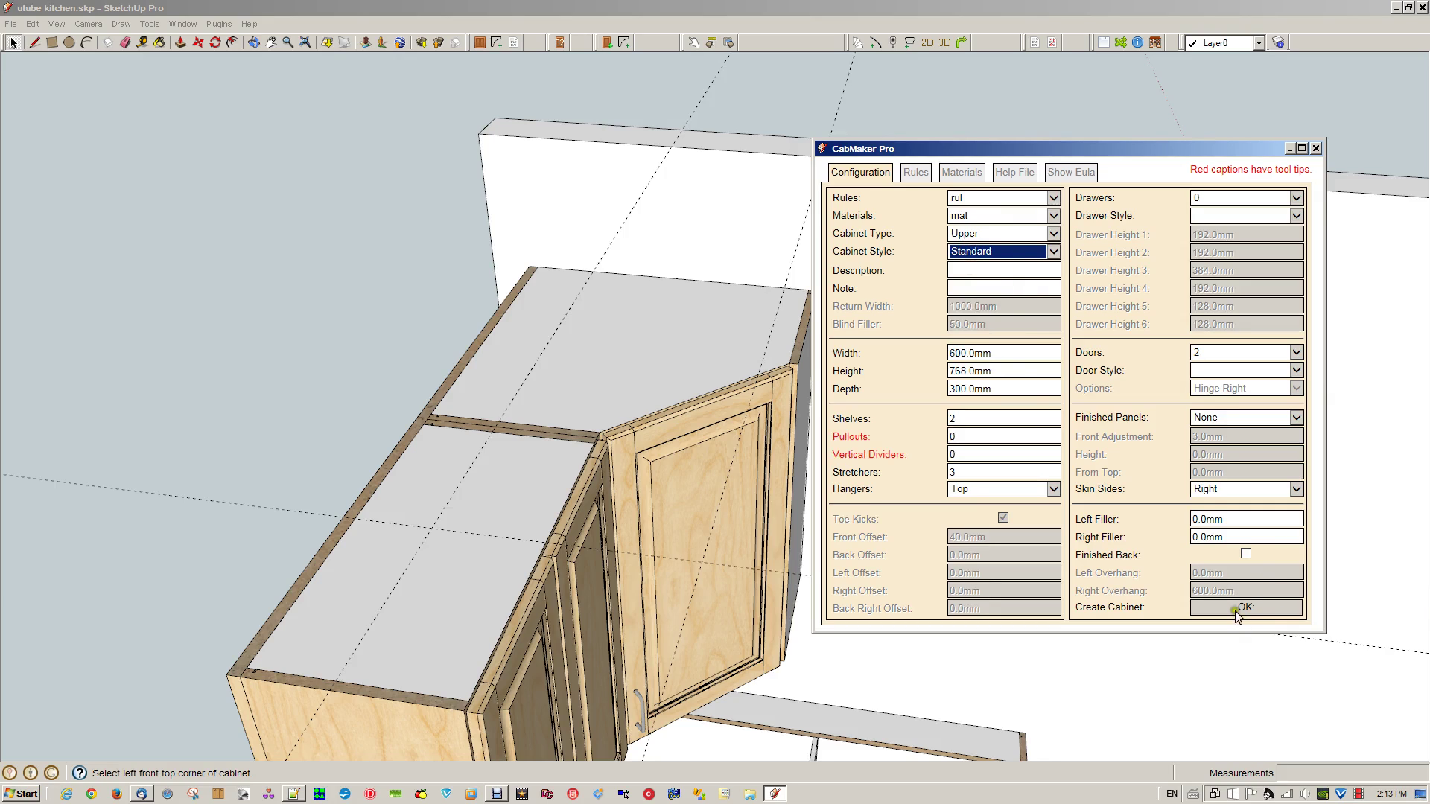
{"action": "left_click", "coordinate": [1025, 253]}
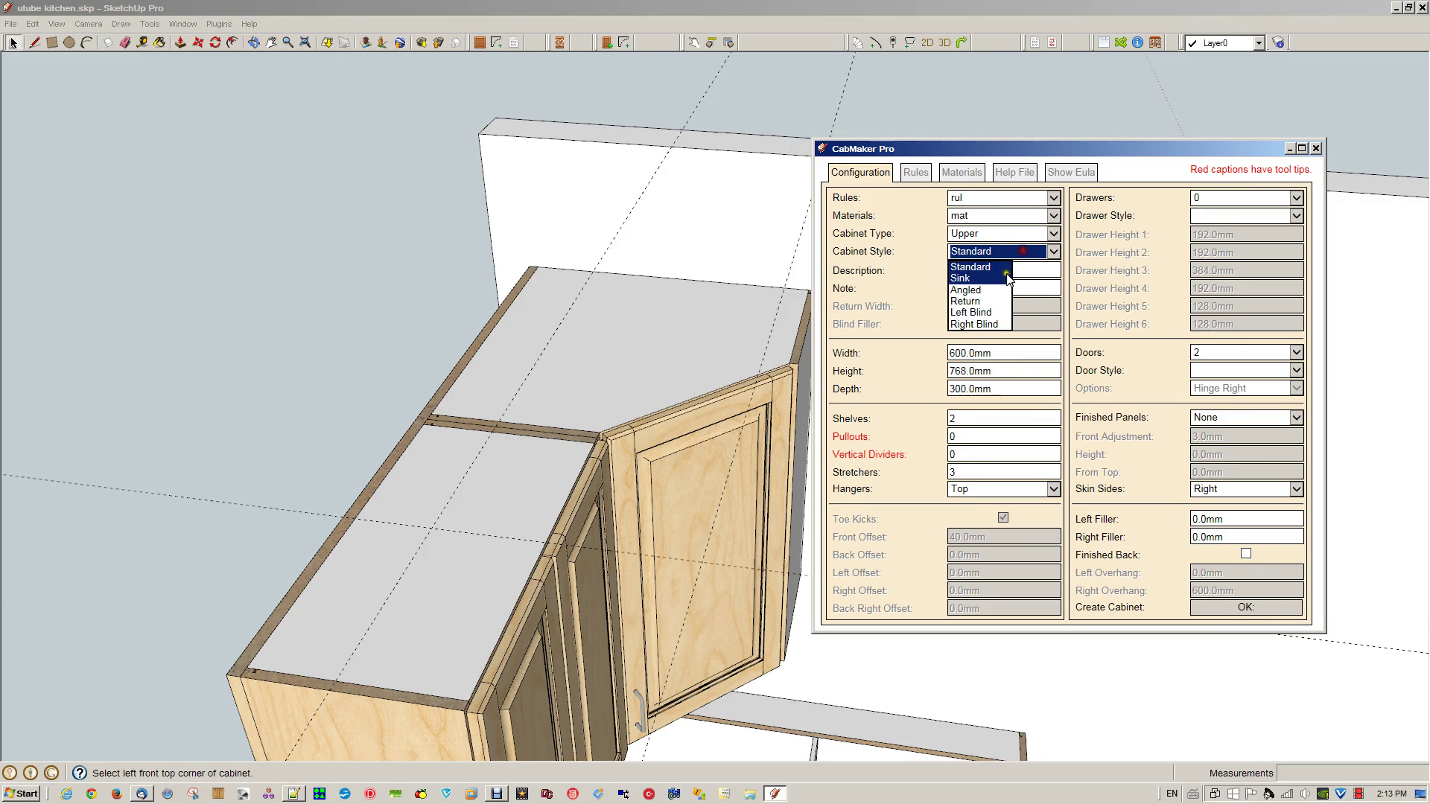
{"action": "left_click", "coordinate": [980, 290]}
{"action": "left_click", "coordinate": [1239, 606]}
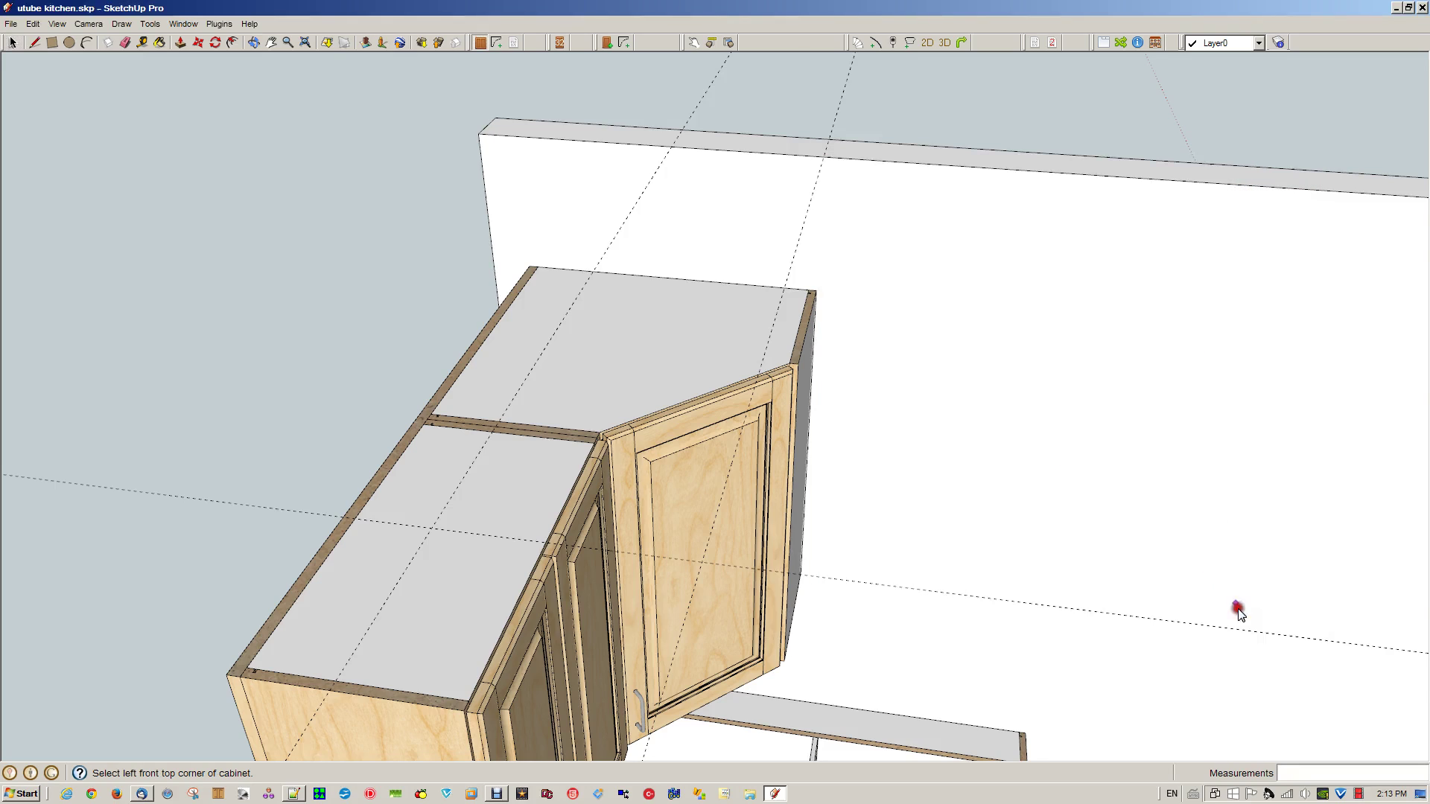
{"action": "left_click", "coordinate": [798, 364]}
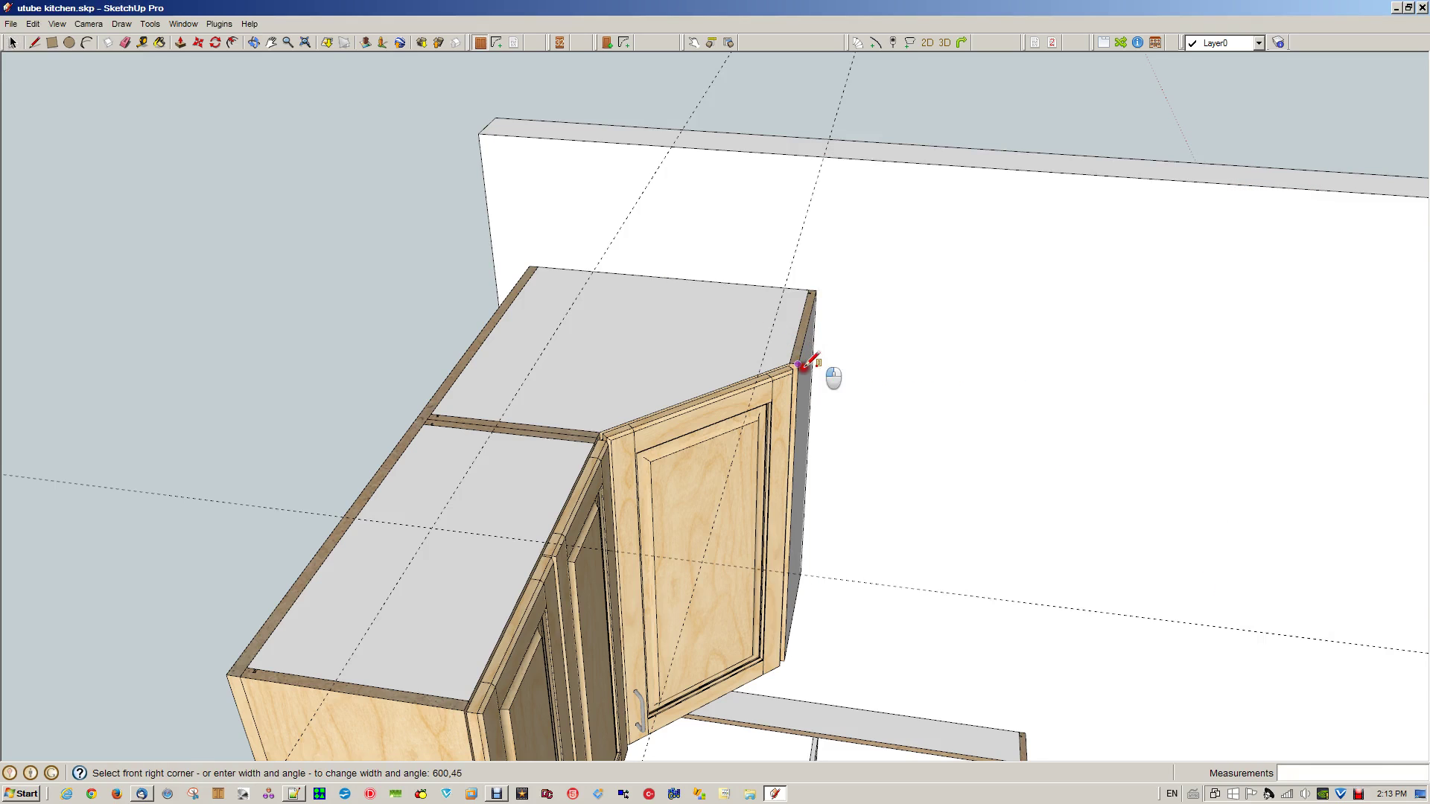
{"action": "left_click", "coordinate": [932, 376]}
- Edit the newly placed two-door upper cabinet and change its style to Standard
{"action": "left_click", "coordinate": [921, 361]}
{"action": "right_click", "coordinate": [920, 359]}
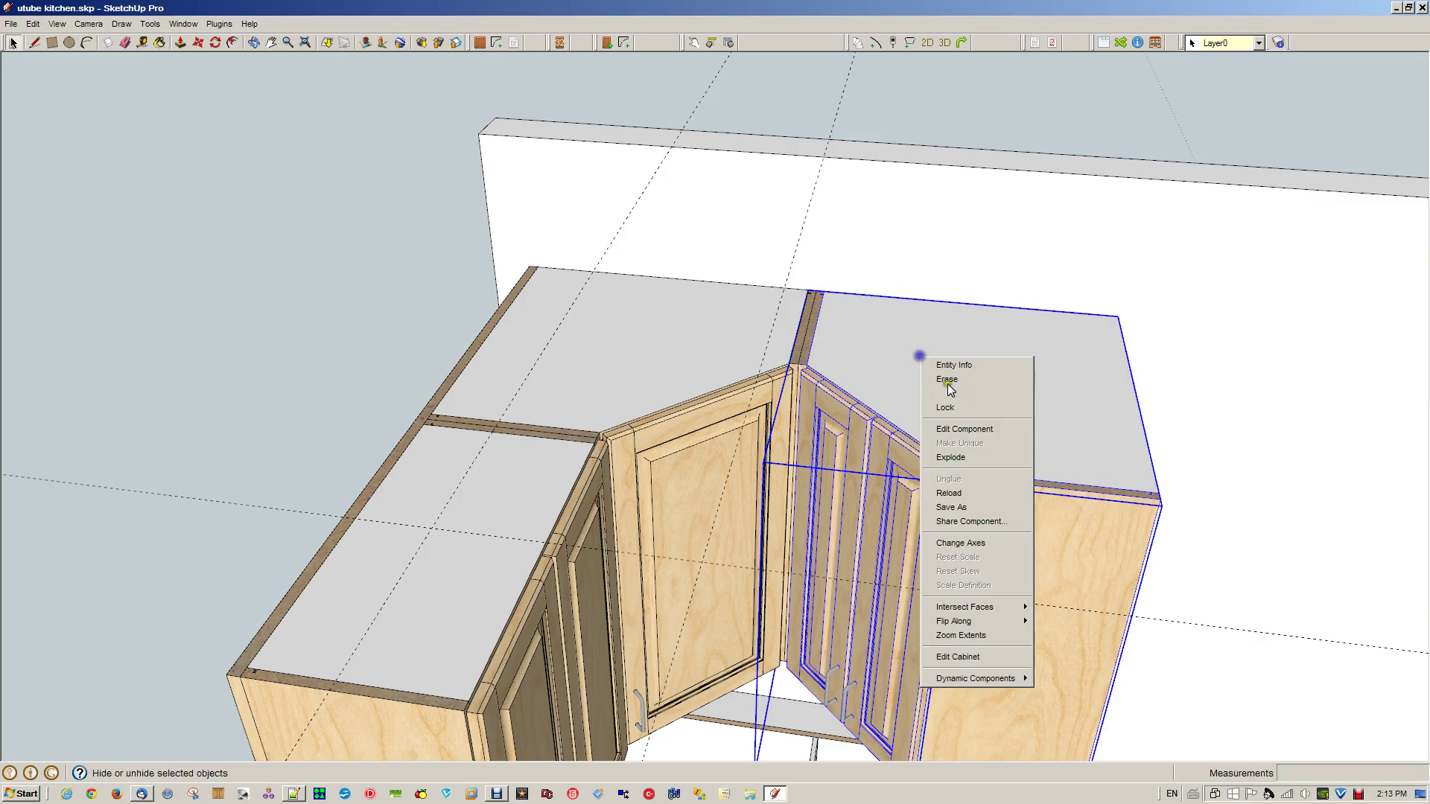
{"action": "left_click", "coordinate": [959, 658]}
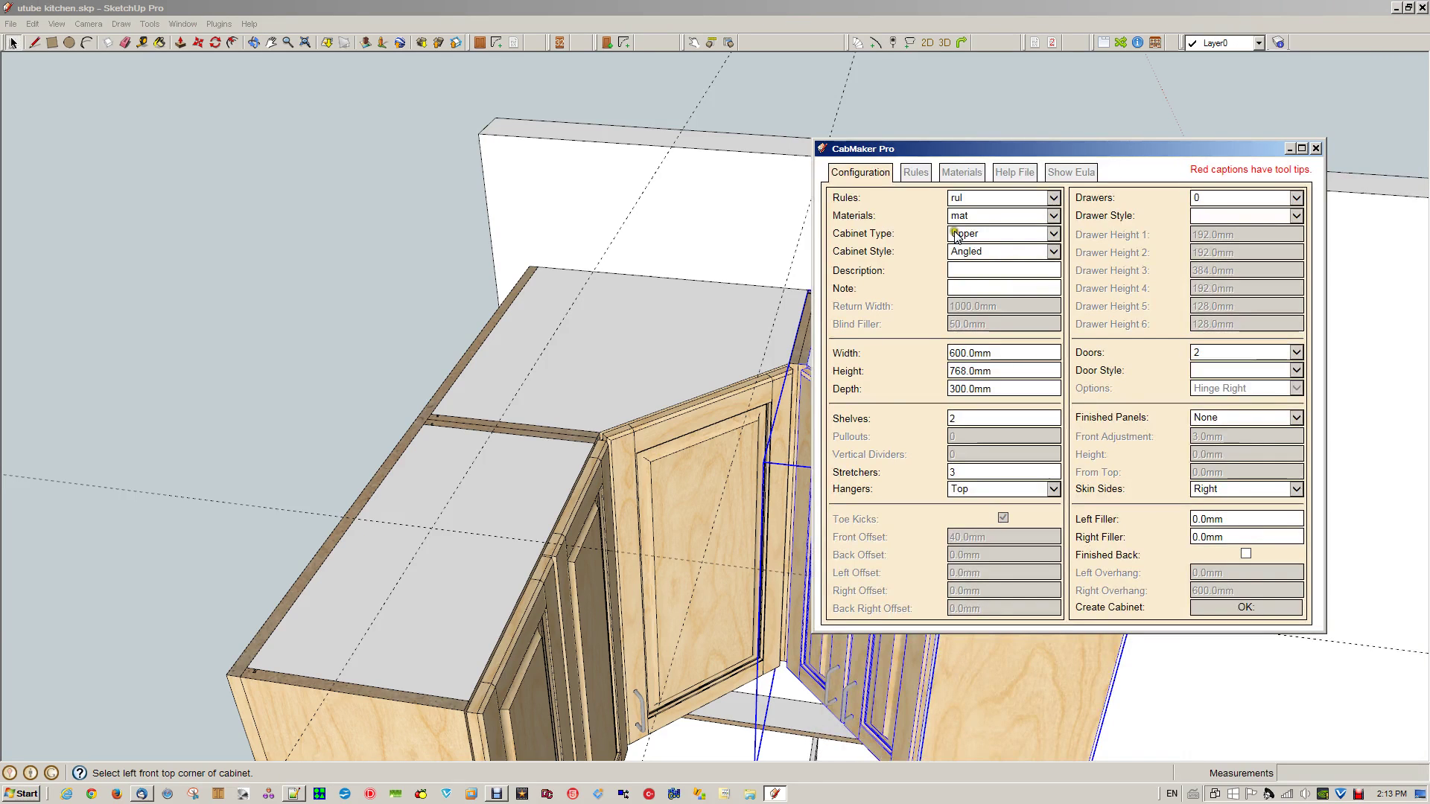
{"action": "left_click", "coordinate": [982, 255]}
{"action": "left_click", "coordinate": [994, 286]}
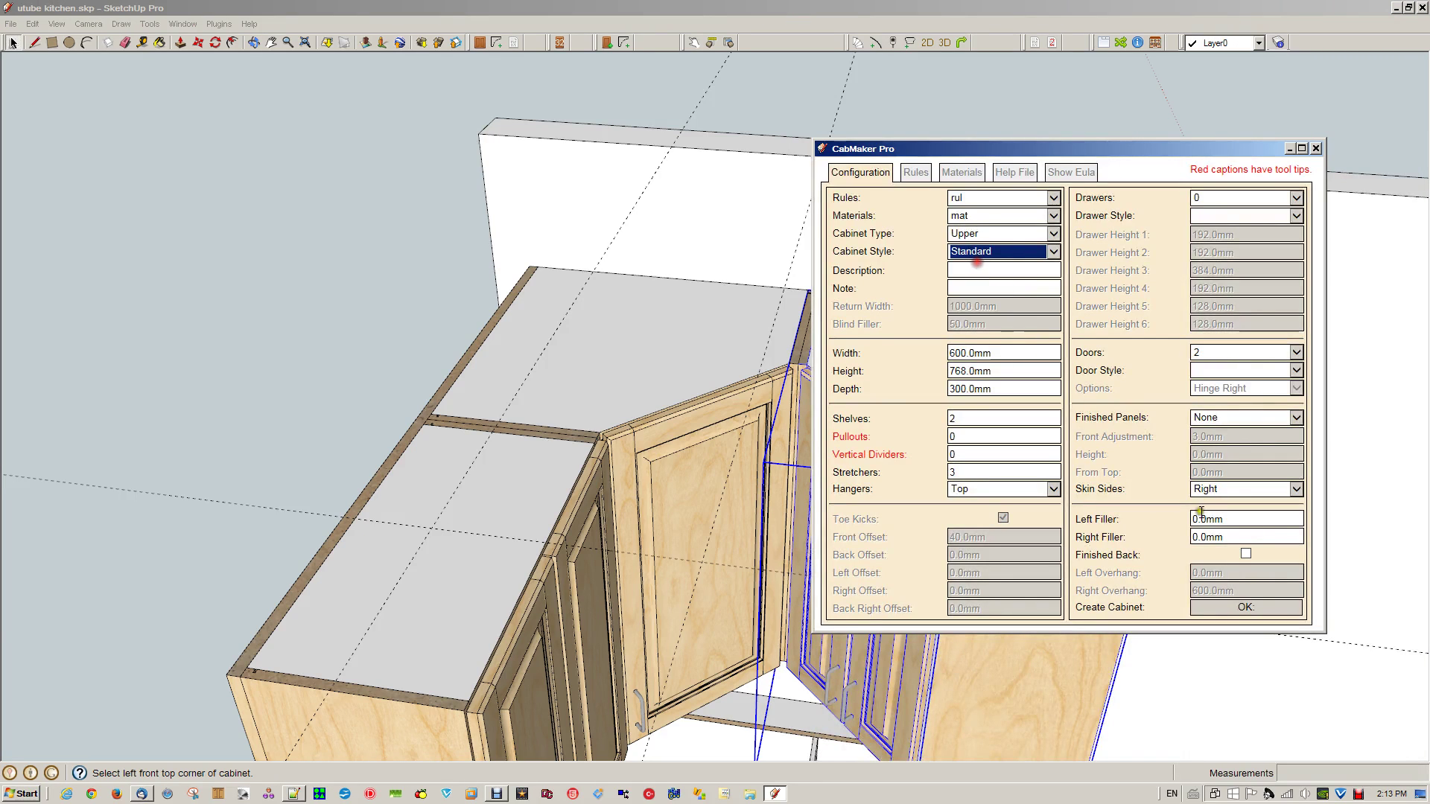
{"action": "left_click", "coordinate": [1238, 607]}
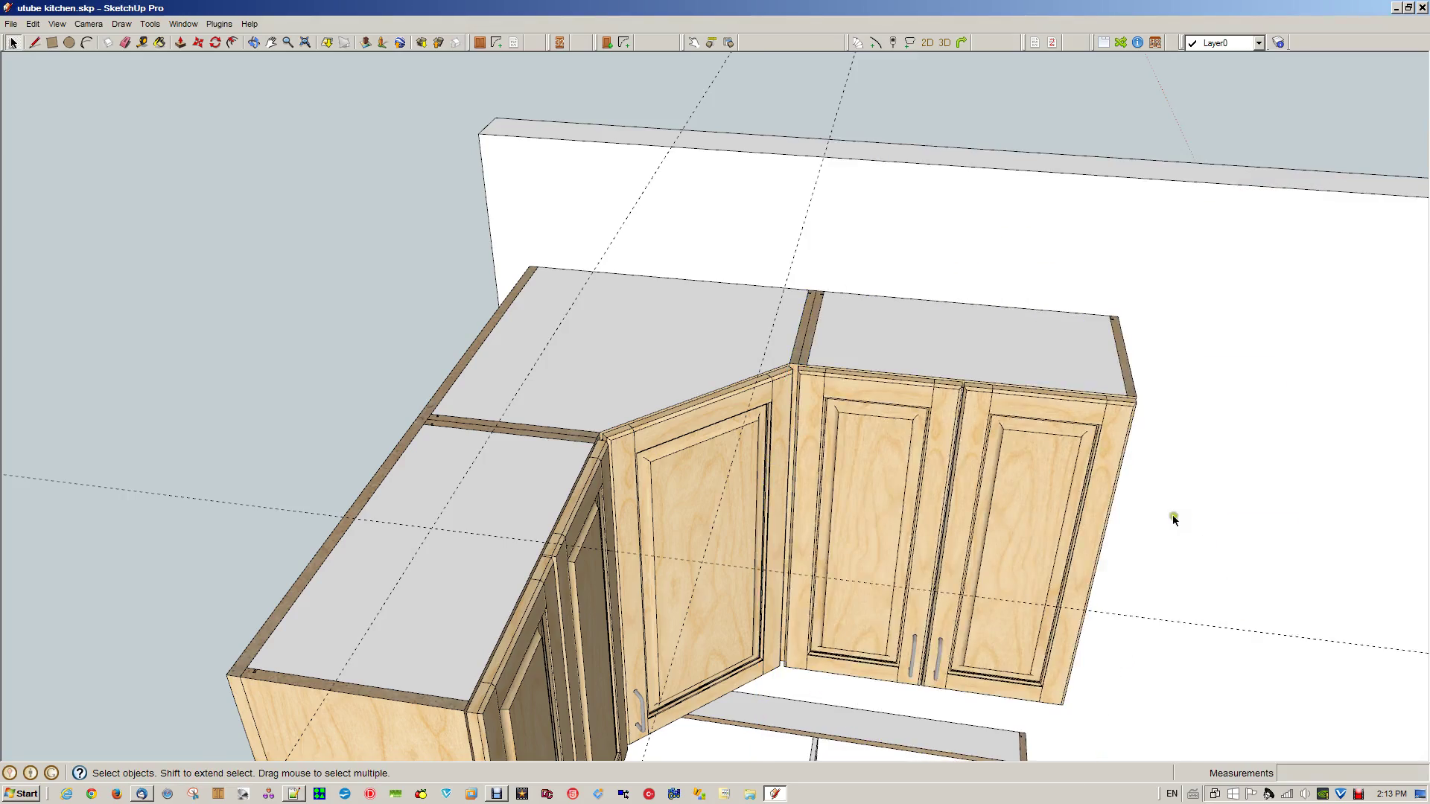
- Set up a standard upper cabinet 800 mm wide and 480 mm high with 1 shelf and no skinned sides
{"action": "scroll", "coordinate": [1172, 519], "scroll_direction": "down", "scroll_amount": 2}
{"action": "middle_click_drag", "start_coordinate": [1136, 522], "coordinate": [737, 357]}
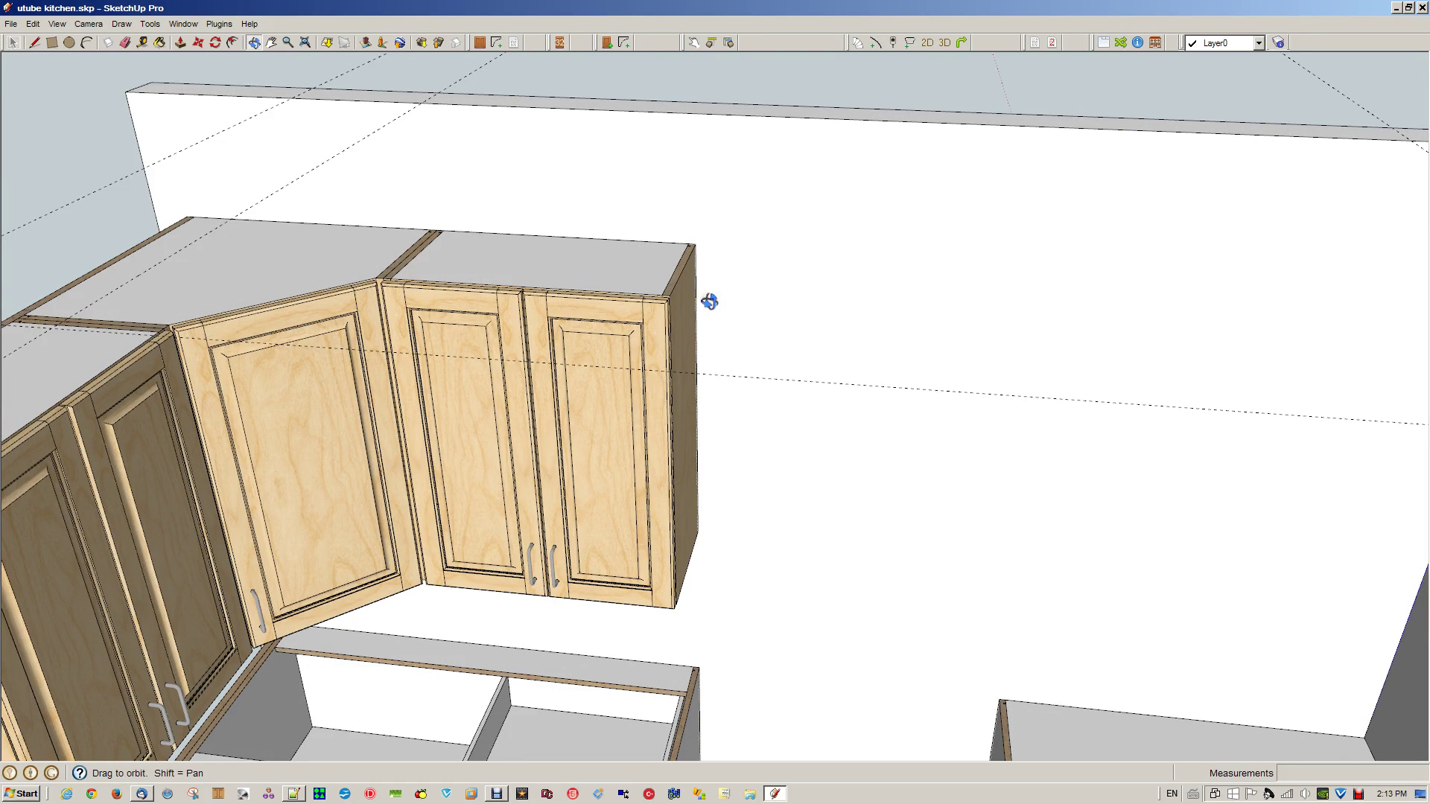
{"action": "left_click", "coordinate": [479, 45]}
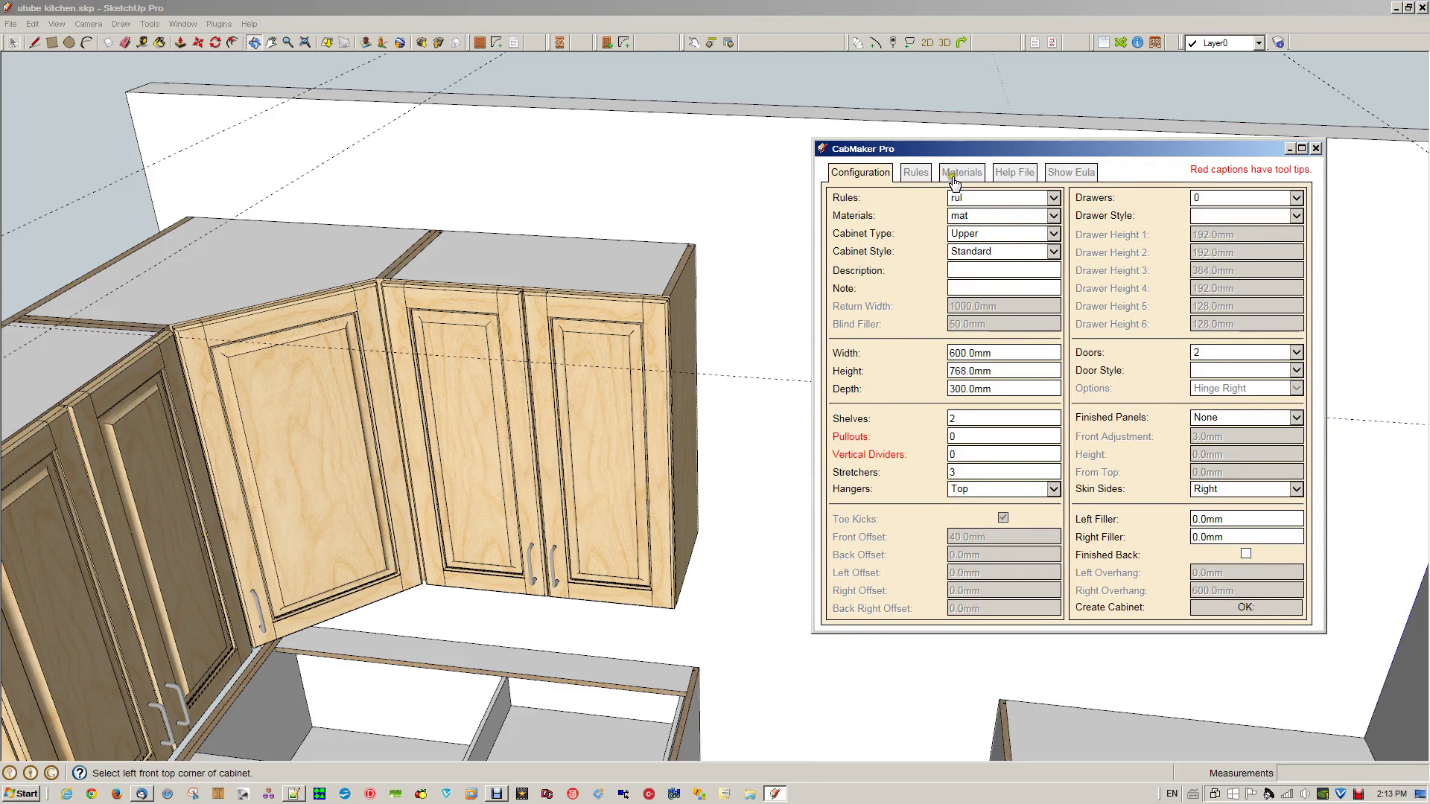
{"action": "double_click", "coordinate": [1001, 370]}
{"action": "type", "text": "480"}
{"action": "key", "text": "shift+Tab"}
{"action": "type", "text": "800"}
{"action": "left_click", "coordinate": [1282, 489]}
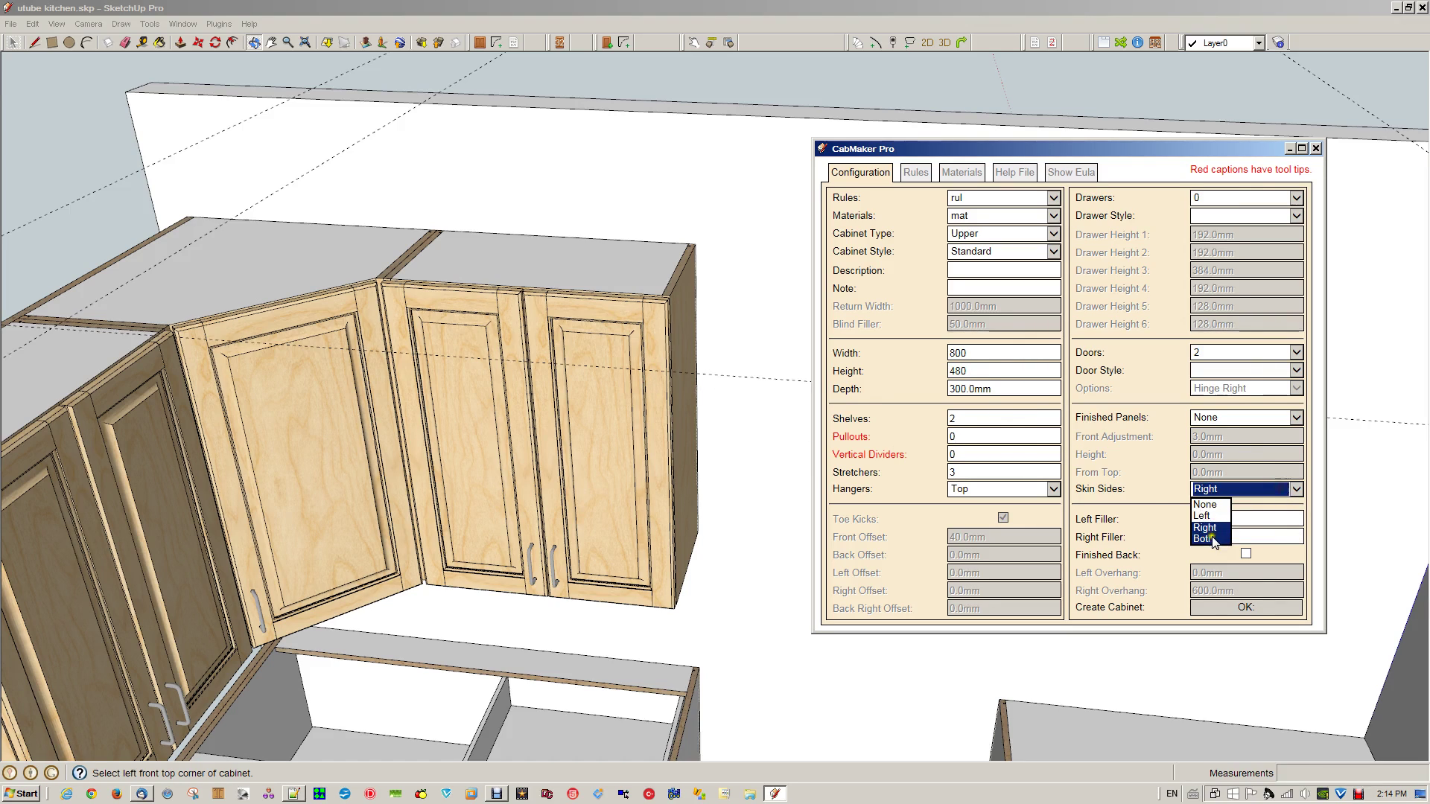
{"action": "left_click", "coordinate": [1213, 508]}
{"action": "double_click", "coordinate": [991, 419]}
{"action": "type", "text": "1"}
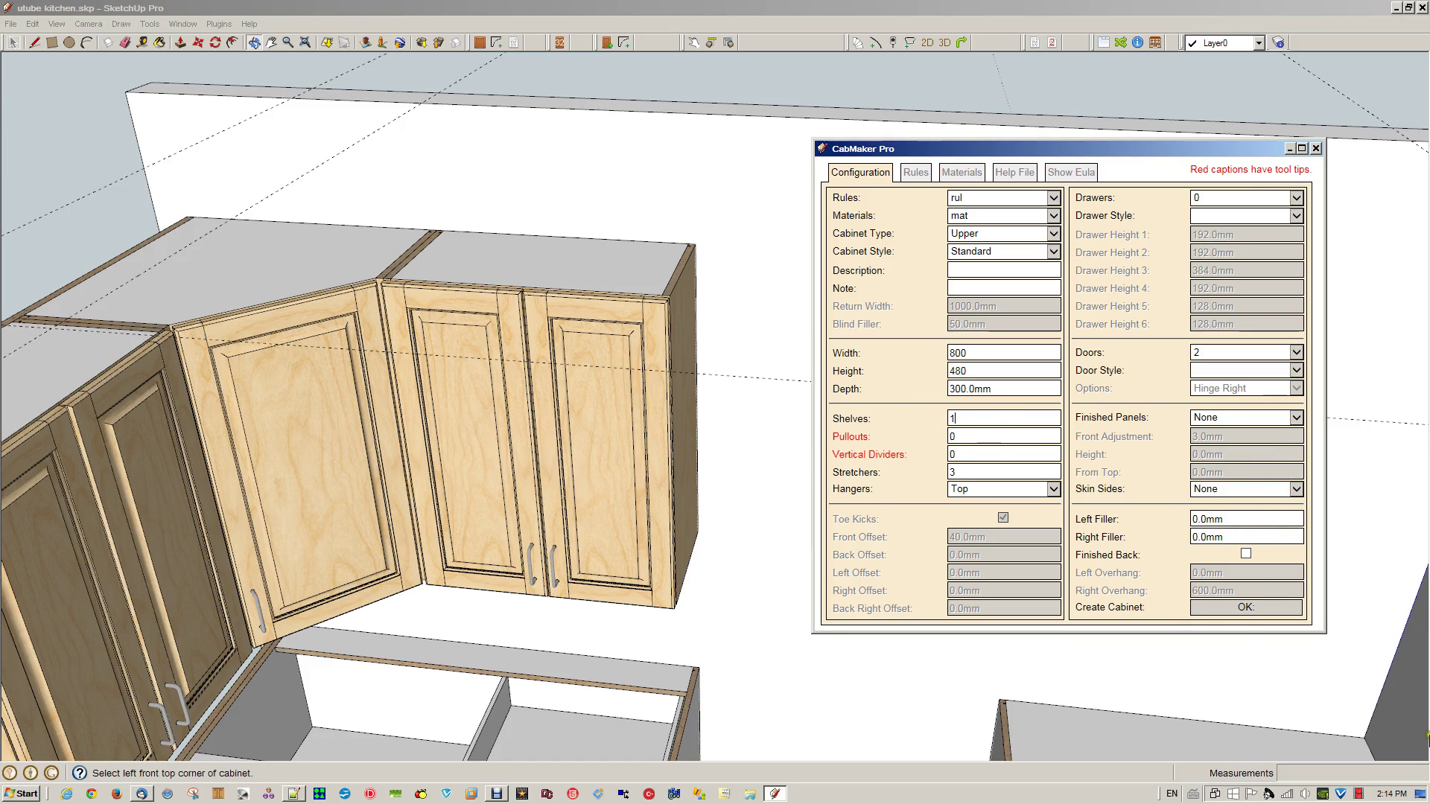
- Create the short two-door cabinet, placing it from the front right top corner of the tall two-door cabinet along the wall
{"action": "left_click", "coordinate": [1197, 606]}
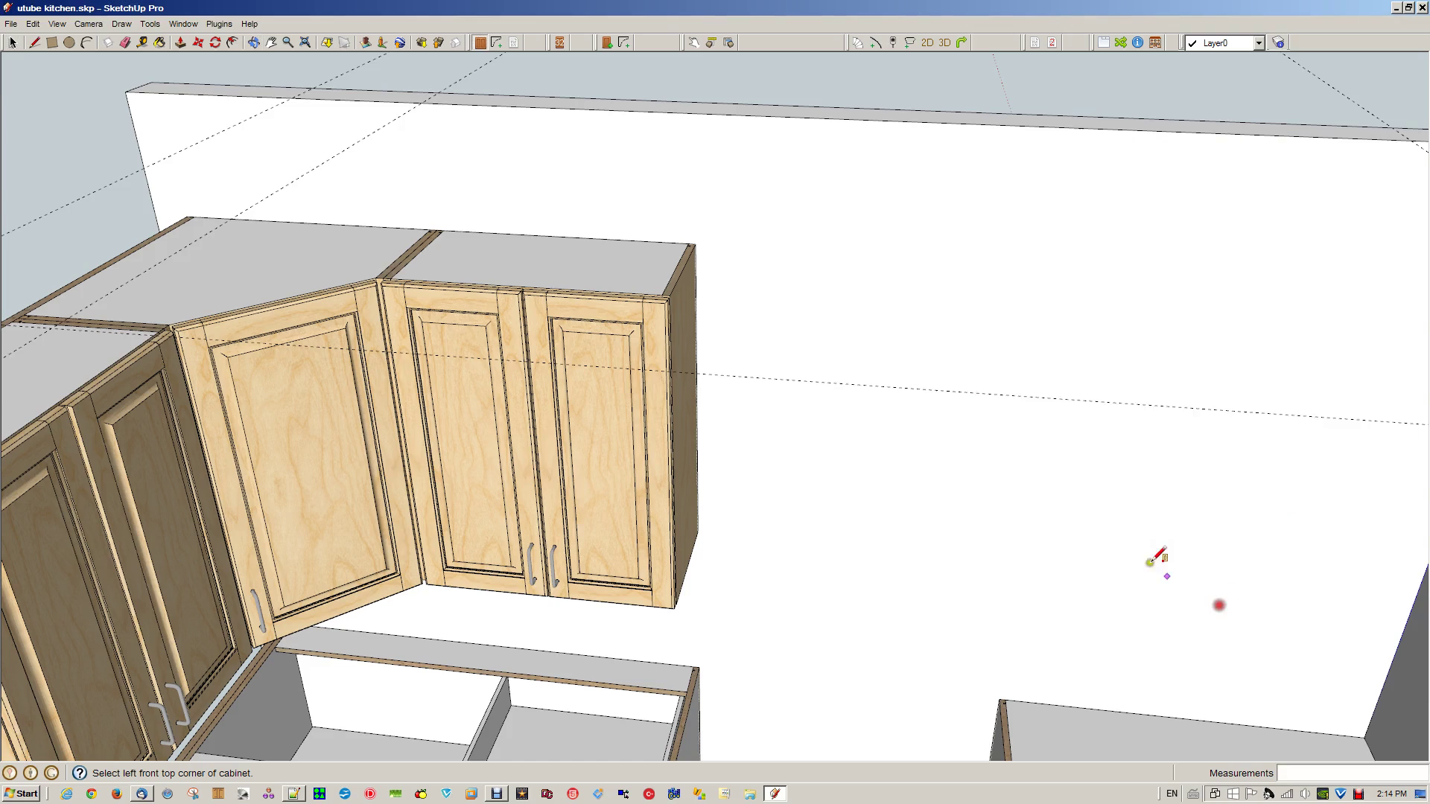
{"action": "left_click", "coordinate": [669, 296]}
{"action": "left_click", "coordinate": [847, 308]}
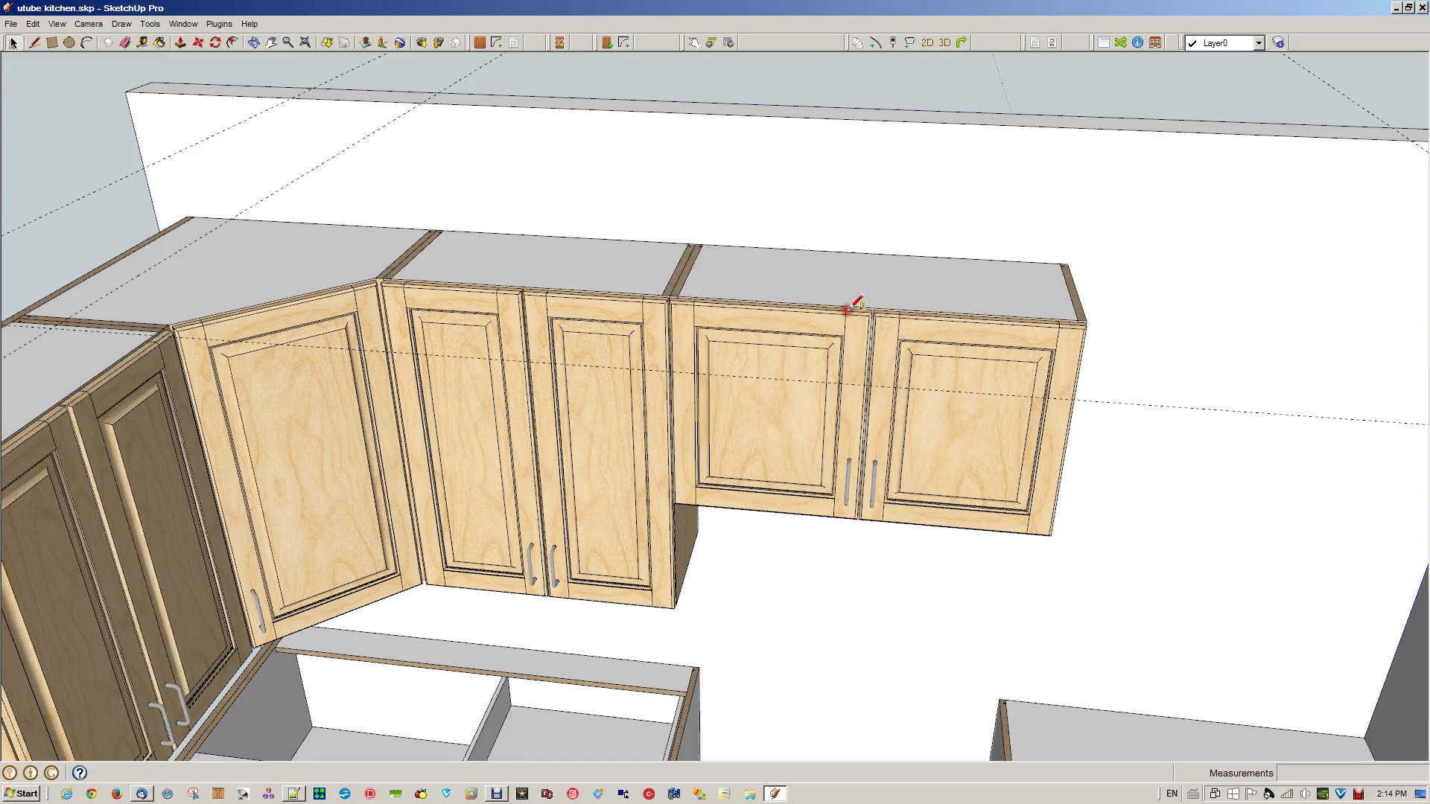
{"action": "scroll", "coordinate": [1075, 515], "scroll_direction": "down", "scroll_amount": 2}
{"action": "scroll", "coordinate": [1199, 416], "scroll_direction": "up", "scroll_amount": 2}
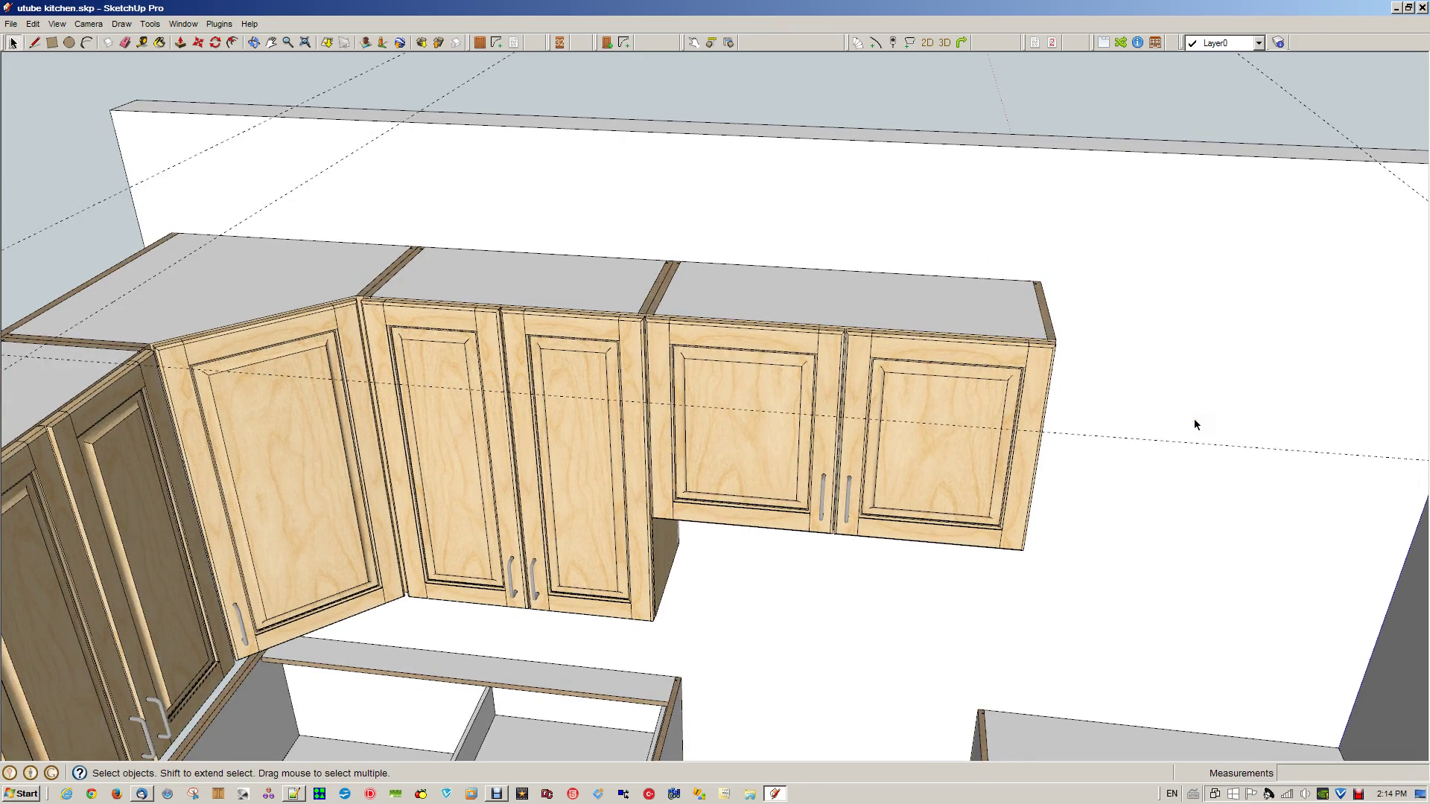
- Set up the next upper cabinet with 0 shelves, 3 vertical dividers, 1 door and a height of 768 mm
{"action": "middle_click_drag", "start_coordinate": [1195, 424], "coordinate": [740, 440]}
{"action": "left_click", "coordinate": [479, 42]}
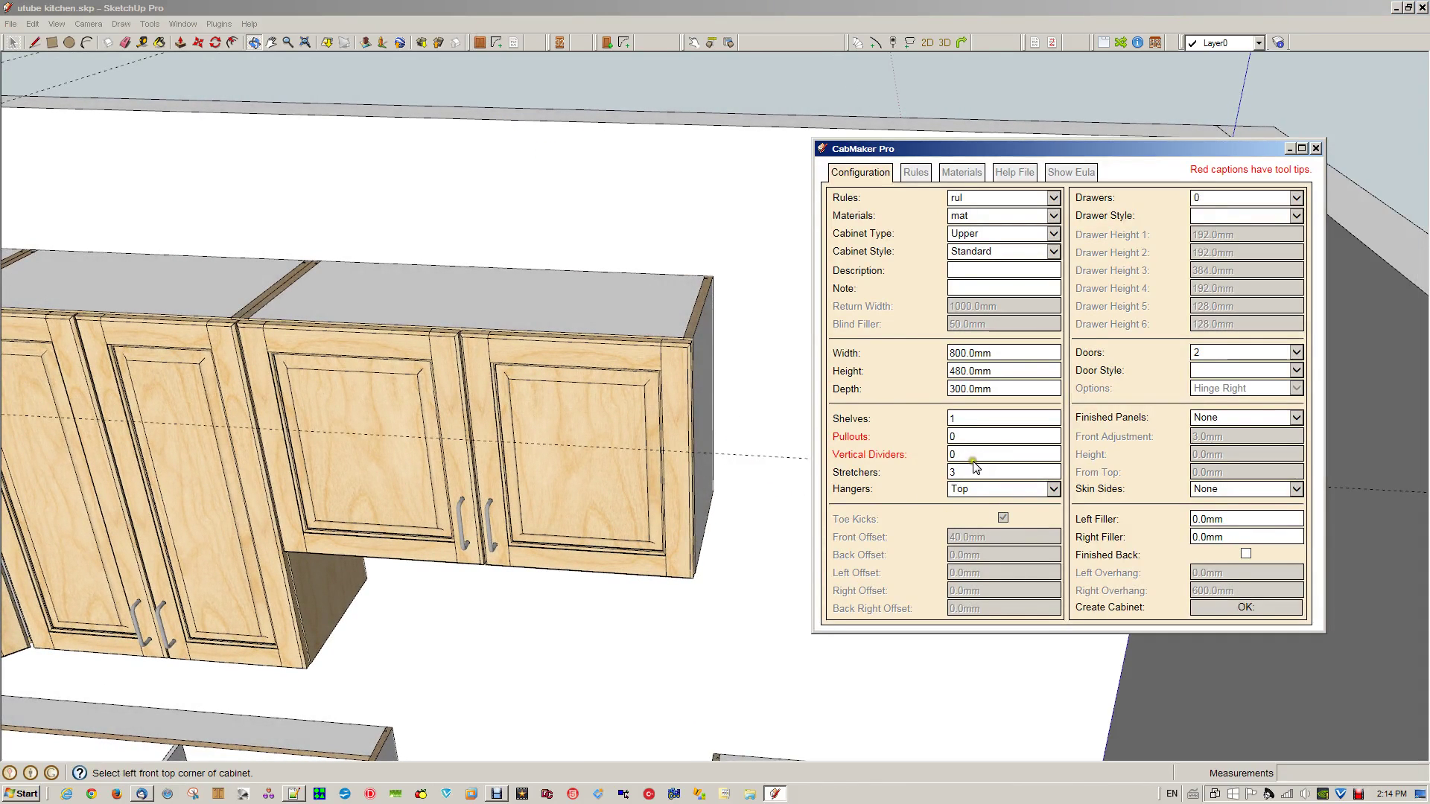
{"action": "left_click", "coordinate": [949, 417]}
{"action": "left_click", "coordinate": [1296, 355]}
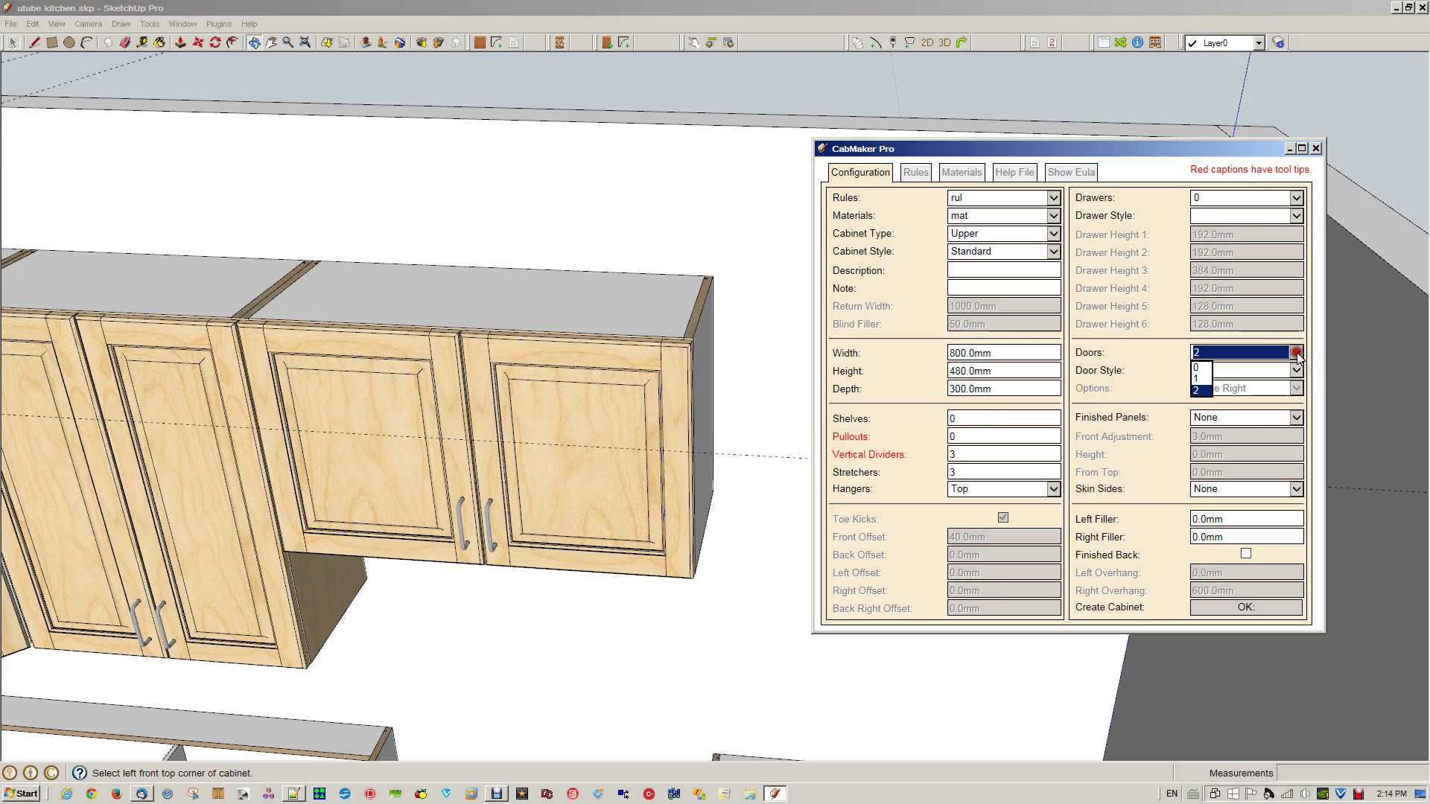
{"action": "left_click", "coordinate": [1214, 377]}
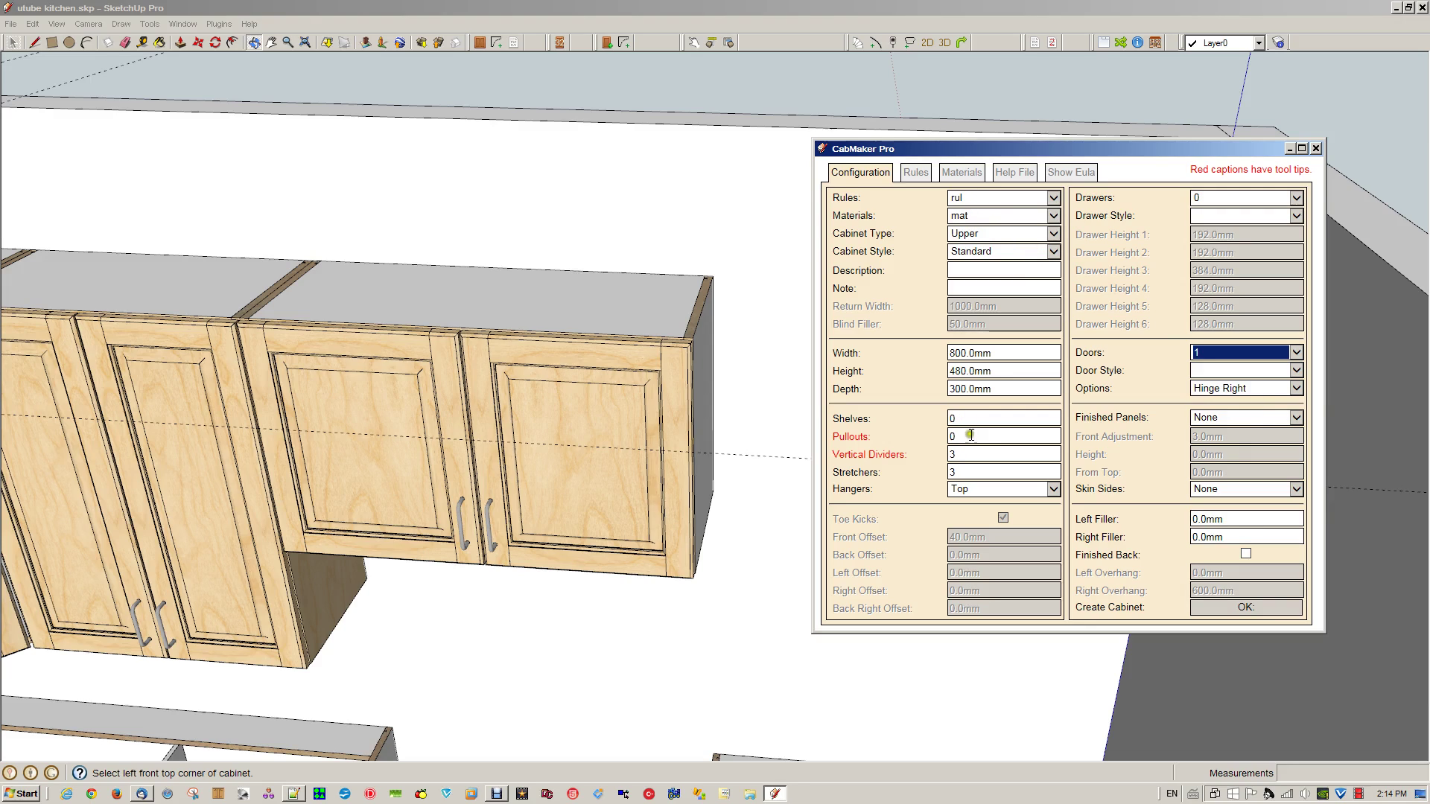
{"action": "left_click", "coordinate": [1013, 371]}
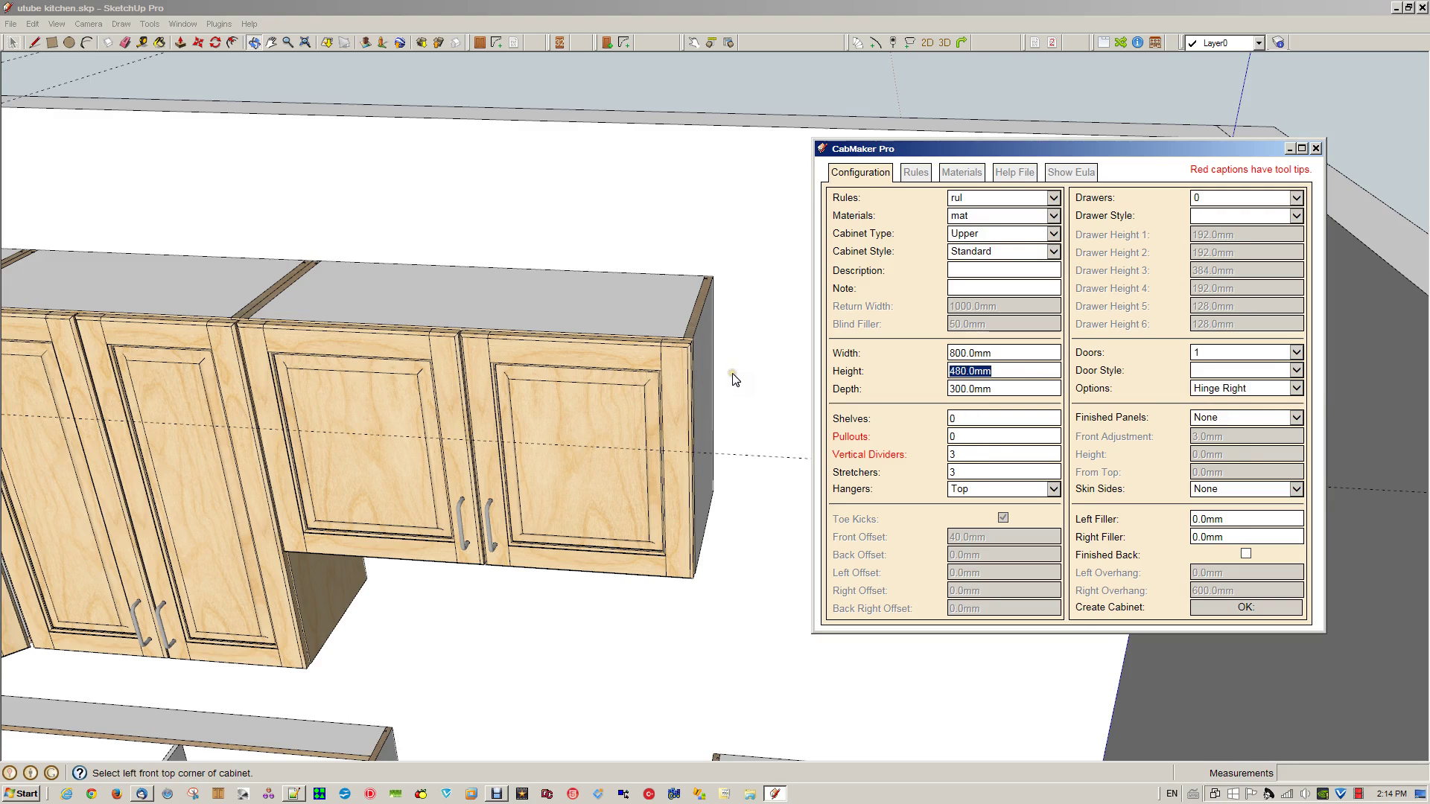
{"action": "type", "text": "768"}
- Create the single-door divider cabinet from the short cabinet's front right top corner, continuing along the wall
{"action": "left_click", "coordinate": [1252, 612]}
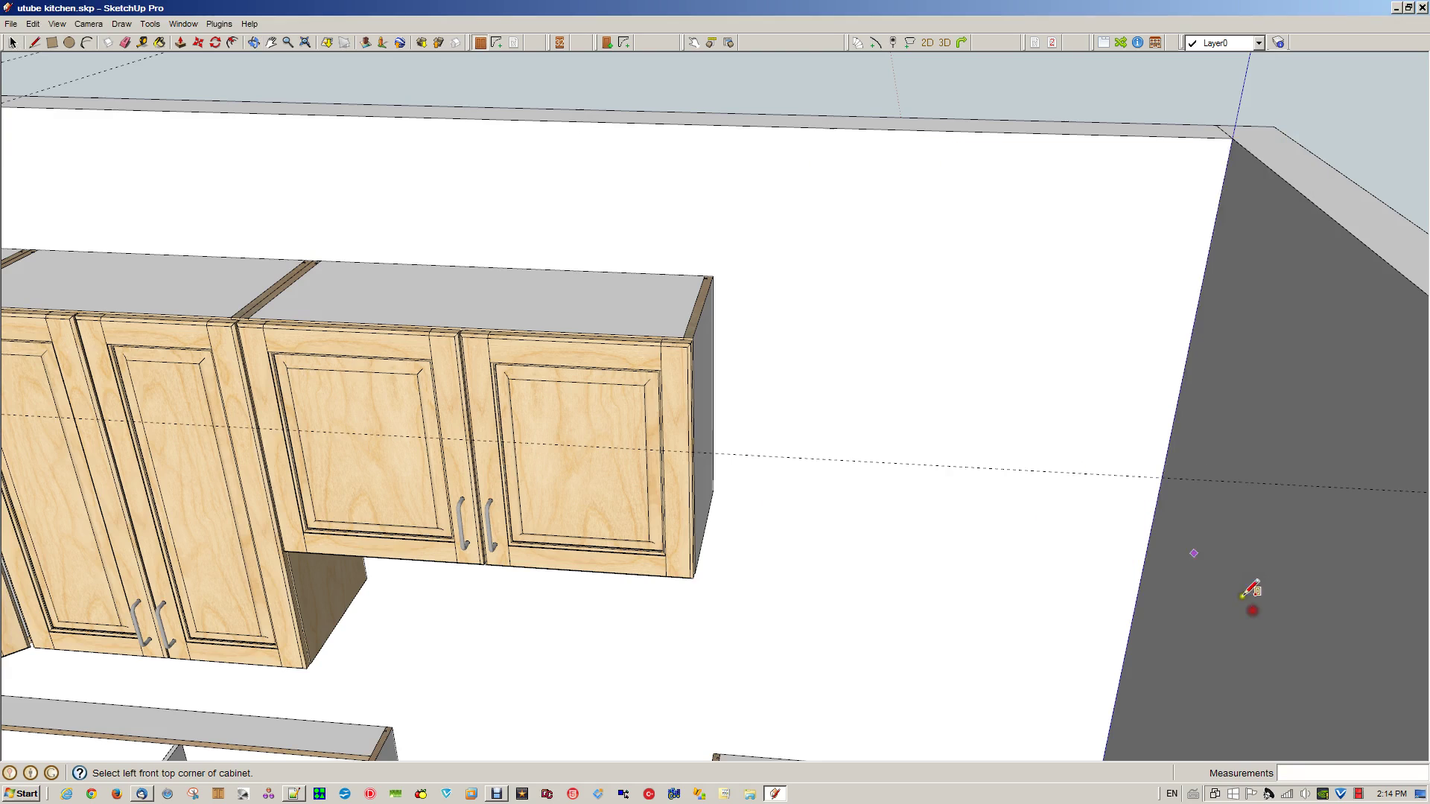
{"action": "left_click", "coordinate": [692, 337]}
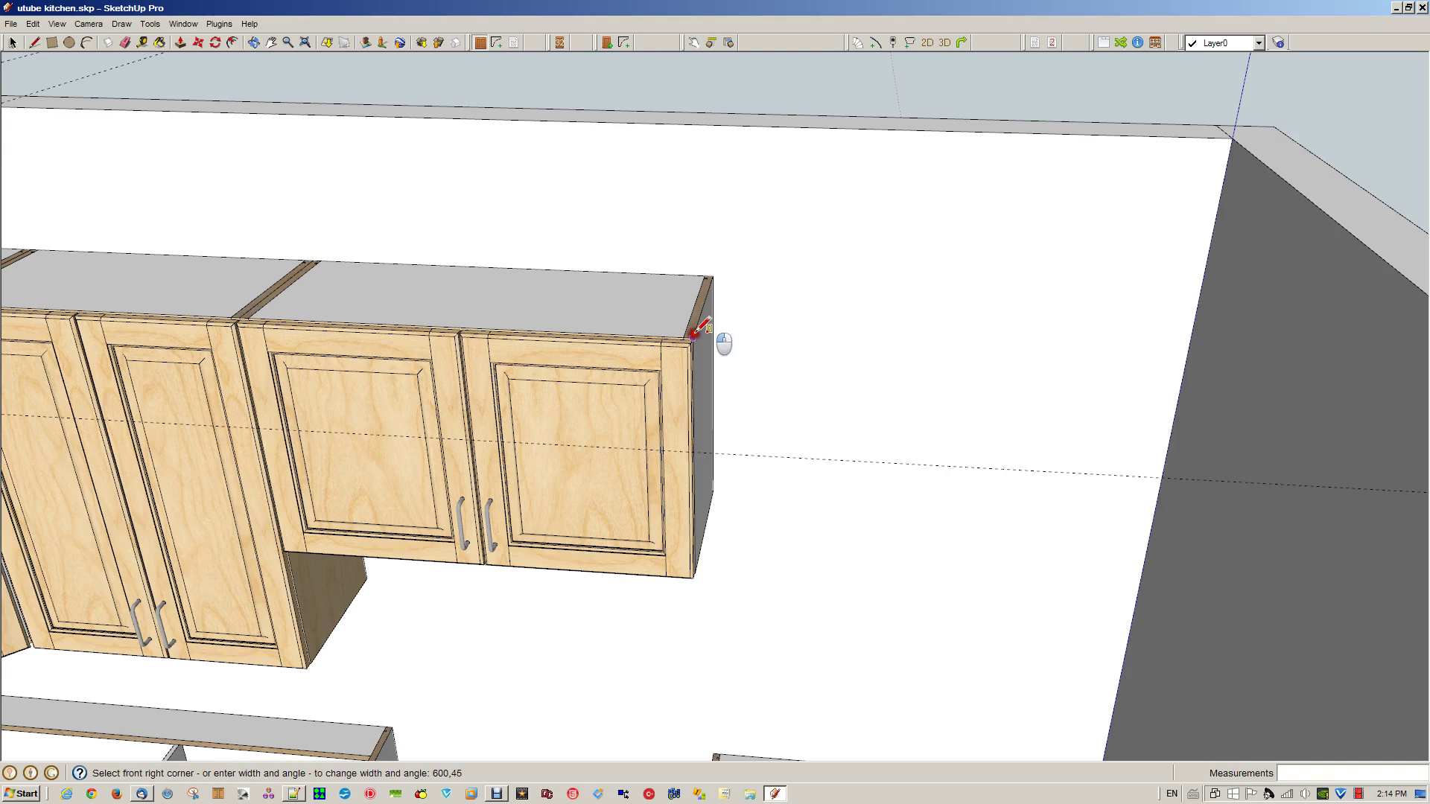
{"action": "left_click", "coordinate": [822, 327]}
{"action": "scroll", "coordinate": [894, 344], "scroll_direction": "down", "scroll_amount": 2}
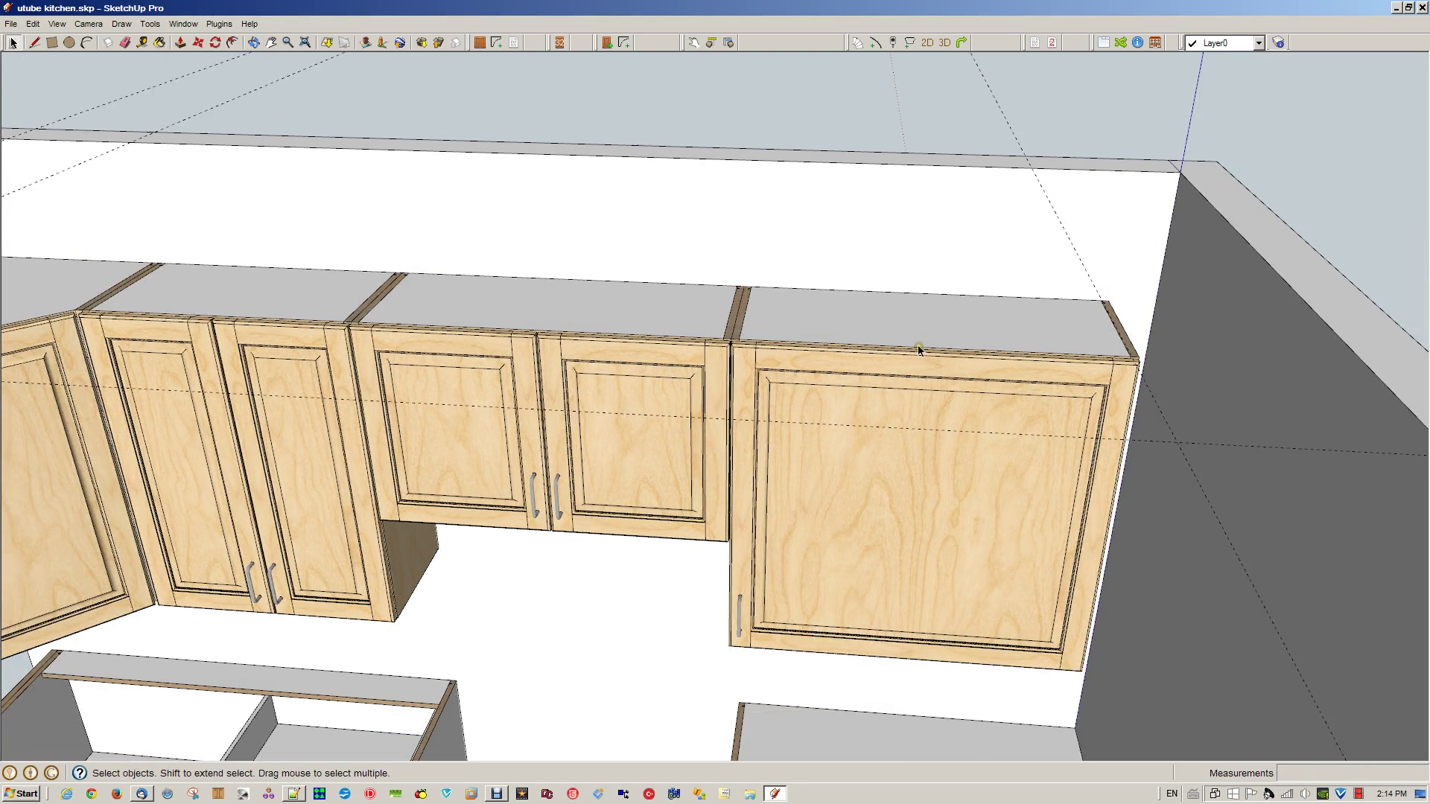
- Edit the newly placed single-door cabinet and set its width to 300 mm
{"action": "right_click", "coordinate": [903, 468]}
{"action": "left_click", "coordinate": [927, 440]}
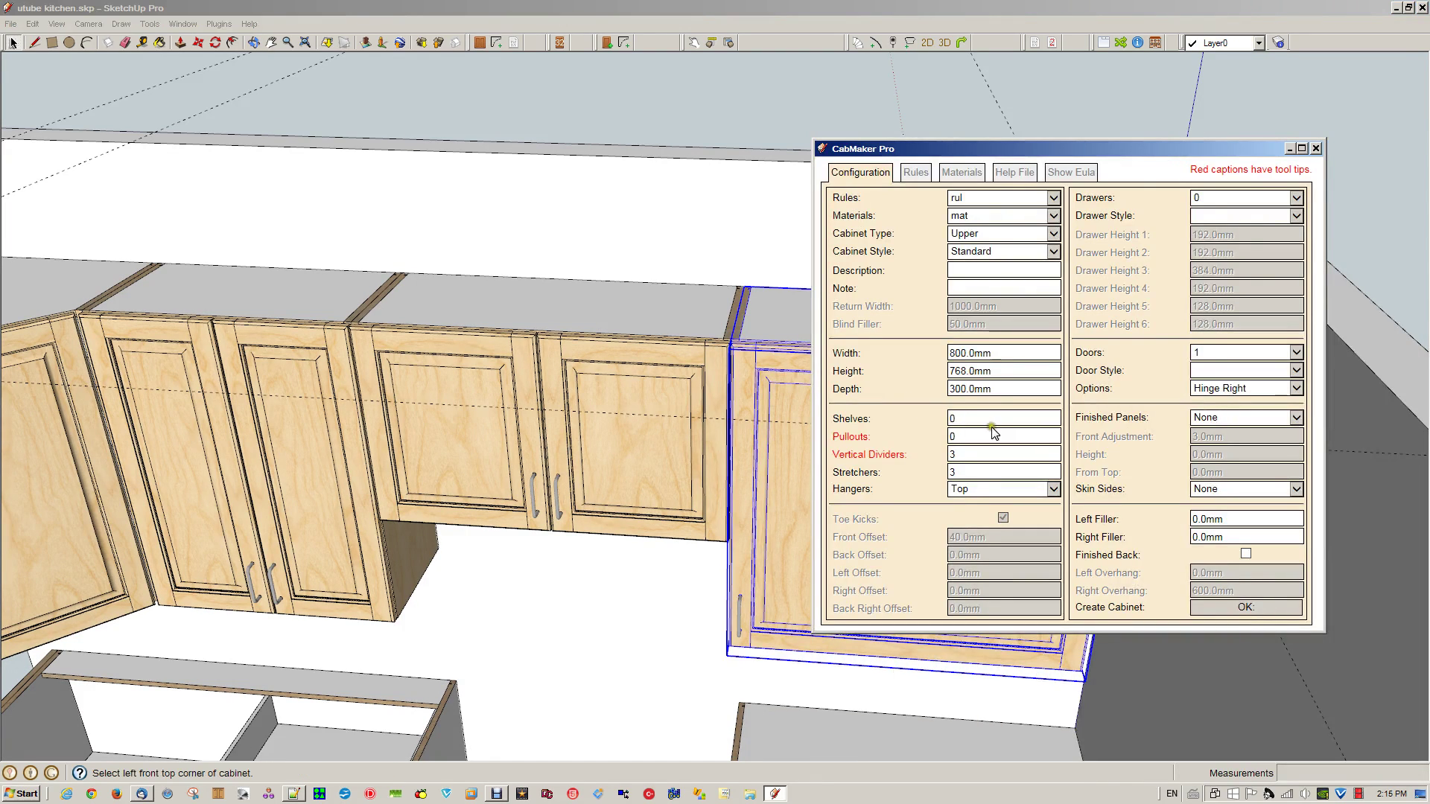
{"action": "right_click", "coordinate": [1002, 354]}
{"action": "left_click", "coordinate": [1017, 369]}
{"action": "left_click", "coordinate": [867, 353]}
{"action": "type", "text": "300"}
{"action": "left_click", "coordinate": [1248, 608]}
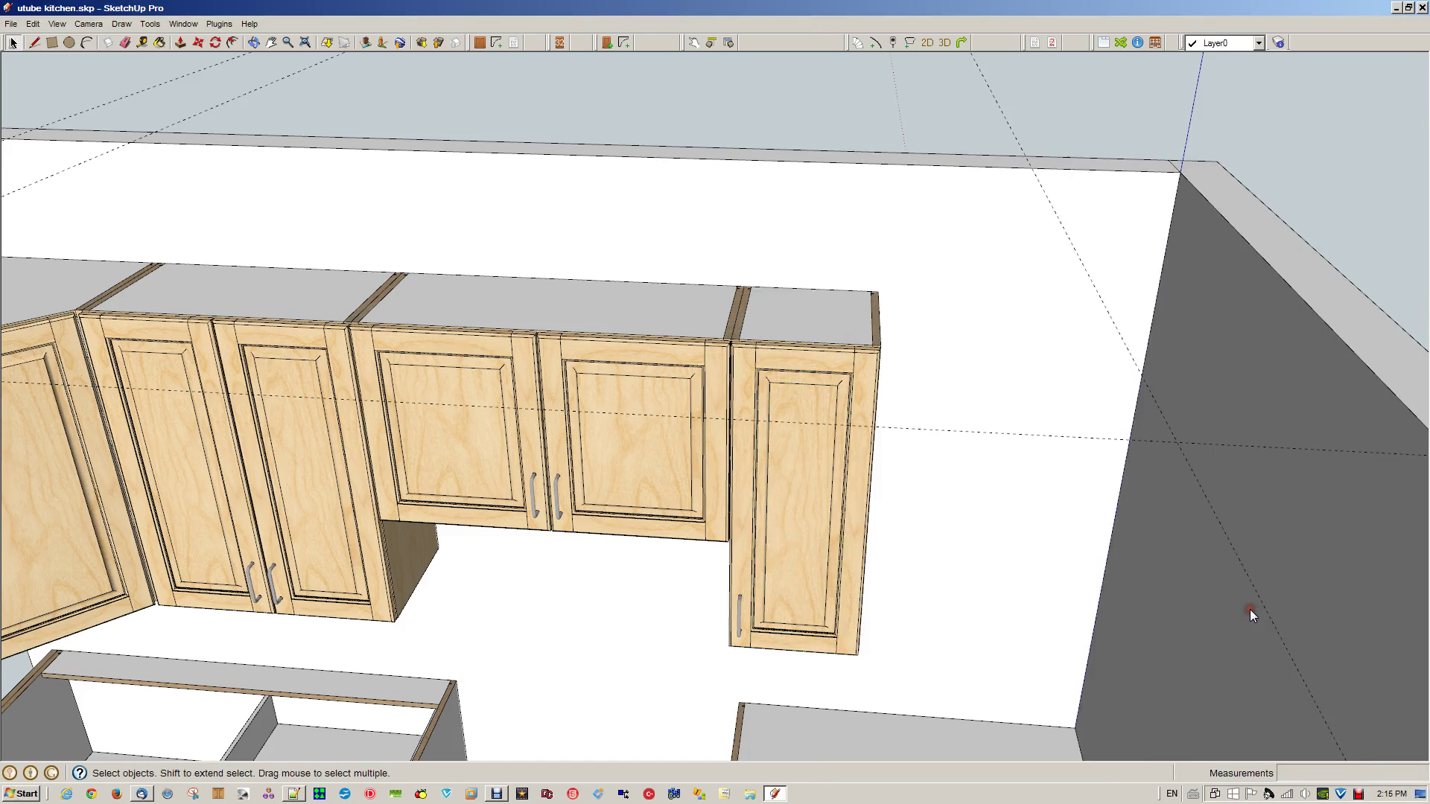
- Open the narrow cabinet's door to examine the vertical dividers inside, and close it again
{"action": "key", "text": "i"}
{"action": "left_click", "coordinate": [835, 536]}
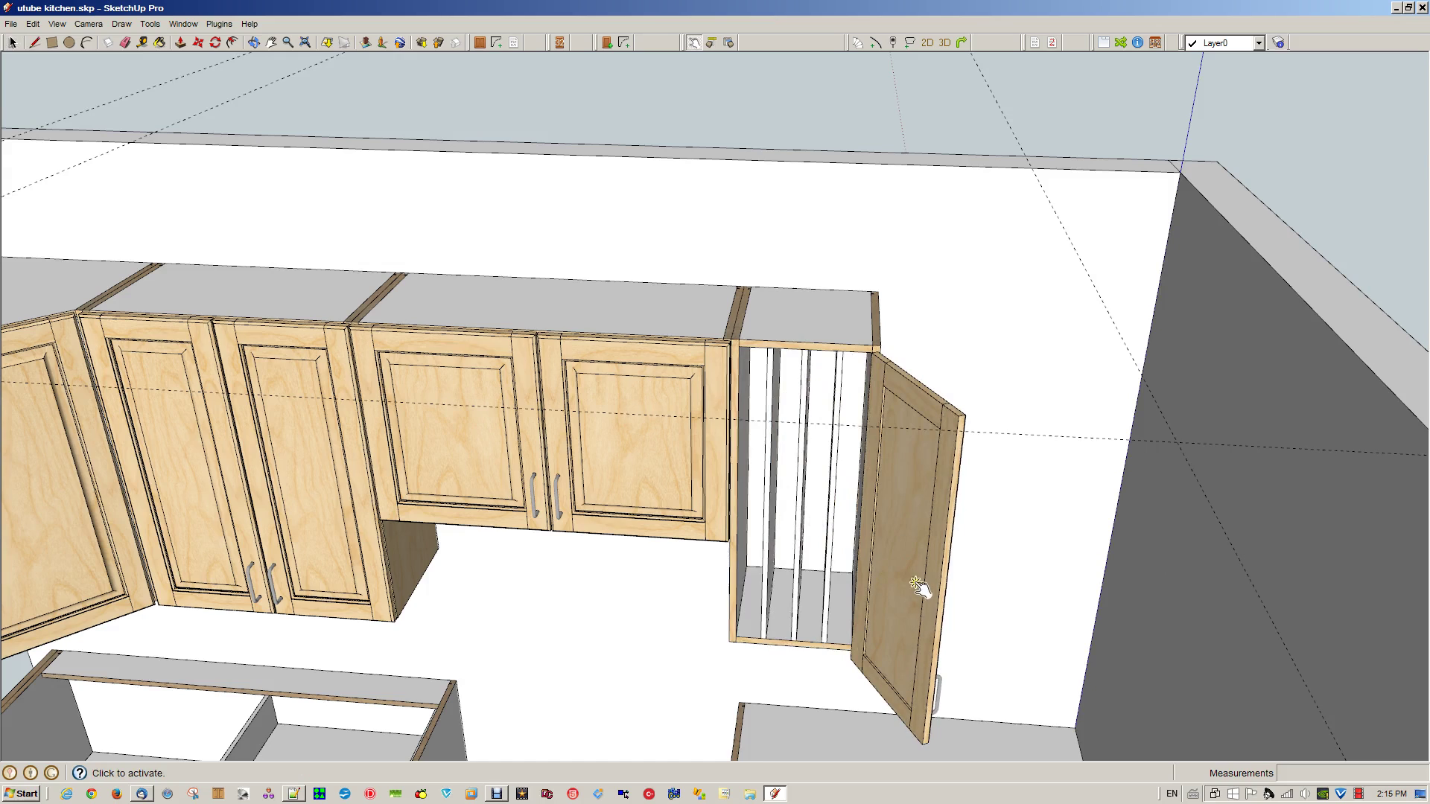
{"action": "left_click", "coordinate": [912, 594]}
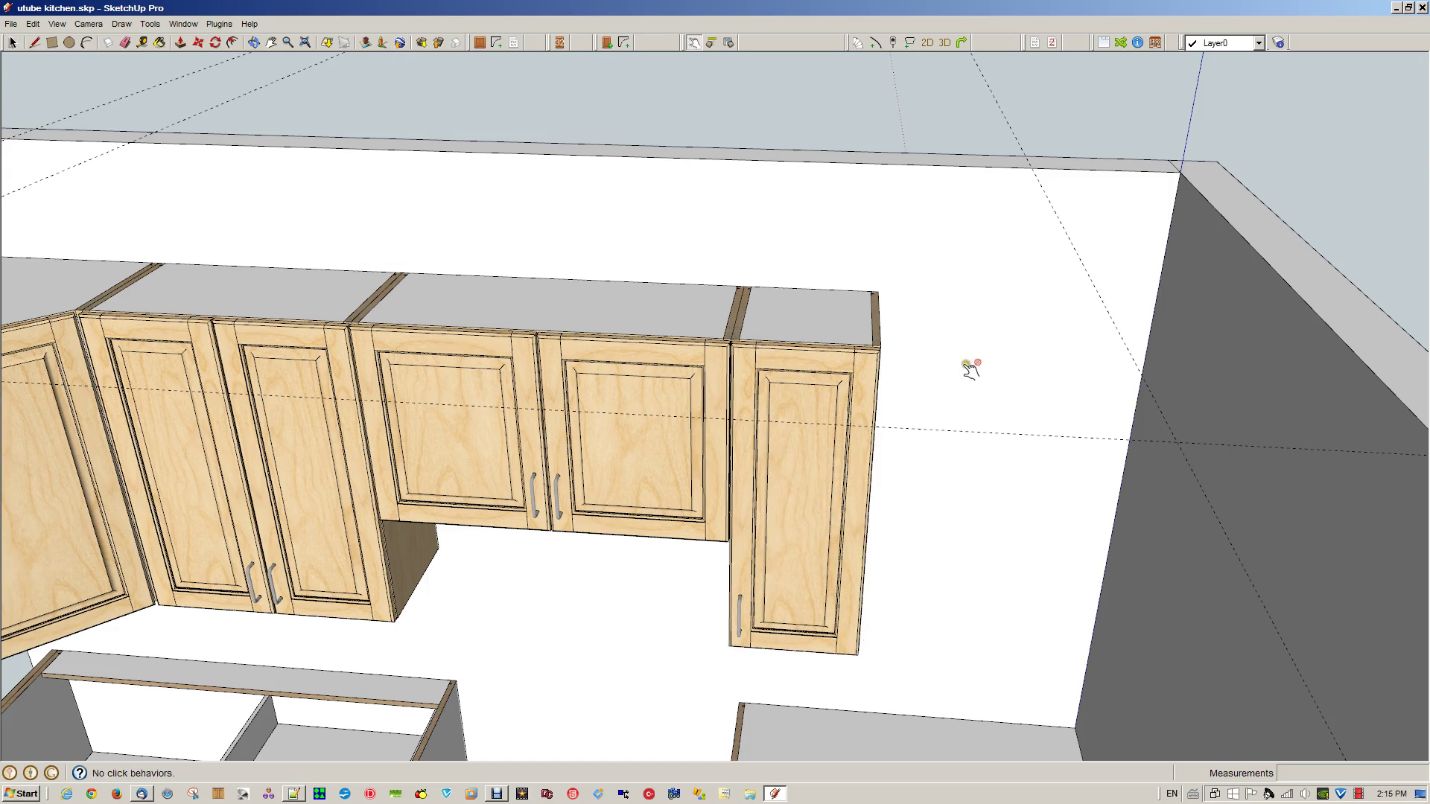
- Set up a Return-style upper cabinet with 600 mm width, 600 mm return width, a right-side skin and a left-hinged door
{"action": "left_click", "coordinate": [479, 43]}
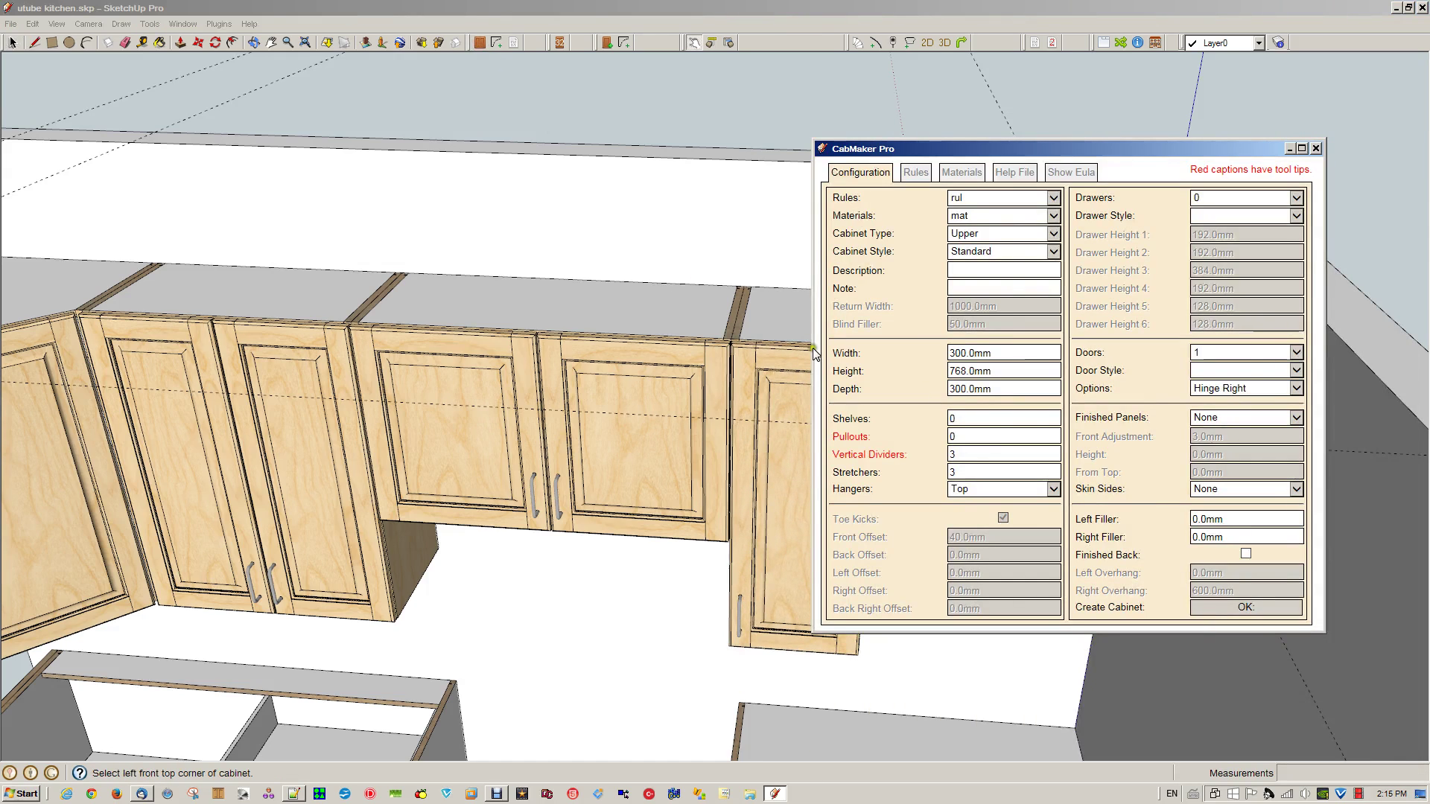
{"action": "left_click", "coordinate": [1053, 251]}
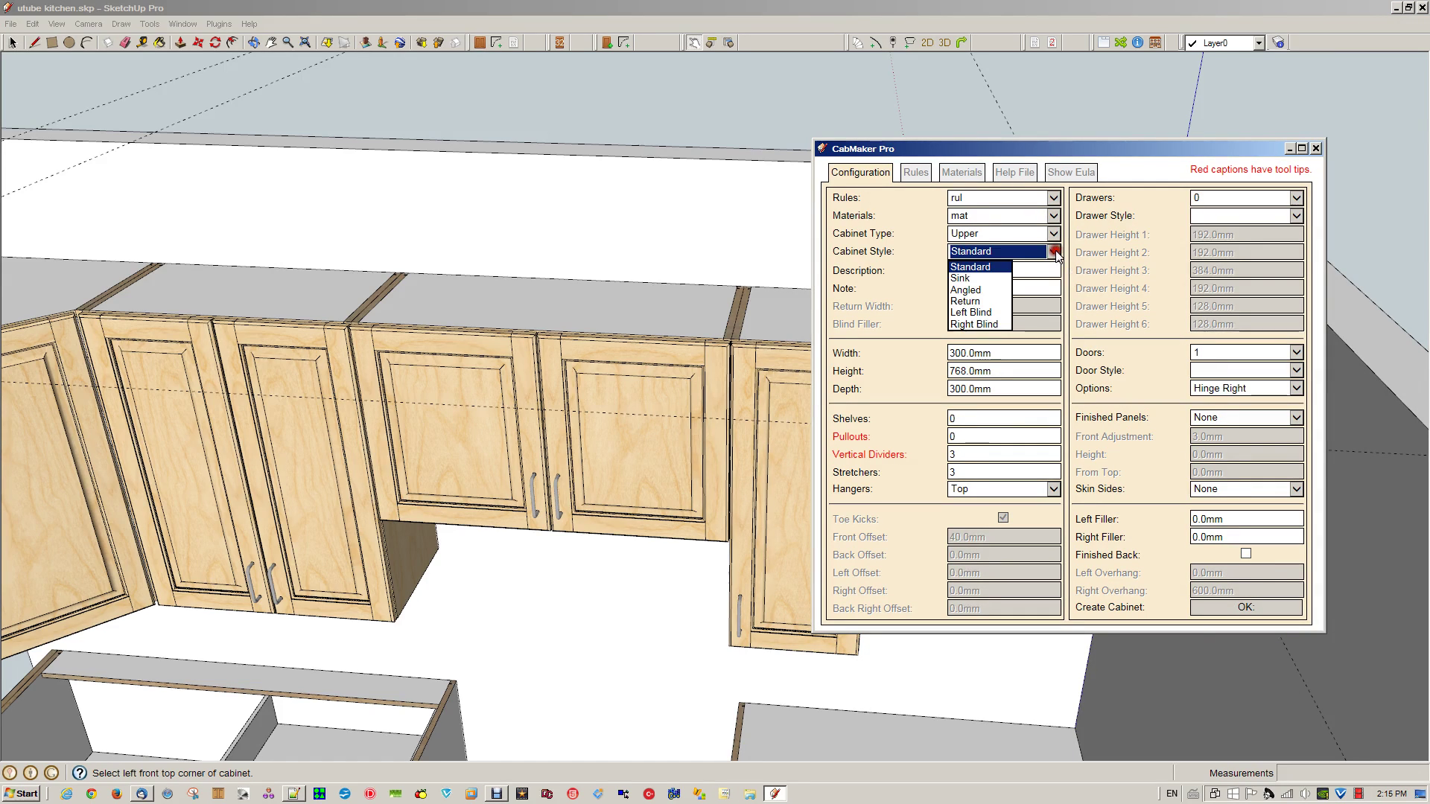
{"action": "left_click", "coordinate": [985, 301]}
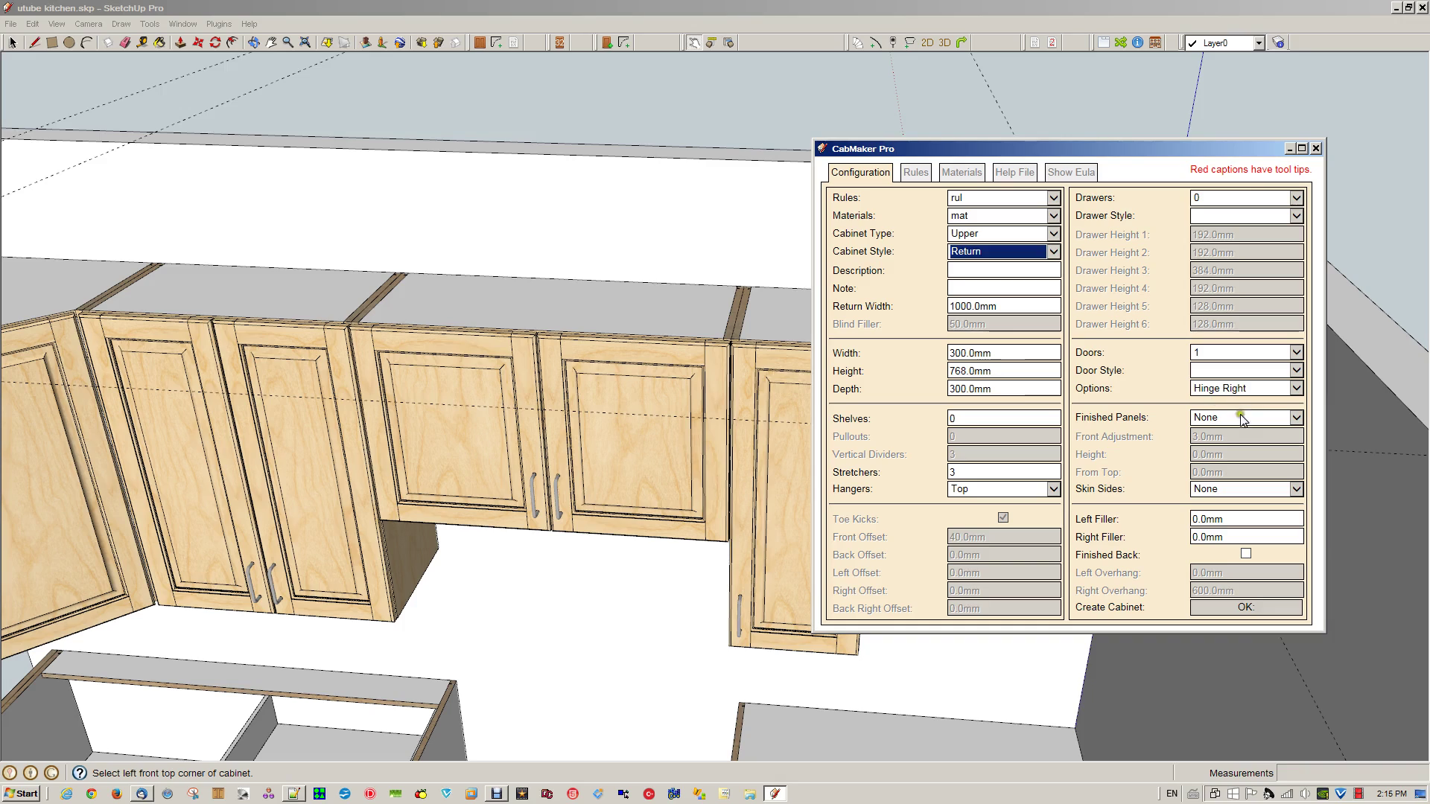
{"action": "left_click", "coordinate": [1225, 491]}
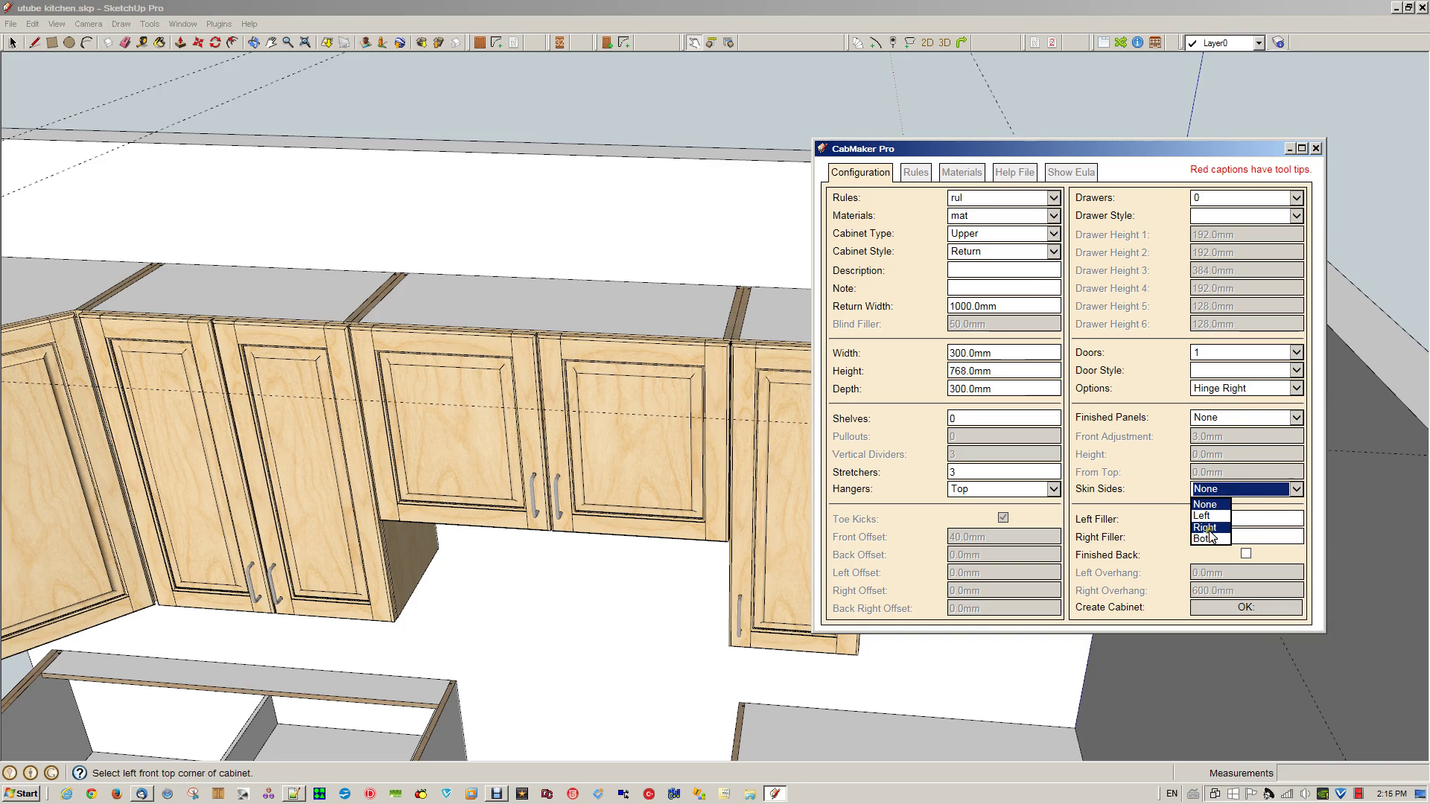
{"action": "double_click", "coordinate": [1004, 355]}
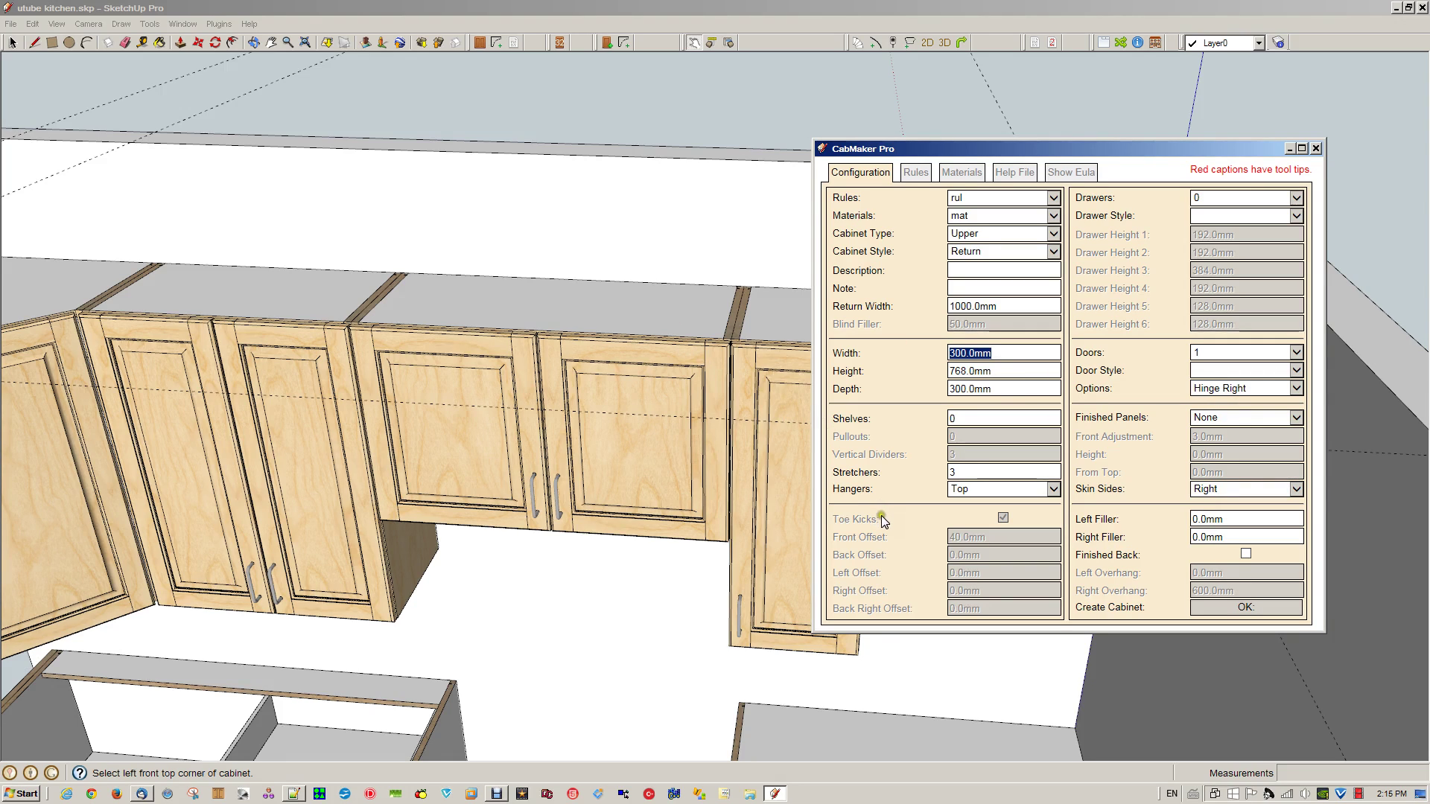
{"action": "type", "text": "600"}
{"action": "double_click", "coordinate": [983, 306]}
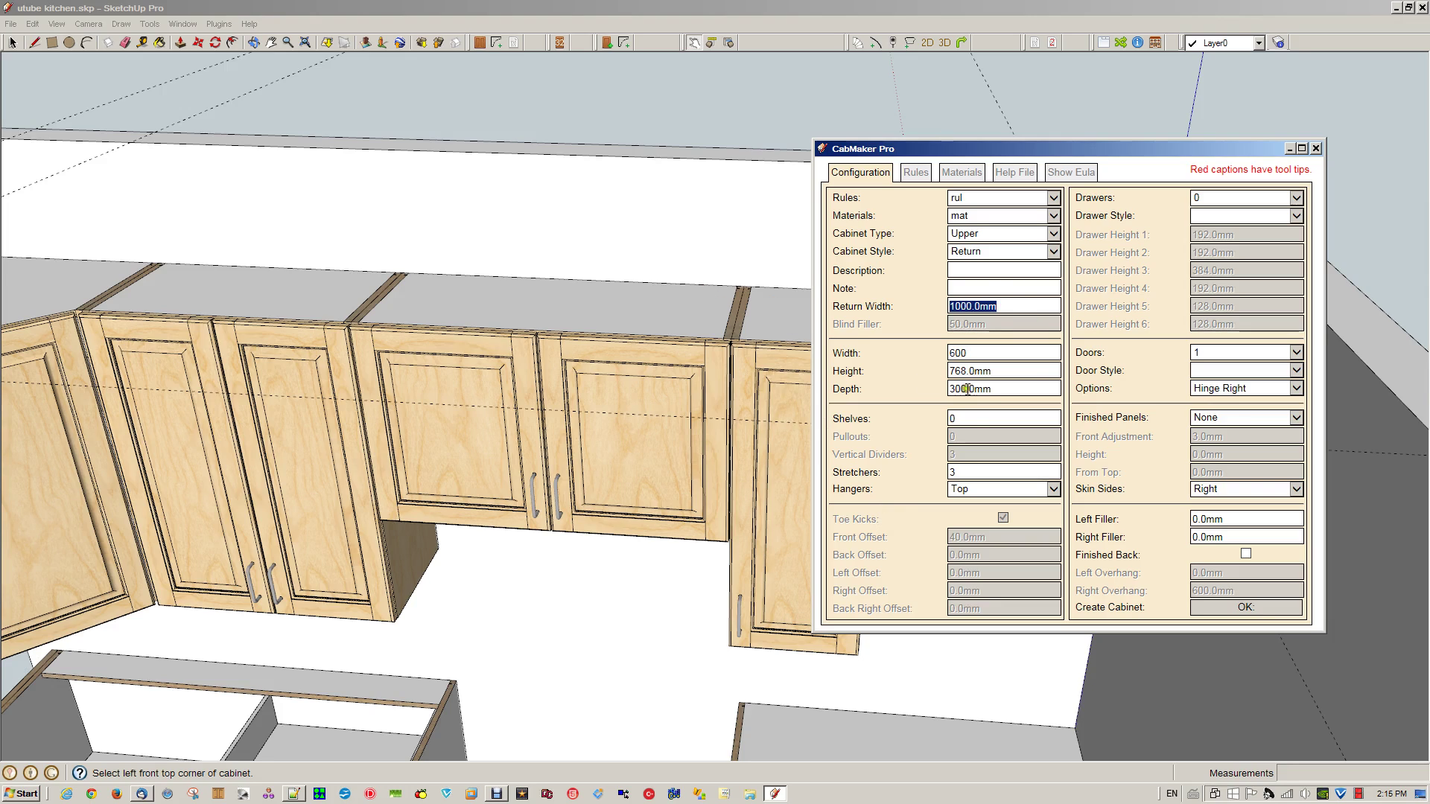
{"action": "type", "text": "600"}
{"action": "left_click", "coordinate": [1297, 389]}
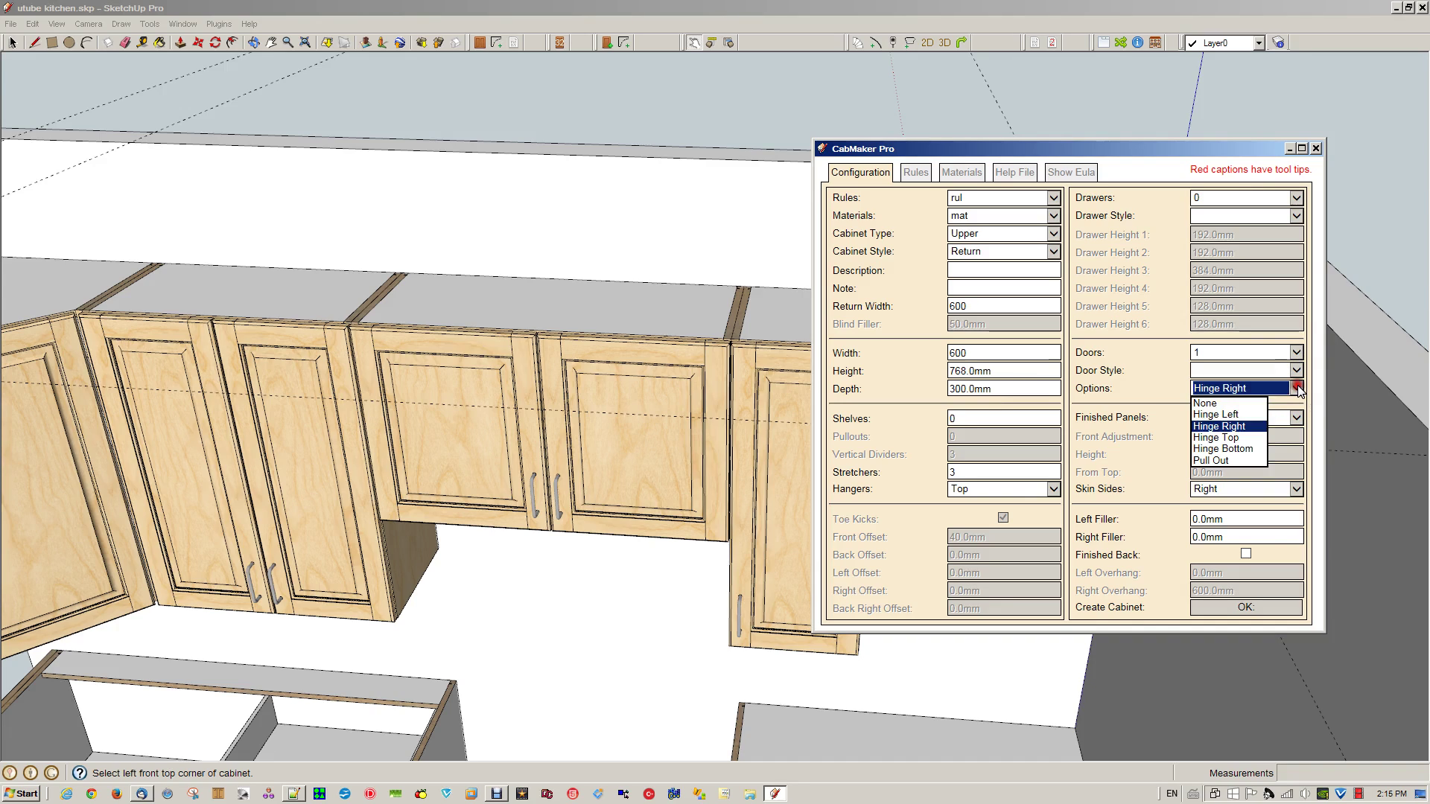
{"action": "left_click", "coordinate": [1220, 415]}
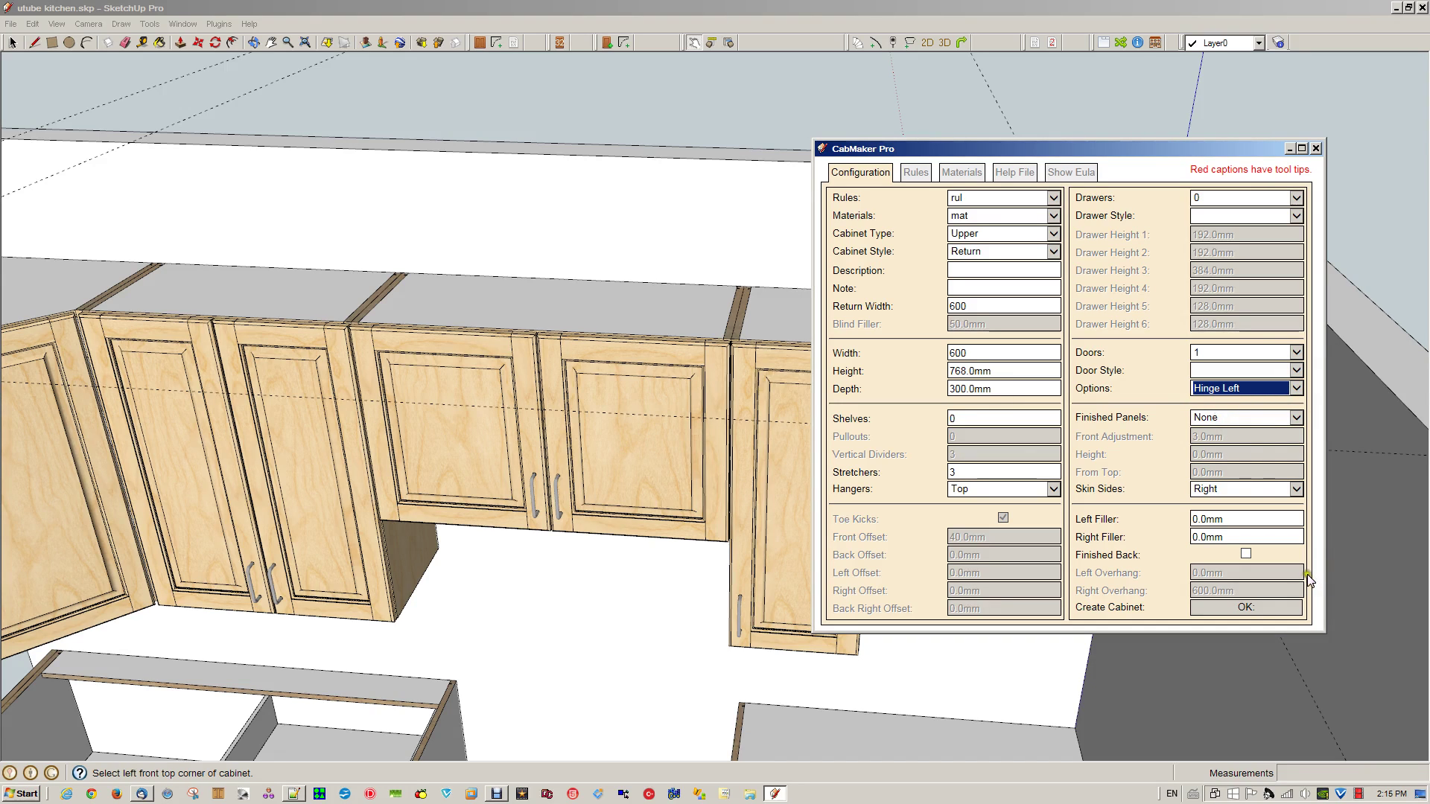
- Create the return corner cabinet from the narrow cabinet's front right top corner, running toward the adjoining wall
{"action": "left_click", "coordinate": [1245, 607]}
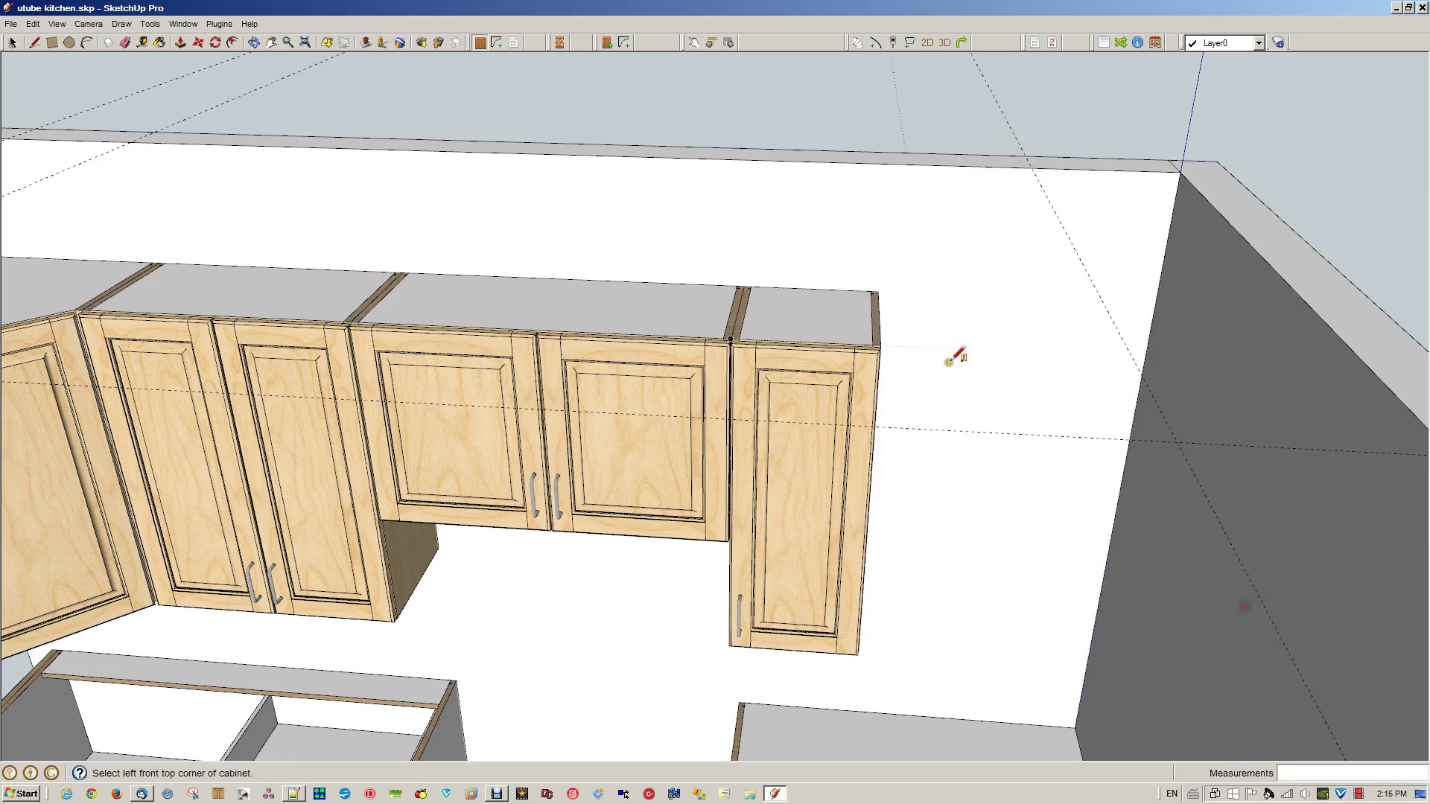
{"action": "left_click", "coordinate": [880, 344]}
{"action": "left_click", "coordinate": [980, 350]}
{"action": "scroll", "coordinate": [1020, 410], "scroll_direction": "down", "scroll_amount": 3}
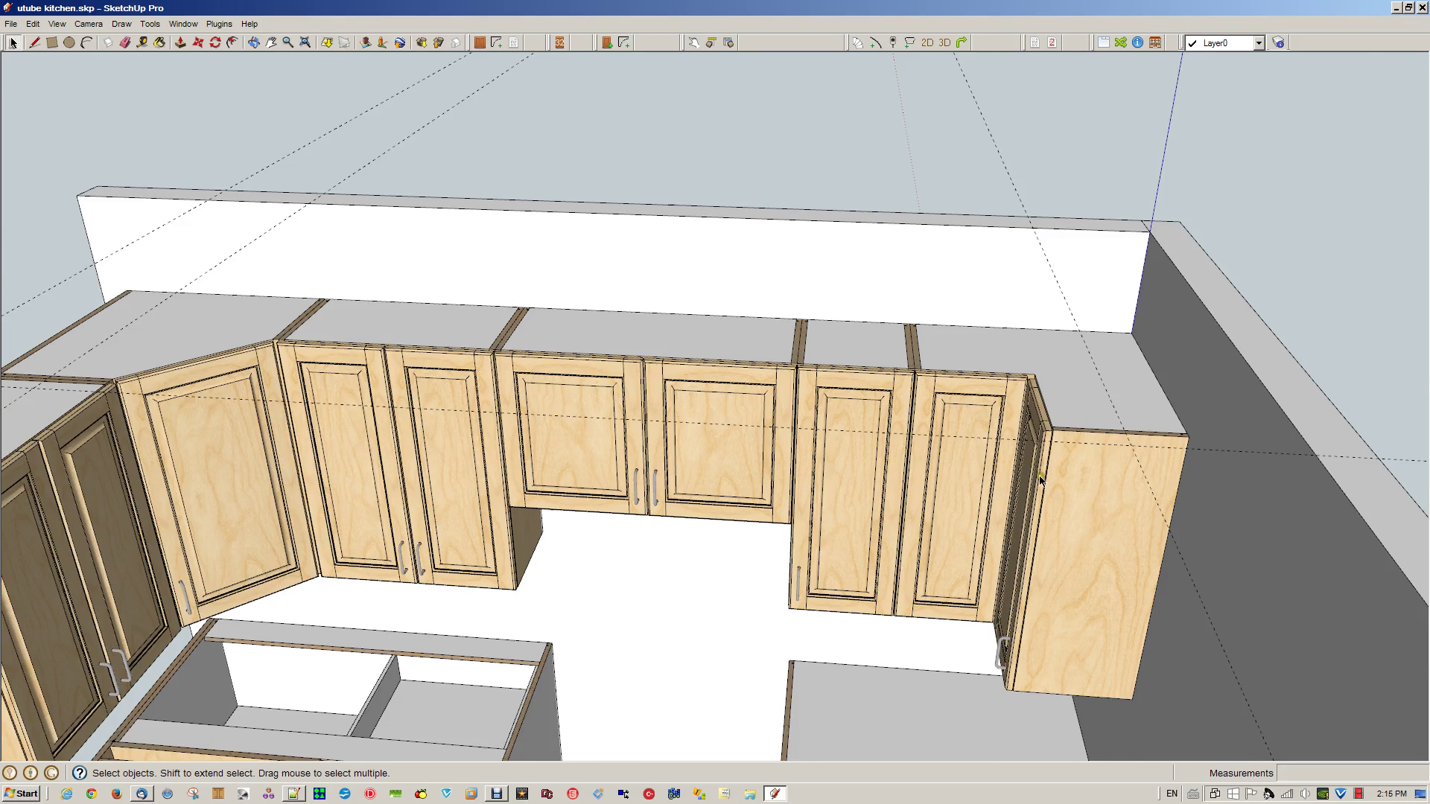
- Start a new upper cabinet for the window wall with a left-side skin, 800 mm width and two doors
{"action": "middle_click_drag", "start_coordinate": [976, 663], "coordinate": [703, 354]}
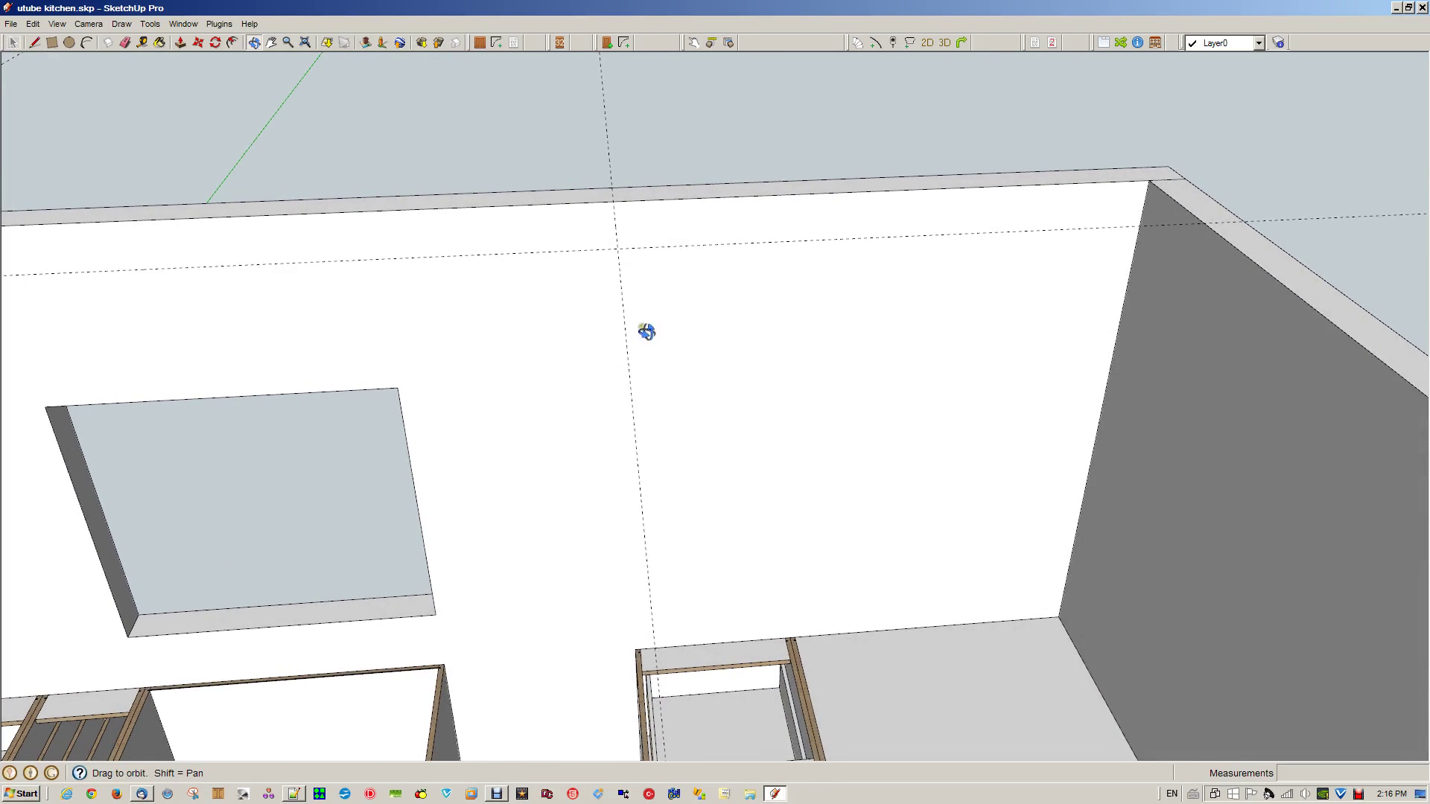
{"action": "left_click", "coordinate": [479, 42]}
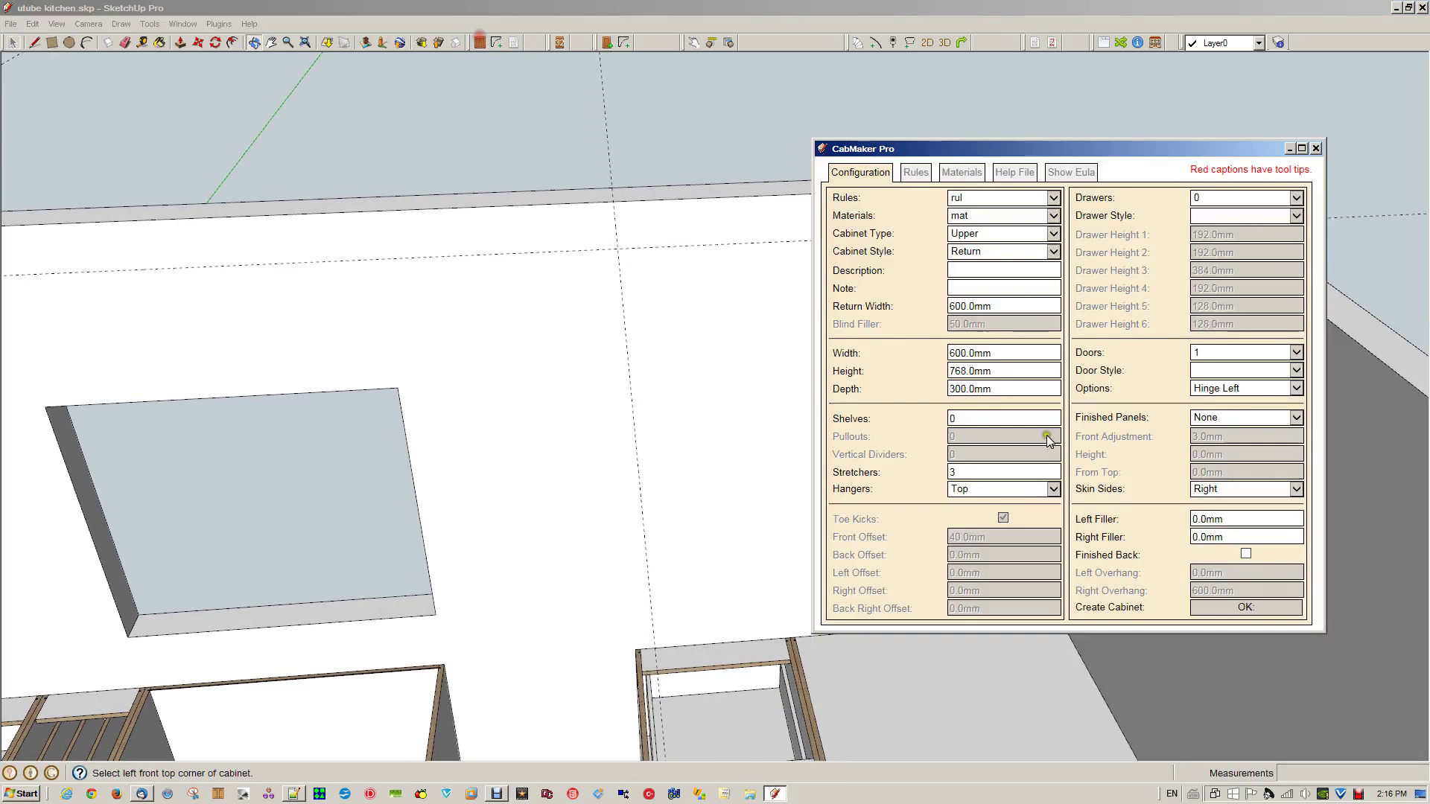
{"action": "left_click", "coordinate": [1258, 489]}
{"action": "left_click", "coordinate": [1224, 513]}
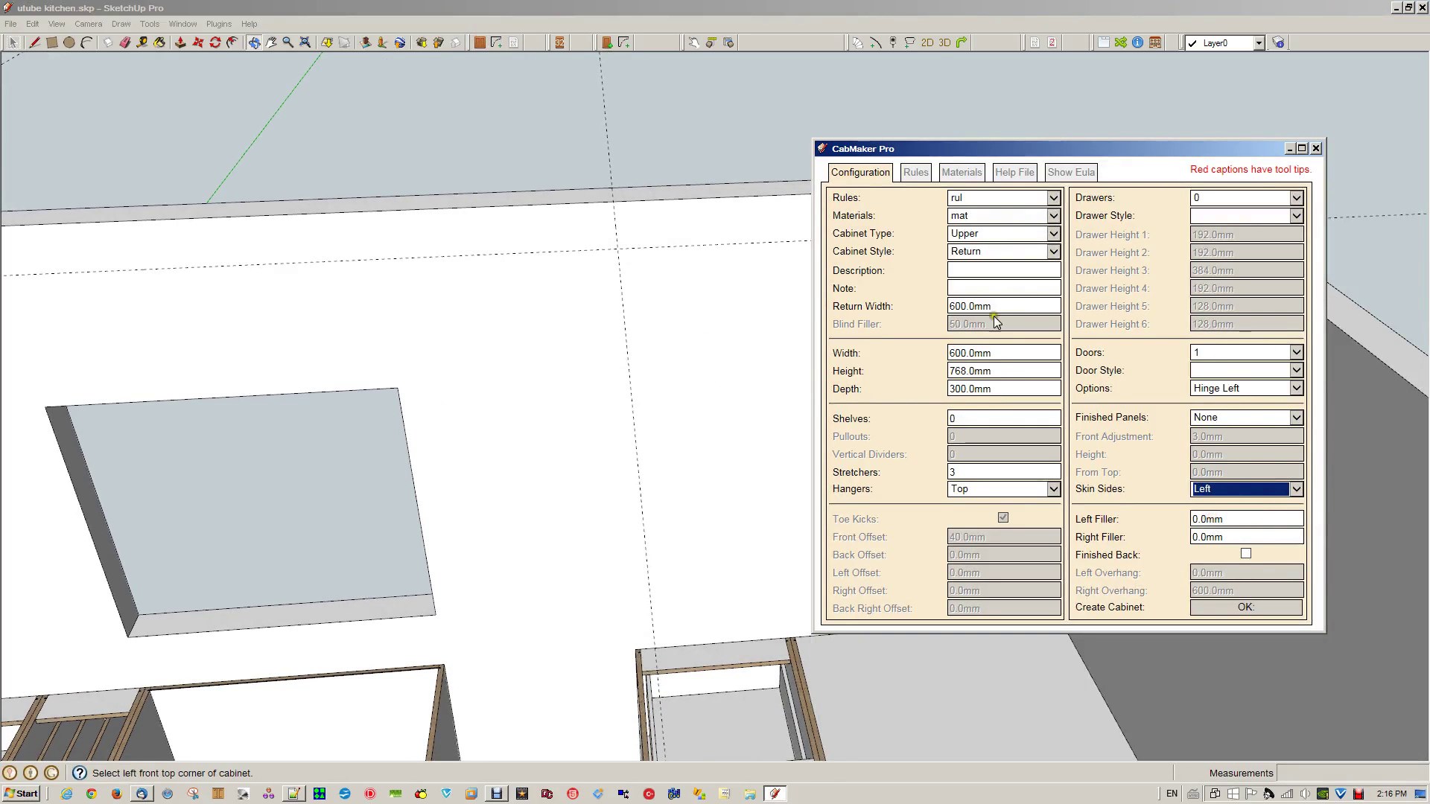
{"action": "double_click", "coordinate": [1014, 355]}
{"action": "type", "text": "800"}
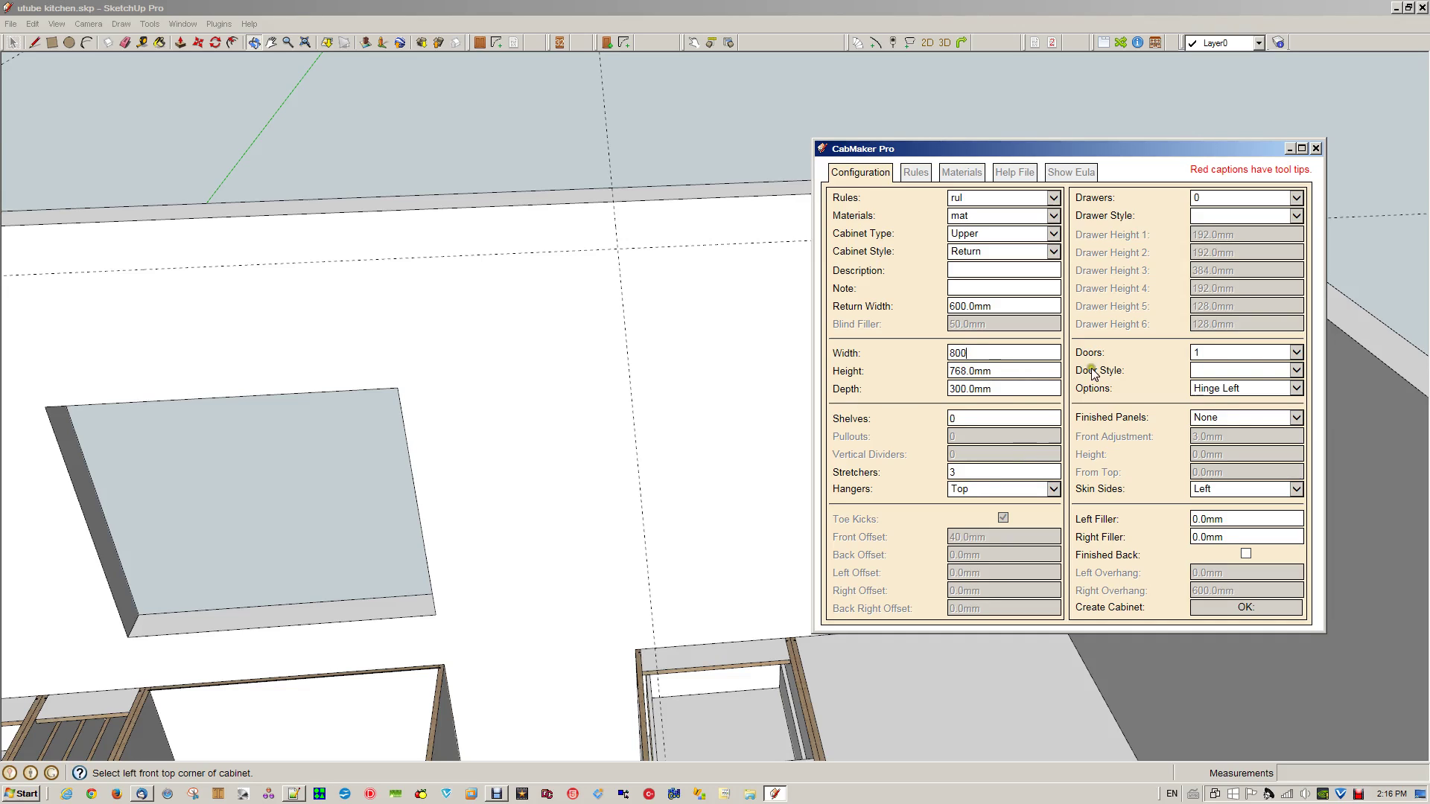
{"action": "left_click", "coordinate": [1269, 357]}
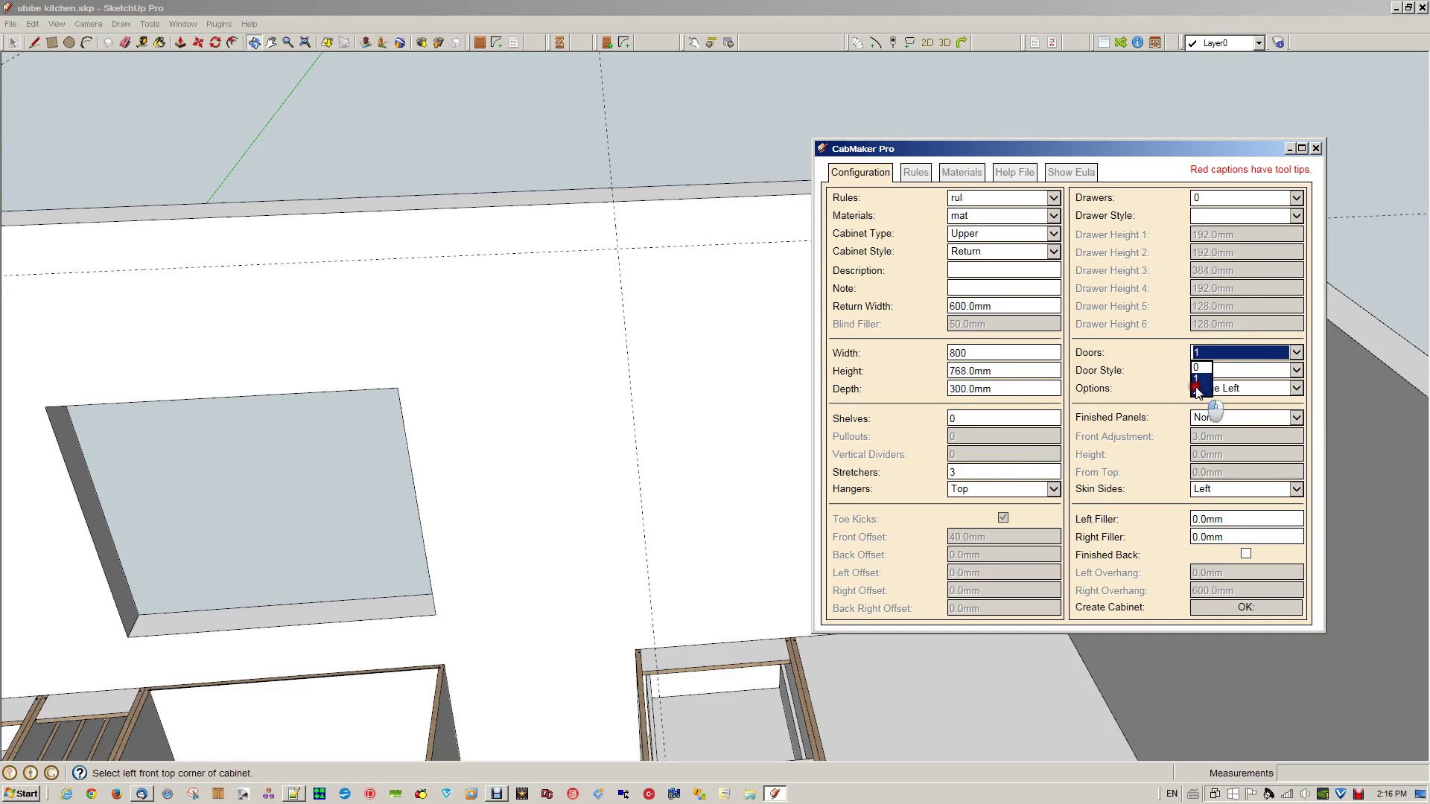
{"action": "left_click", "coordinate": [1203, 390]}
- Give the new cabinet two shelves and change its style to Standard
{"action": "double_click", "coordinate": [976, 419]}
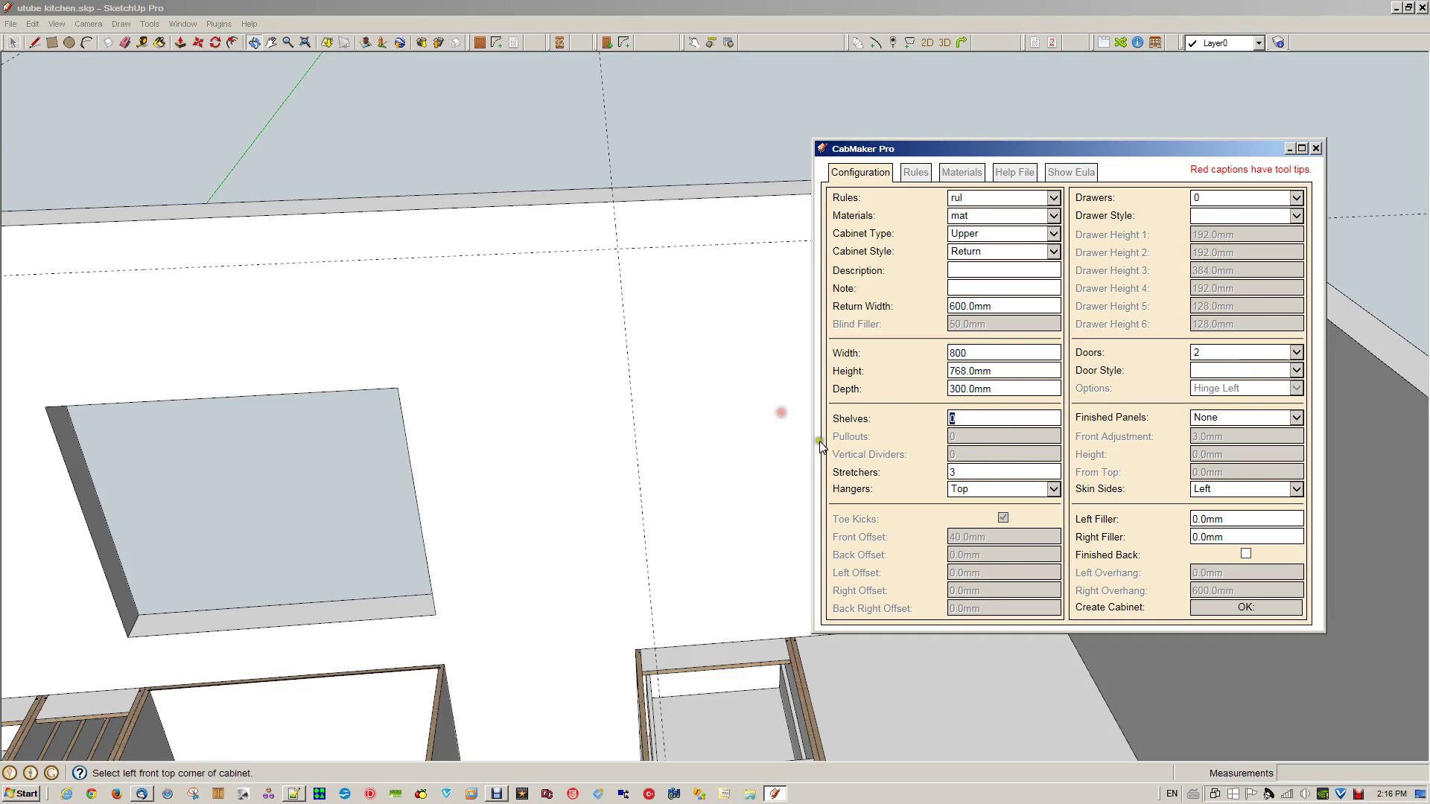
{"action": "type", "text": "2"}
{"action": "left_click", "coordinate": [976, 253]}
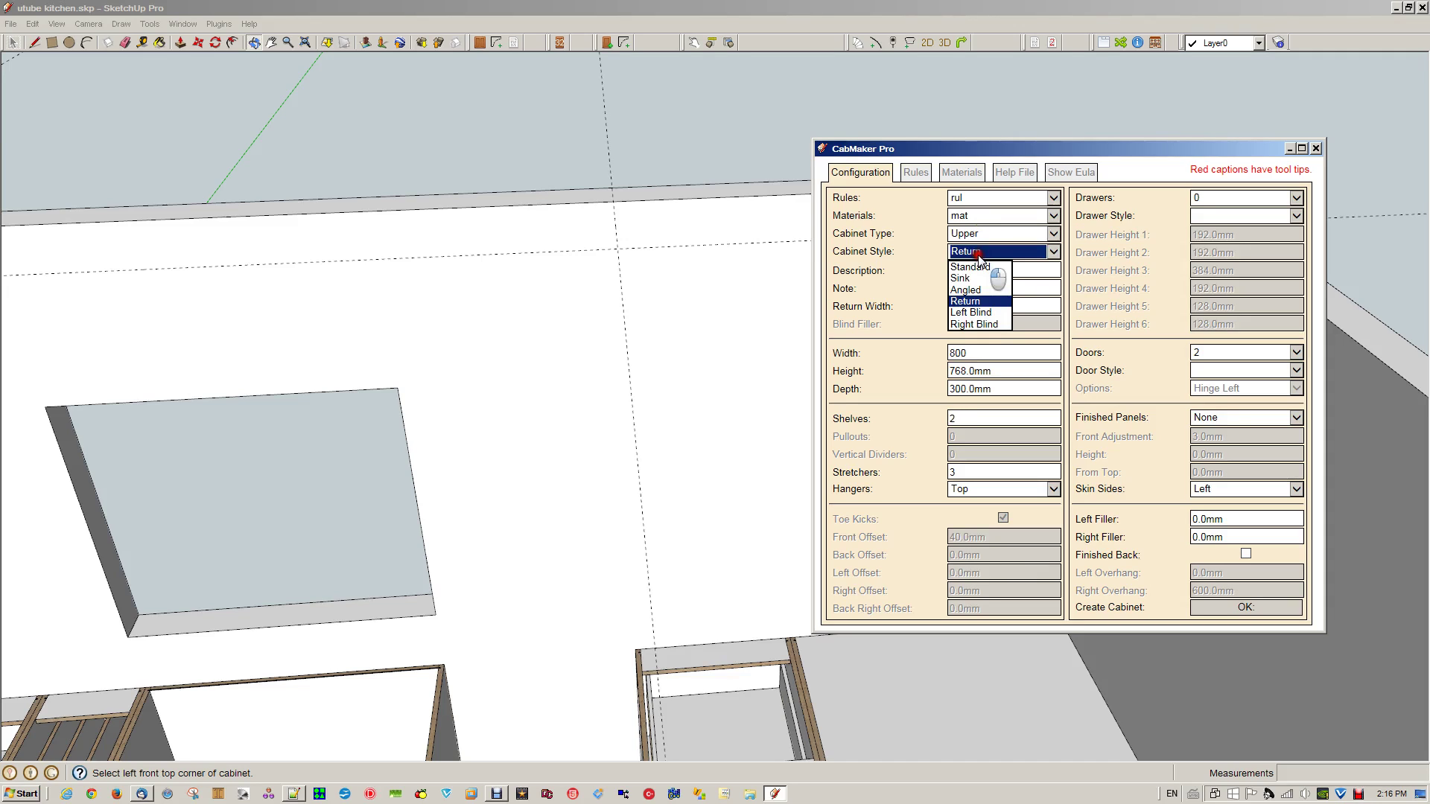
{"action": "left_click", "coordinate": [970, 267]}
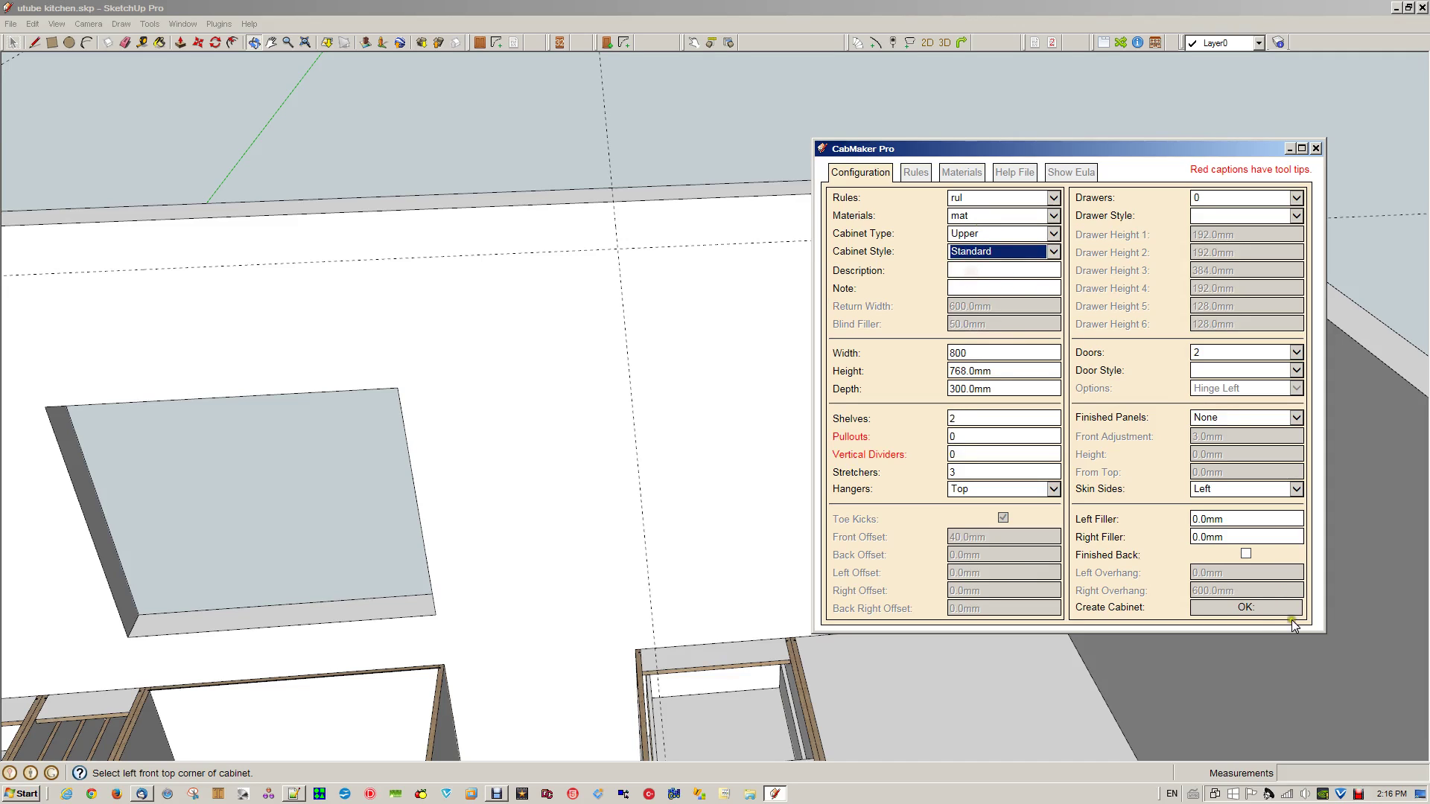
- Create the two-door cabinet from the guide intersection beside the window, running along the wall toward the corner
{"action": "left_click", "coordinate": [1245, 607]}
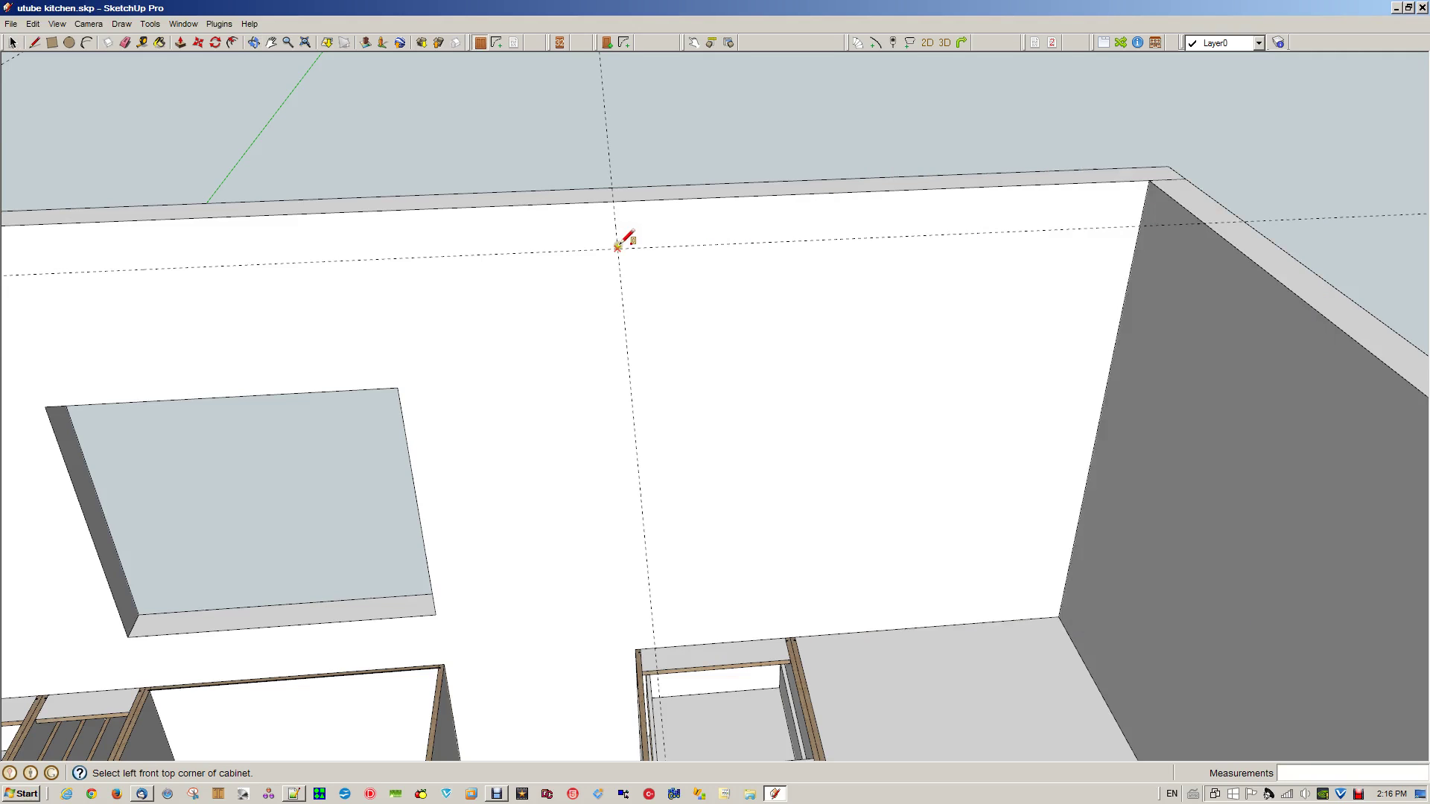
{"action": "left_click", "coordinate": [617, 246]}
{"action": "left_click", "coordinate": [760, 231]}
{"action": "scroll", "coordinate": [760, 231], "scroll_direction": "down", "scroll_amount": 3}
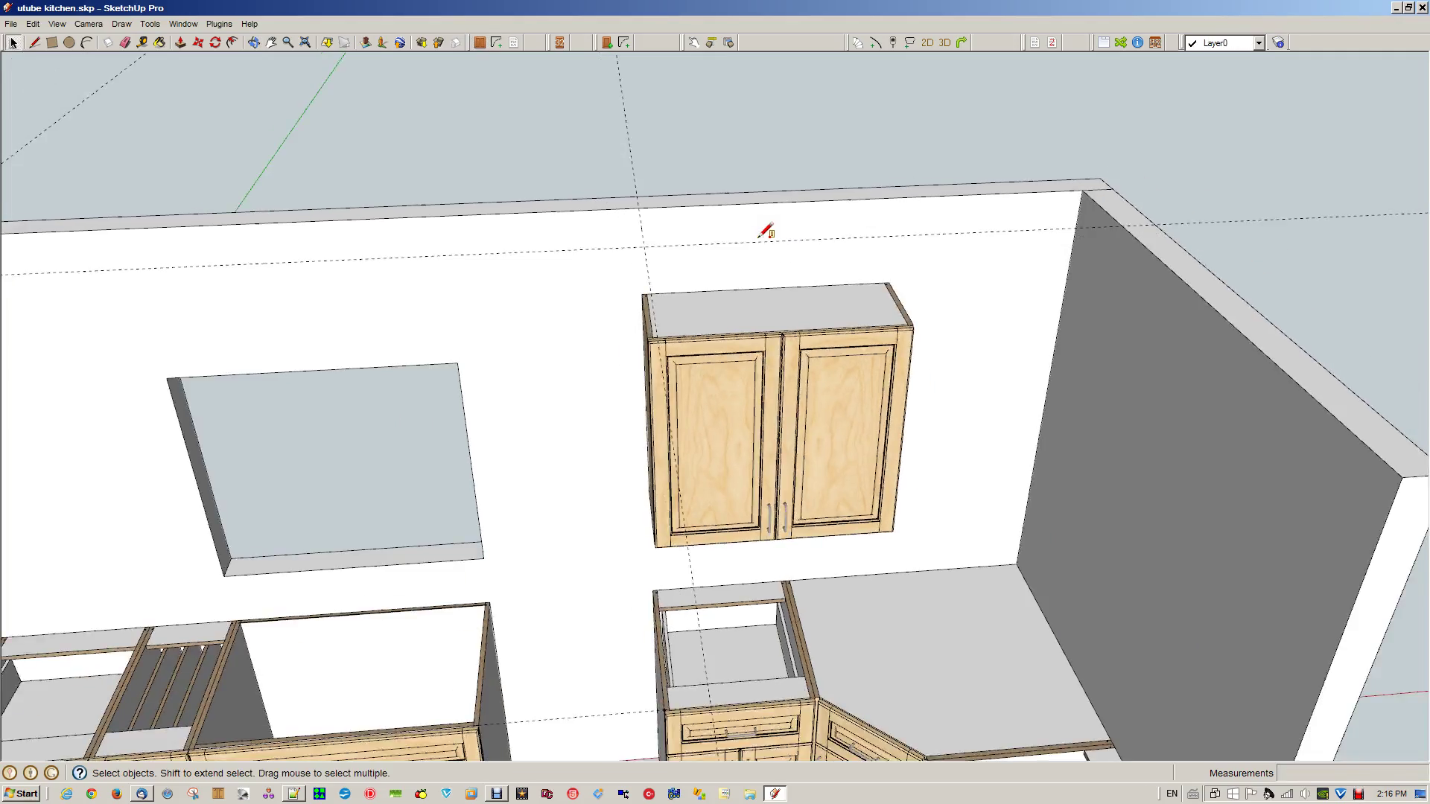
- Open the return corner cabinet's folding door to examine its interior, and close it again
{"action": "key", "text": "o"}
{"action": "left_click_drag", "start_coordinate": [514, 425], "coordinate": [655, 389]}
{"action": "key", "text": "space"}
{"action": "scroll", "coordinate": [655, 376], "scroll_direction": "up", "scroll_amount": 2}
{"action": "scroll", "coordinate": [654, 372], "scroll_direction": "up", "scroll_amount": 1}
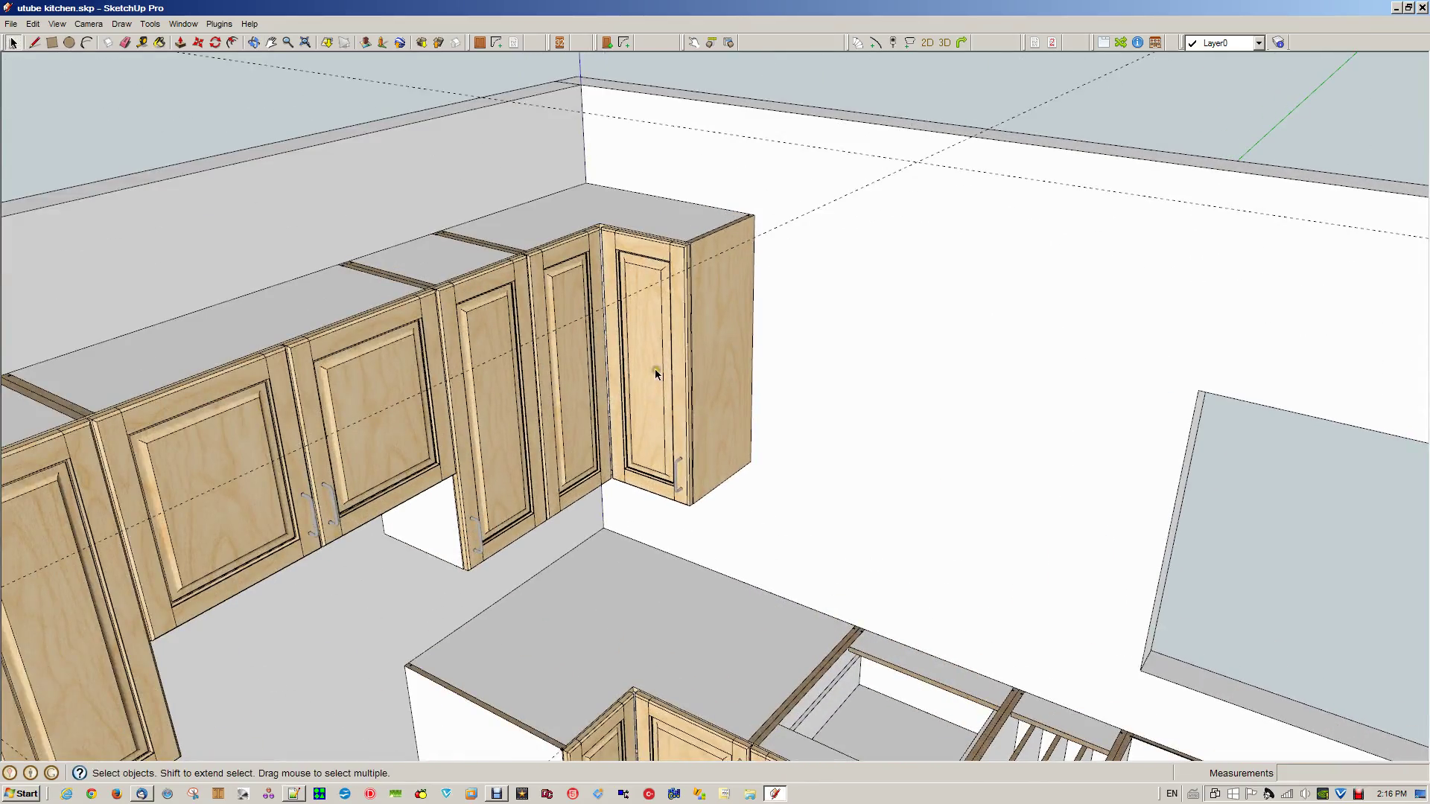
{"action": "key", "text": "i"}
{"action": "left_click", "coordinate": [649, 417]}
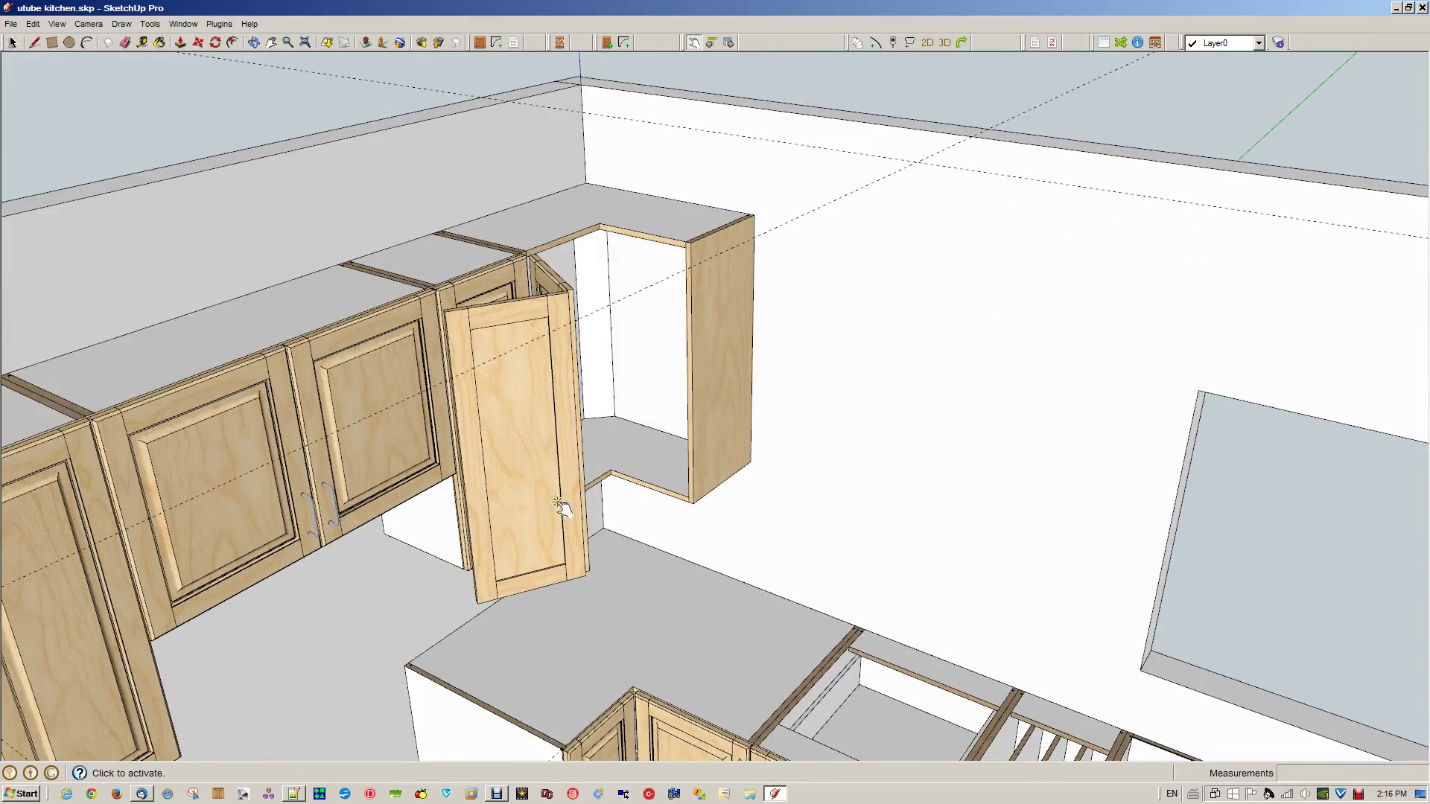
{"action": "left_click", "coordinate": [571, 536]}
- Edit the return corner cabinet and set its number of shelves to 2
{"action": "right_click", "coordinate": [631, 402]}
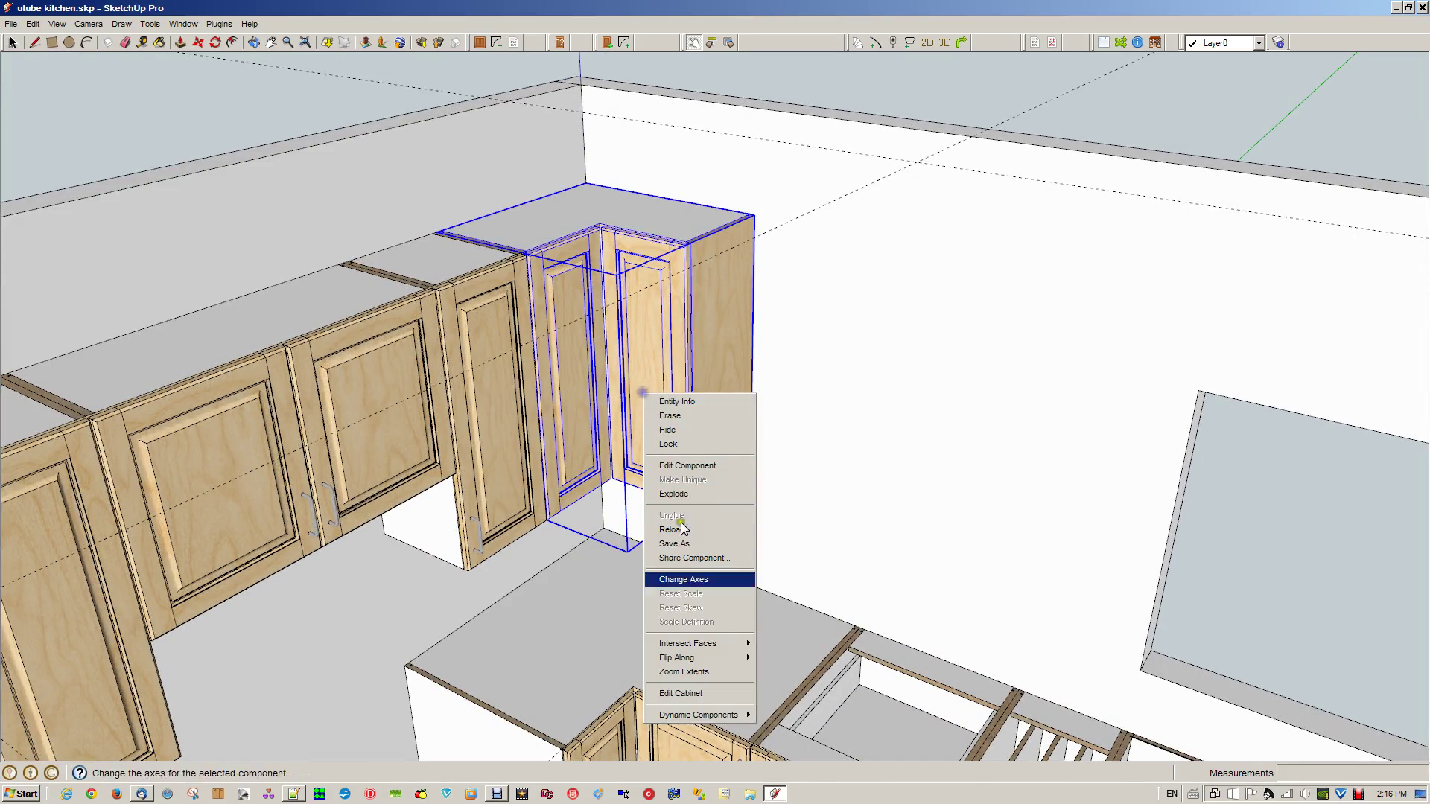
{"action": "left_click", "coordinate": [694, 685]}
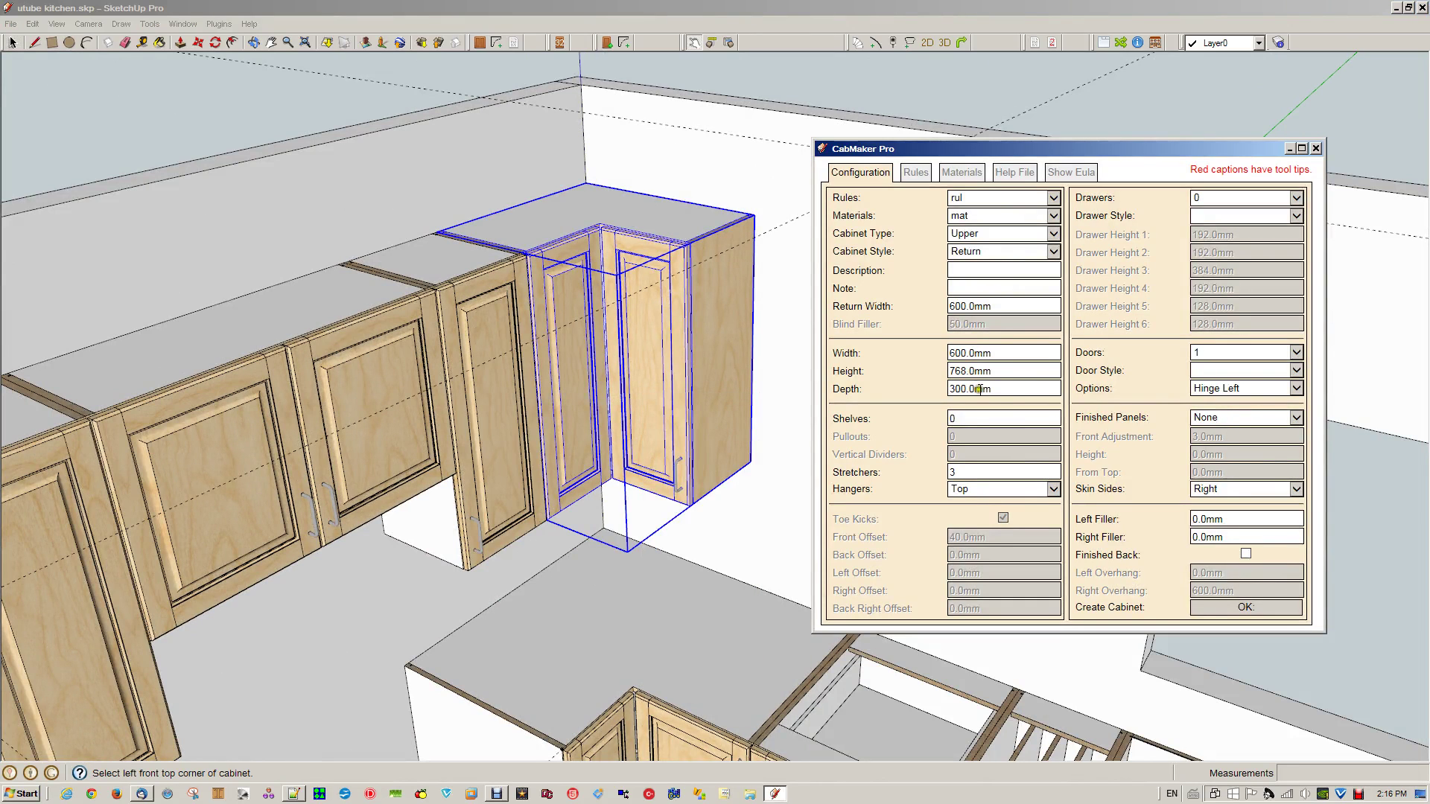
{"action": "double_click", "coordinate": [974, 415]}
{"action": "left_click", "coordinate": [1257, 609]}
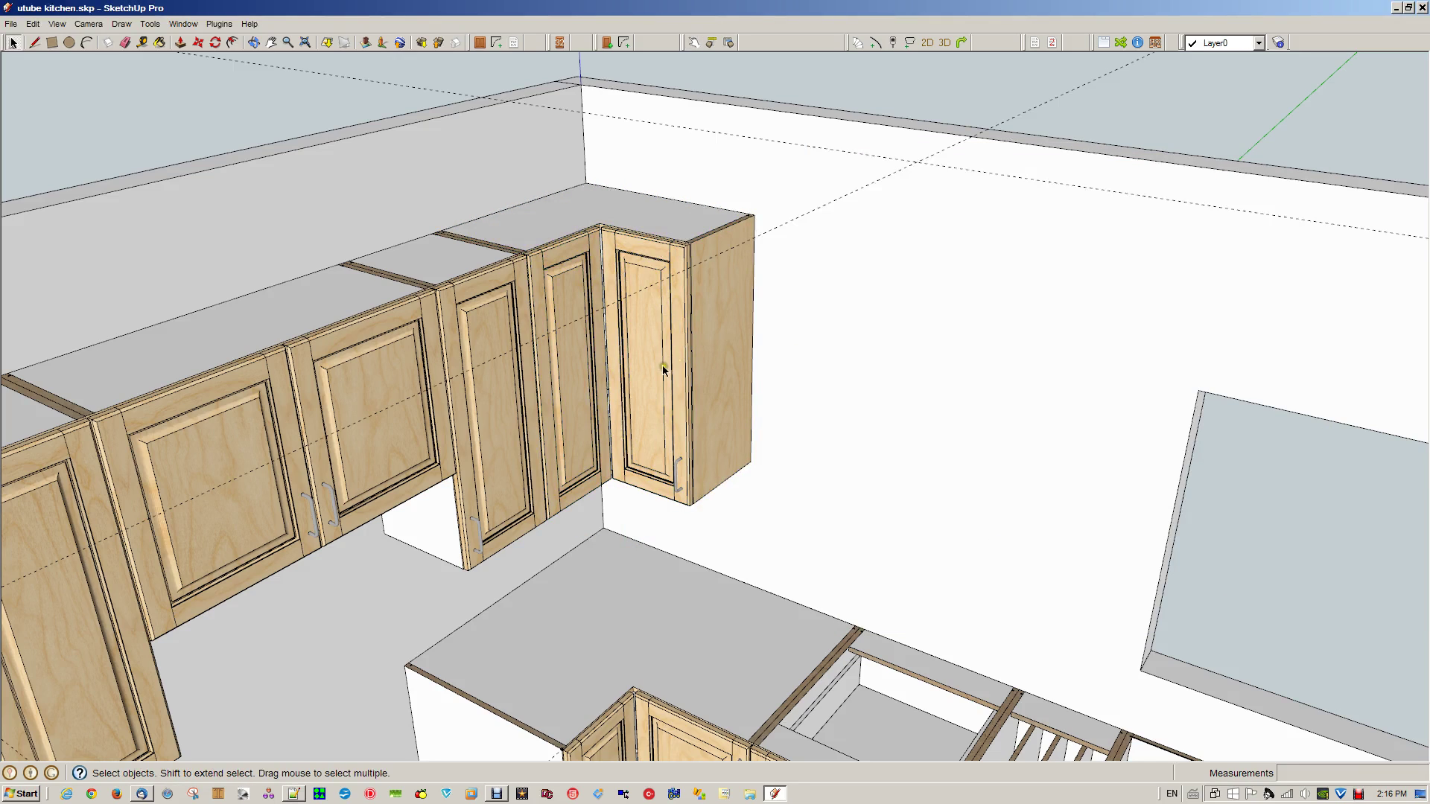
- Reopen the return corner cabinet's door to check the shelves inside, and close it
{"action": "key", "text": "i"}
{"action": "left_click", "coordinate": [648, 434]}
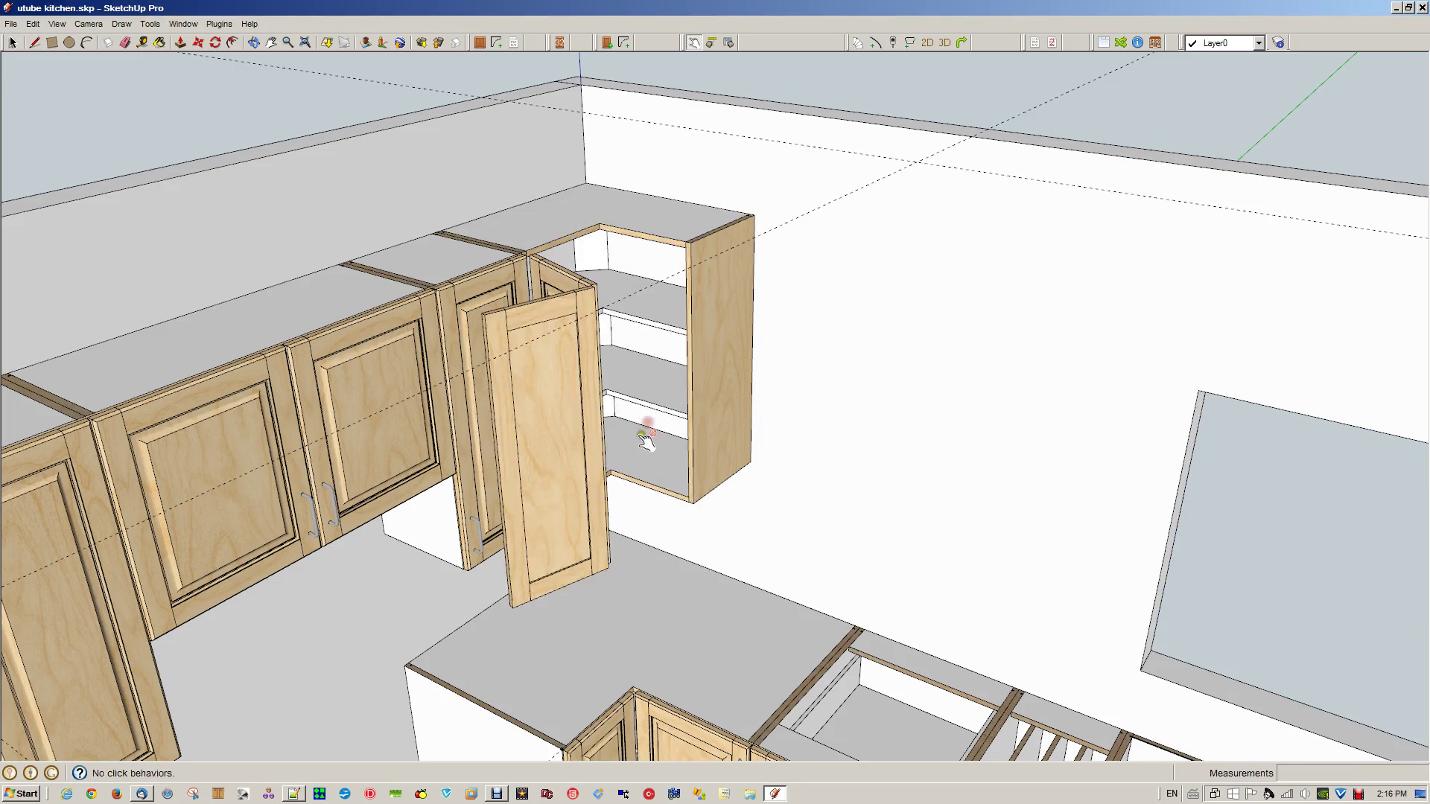
{"action": "left_click", "coordinate": [549, 497]}
{"action": "key", "text": "space"}
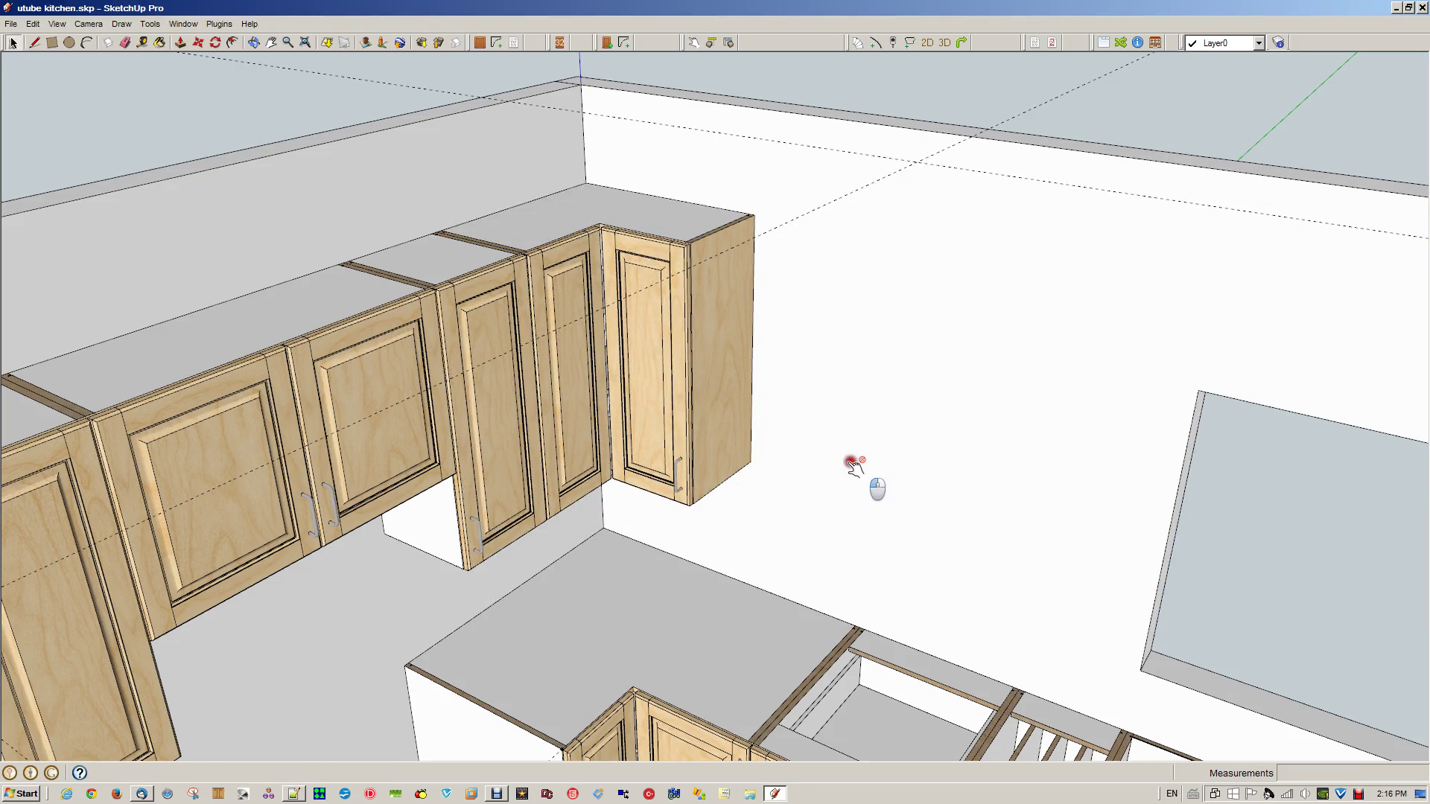
{"action": "left_click", "coordinate": [886, 462]}
- Measure the gap from the two-door cabinet's back top corner to the adjoining side wall
{"action": "middle_click_drag", "start_coordinate": [886, 462], "coordinate": [606, 382]}
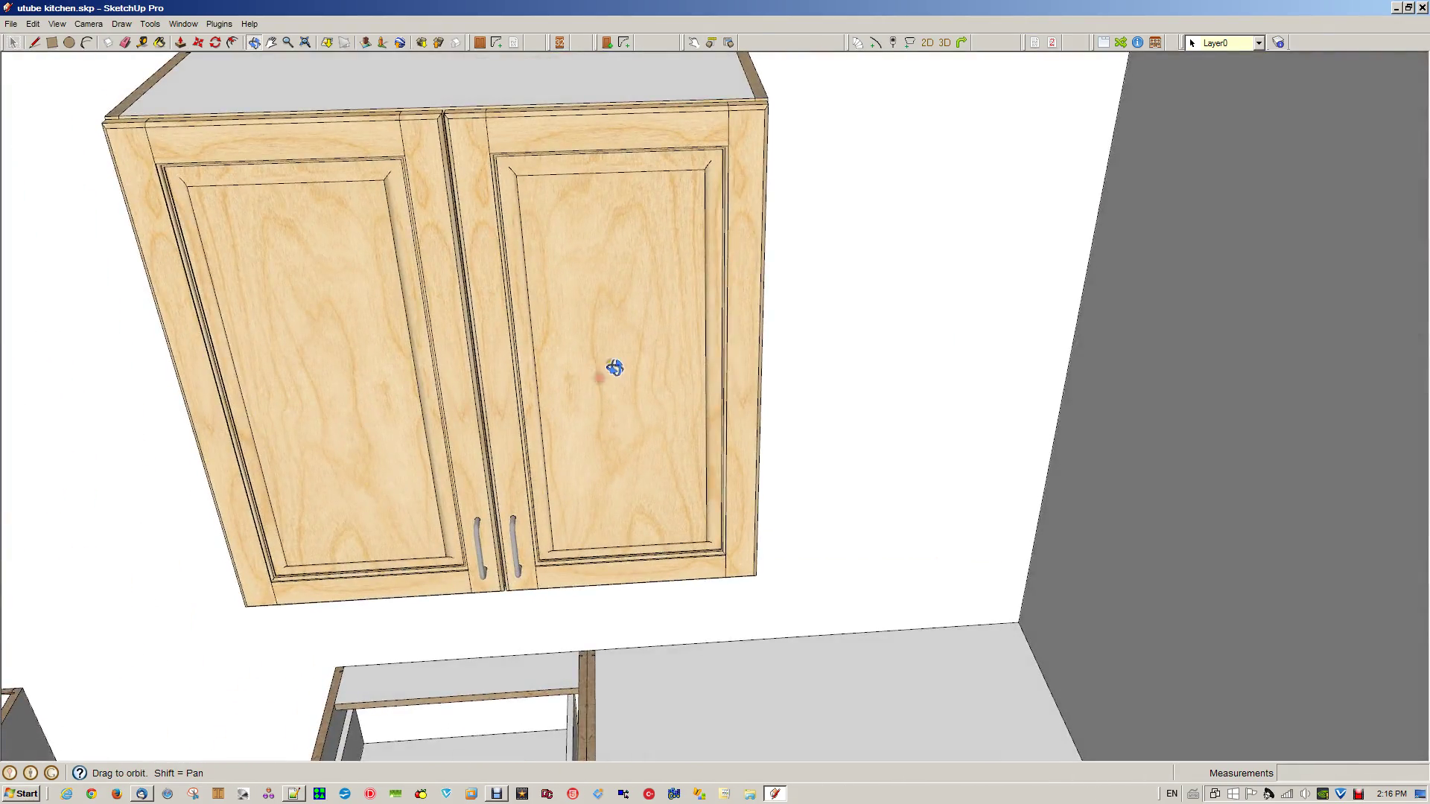
{"action": "middle_click_drag", "start_coordinate": [673, 351], "coordinate": [625, 437]}
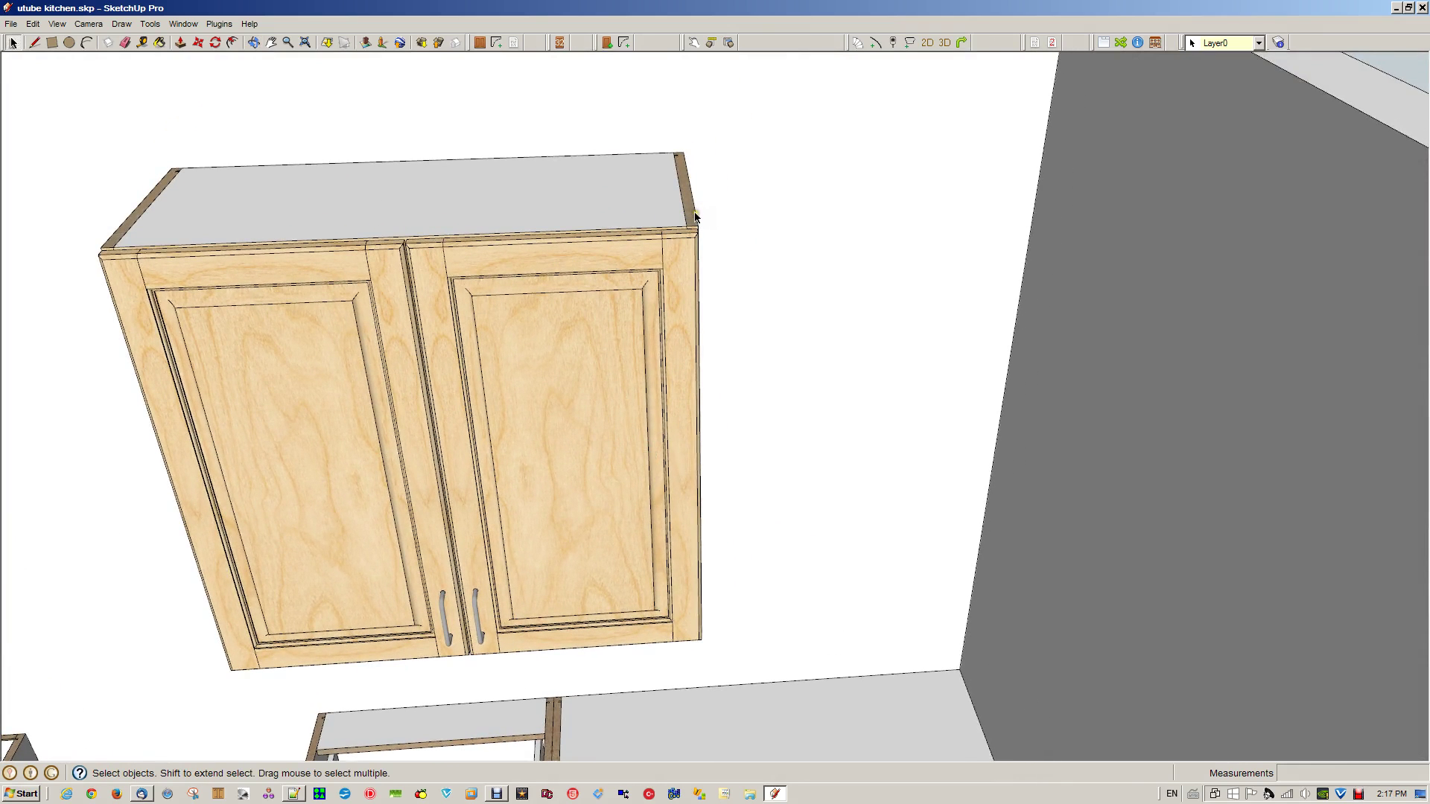
{"action": "scroll", "coordinate": [715, 298], "scroll_direction": "down", "scroll_amount": 5}
{"action": "scroll", "coordinate": [711, 219], "scroll_direction": "up", "scroll_amount": 3}
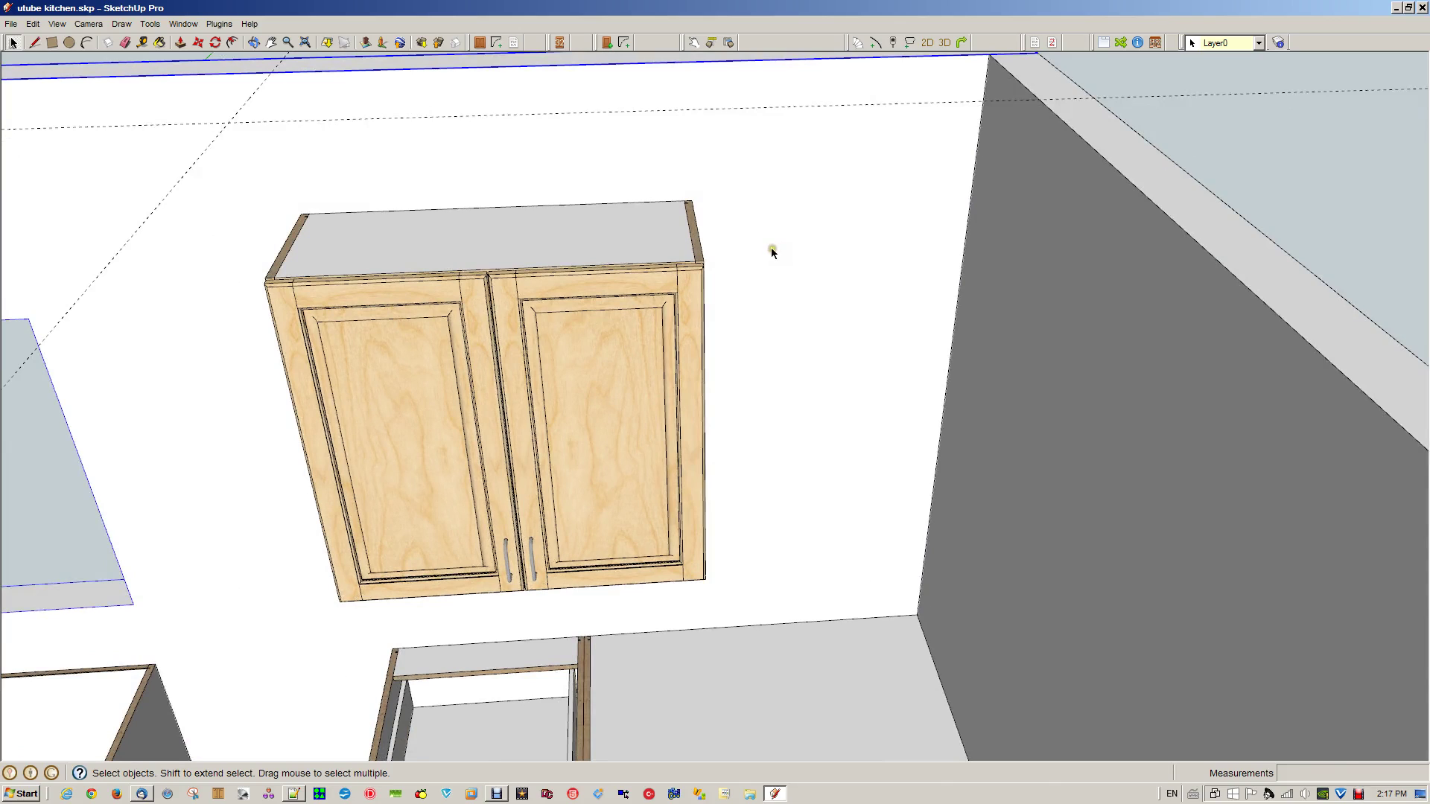
{"action": "key", "text": "t"}
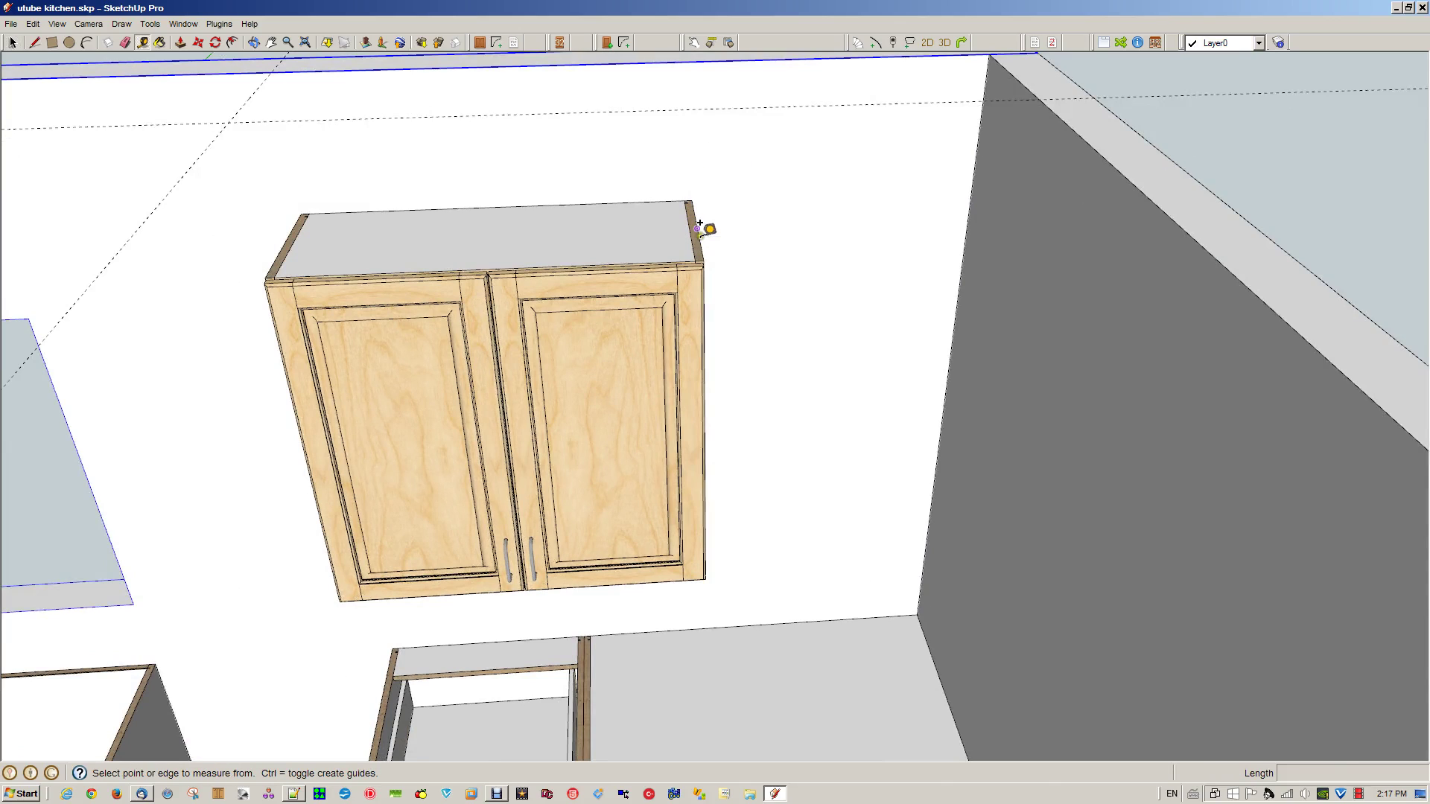
{"action": "left_click", "coordinate": [691, 200]}
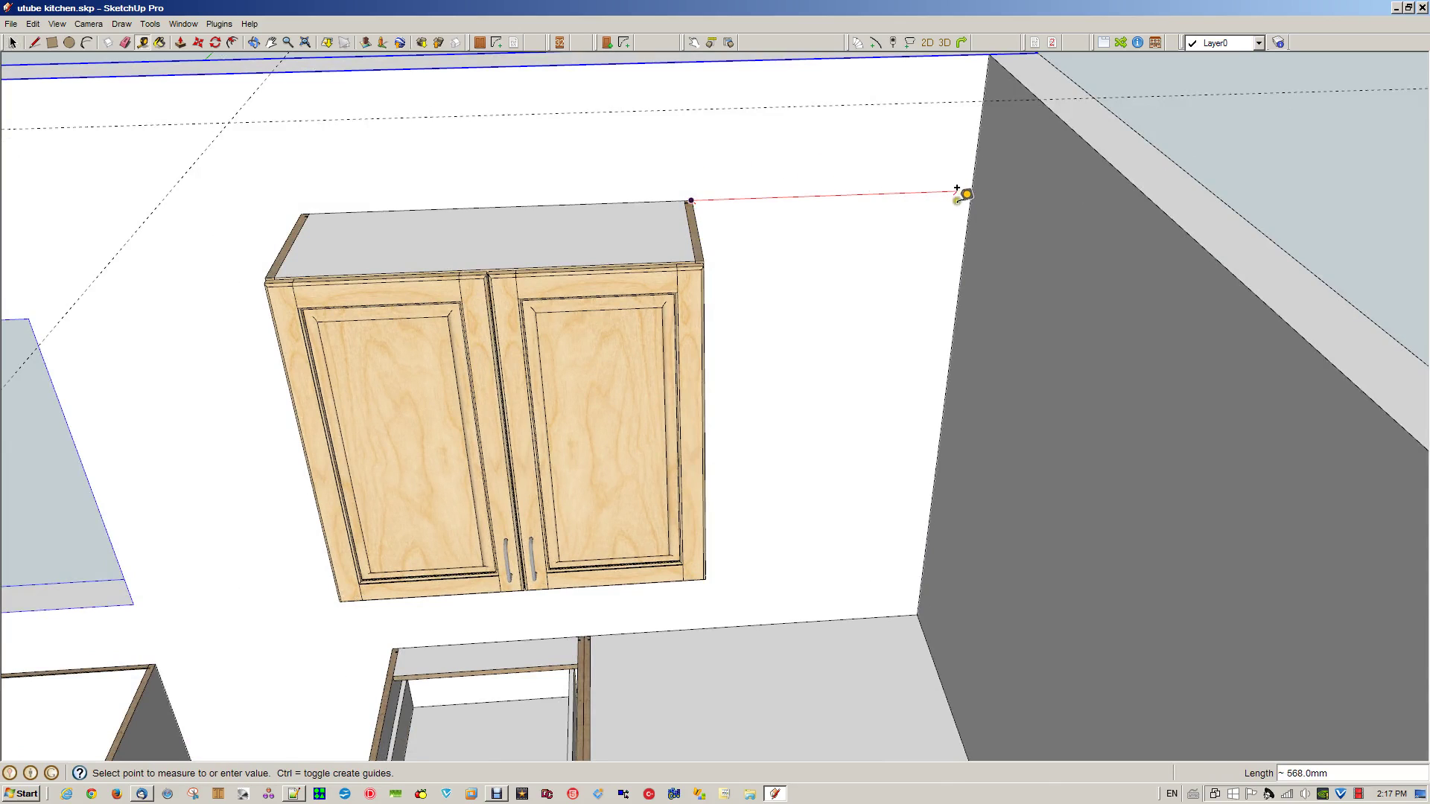
{"action": "key", "text": "space"}
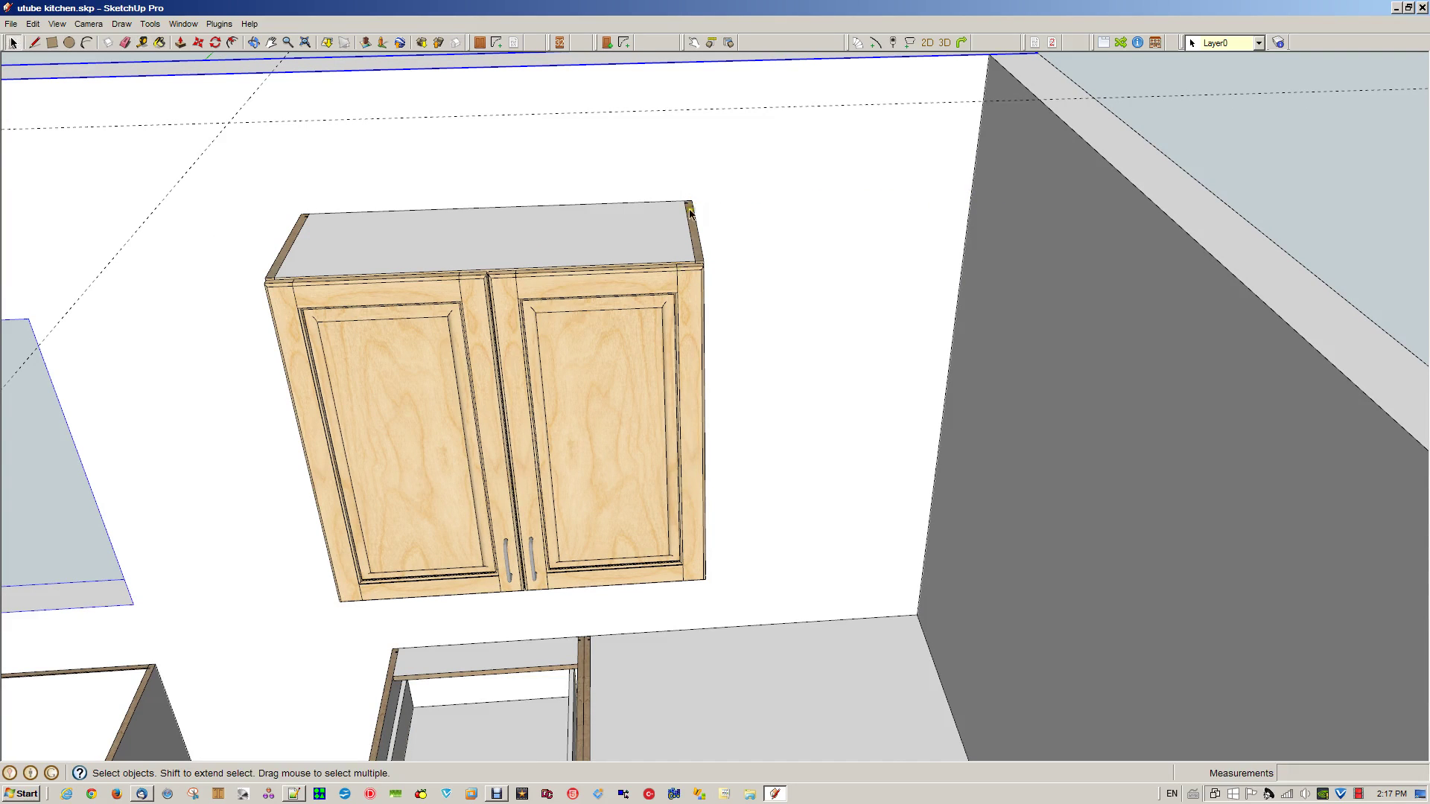
- Set up an Angled-style upper cabinet with a right-hinged door and no skin sides
{"action": "left_click", "coordinate": [479, 42]}
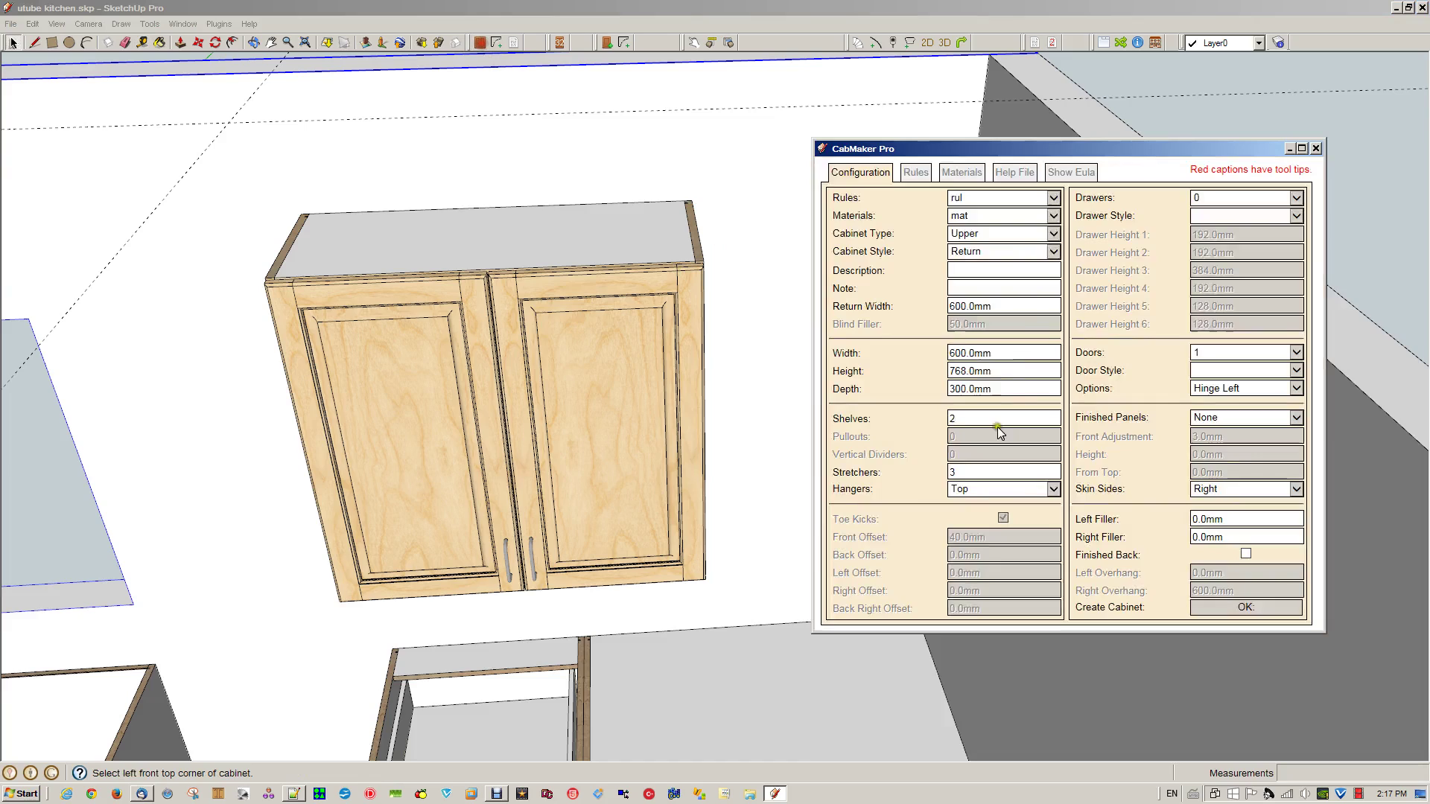
{"action": "left_click", "coordinate": [987, 251]}
{"action": "left_click", "coordinate": [966, 289]}
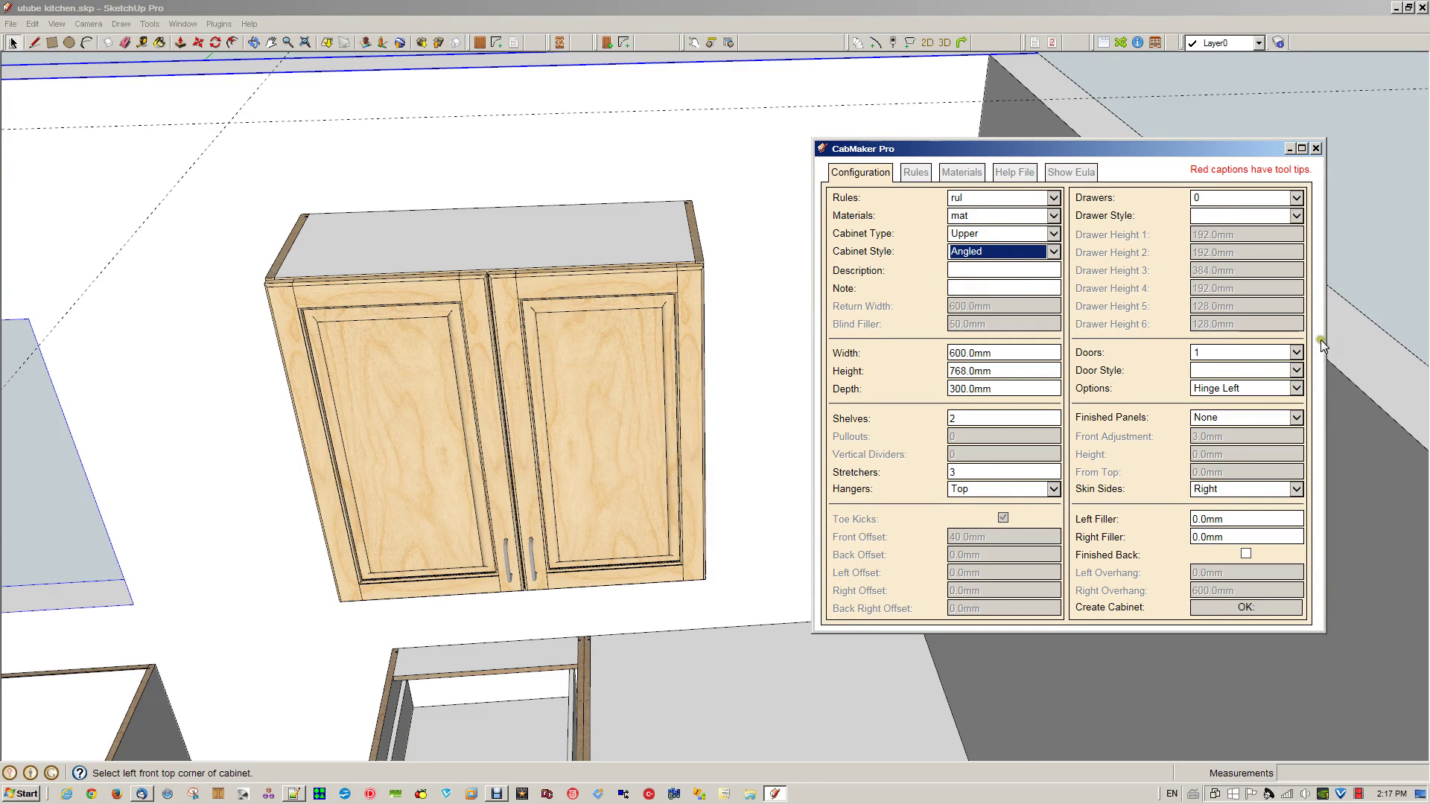
{"action": "left_click", "coordinate": [1294, 391]}
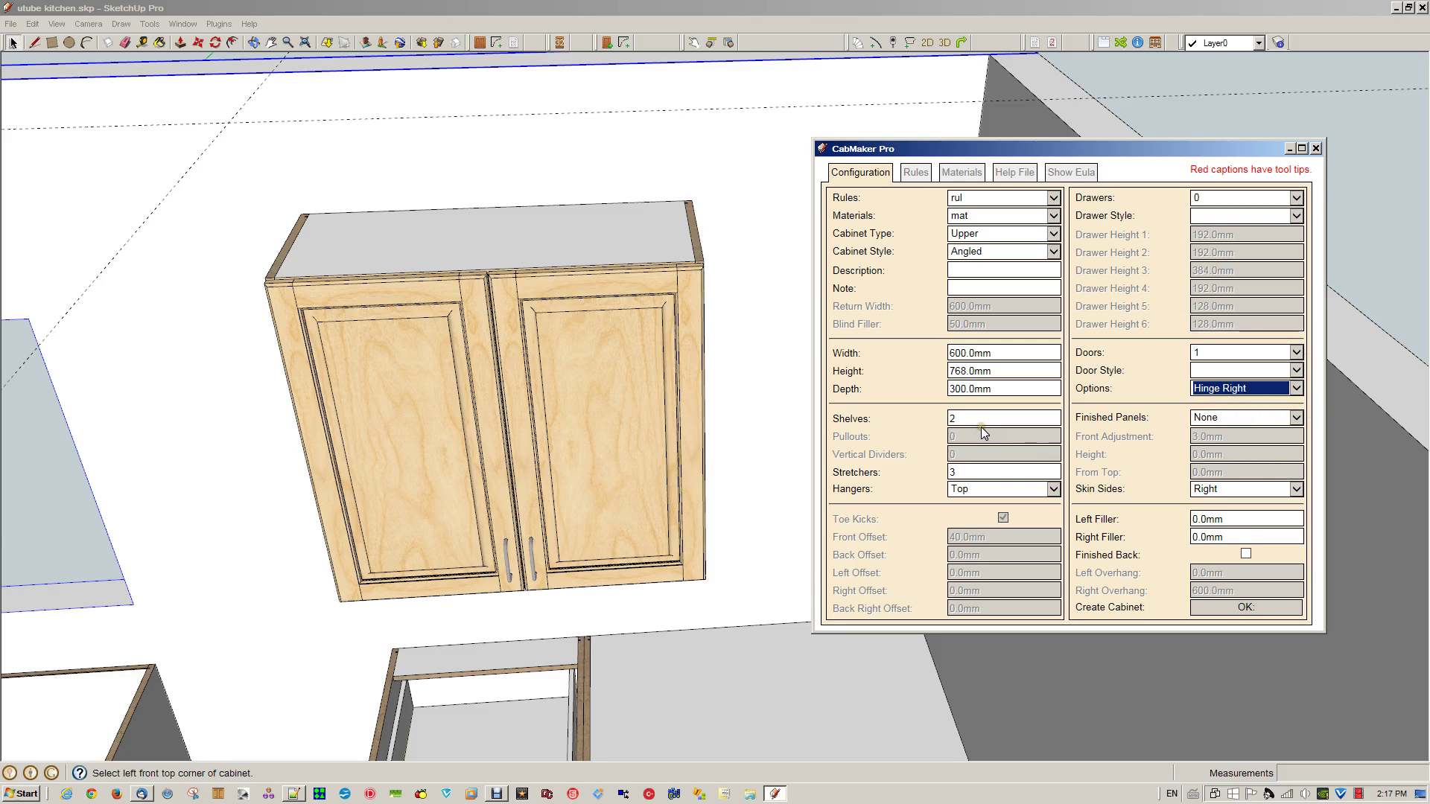
{"action": "left_click", "coordinate": [1297, 489]}
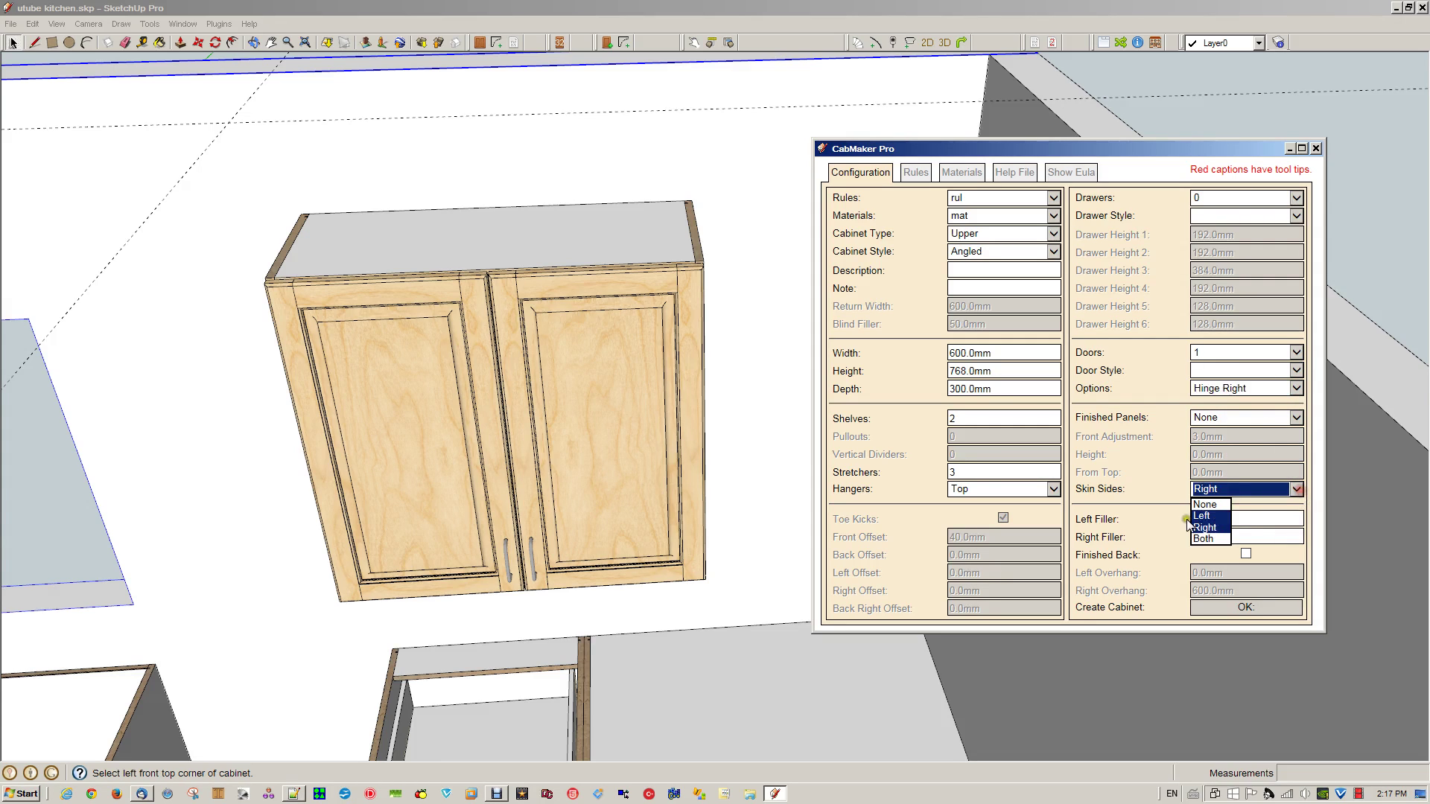
{"action": "left_click", "coordinate": [1201, 527]}
- Create the angled corner cabinet from the two-door cabinet's front right top corner, running toward the side wall
{"action": "left_click", "coordinate": [1246, 607]}
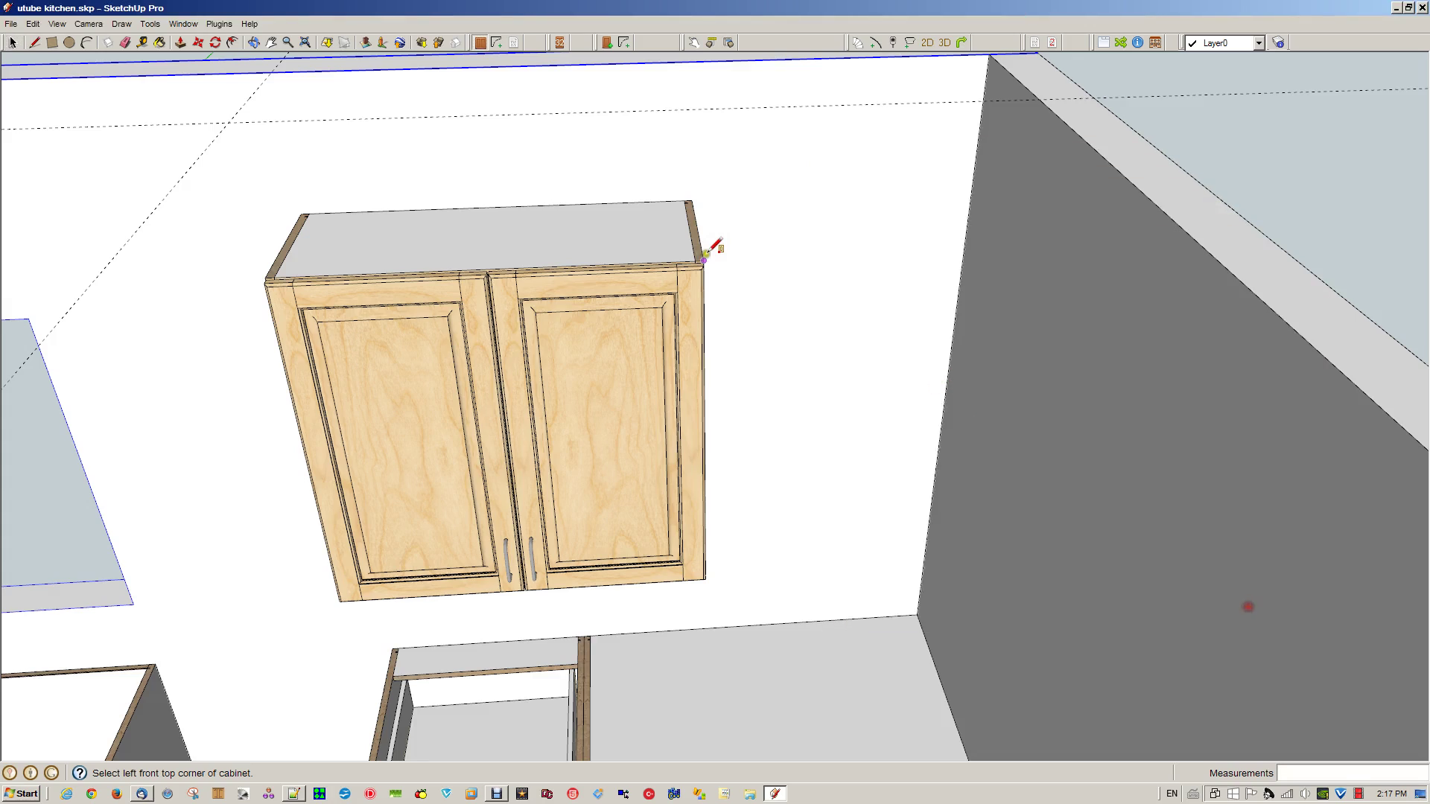
{"action": "left_click", "coordinate": [705, 259]}
{"action": "left_click", "coordinate": [820, 250]}
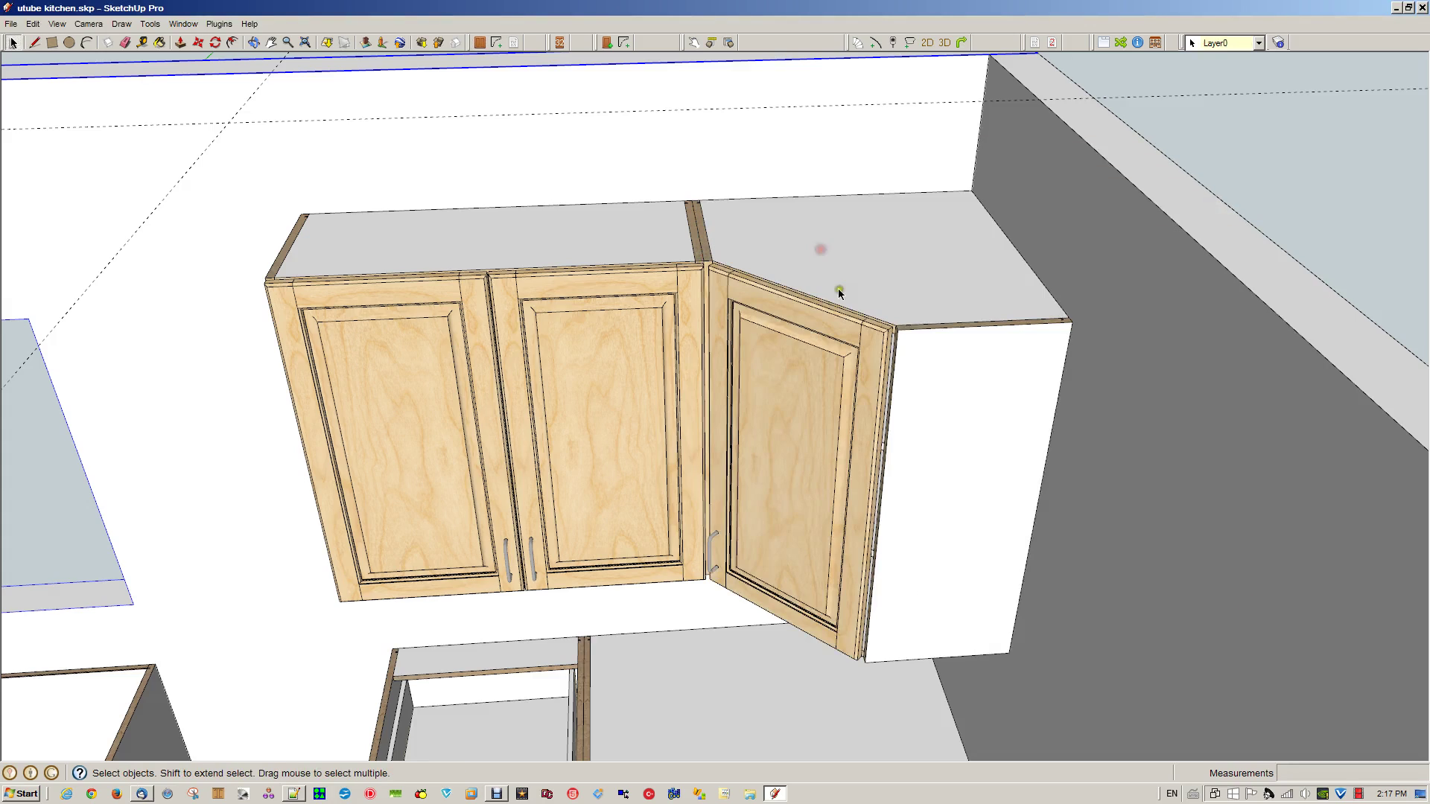
- Set up a Standard-style upper cabinet 900 mm wide with two doors
{"action": "key", "text": "o"}
{"action": "left_click_drag", "start_coordinate": [757, 370], "coordinate": [1207, 326]}
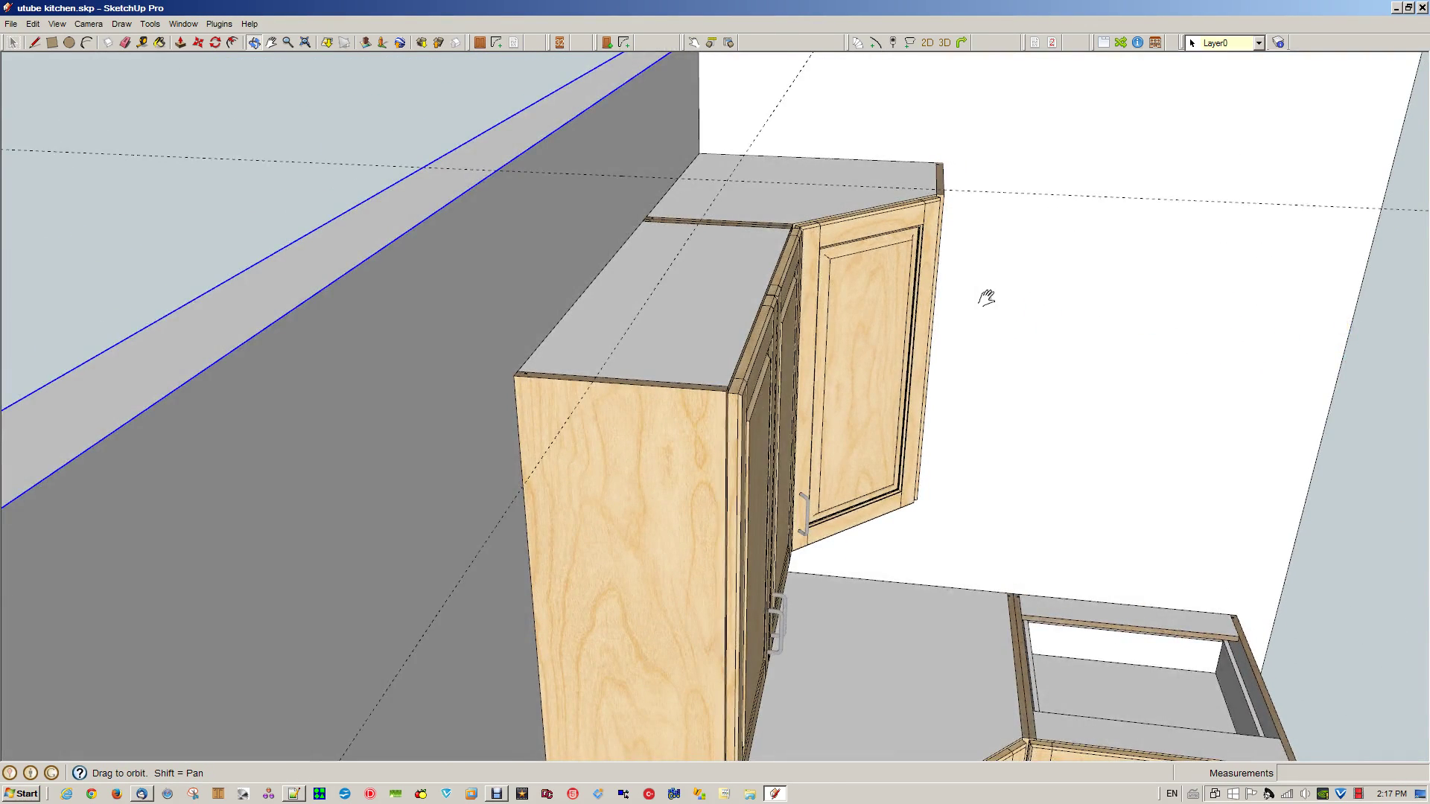
{"action": "left_click_drag", "start_coordinate": [986, 297], "coordinate": [817, 466]}
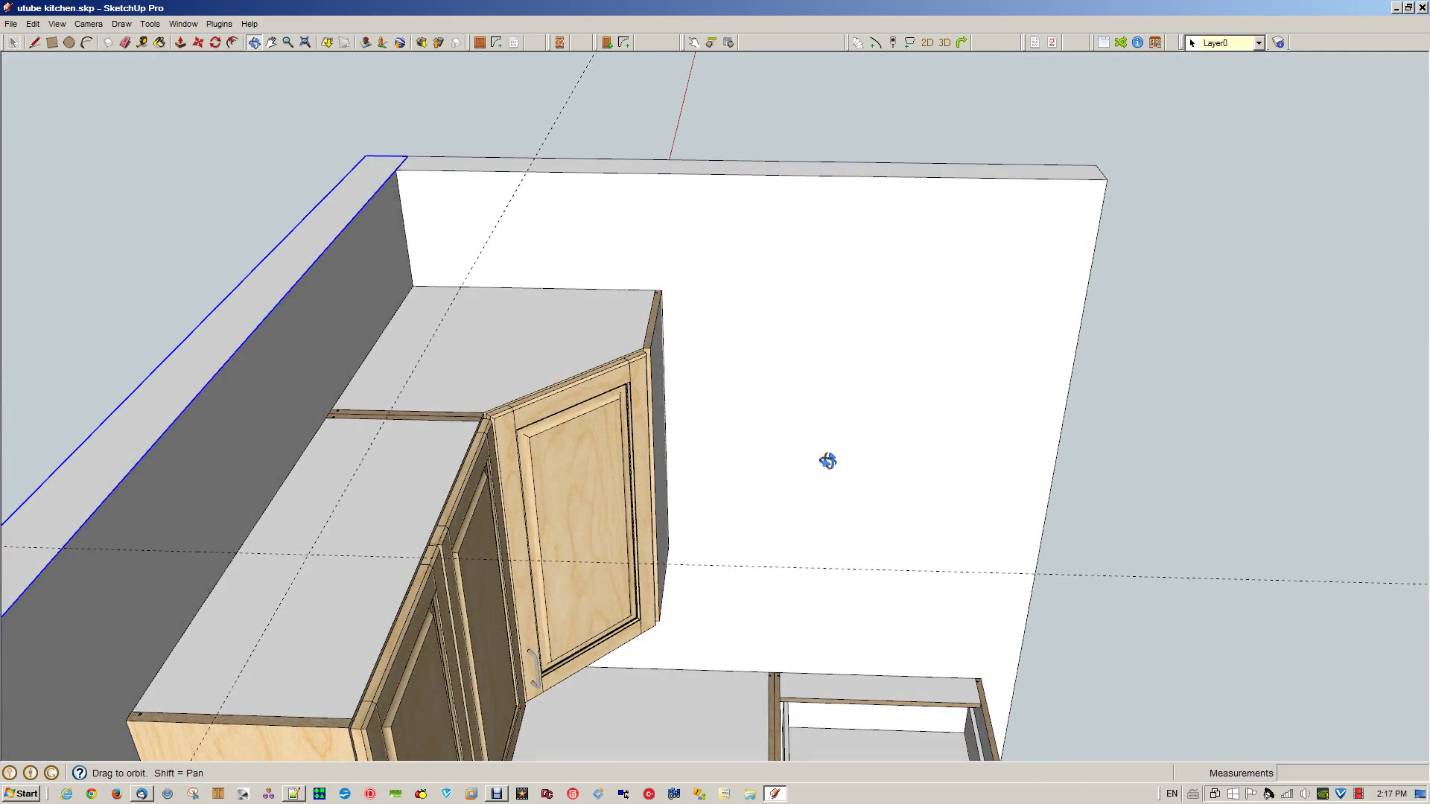
{"action": "scroll", "coordinate": [827, 461], "scroll_direction": "up", "scroll_amount": 1}
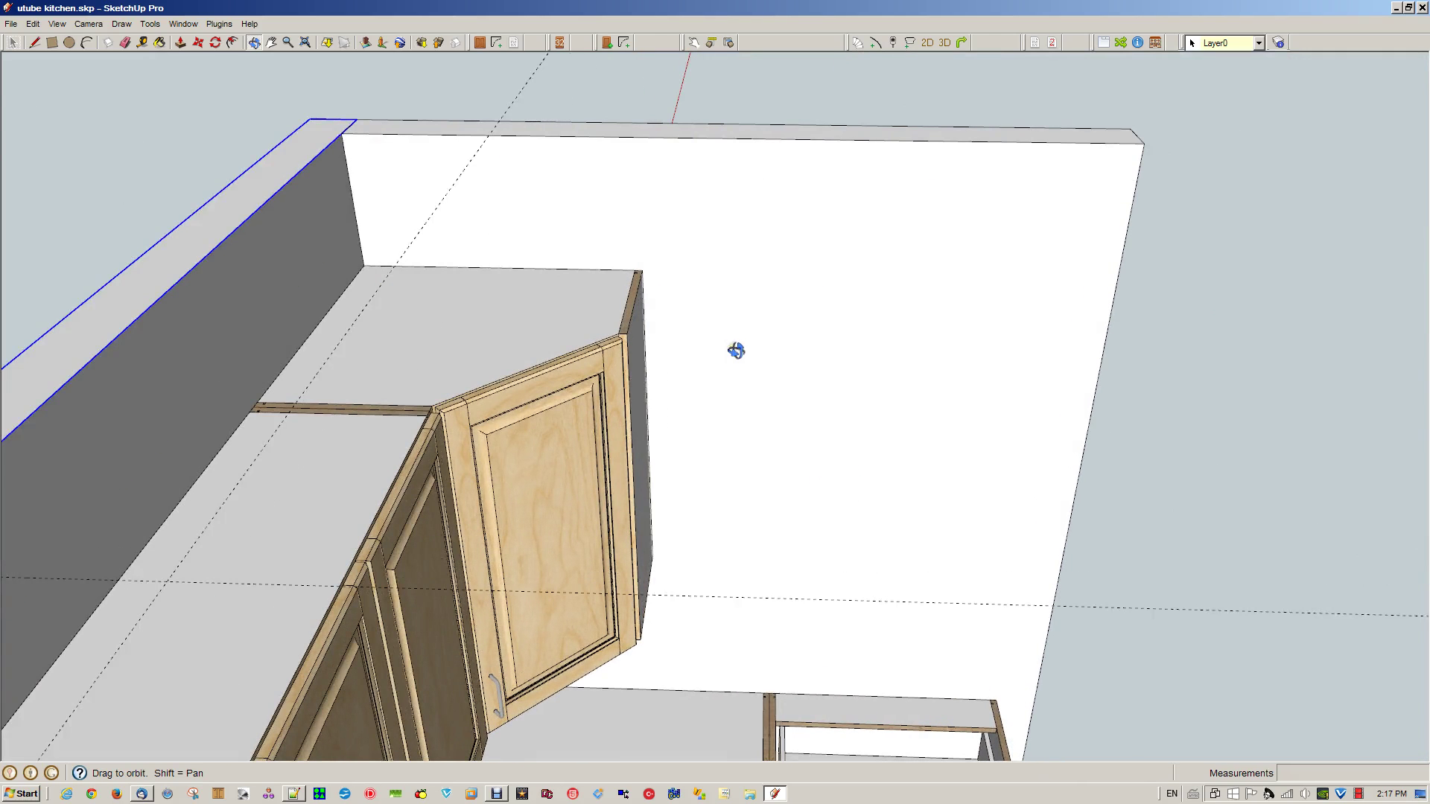
{"action": "left_click", "coordinate": [480, 43]}
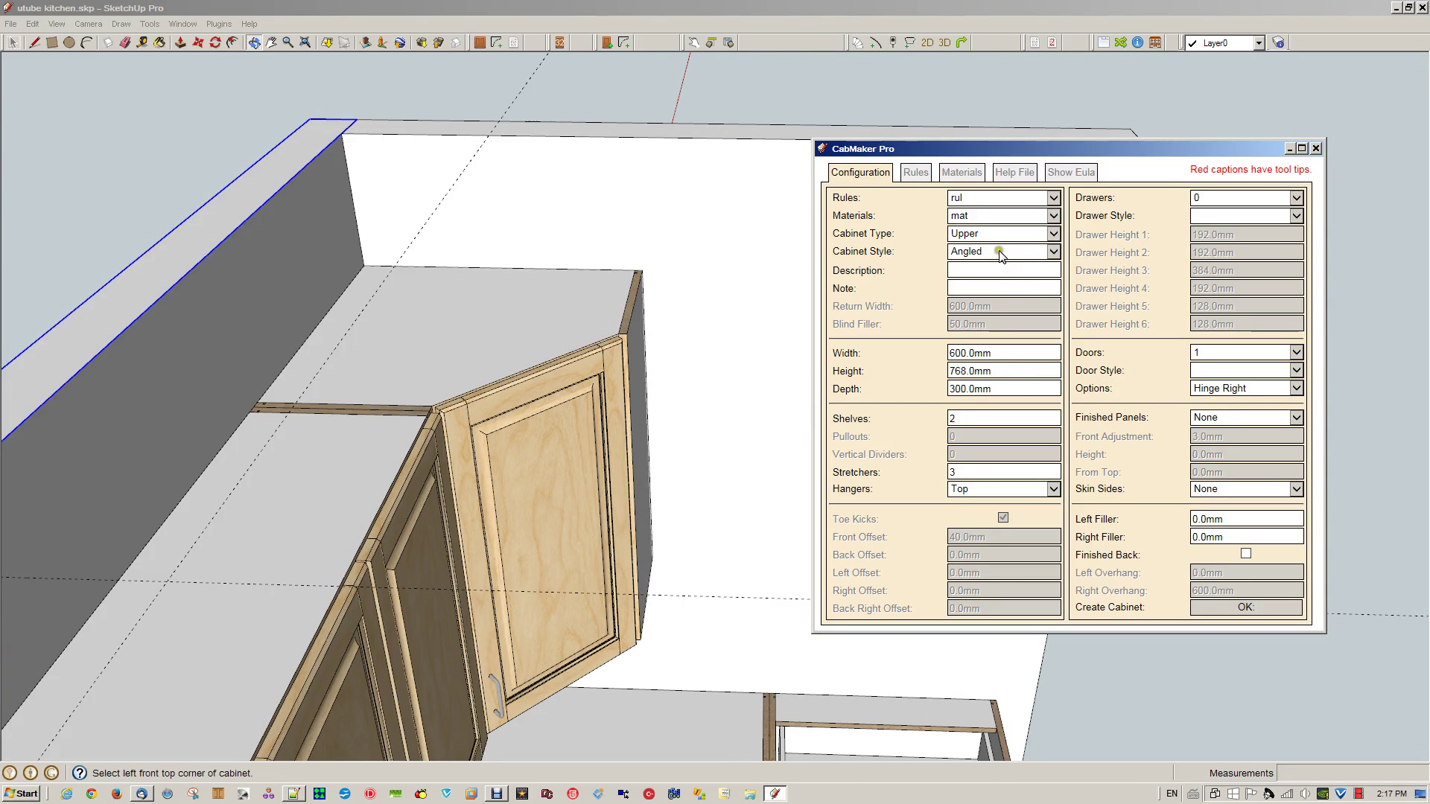
{"action": "left_click", "coordinate": [1013, 256]}
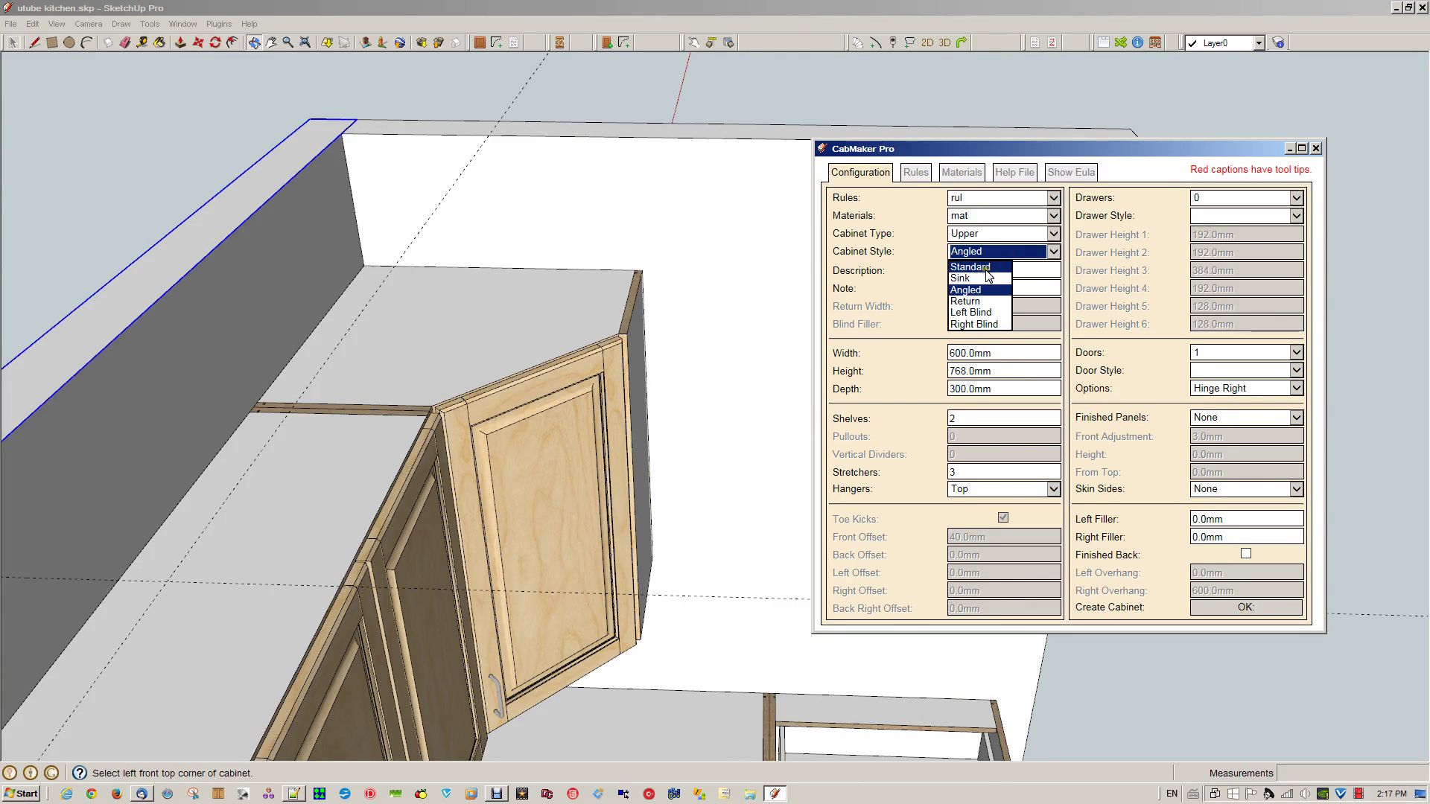
{"action": "left_click", "coordinate": [981, 267]}
{"action": "left_click", "coordinate": [998, 353]}
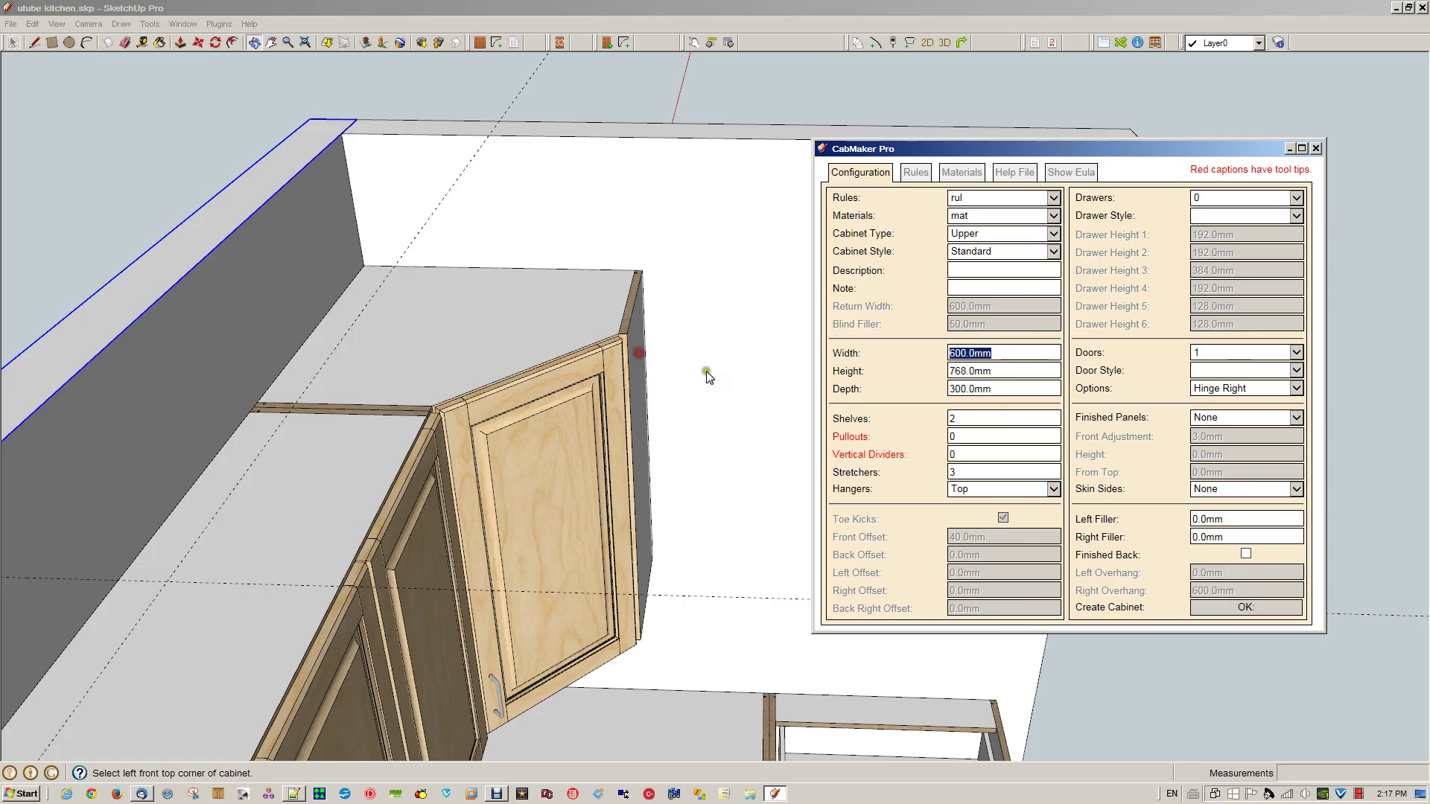
{"action": "type", "text": "900"}
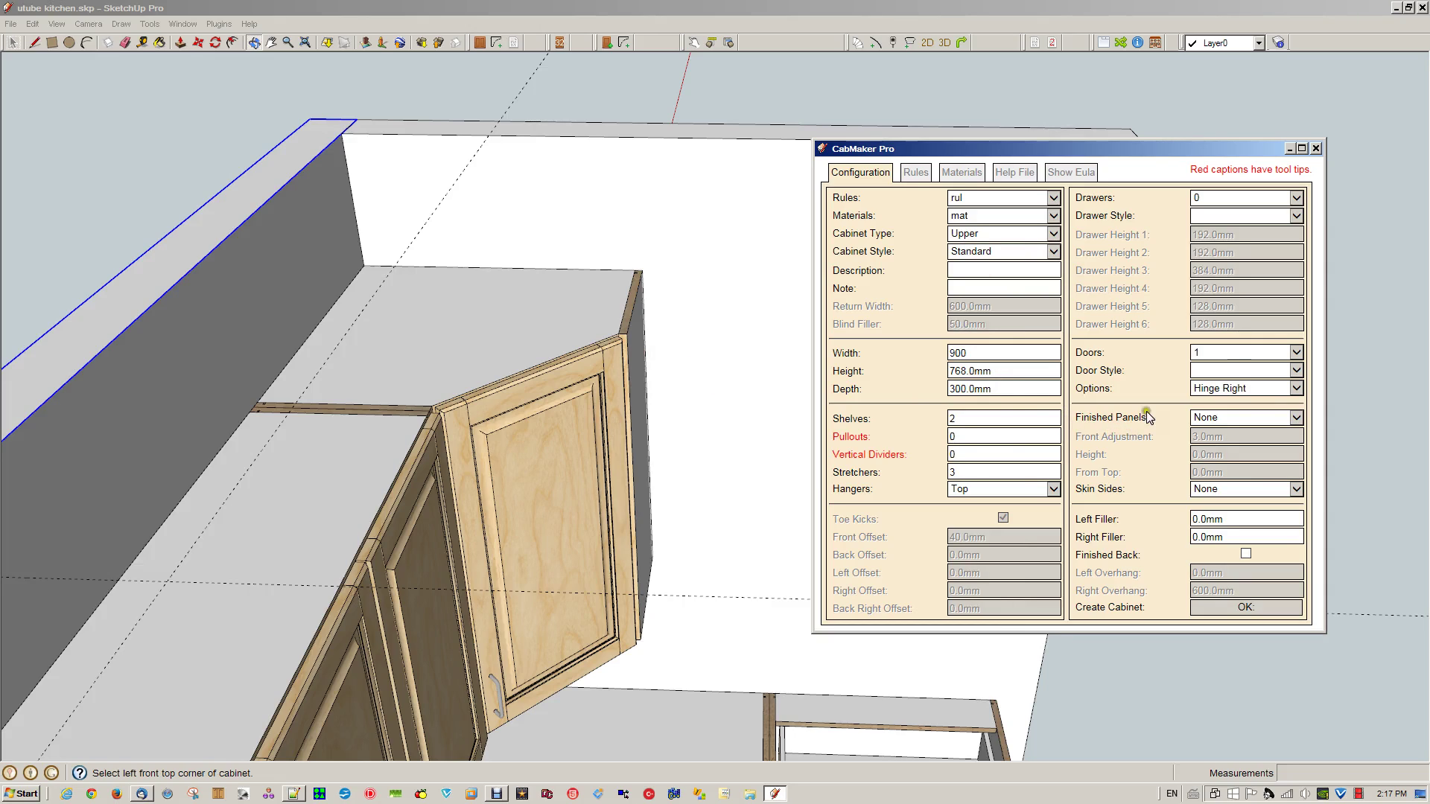
{"action": "left_click", "coordinate": [1240, 353]}
{"action": "left_click", "coordinate": [1206, 389]}
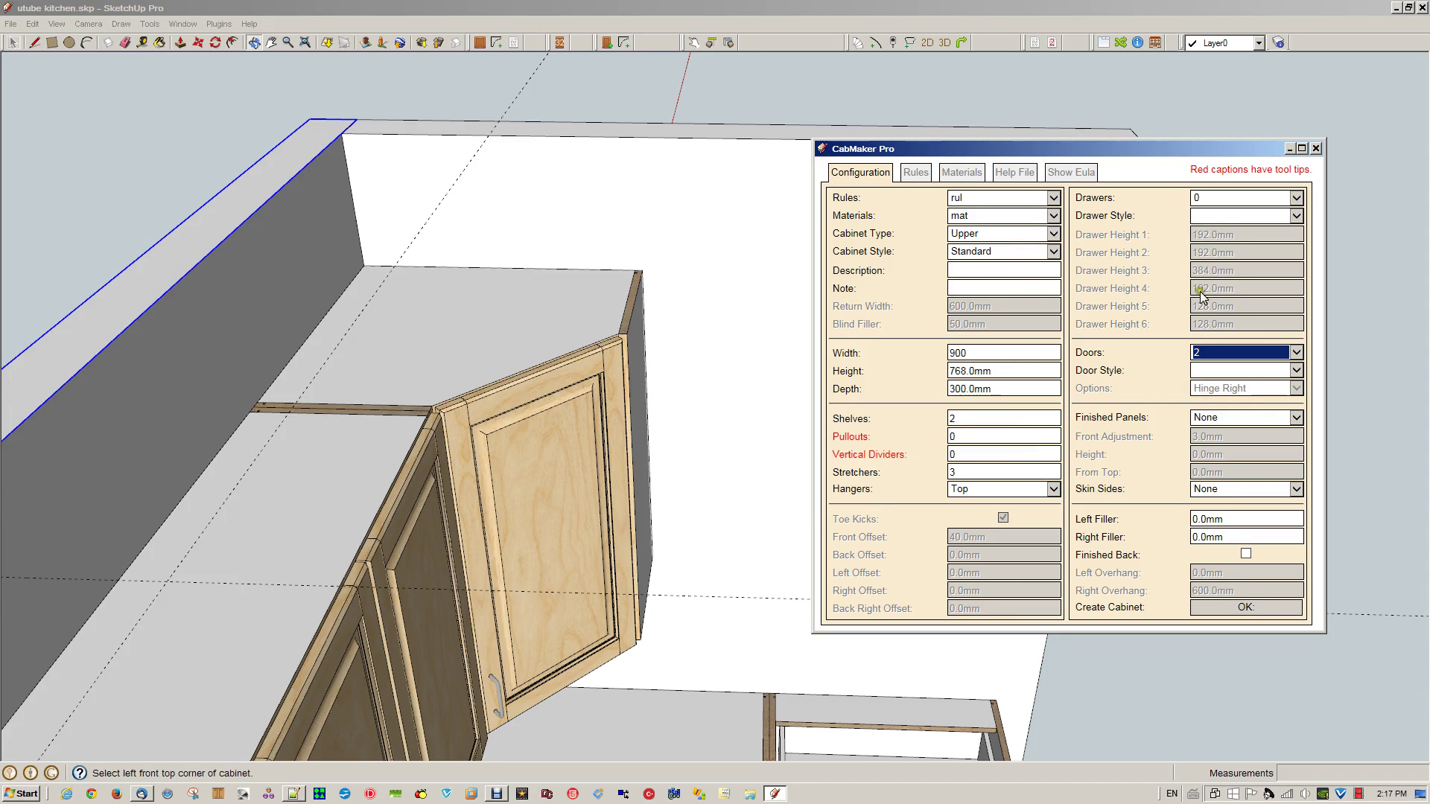
- Give the new upper cabinet one pullout and a skin on its right side
{"action": "left_click", "coordinate": [966, 439]}
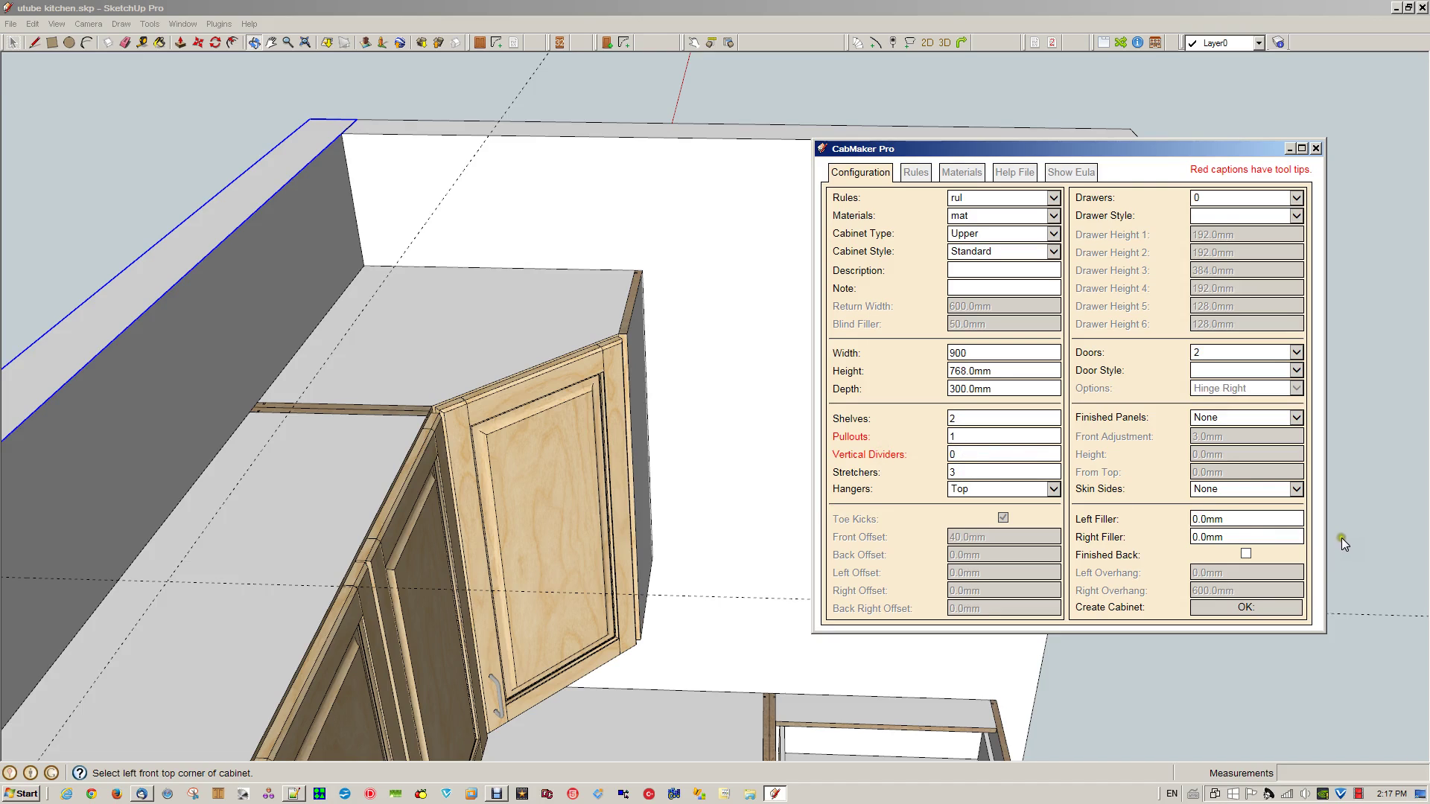
{"action": "left_click", "coordinate": [1292, 490]}
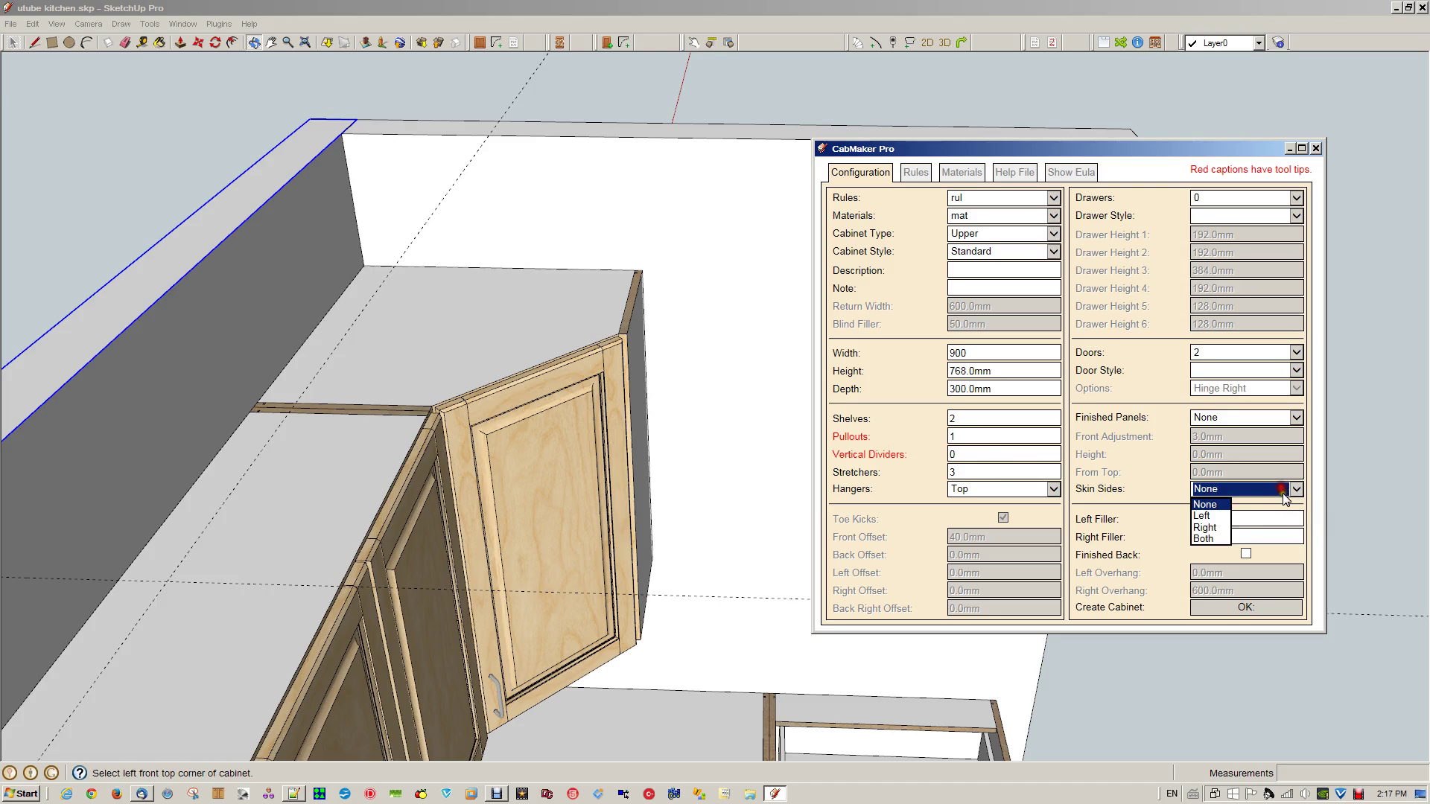
{"action": "left_click", "coordinate": [1206, 521]}
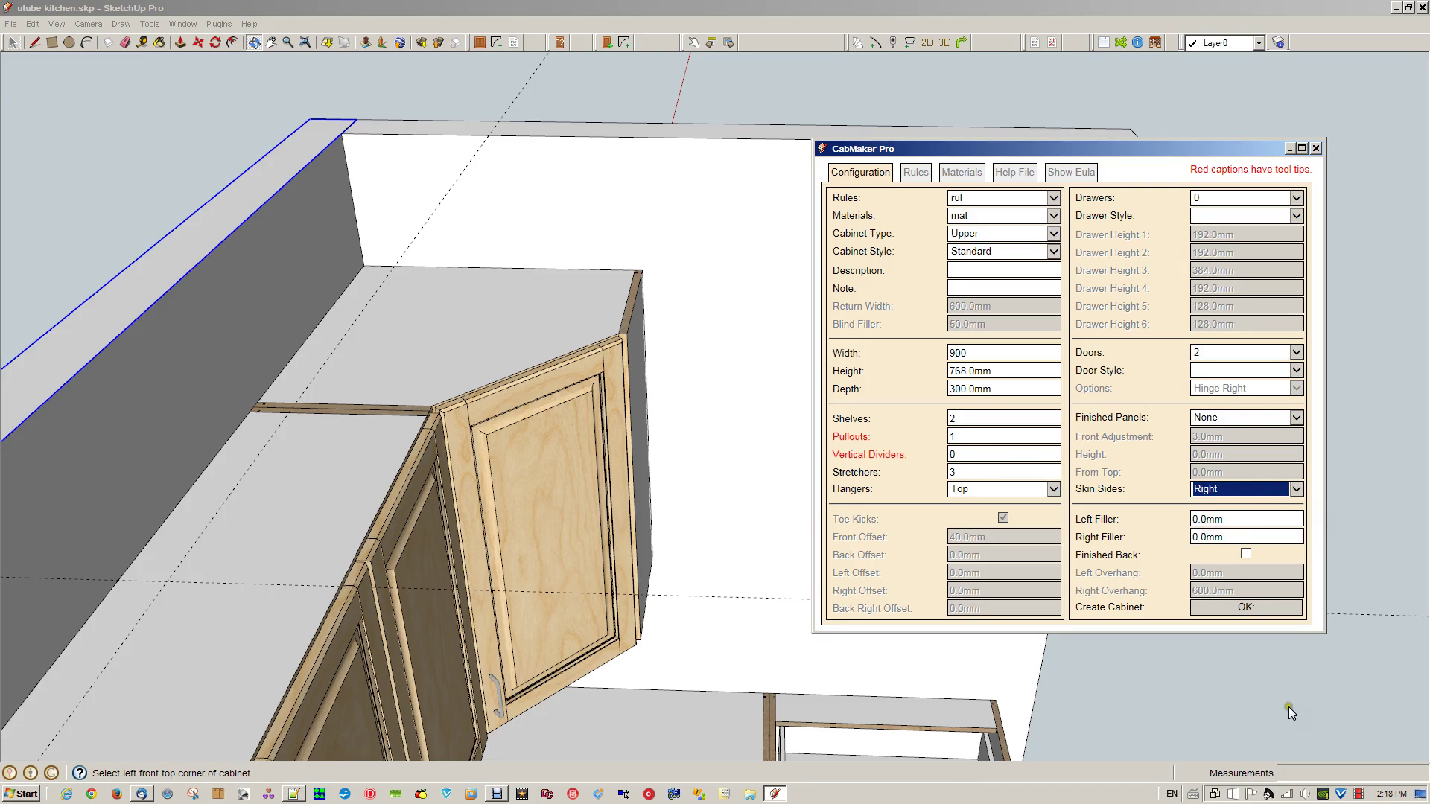
- Create the two-door upper cabinet from the angled cabinet's front right top corner, running along the side wall
{"action": "left_click", "coordinate": [1245, 606]}
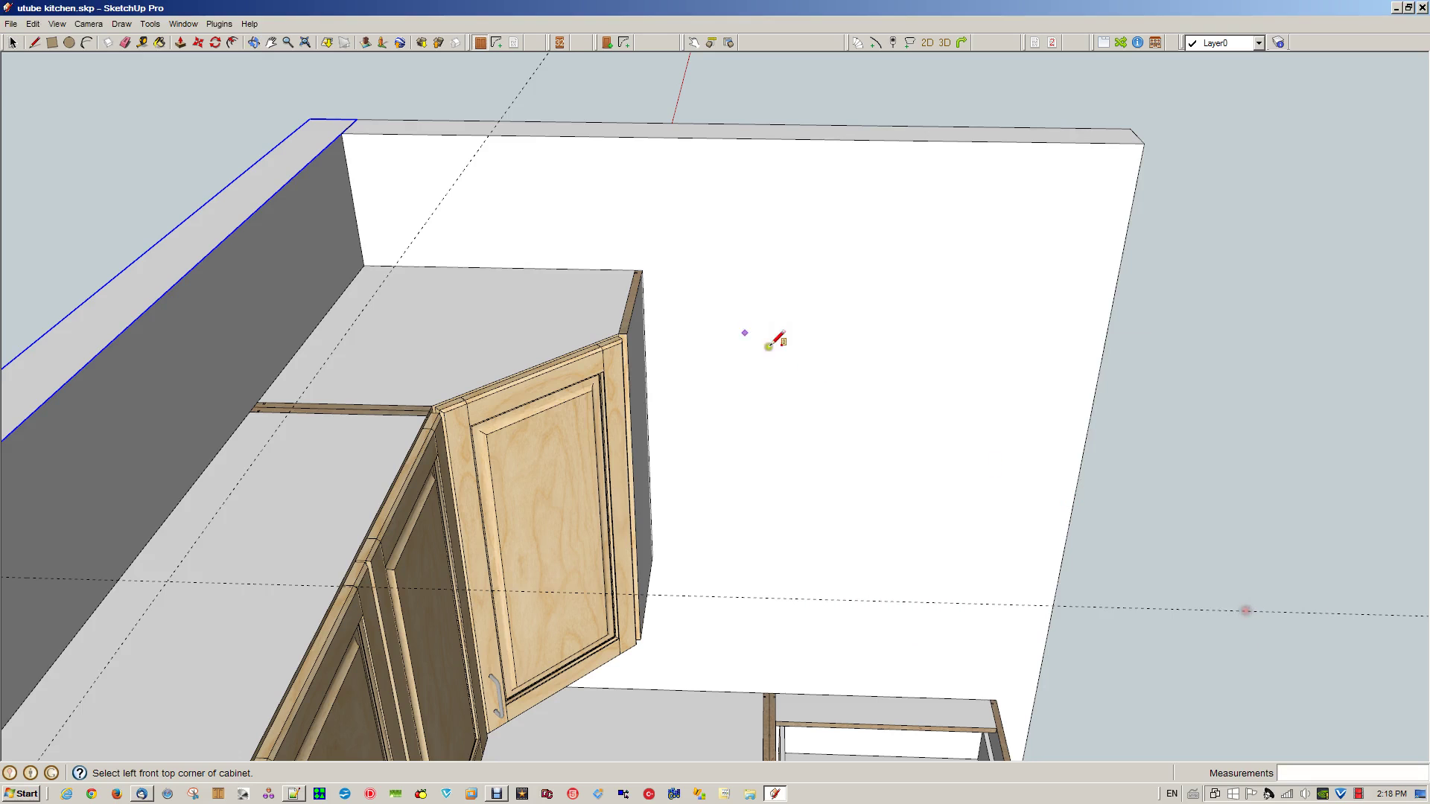
{"action": "left_click", "coordinate": [626, 333]}
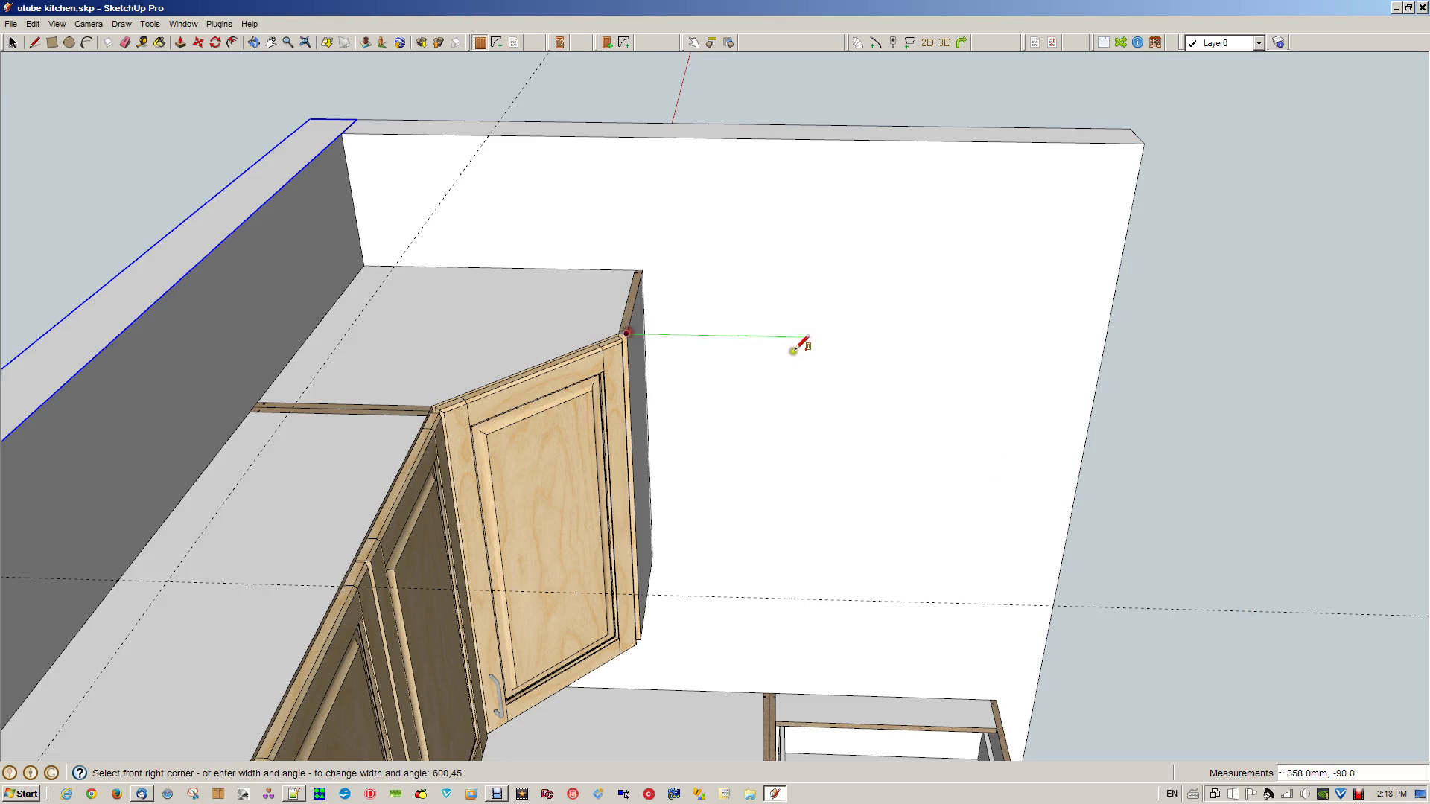
{"action": "left_click", "coordinate": [855, 335]}
{"action": "scroll", "coordinate": [914, 393], "scroll_direction": "down", "scroll_amount": 3}
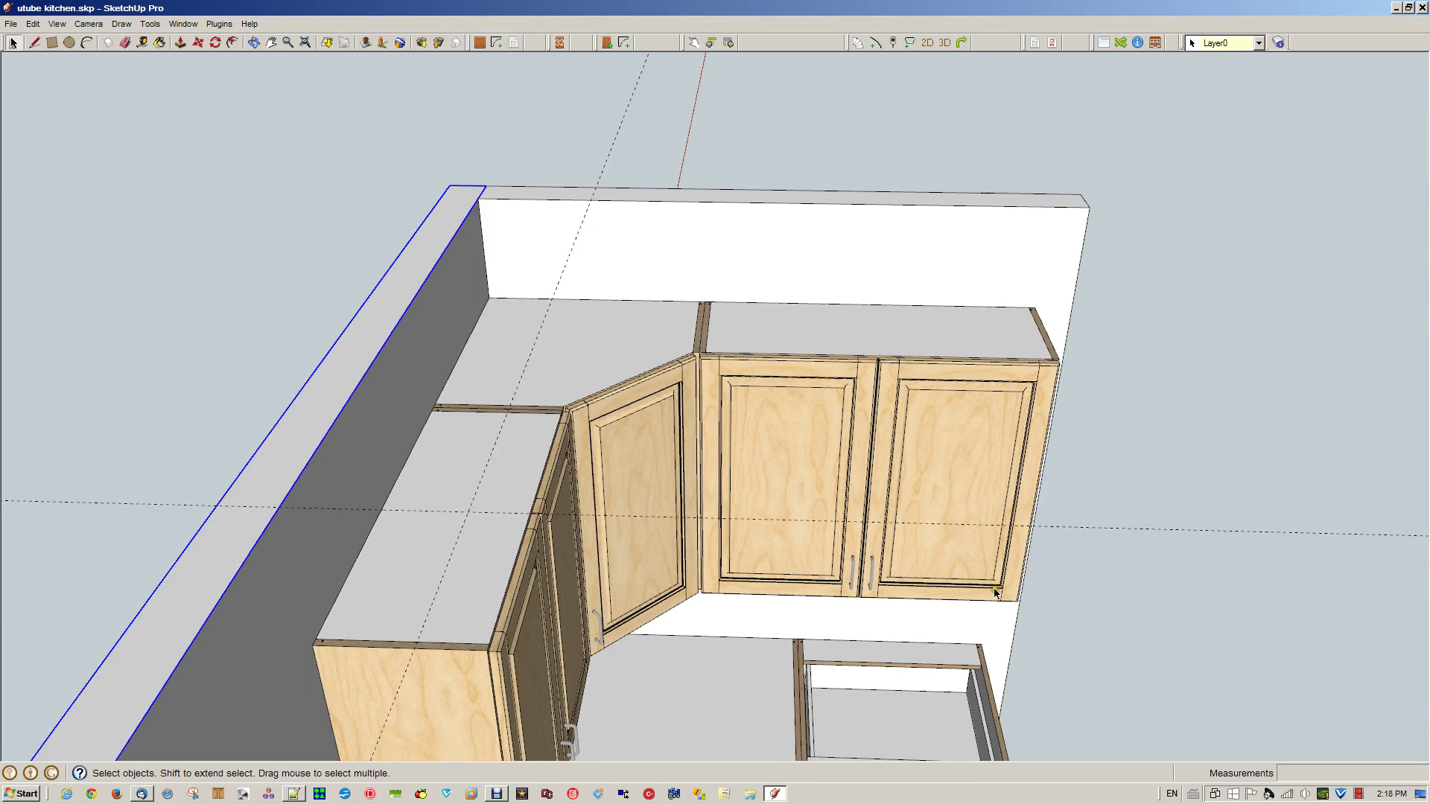
{"action": "key", "text": "o"}
{"action": "left_click_drag", "start_coordinate": [941, 600], "coordinate": [1088, 287]}
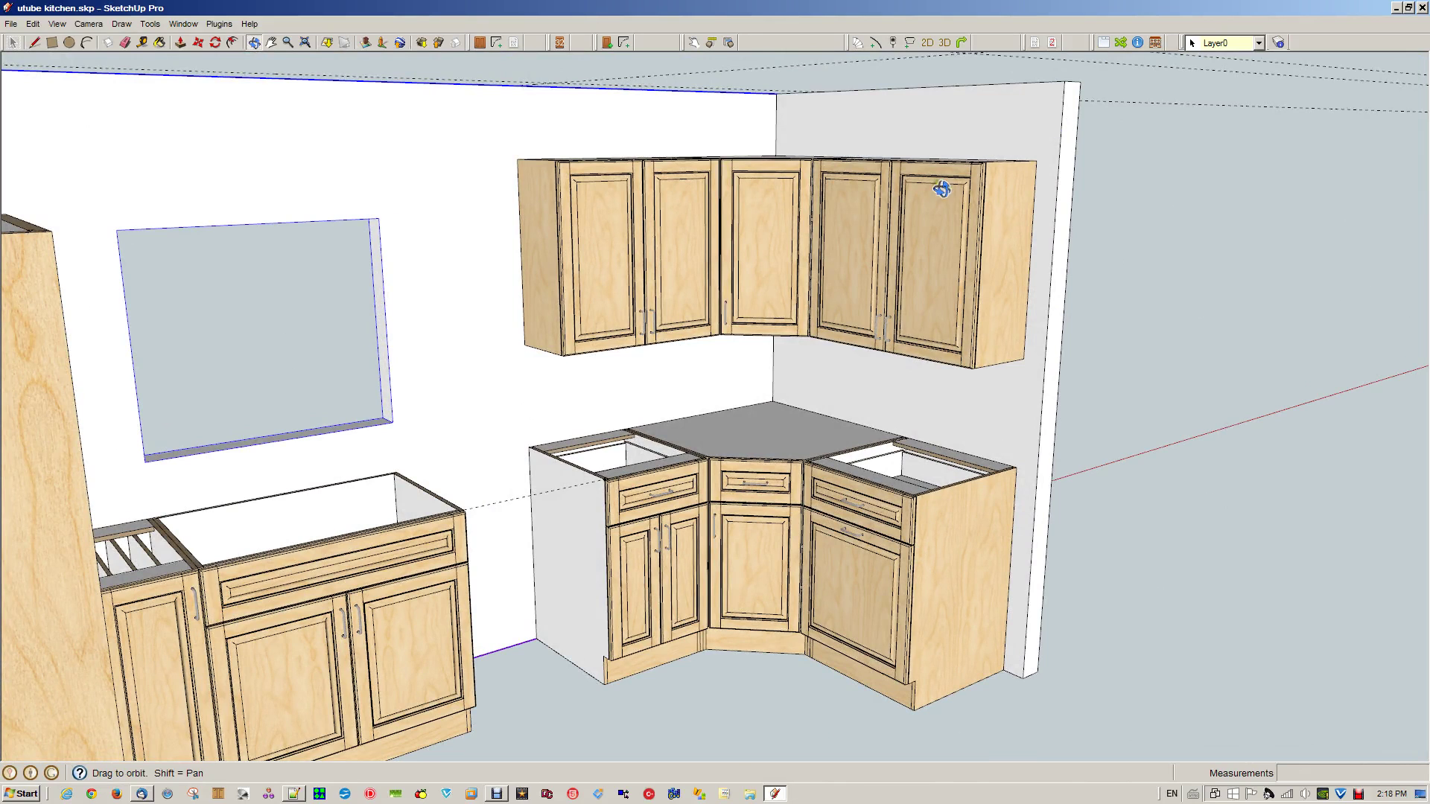
{"action": "scroll", "coordinate": [868, 375], "scroll_direction": "up", "scroll_amount": 3}
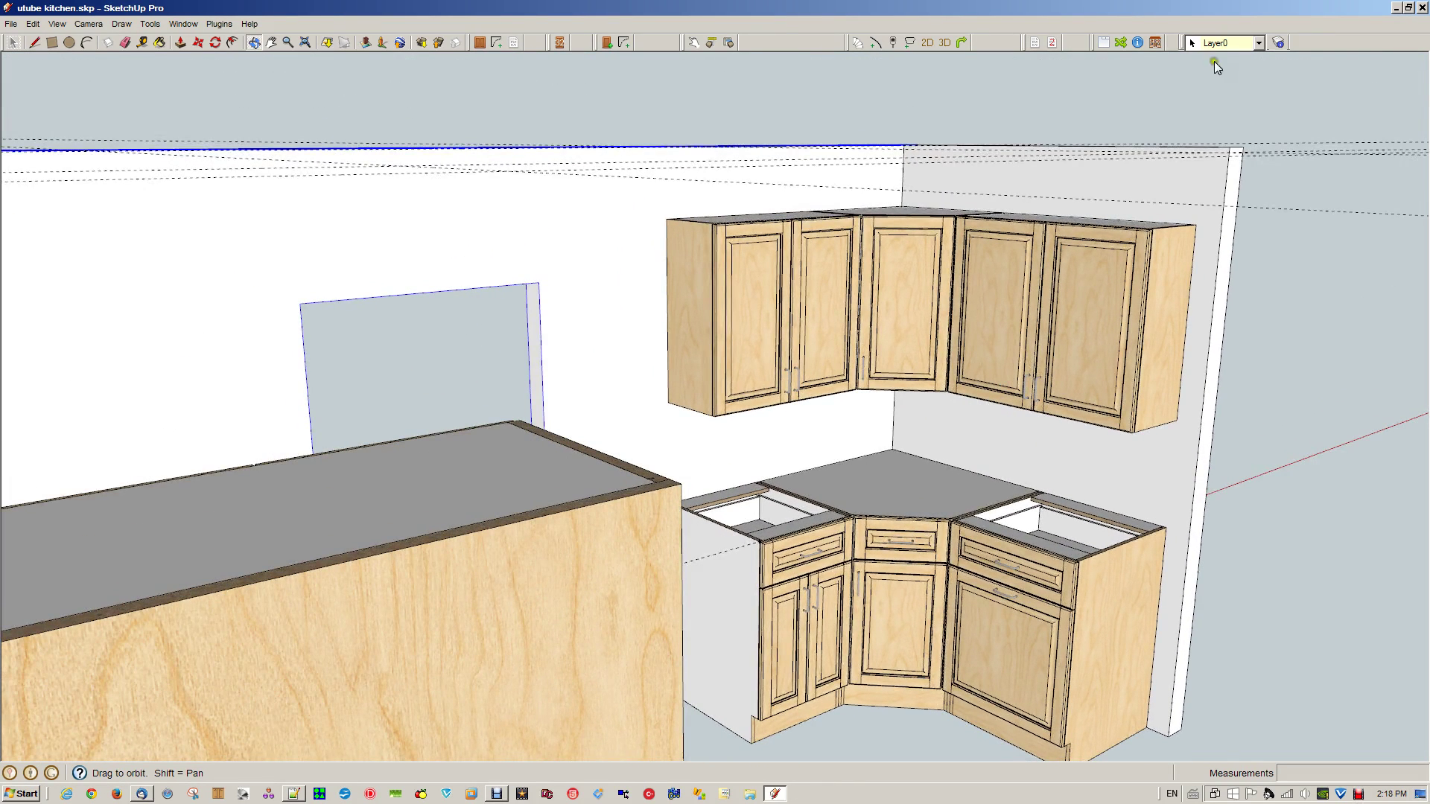